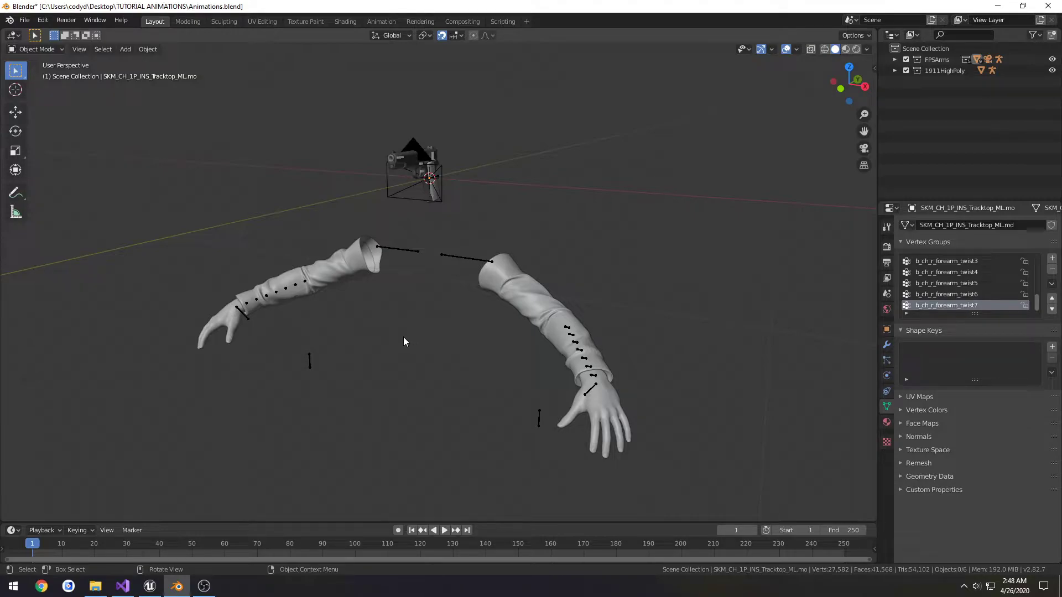
Select the pistol armature and, in the right orthographic view, move it down and forward to the height of the hands
middle_drag(364, 344, 284, 339)
scroll(348, 307, up, 5)
middle_drag(347, 308, 435, 297)
click(455, 119)
mouse_move(454, 121)
middle_down()
mouse_move(519, 188)
mouse_move(462, 139)
middle_up()
key(KP_3)
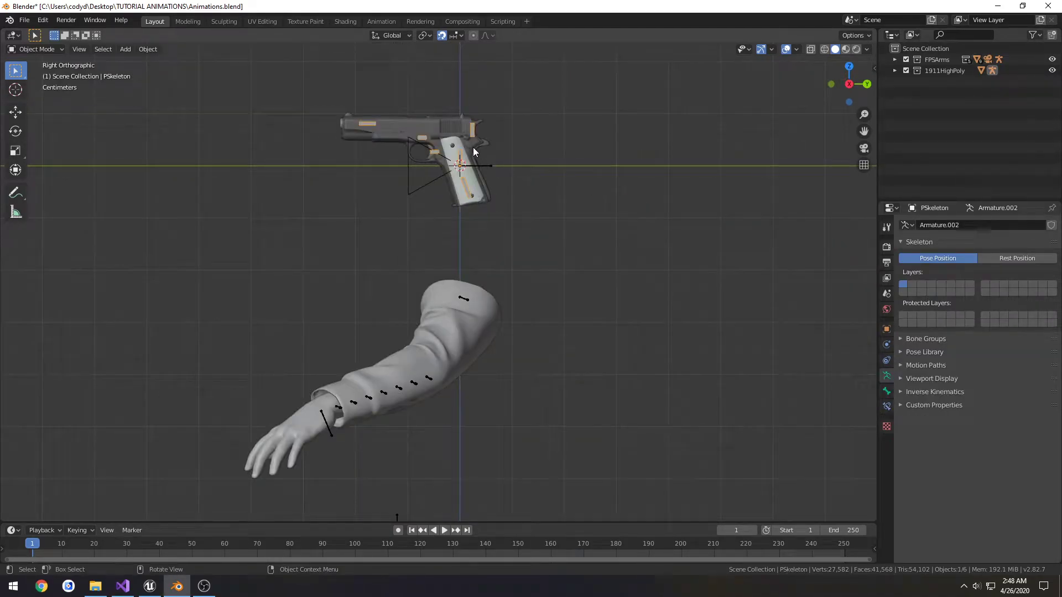
key(g)
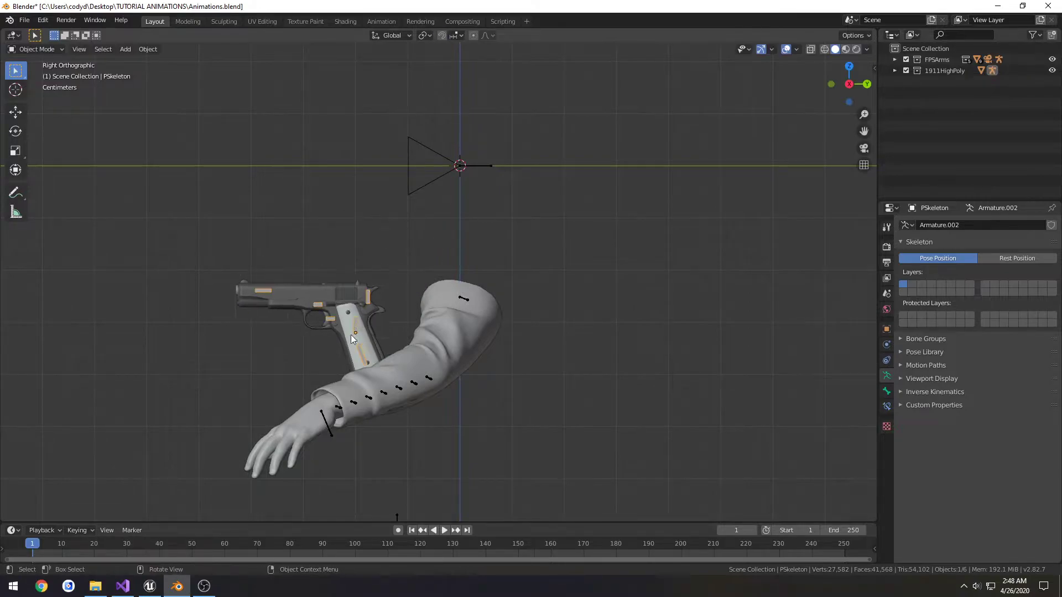
click(302, 439)
In the front orthographic view, move the pistol armature sideways onto the character's right hand
key(KP_1)
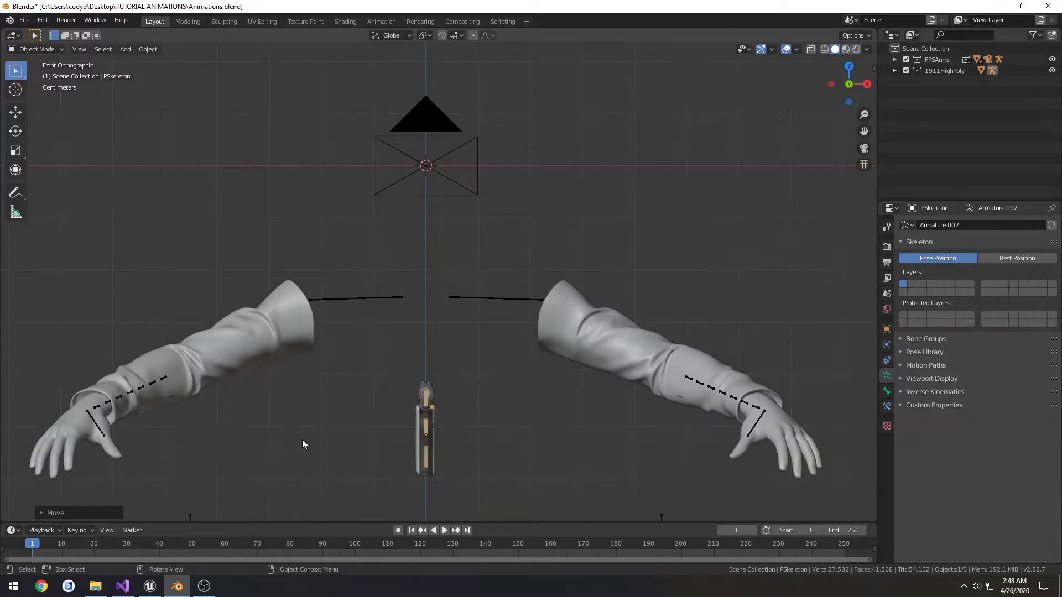
key(g)
click(117, 452)
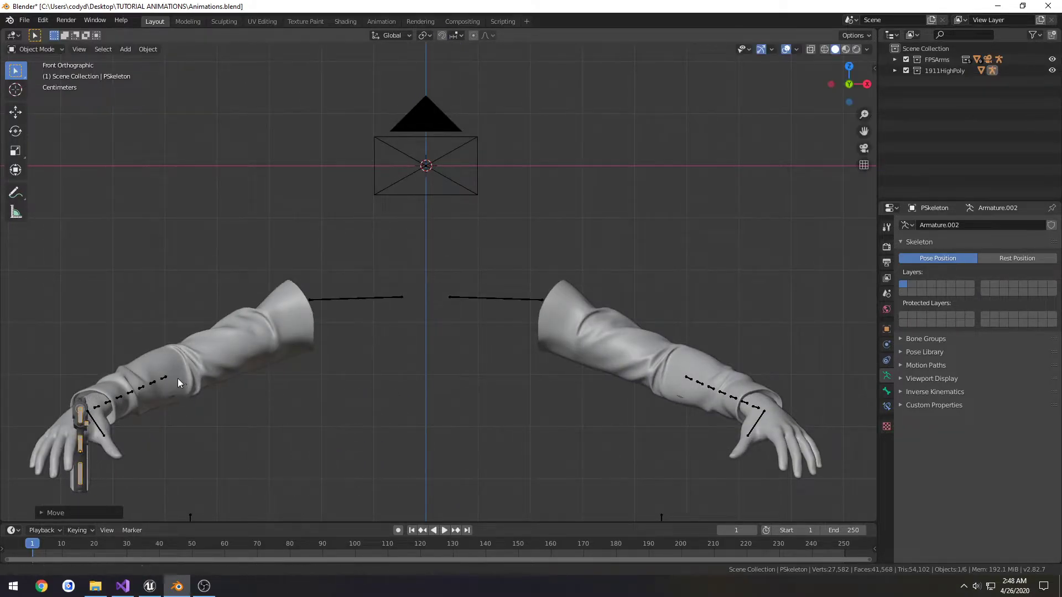
middle_drag(177, 378, 415, 312)
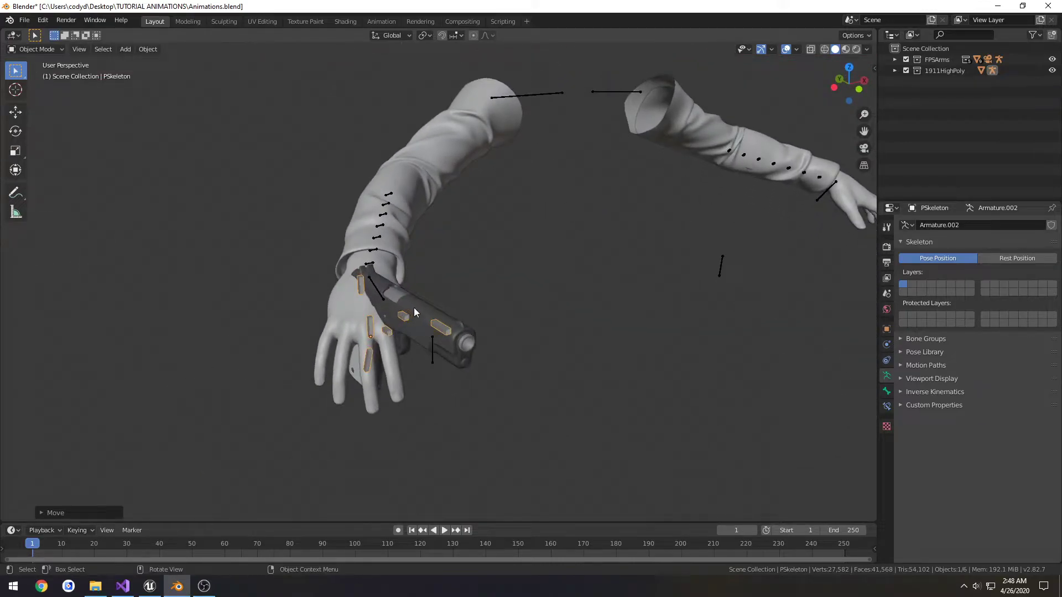
Inspect the PSkeleton hierarchy in the 1911HighPoly collection, checking the Armature.002 name without changing it
click(894, 70)
click(907, 82)
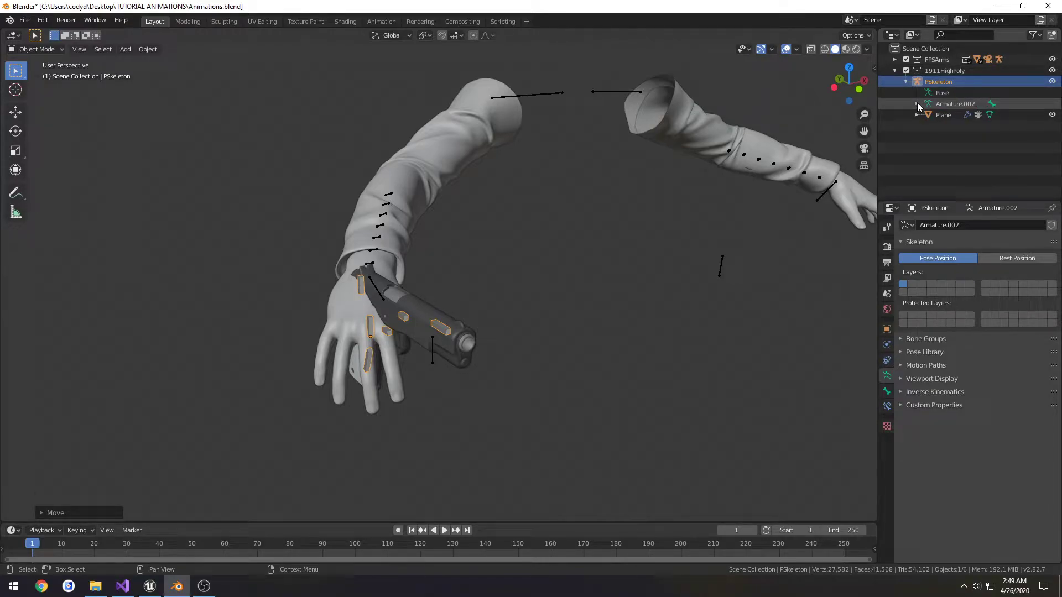
click(944, 104)
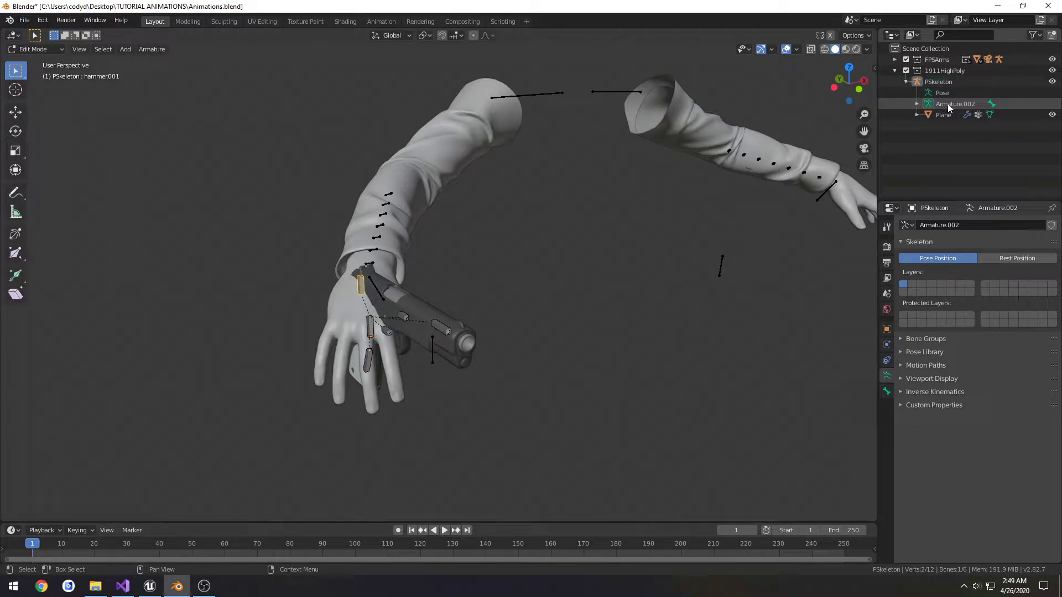
double_click(947, 104)
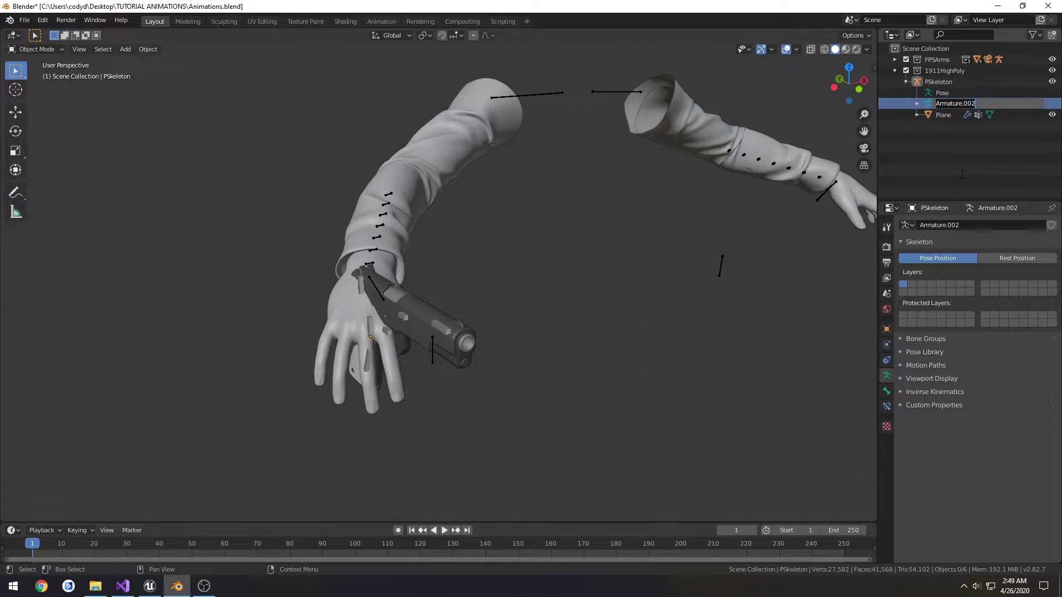
key(Return)
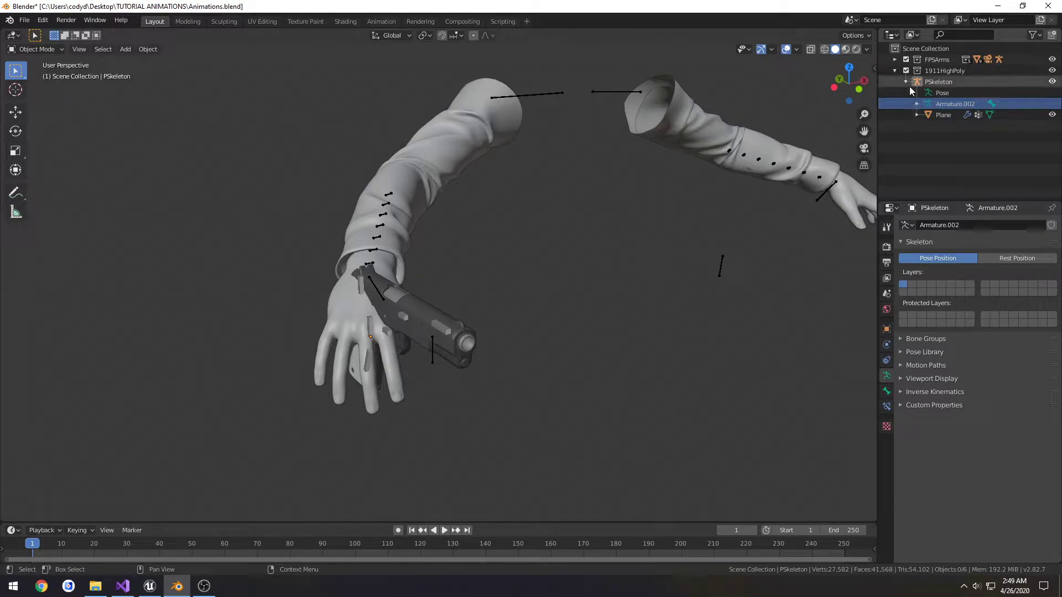
click(906, 81)
Switch to Unreal Editor, examine the 1911Pistol skeleton's bone tree in the Weapon Mesh folder, and return to Blender
click(150, 588)
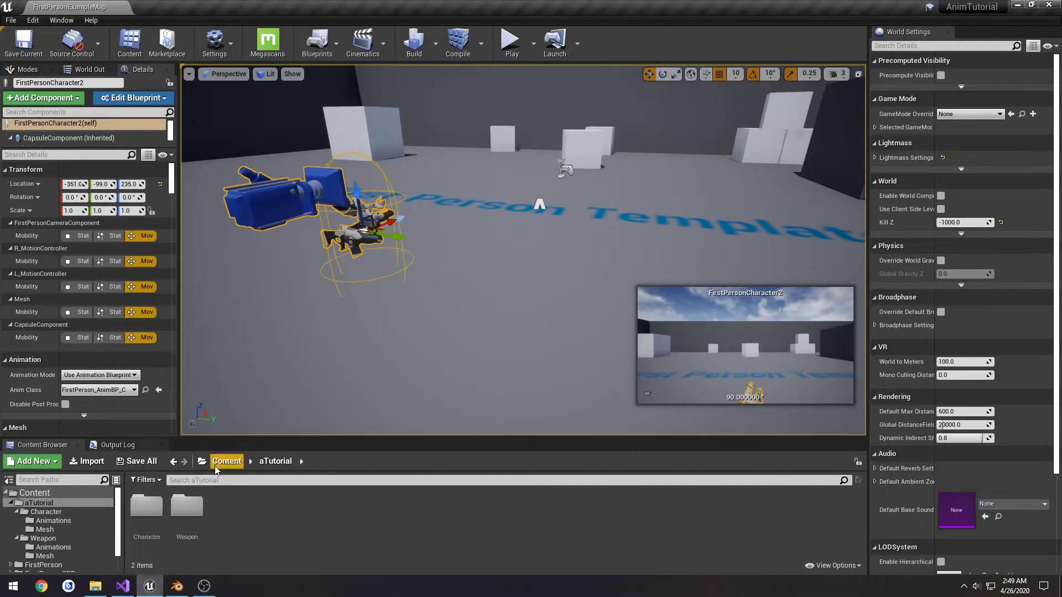
double_click(191, 514)
double_click(146, 515)
key(alt+Left)
double_click(185, 506)
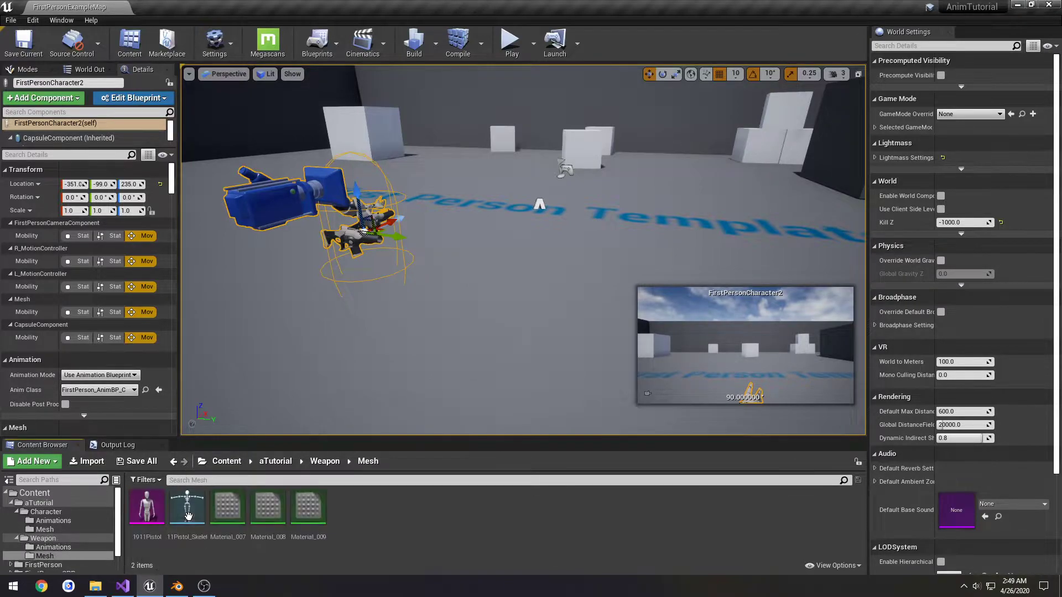
double_click(186, 511)
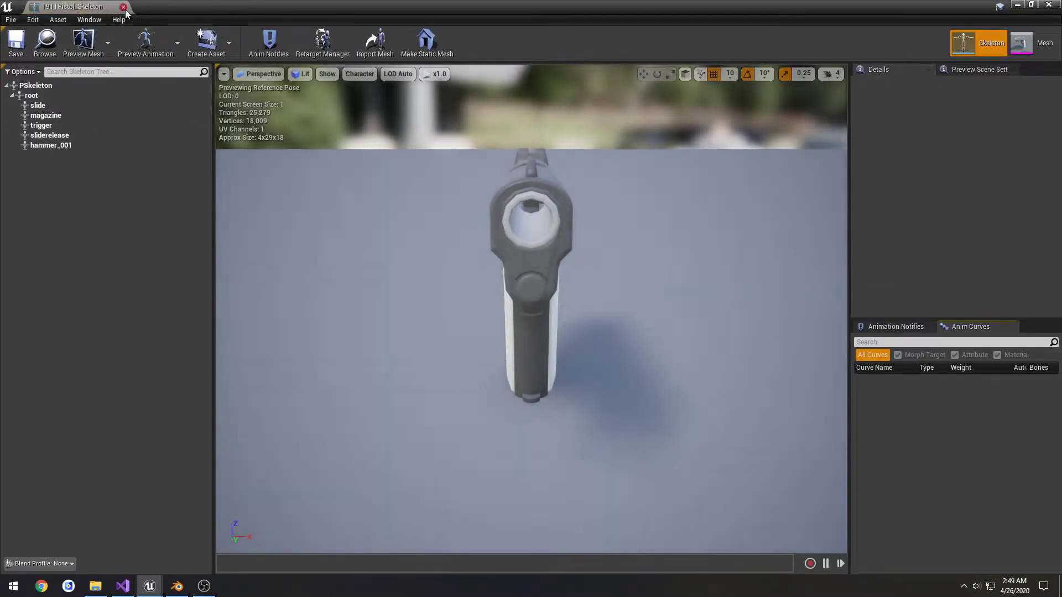
click(123, 7)
click(1016, 5)
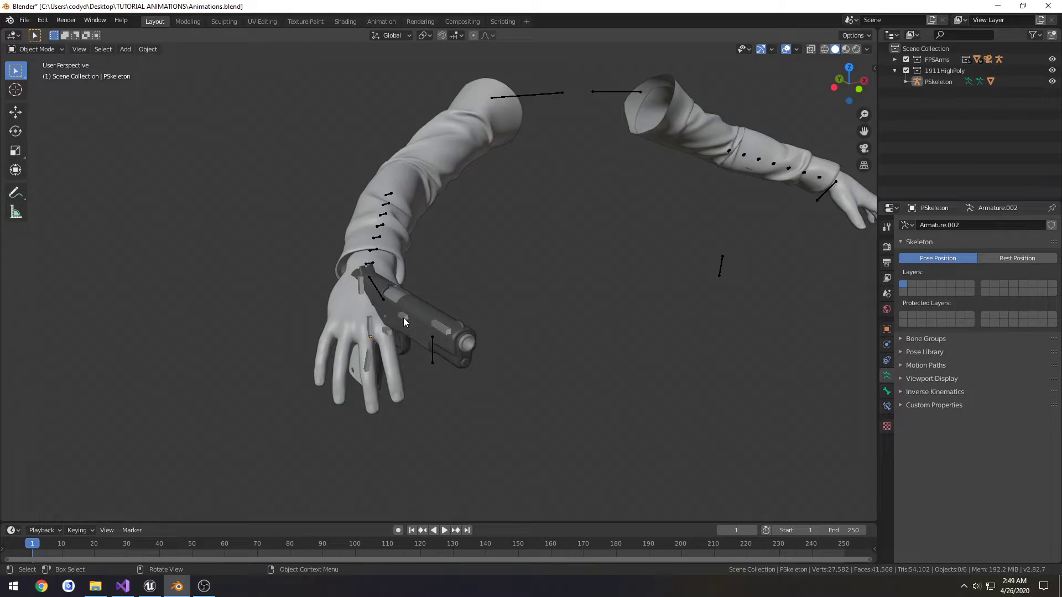
Put the pistol armature in Pose Mode and move its root bone away from the hand
click(404, 317)
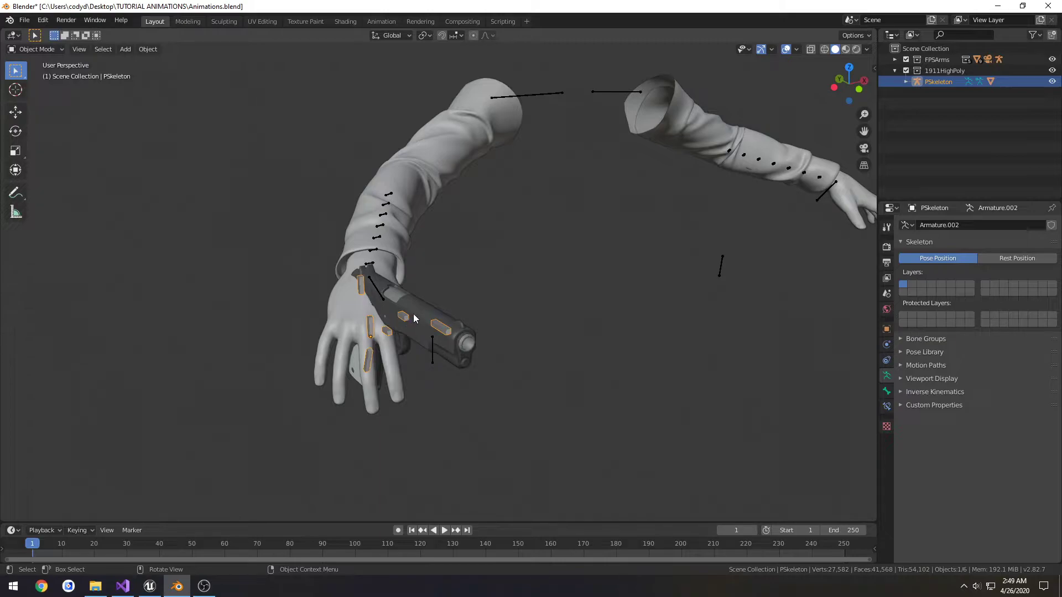
key(ctrl+Tab)
click(408, 363)
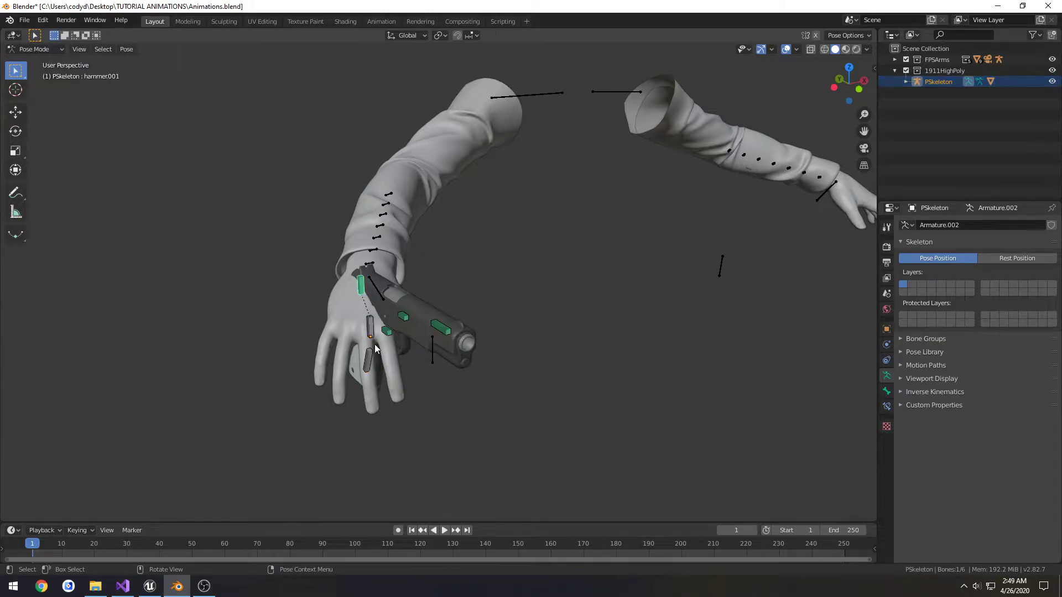
click(371, 334)
key(g)
click(602, 301)
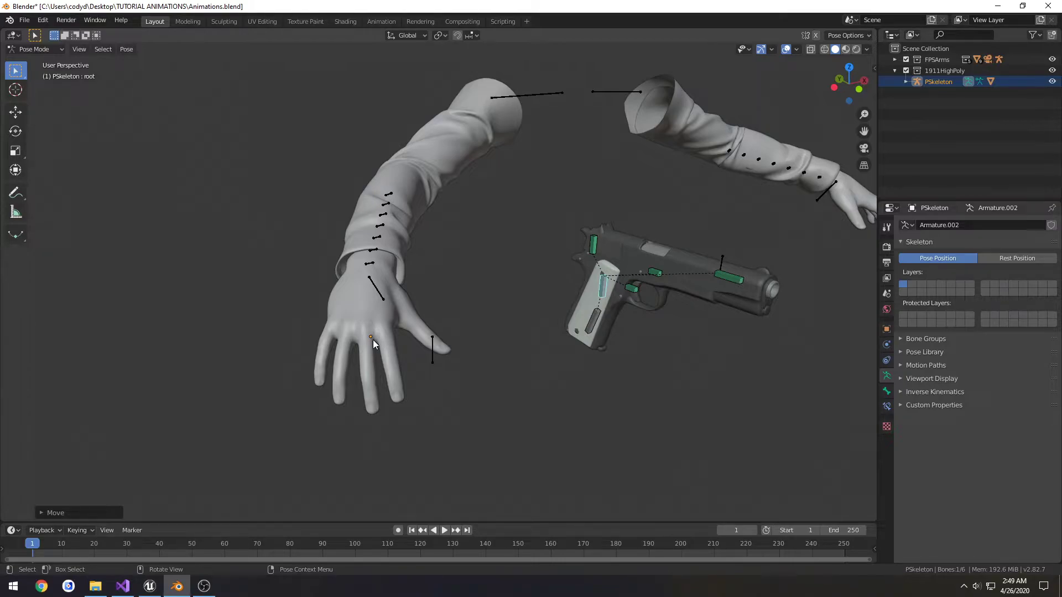
Clear the root bone's location and return the pistol armature to Object Mode
scroll(373, 339, down, 3)
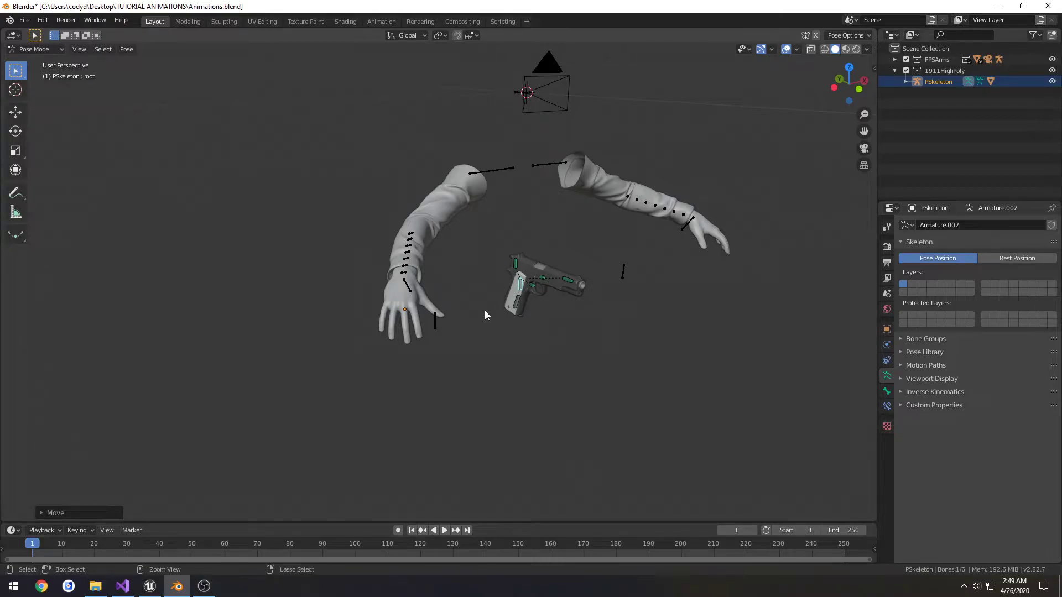
key(alt+g)
key(ctrl+Tab)
scroll(430, 348, up, 6)
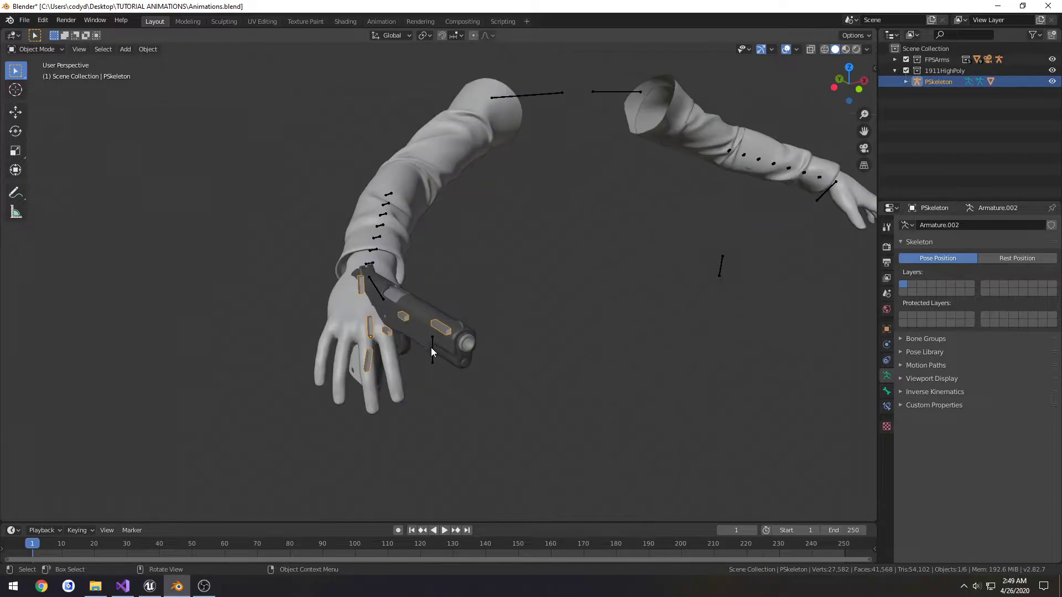
Review the pistol armature's object constraint, bone and bone constraint properties, finishing on the object constraints
middle_drag(412, 377, 477, 293)
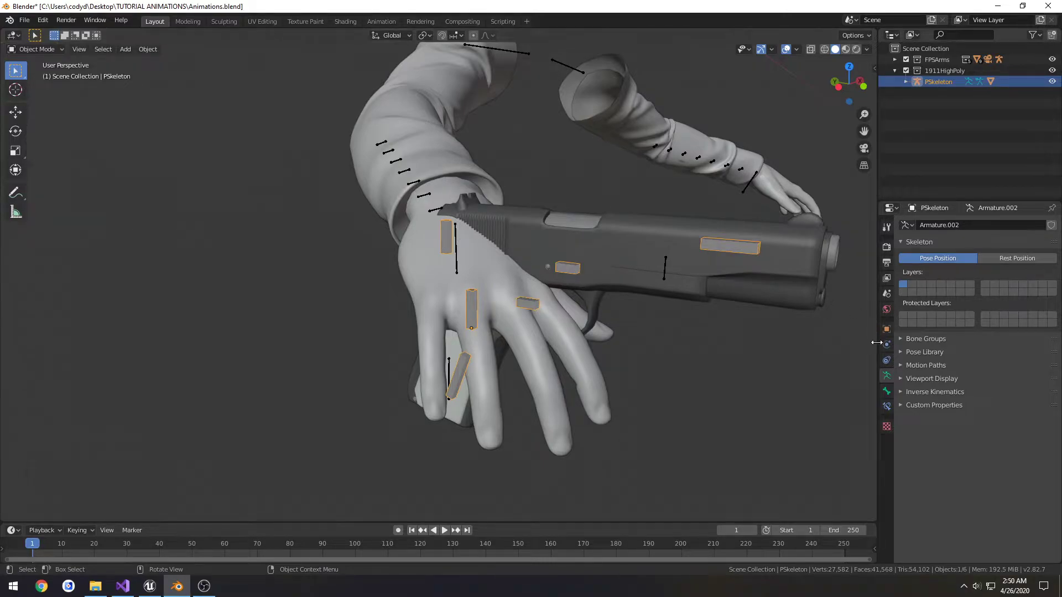
click(887, 360)
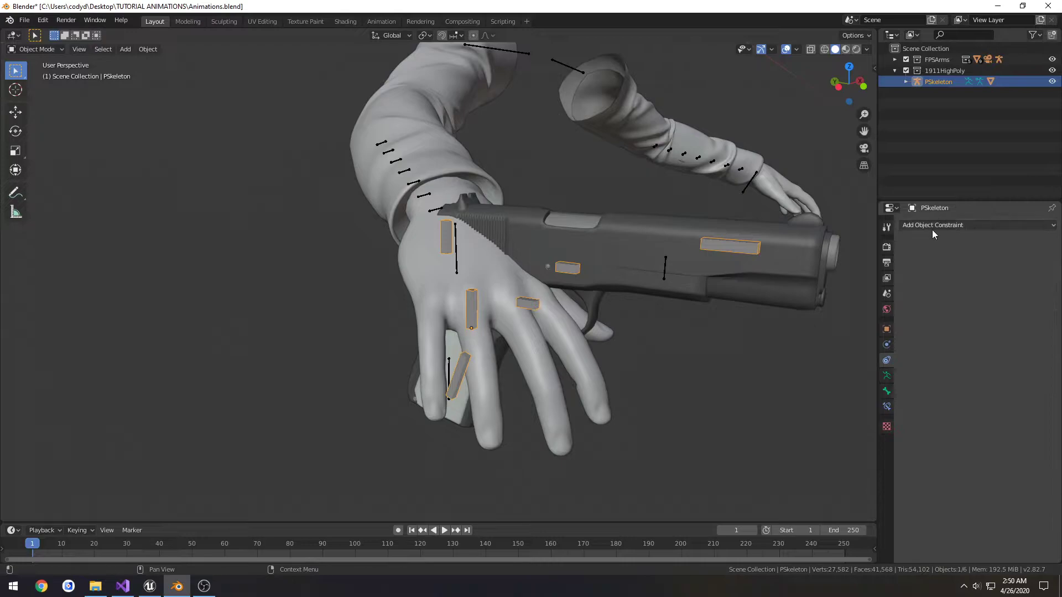
click(885, 392)
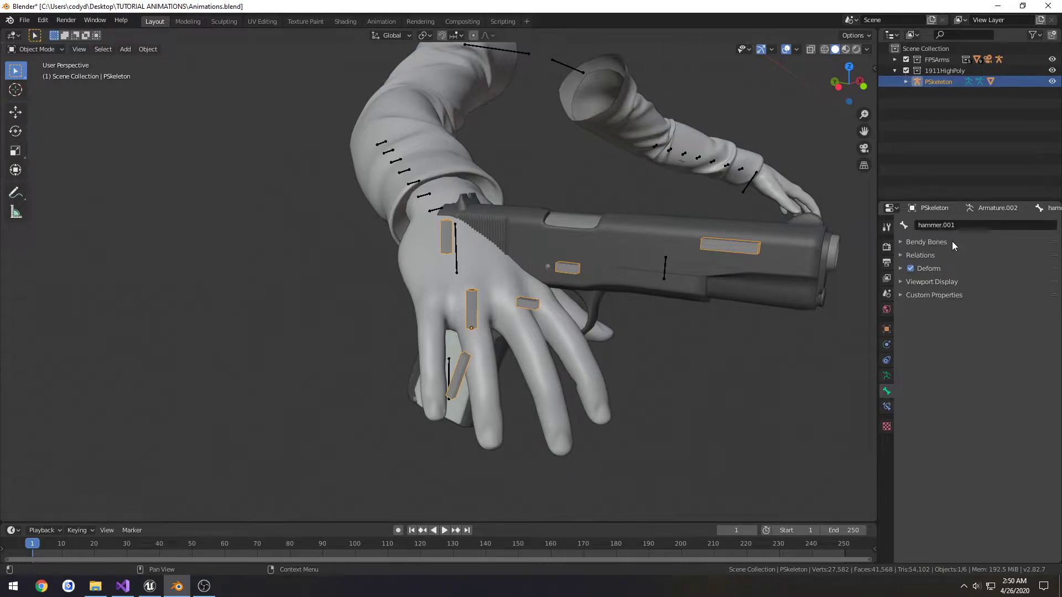
click(886, 405)
click(886, 391)
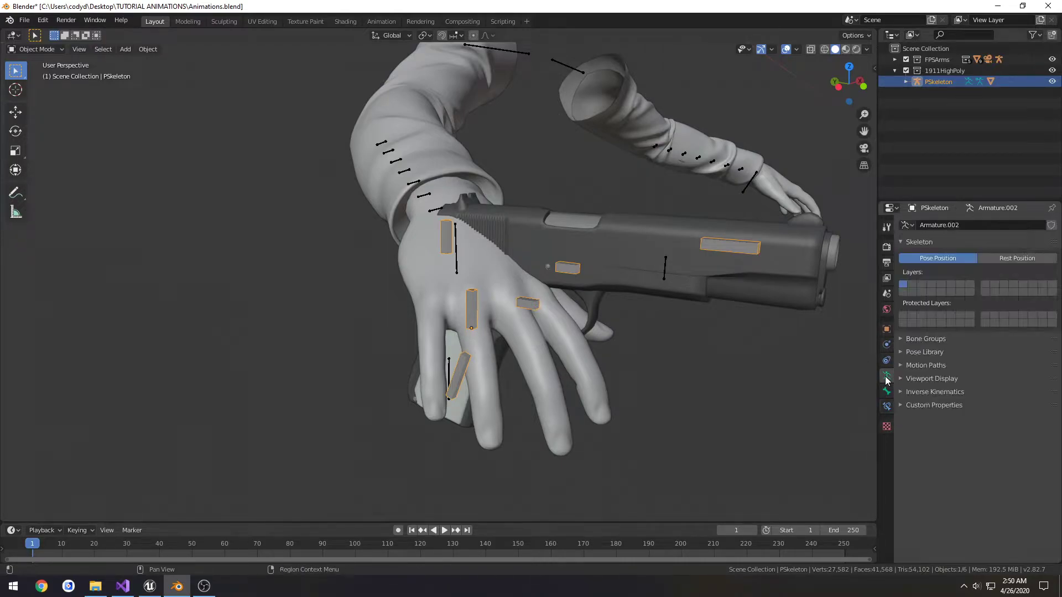
click(886, 360)
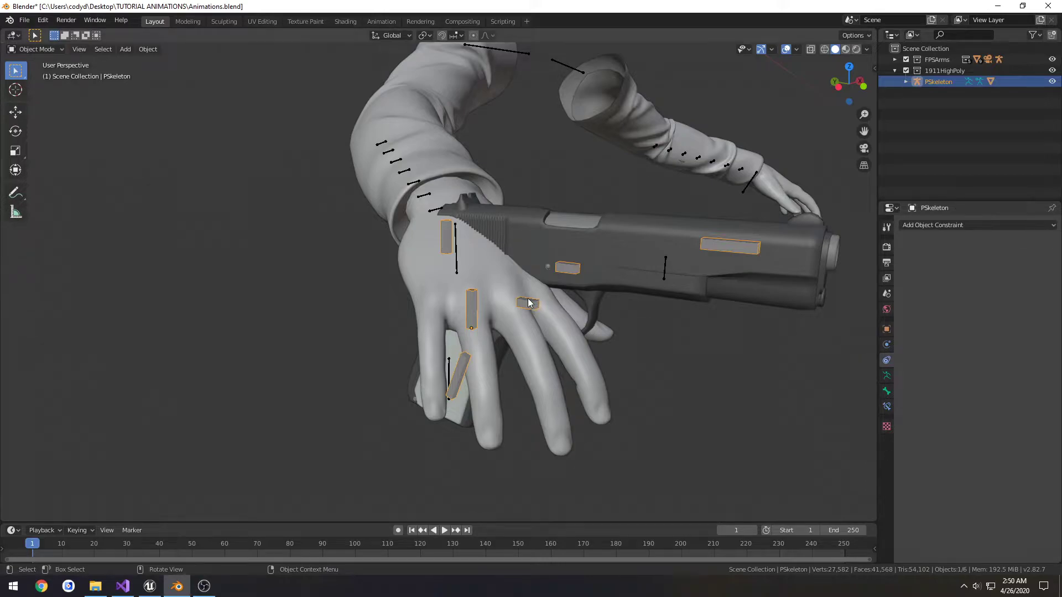
Rotate the pistol armature freehand from two viewing angles so the gun lies flat beneath the right palm
middle_drag(535, 307, 574, 275)
key(r)
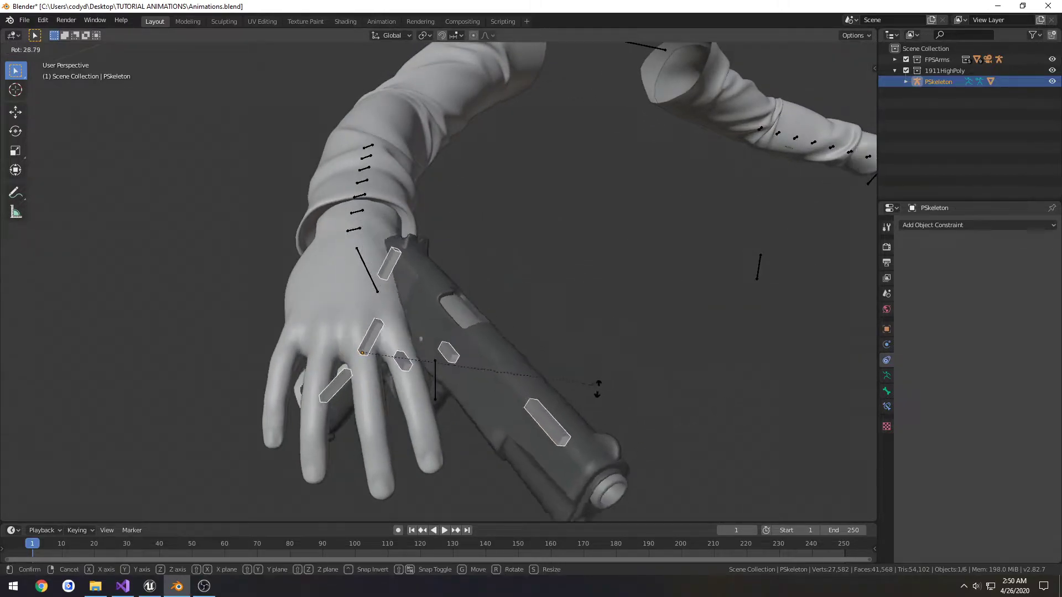
click(507, 460)
middle_drag(507, 460, 721, 168)
key(r)
click(618, 192)
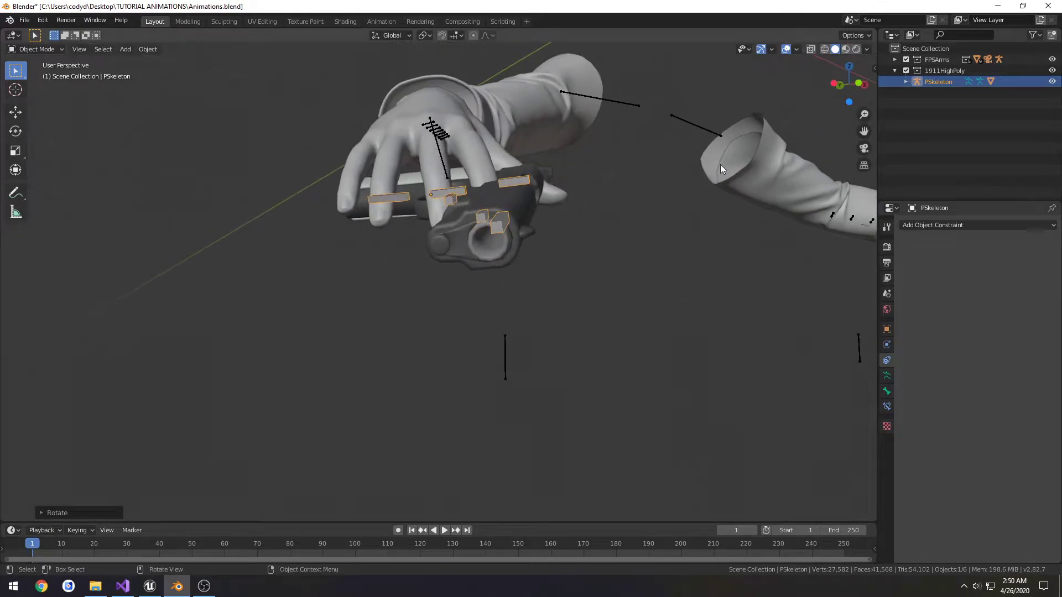
Enable the Move and Rotate object gizmos and set the transform orientation to Local
click(772, 50)
click(735, 150)
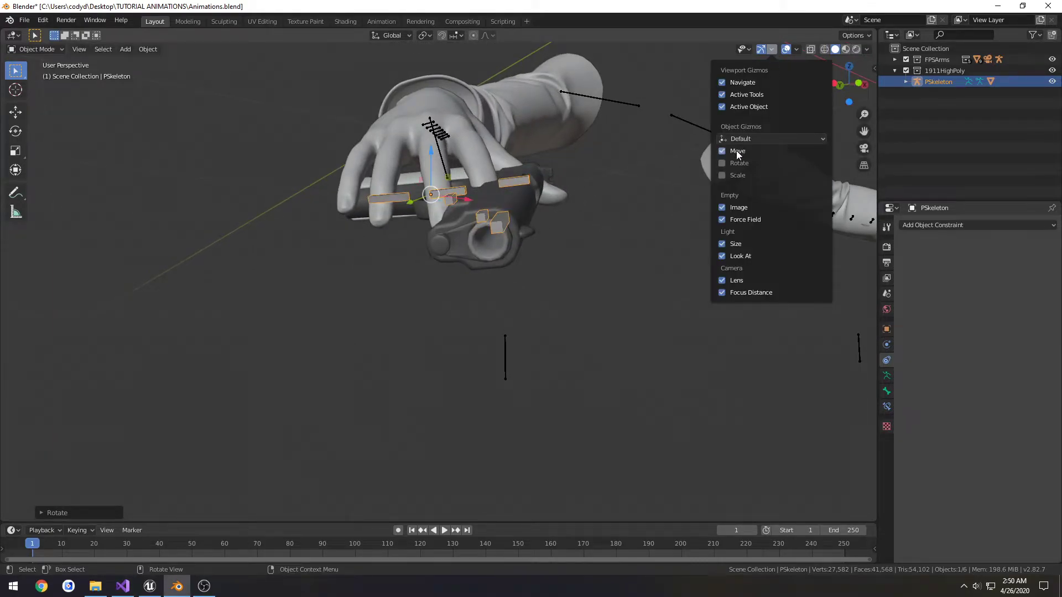
click(730, 163)
middle_drag(664, 195, 558, 197)
click(772, 49)
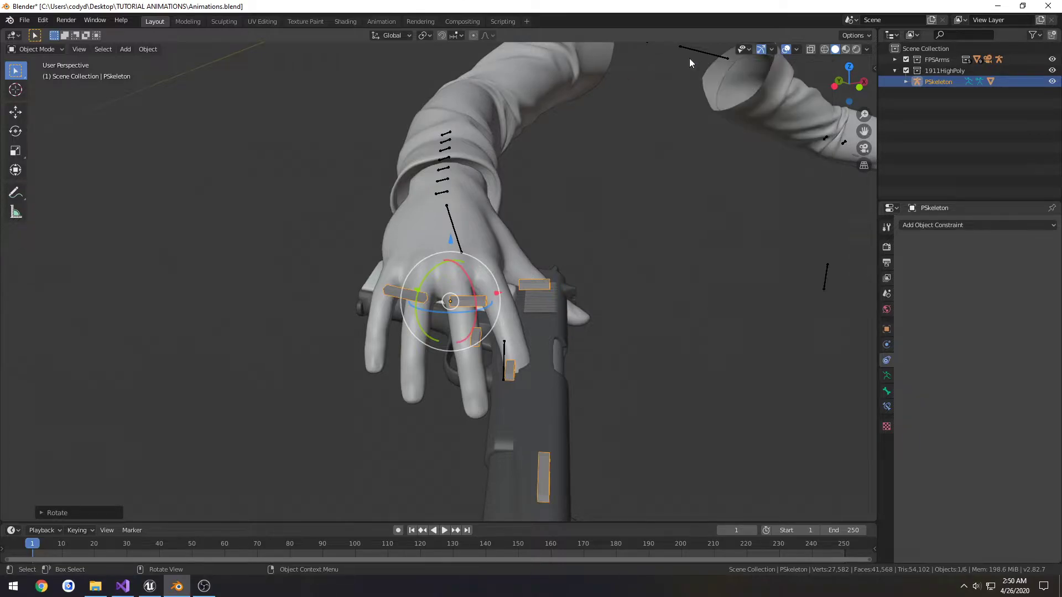
click(391, 36)
click(359, 80)
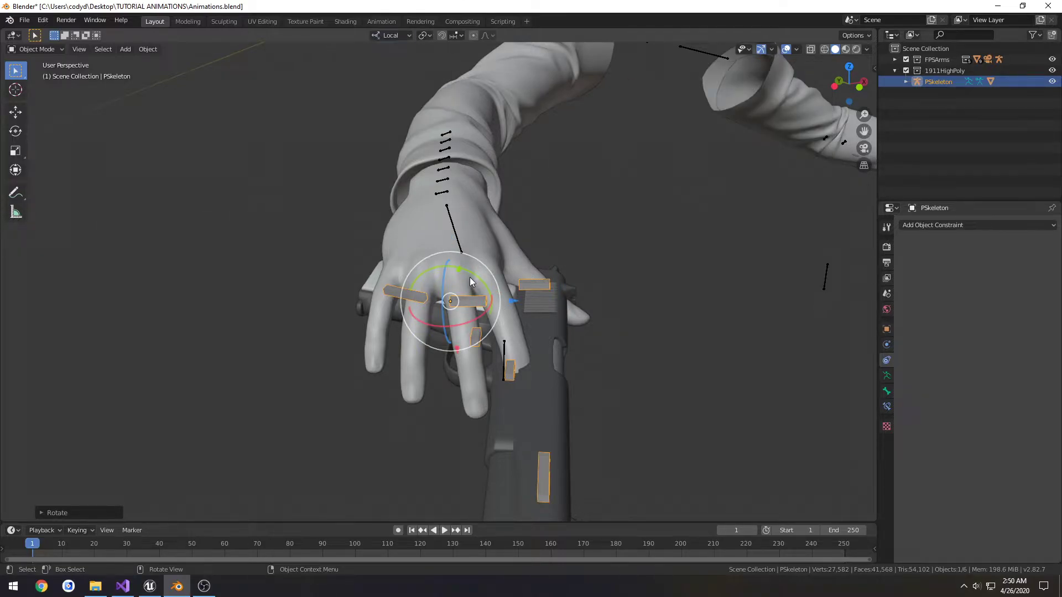
Turn the pistol armature slightly about its local Y axis and shift it along local Y to fit the right hand
drag(474, 282, 487, 277)
middle_drag(487, 276, 394, 197)
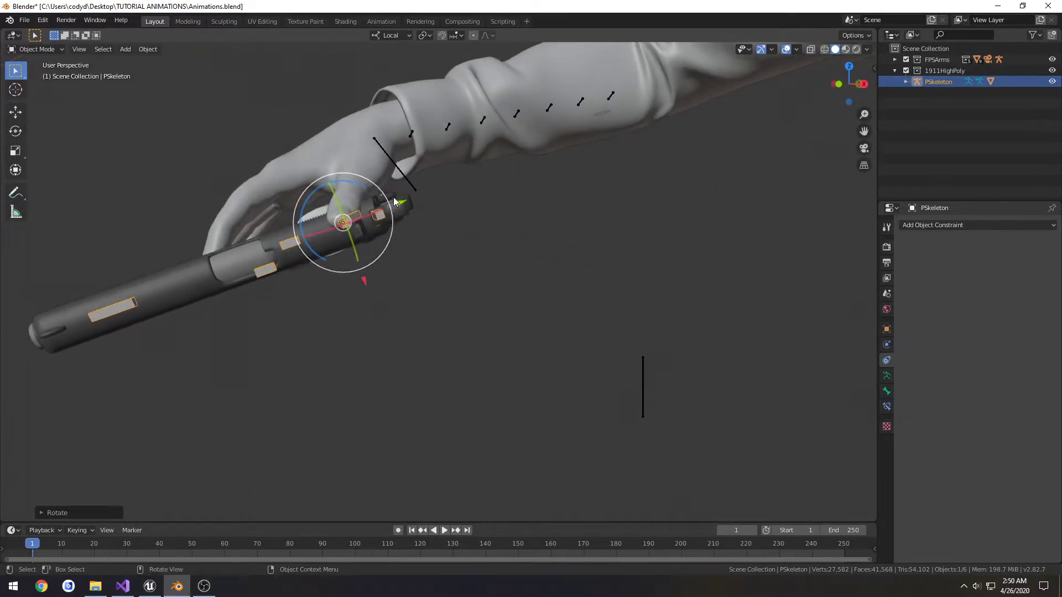
key(g)
key(y)
click(371, 213)
middle_drag(337, 270, 373, 271)
key(g)
key(y)
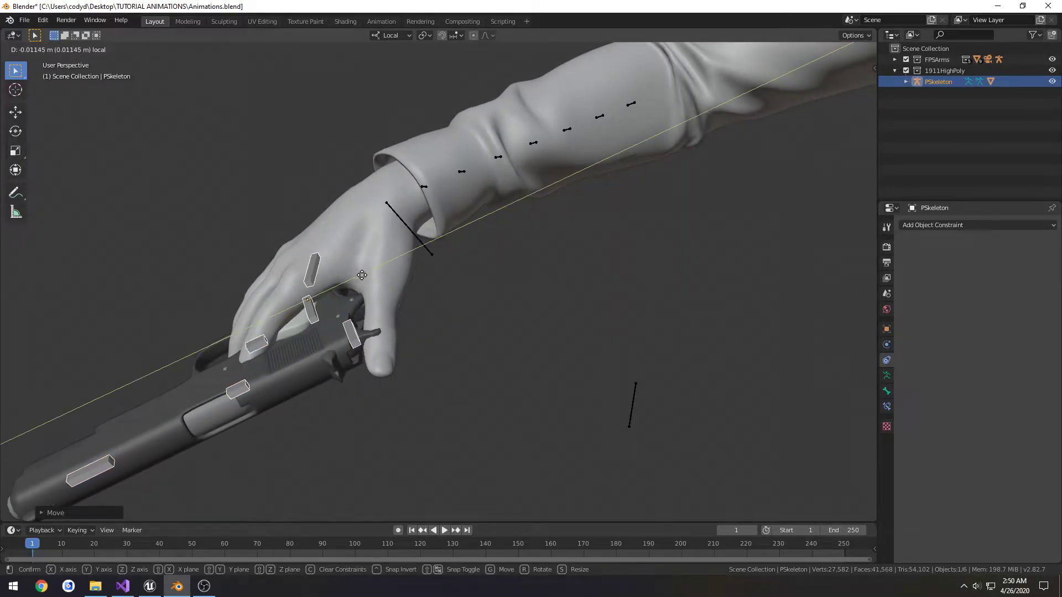
click(369, 271)
Rotate the pistol armature about its local Y axis to line the grip up with the palm
middle_drag(369, 271, 466, 247)
key(r)
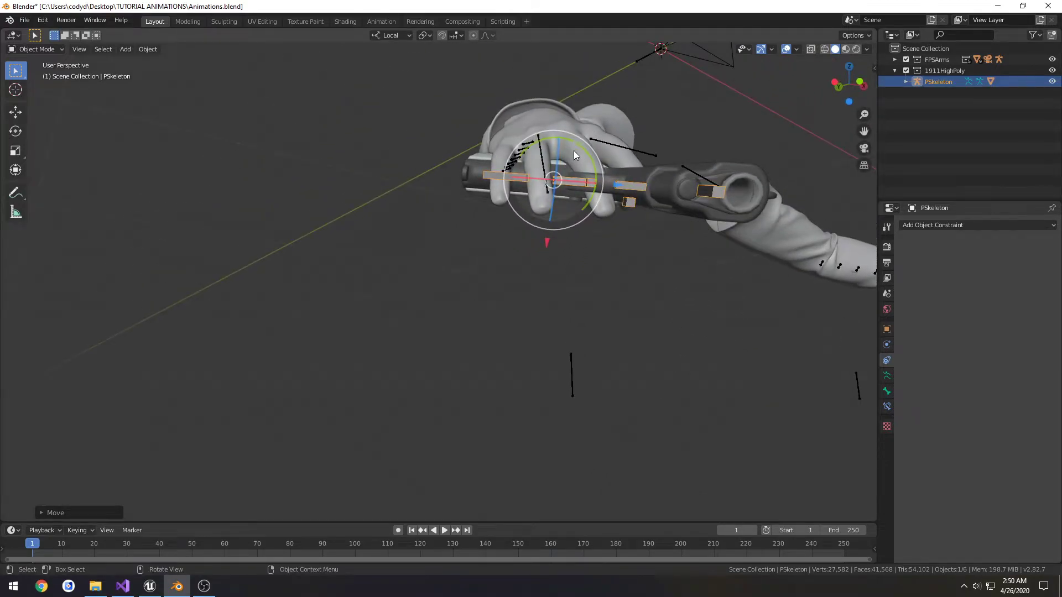
key(x)
key(x)
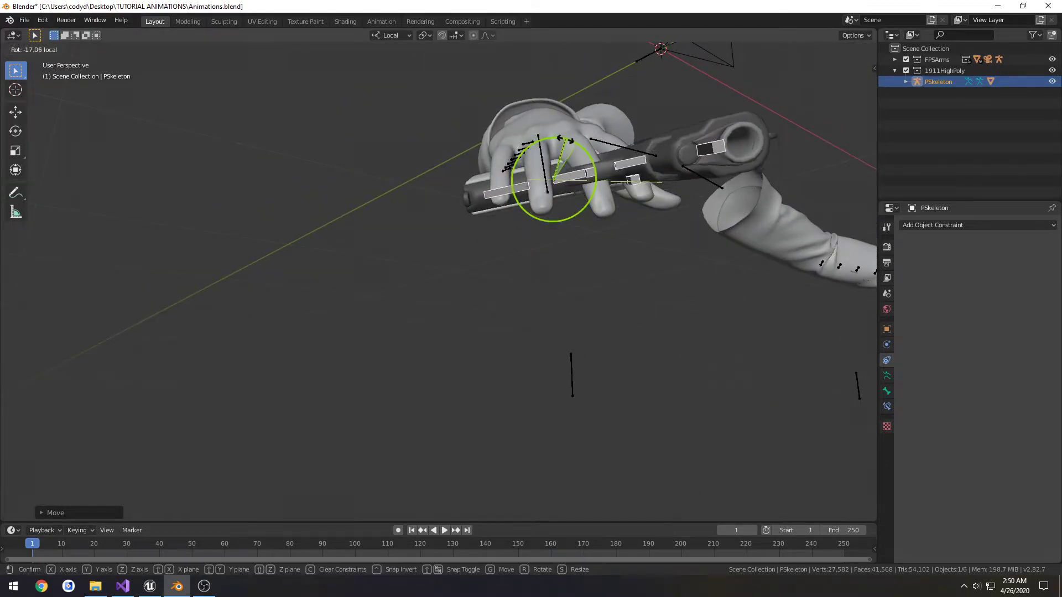
click(587, 166)
Rotate the pistol armature about -12° around its local X axis to tilt the gun in the right hand
middle_drag(587, 166, 485, 258)
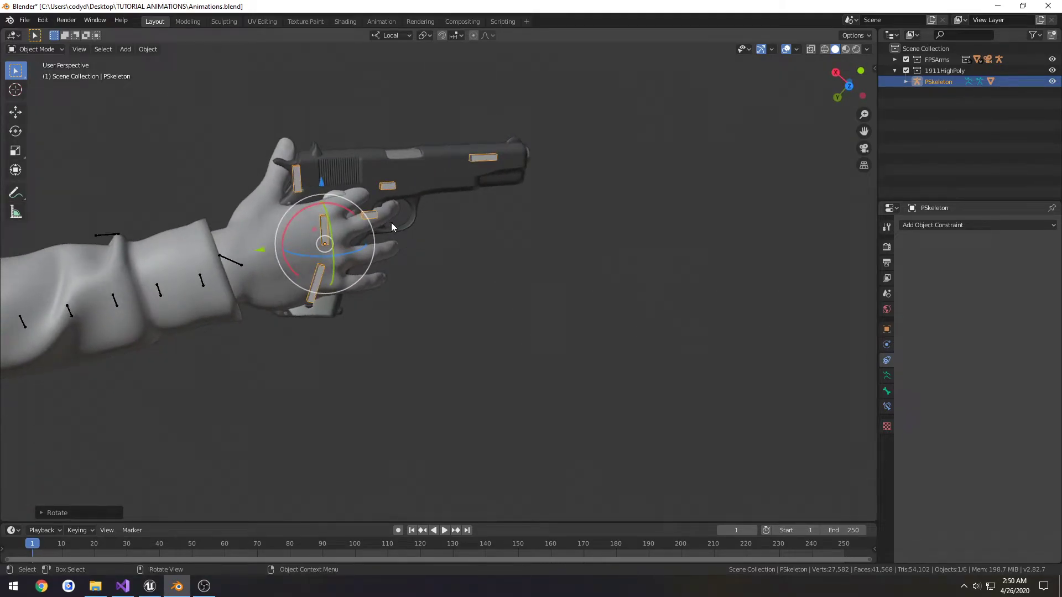
drag(330, 203, 321, 203)
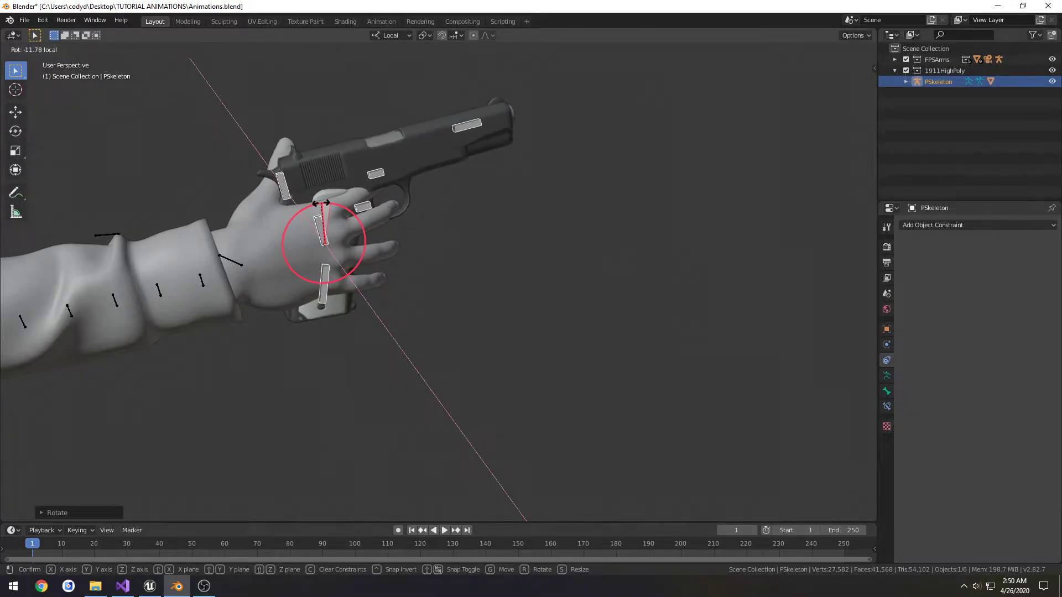
click(322, 203)
key(w)
click(344, 218)
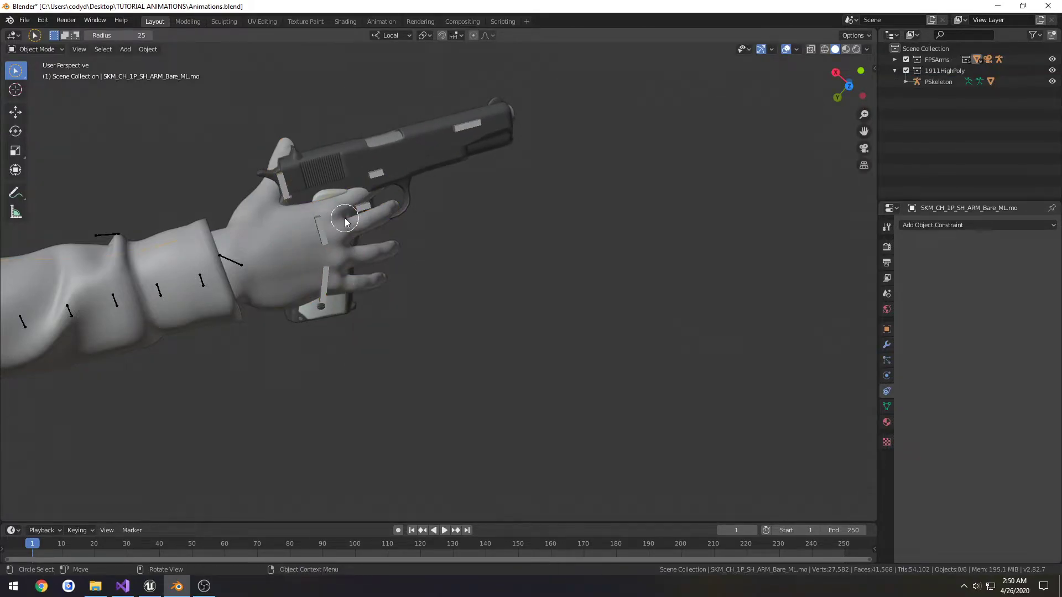
Move the pistol armature about 0.02 m along its local Z axis to raise the grip in the right hand
key(w)
click(323, 230)
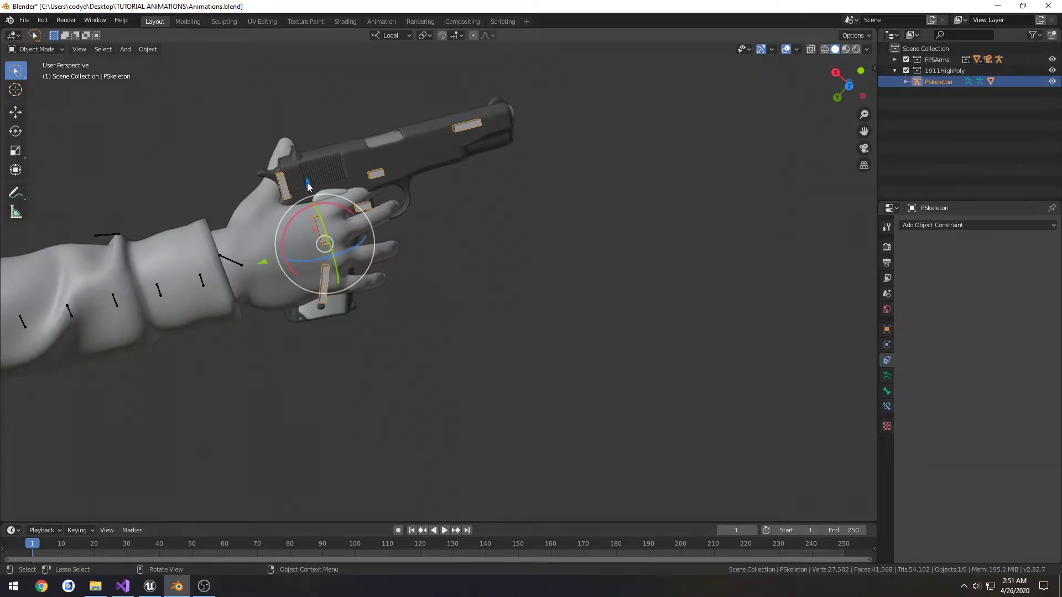
key(g)
key(z)
key(z)
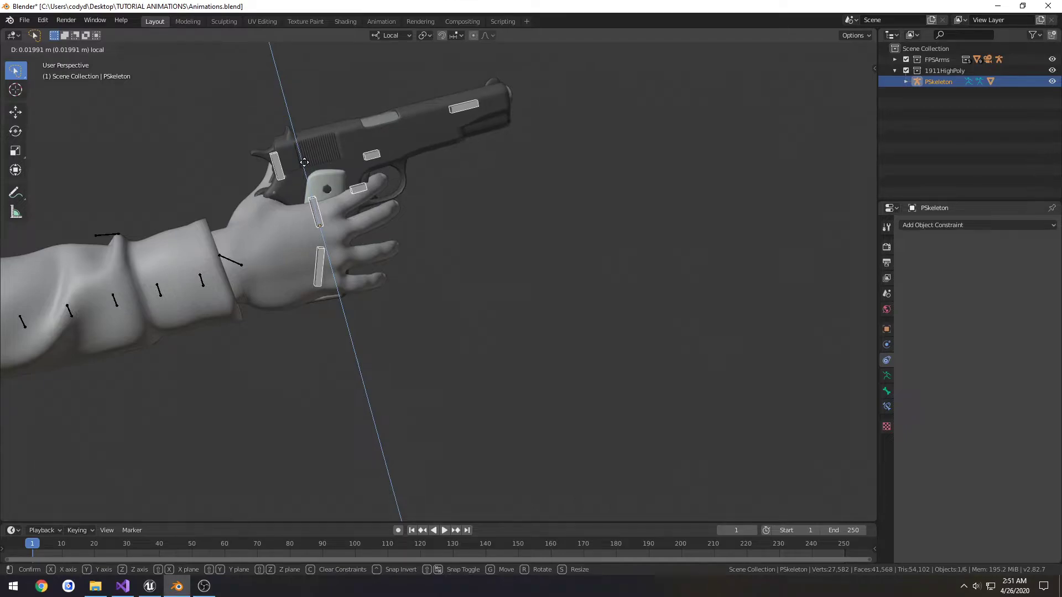
click(305, 162)
Rotate the pistol armature slightly to refine its alignment with the right hand, and save the file
middle_drag(381, 191, 553, 297)
drag(550, 273, 557, 279)
middle_drag(557, 279, 532, 274)
key(ctrl+s)
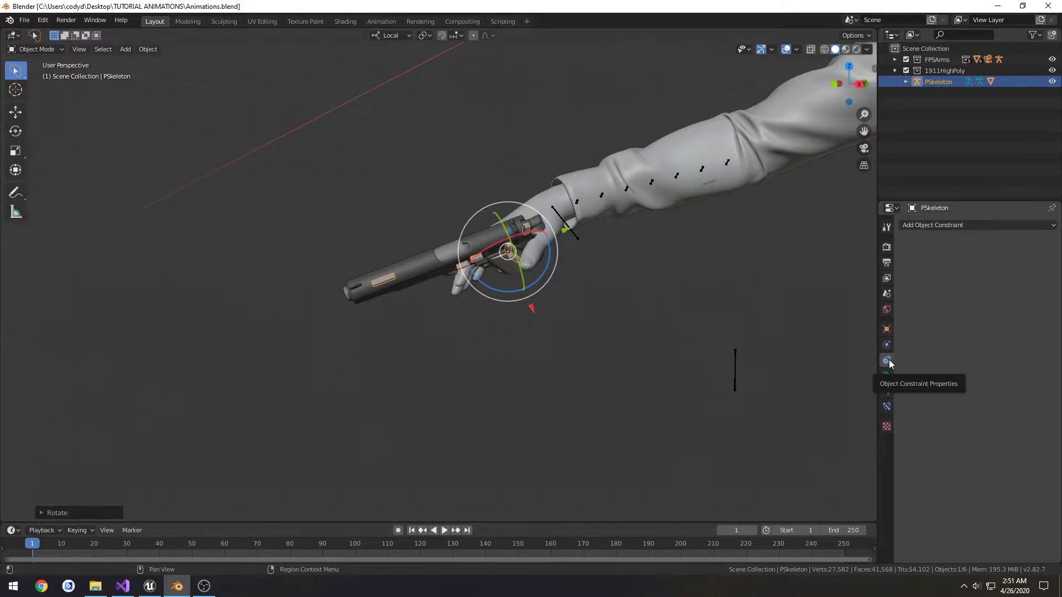
Add a Child Of constraint to the pistol armature with the arms armature SKM_CH_1P_SH_ARM_Bare_ML.ao as its target
click(932, 225)
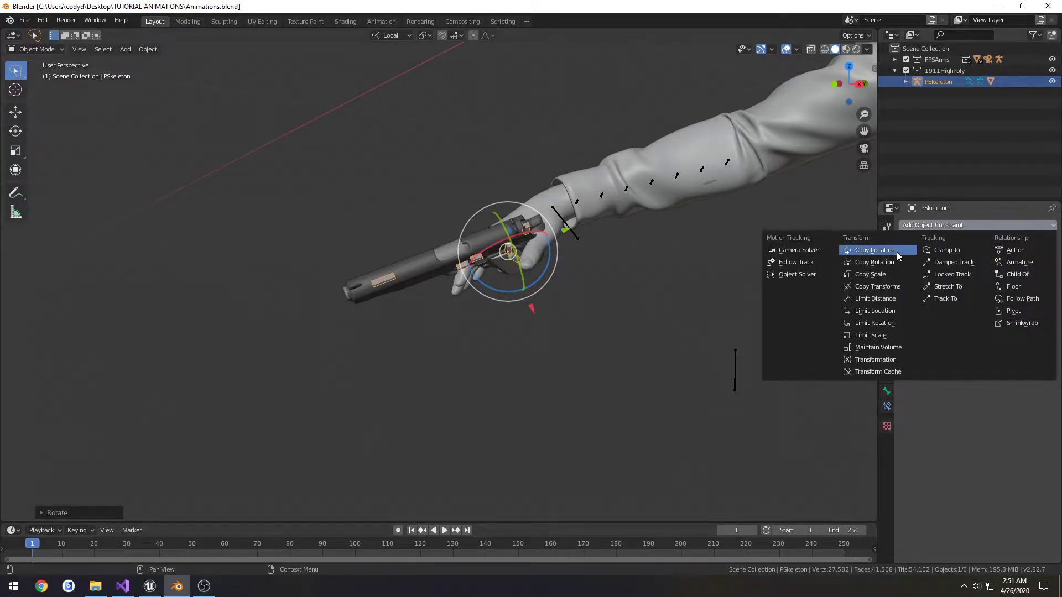
click(1018, 274)
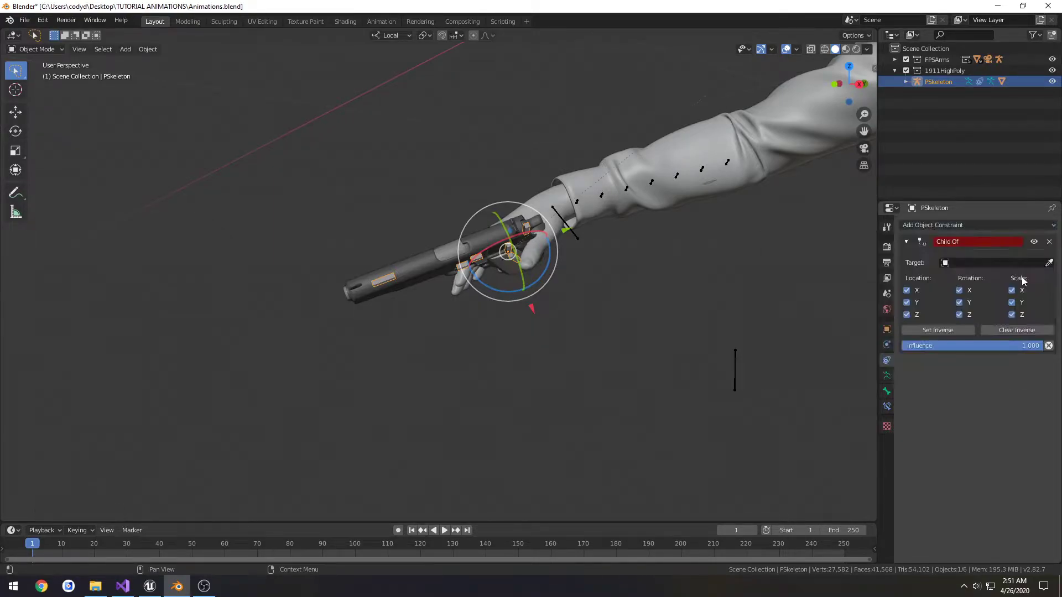
click(1050, 263)
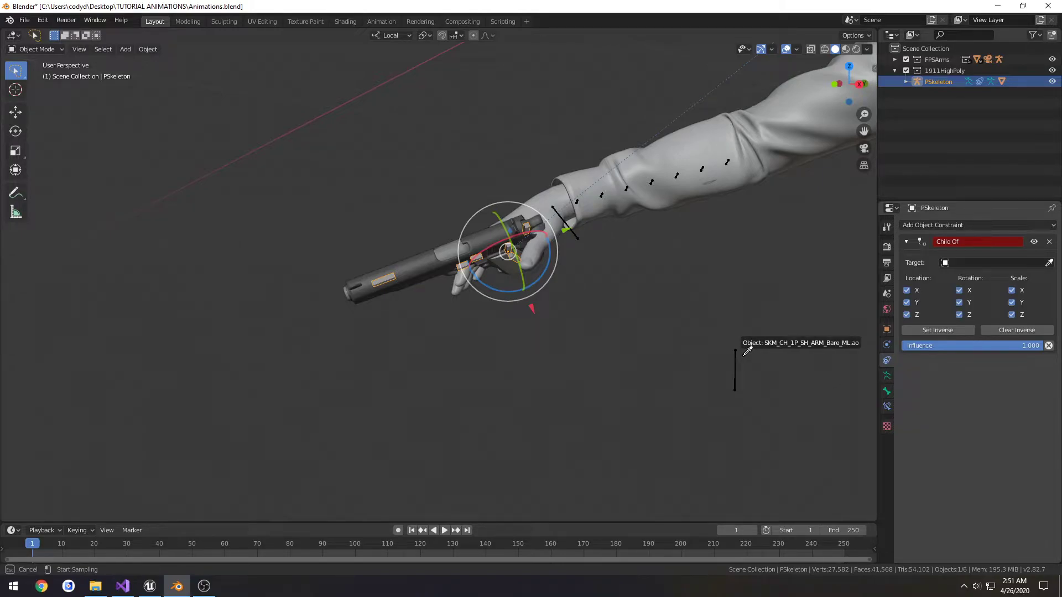
click(556, 207)
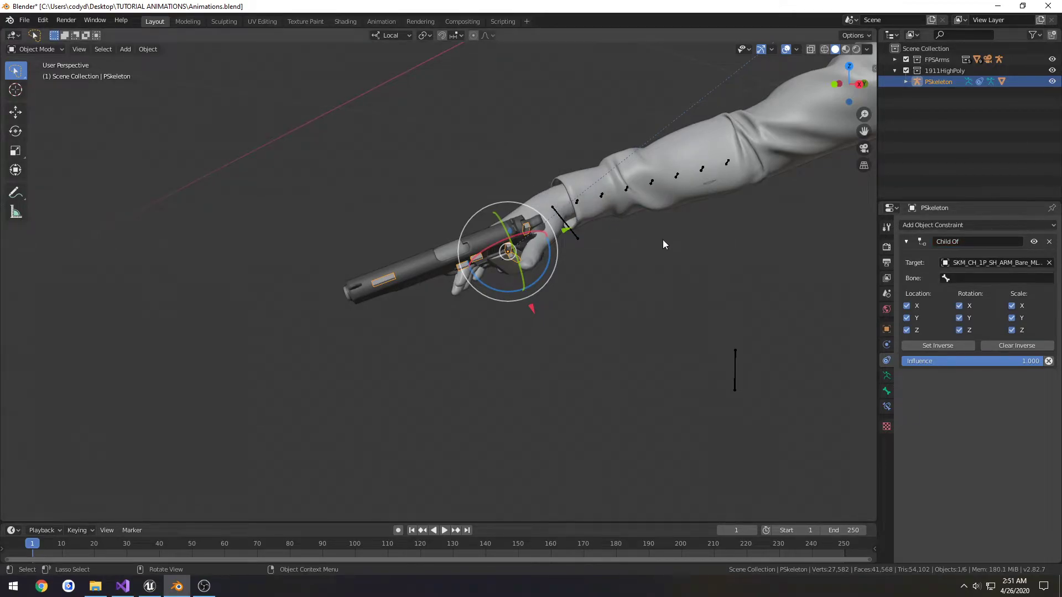
Set the Child Of constraint's bone to ik_hand_r and apply Set Inverse to restore the pistol's placement in the hand
click(978, 279)
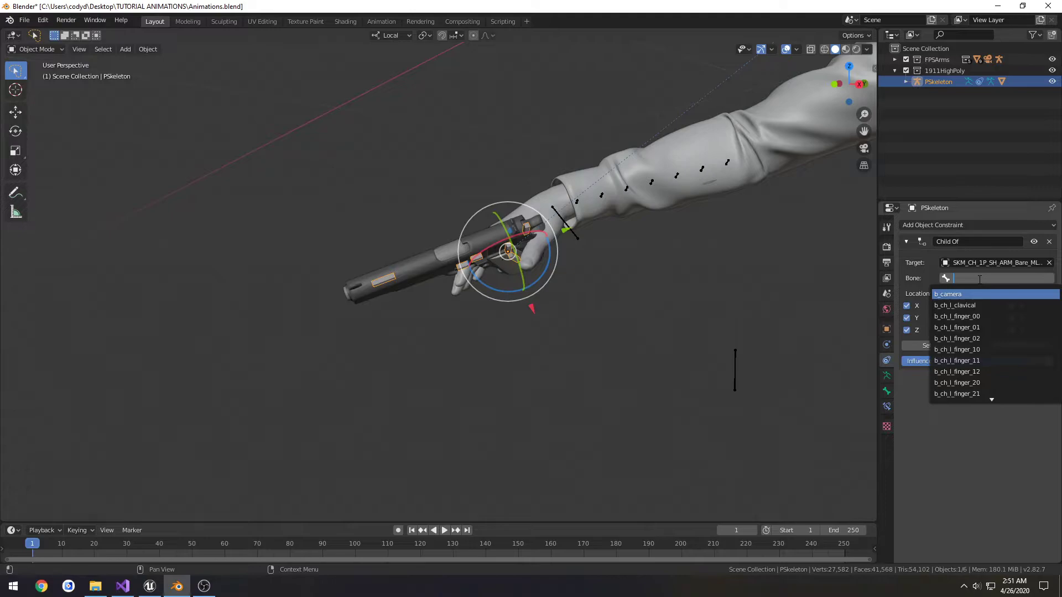
text(hand_r)
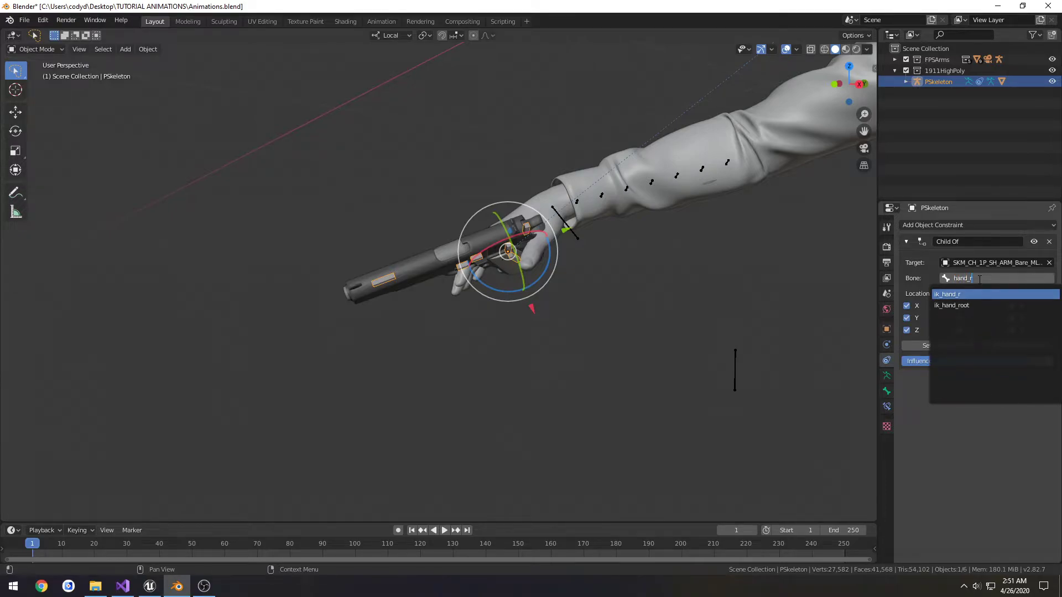
click(947, 293)
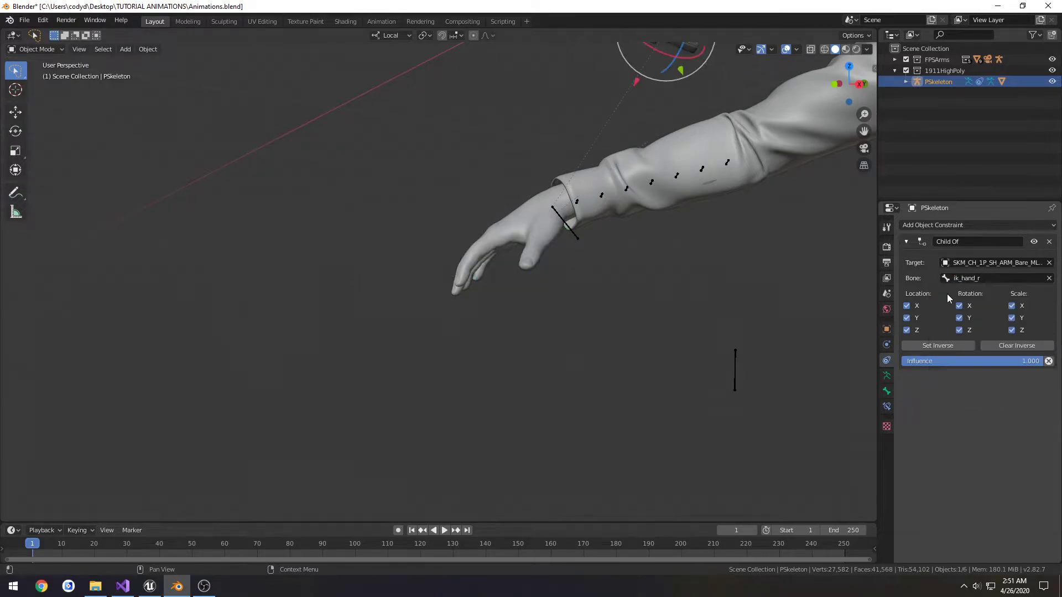
click(941, 345)
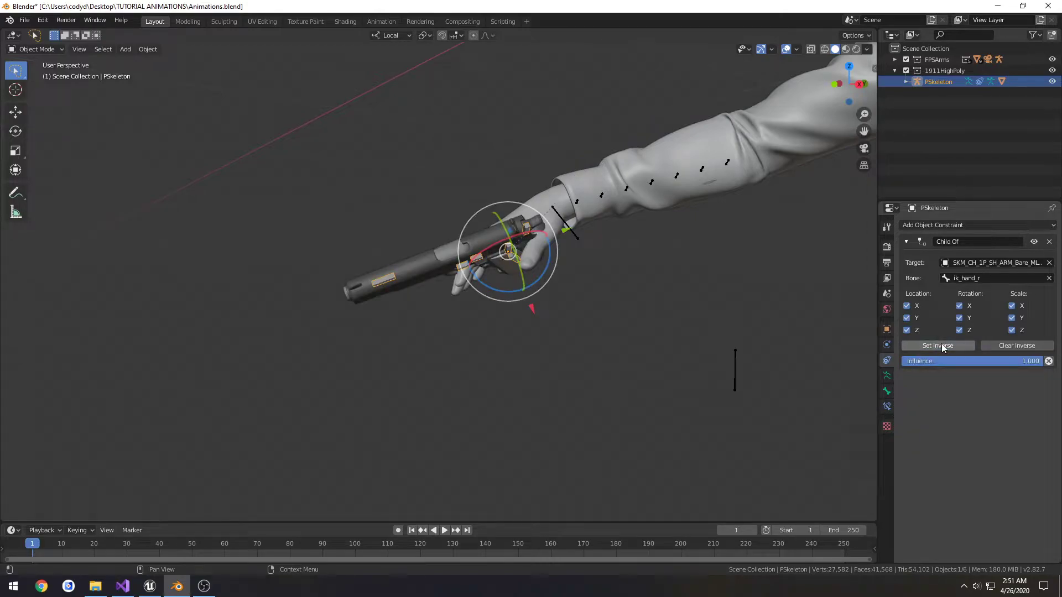
Put the arms armature in Pose Mode, select the ik_hand_r bone and test-move it to check that the pistol follows
click(565, 224)
key(ctrl+Tab)
click(563, 268)
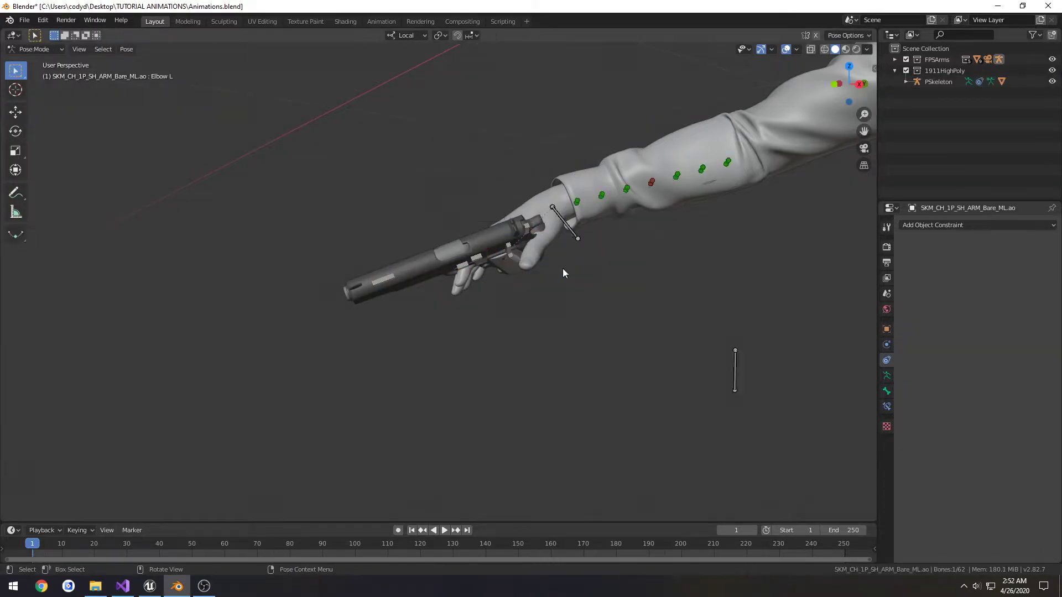
click(562, 220)
key(g)
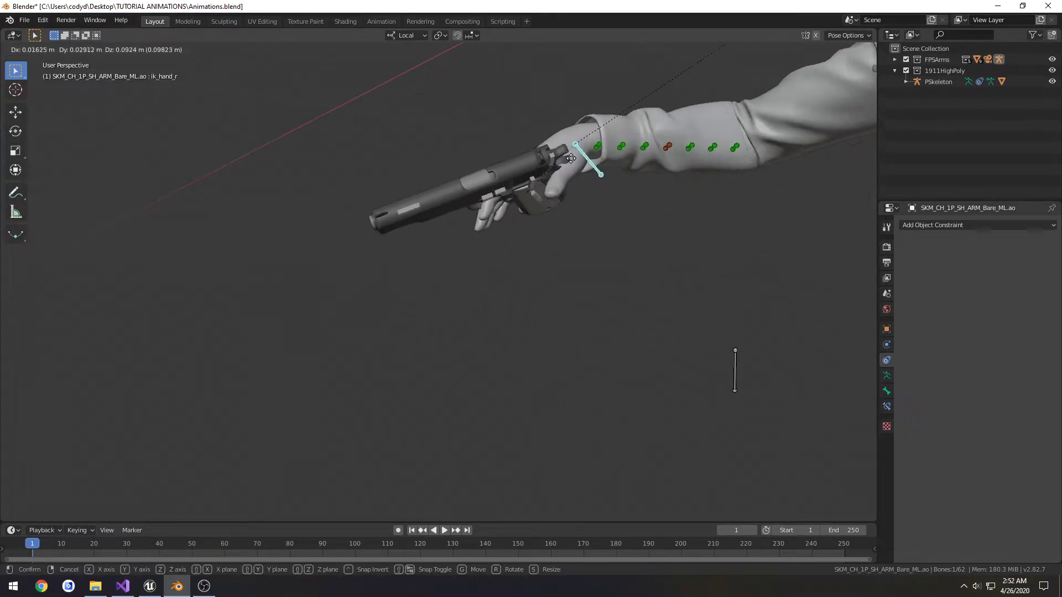
key(Escape)
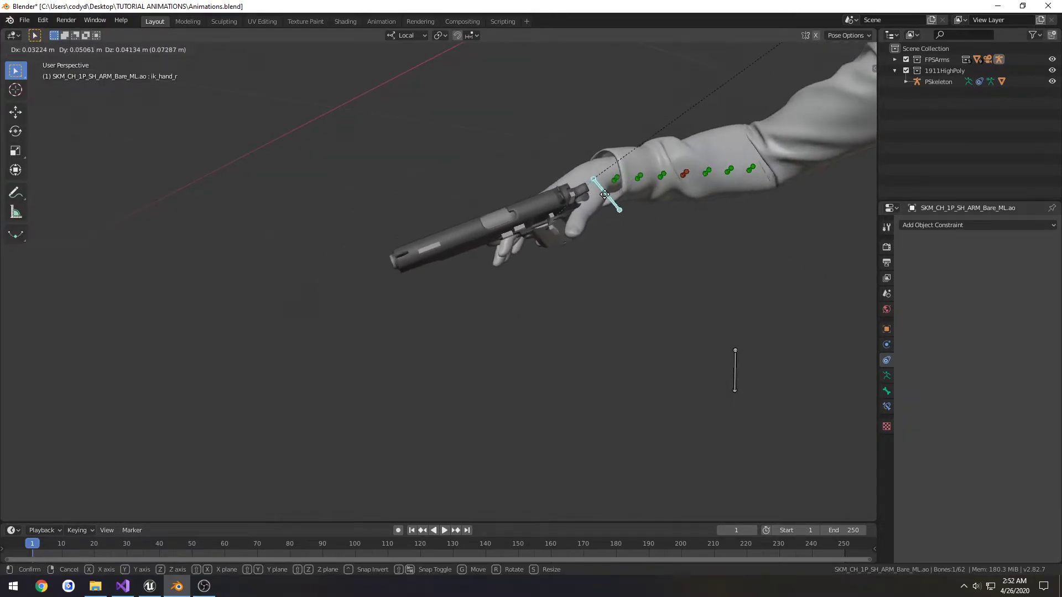
Try to move the ik_hand_r bone inward toward the body's centre line in front view
middle_drag(589, 261, 705, 278)
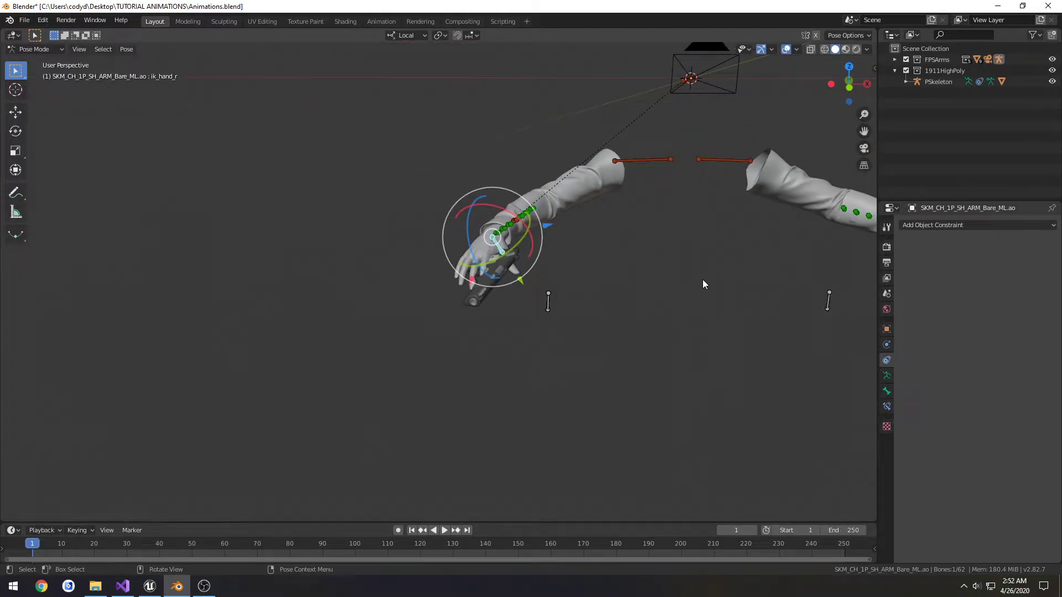
key(KP_1)
key(g)
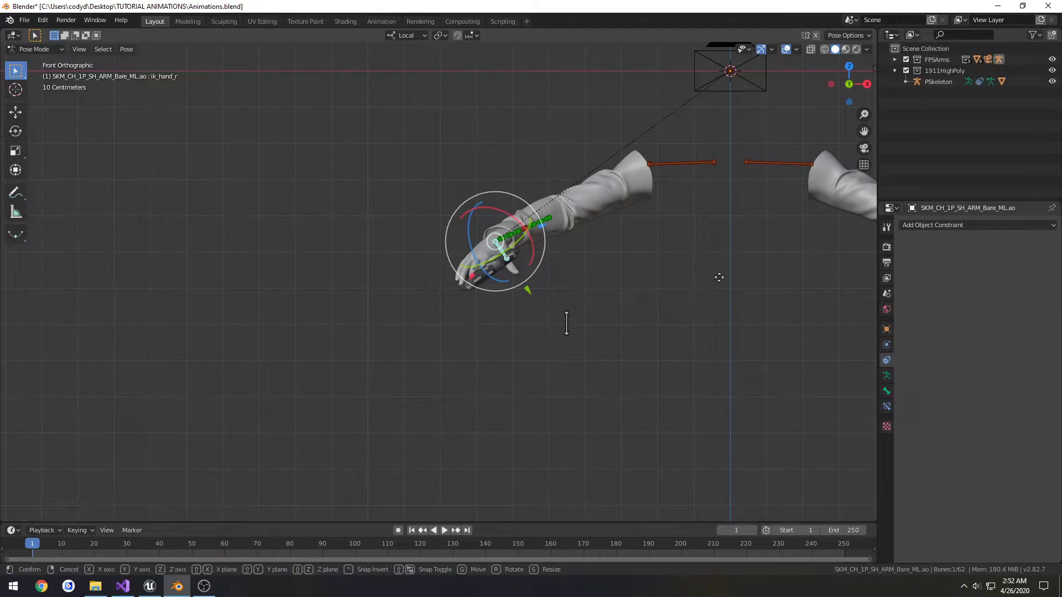
click(26, 261)
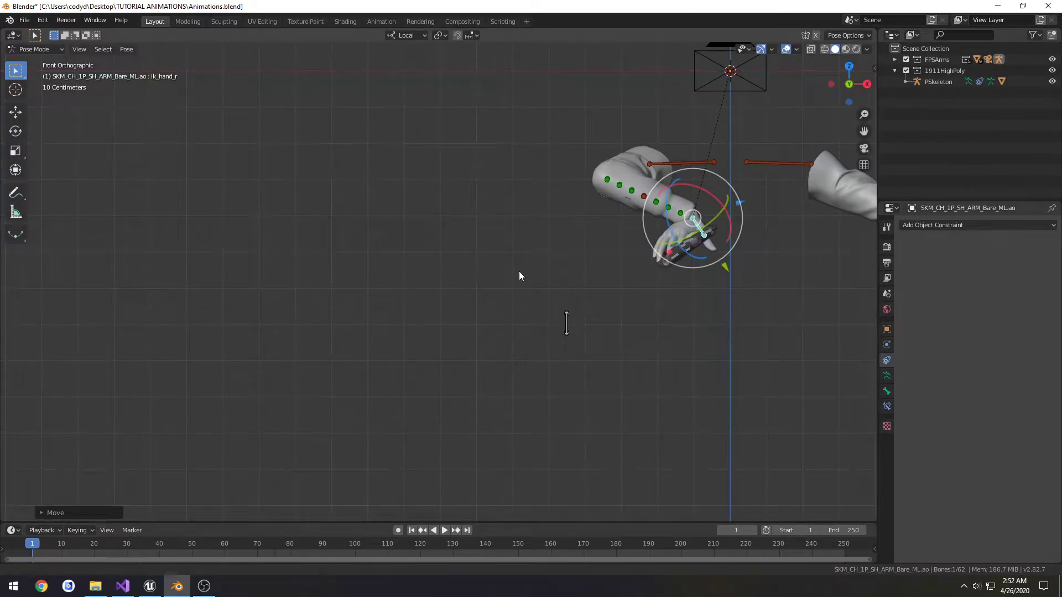
key(KP_3)
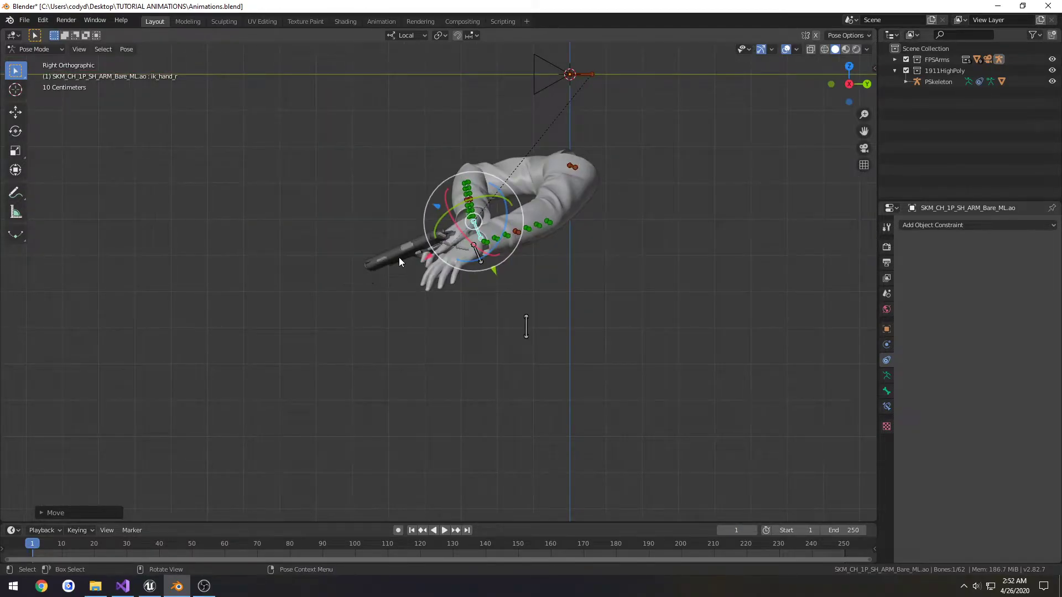
Rotate the ik_hand_r bone about 69° around its local X axis and move it inward toward the body's centre line
mouse_move(399, 257)
middle_down()
mouse_move(350, 287)
mouse_move(414, 260)
mouse_move(416, 247)
middle_up()
key(r)
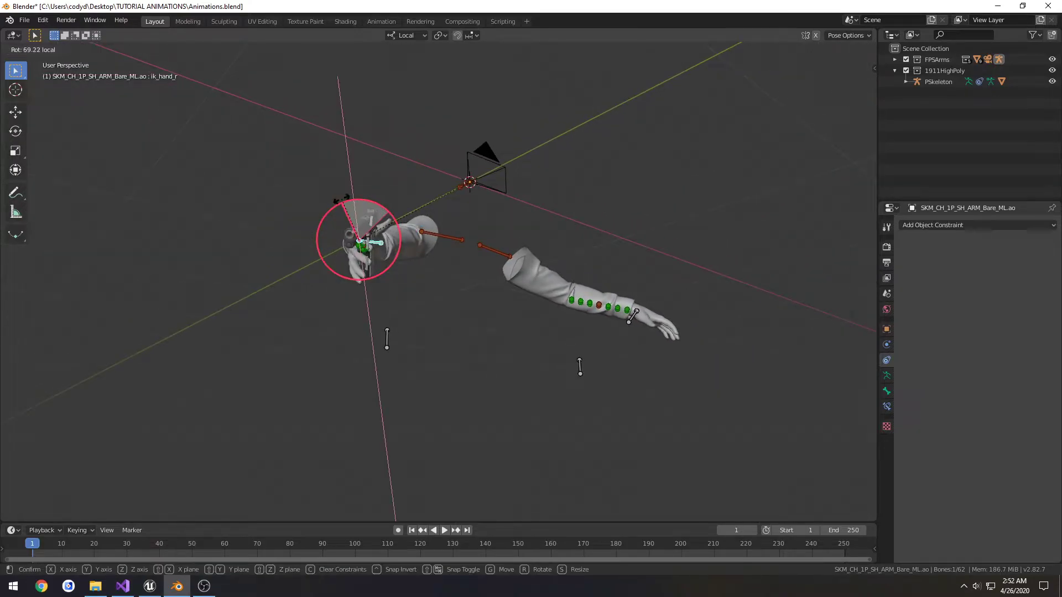
key(KP_1)
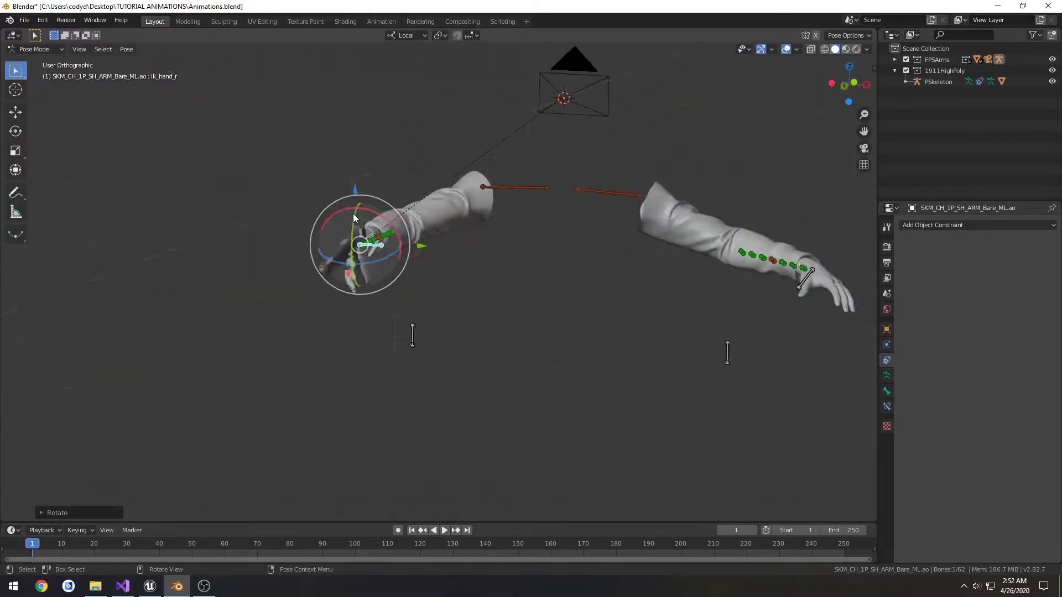
click(353, 213)
key(g)
click(472, 208)
Rotate the ik_hand_r bone about 45° in top view so the pistol points forward
key(r)
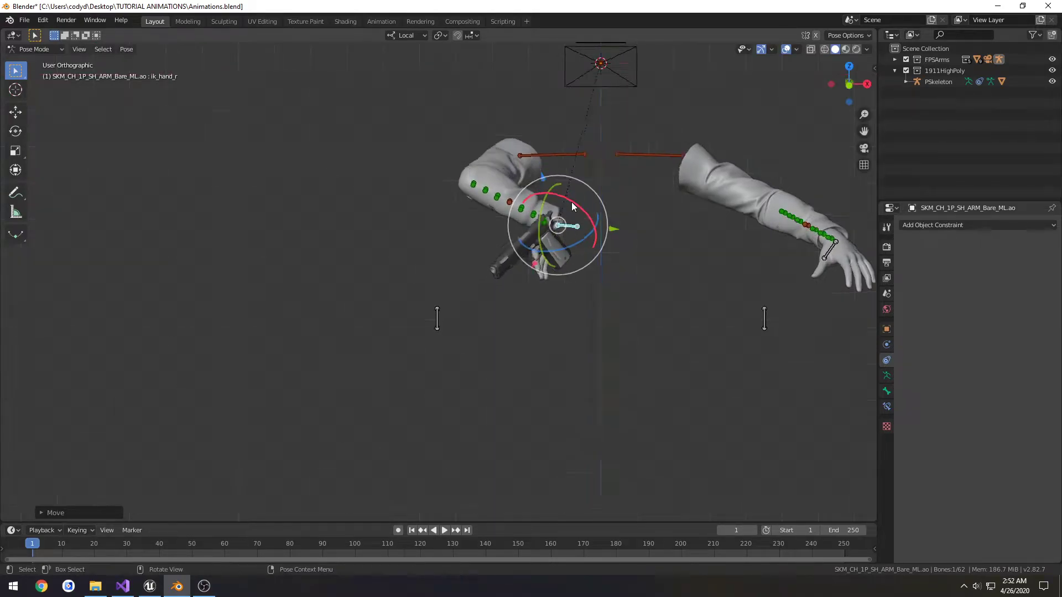
key(KP_7)
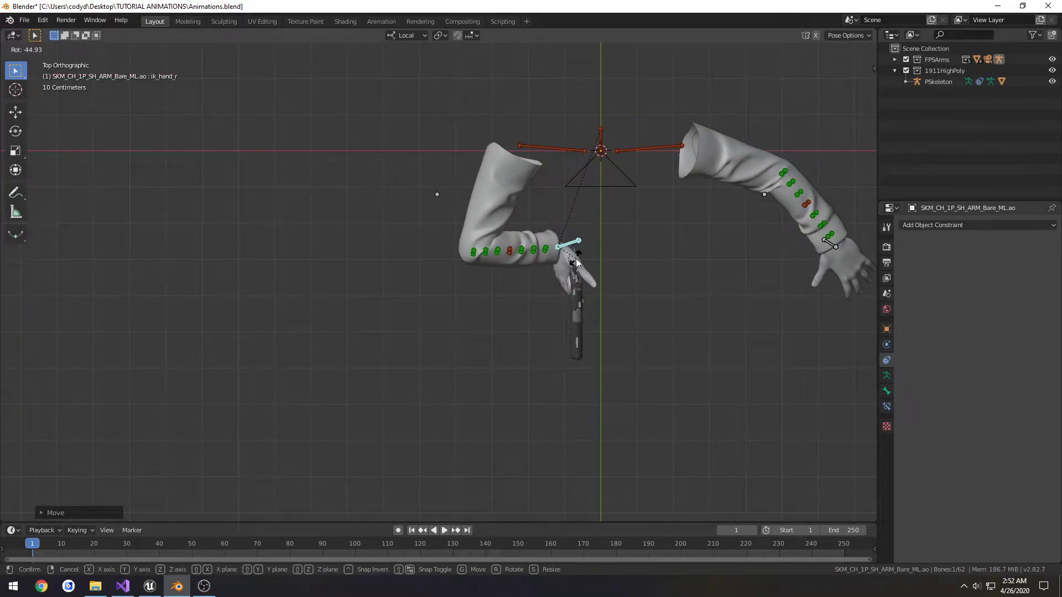
click(579, 258)
drag(599, 265, 591, 232)
Move the ik_hand_r bone forward, away from the body, in top view and readjust its rotation
key(g)
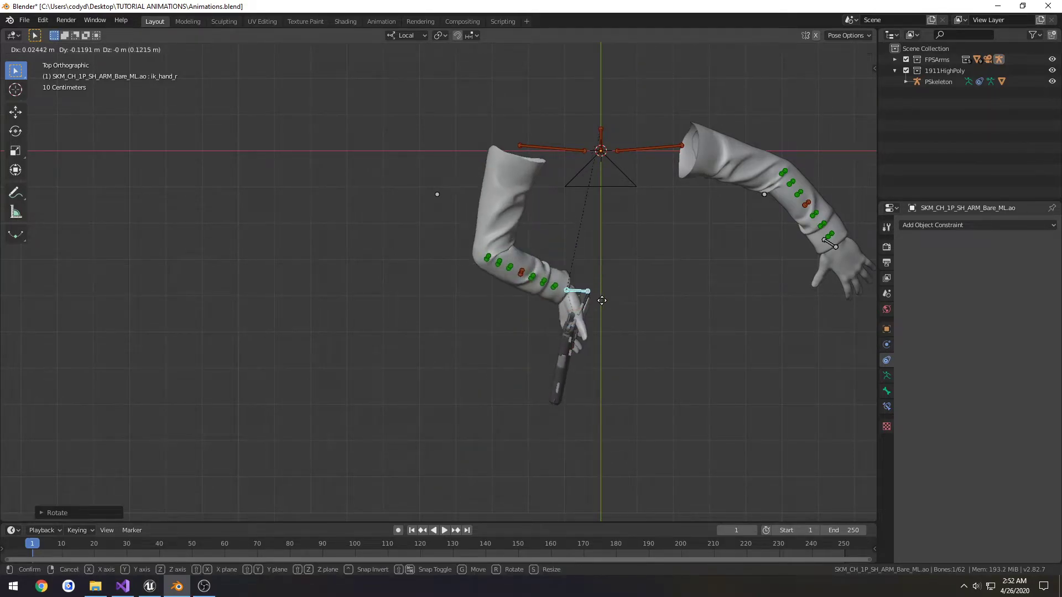
click(603, 318)
drag(604, 321, 602, 302)
Rotate the ik_hand_r bone around its local X and local Z axes to bring the pistol upright and facing forward
middle_drag(602, 301, 588, 196)
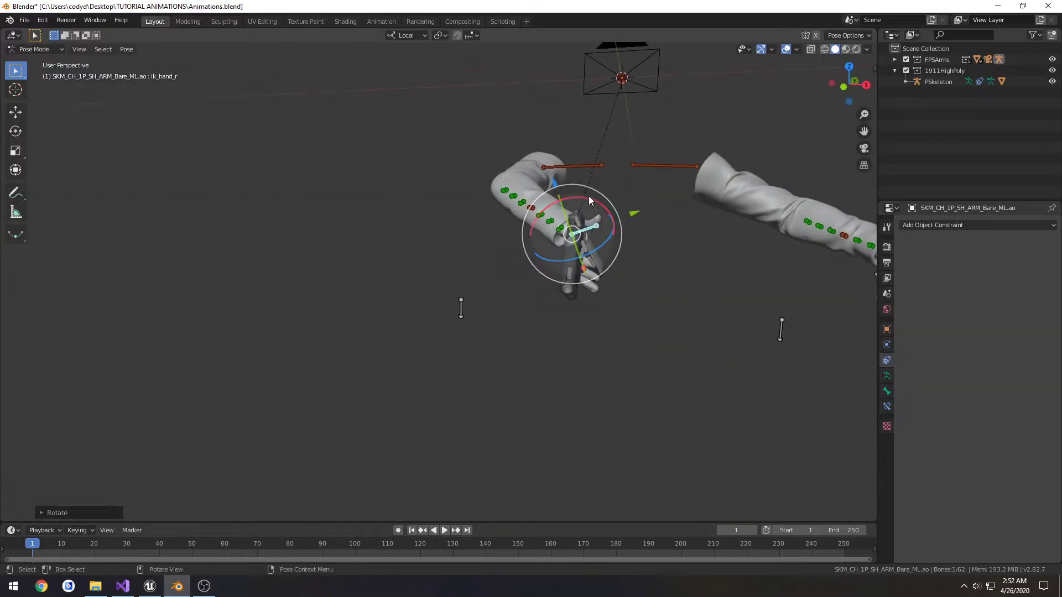
drag(590, 197, 604, 210)
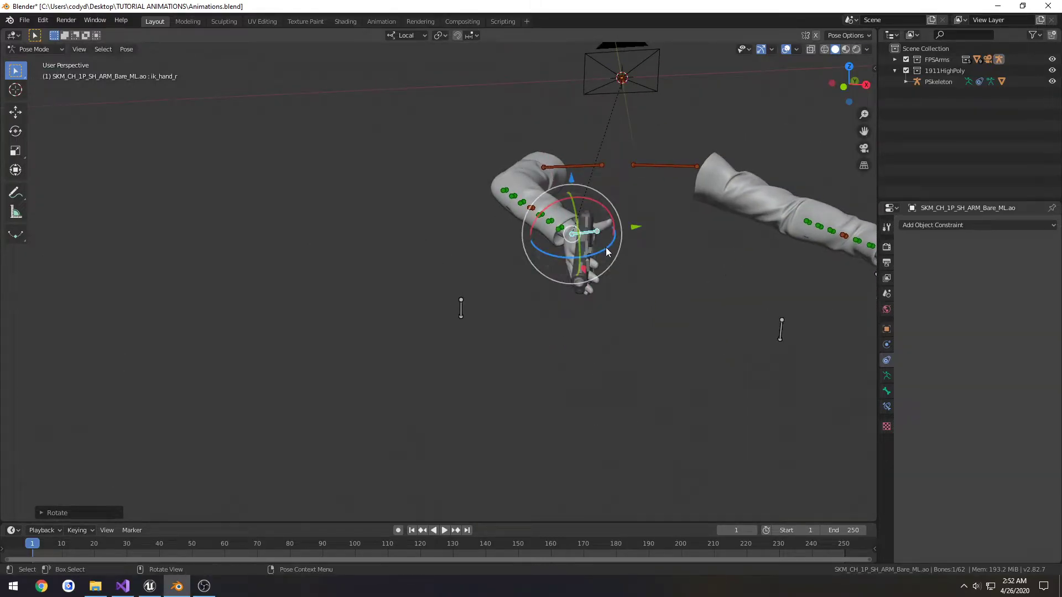
drag(606, 247, 586, 243)
middle_drag(587, 242, 487, 238)
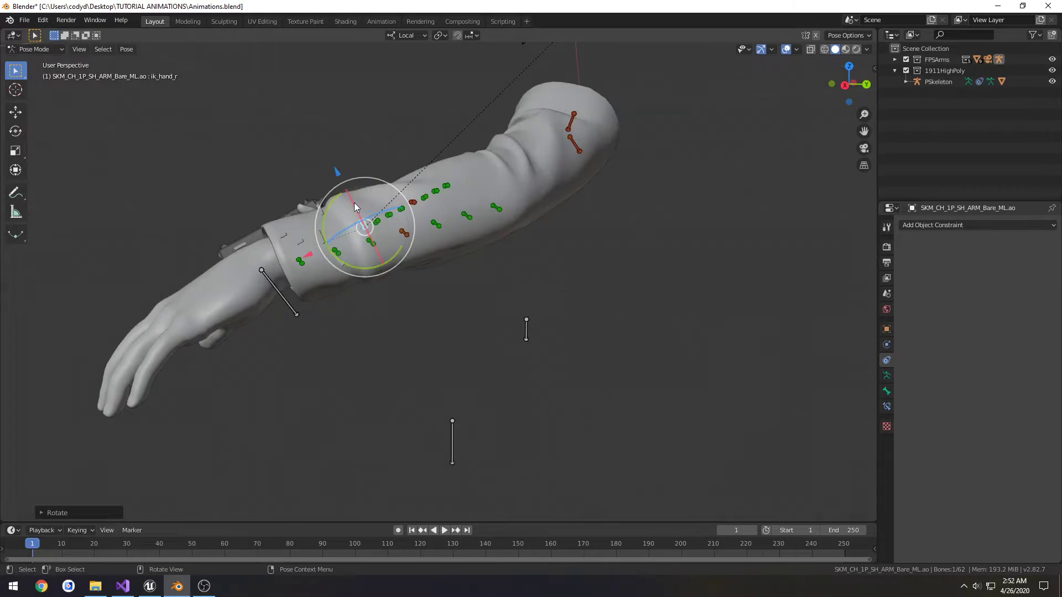
middle_drag(337, 198, 586, 241)
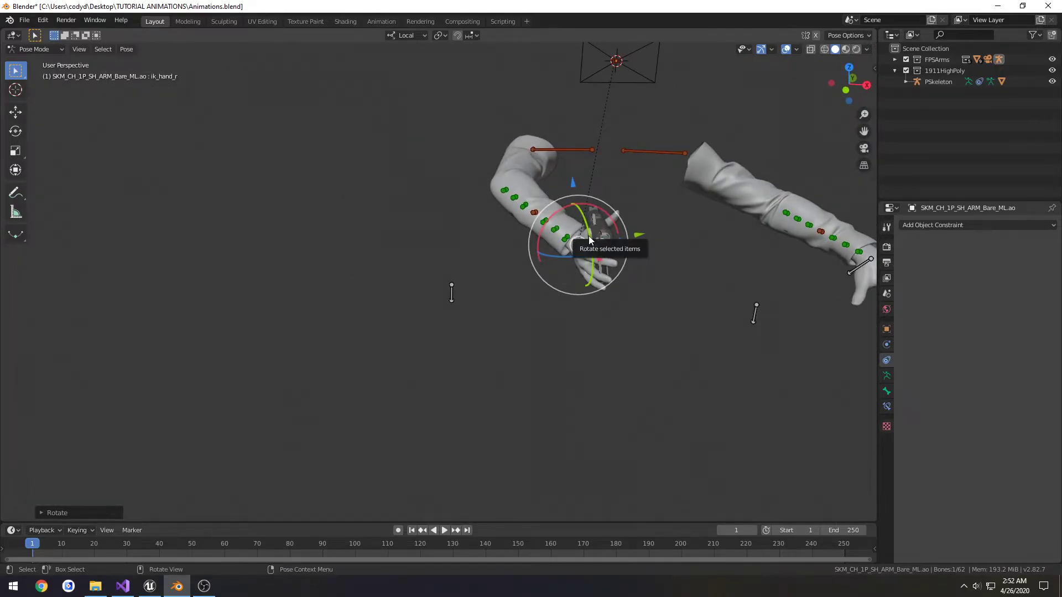
Turn the ik_hand_r bone around its local Z axis in top view and move it about 0.08 m forward
middle_drag(657, 226, 558, 224)
scroll(506, 243, up, 5)
key(KP_7)
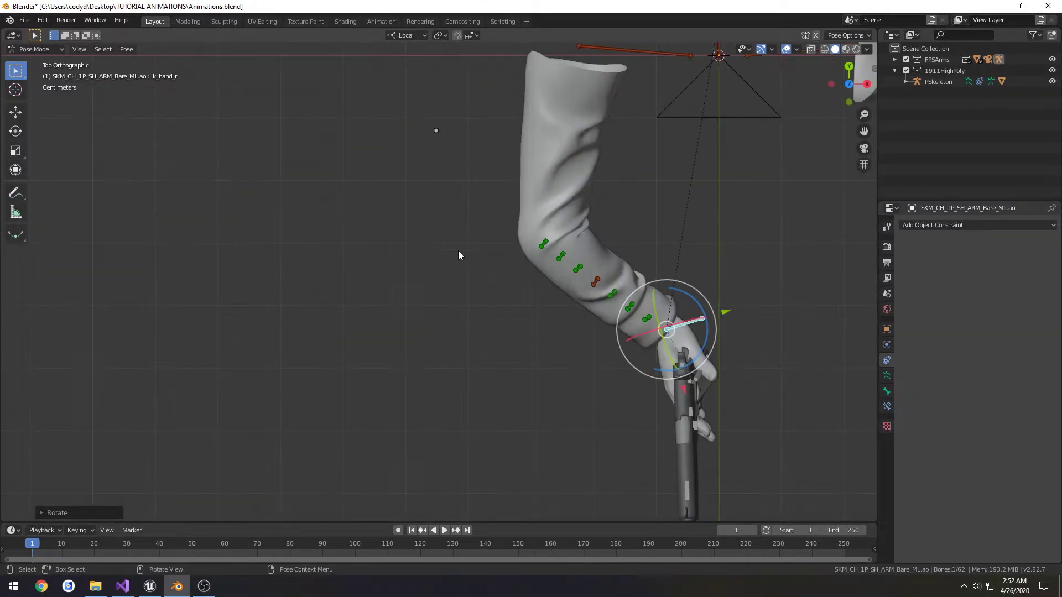
scroll(619, 252, up, 2)
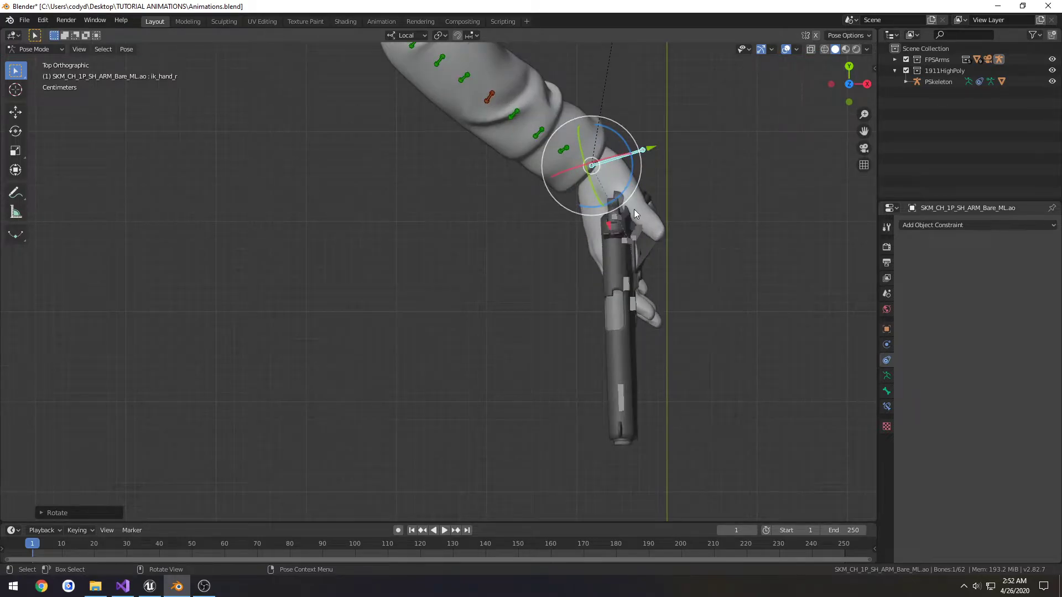
drag(627, 191, 613, 203)
key(g)
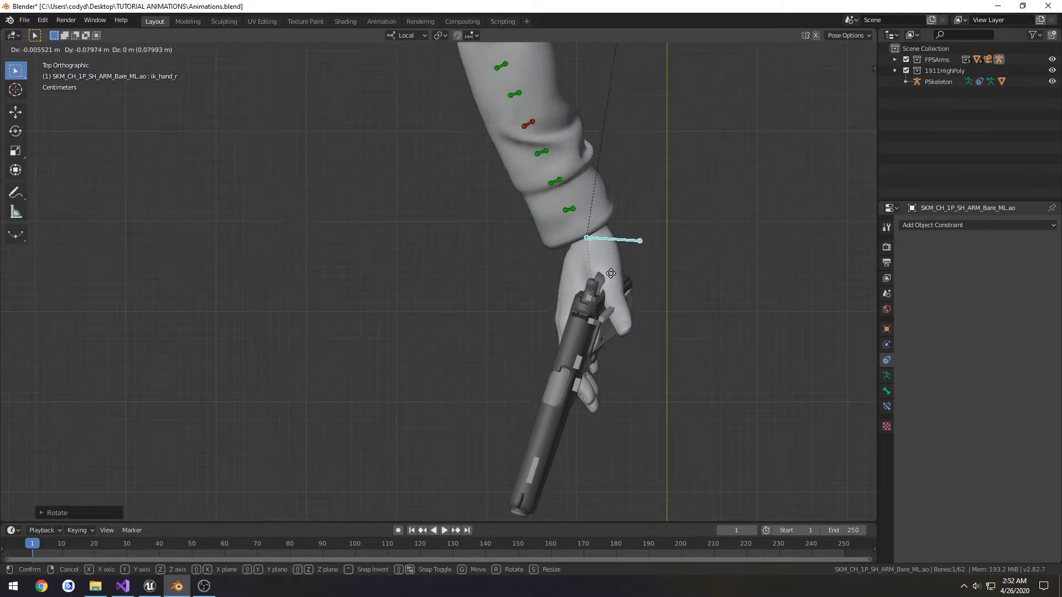
click(611, 277)
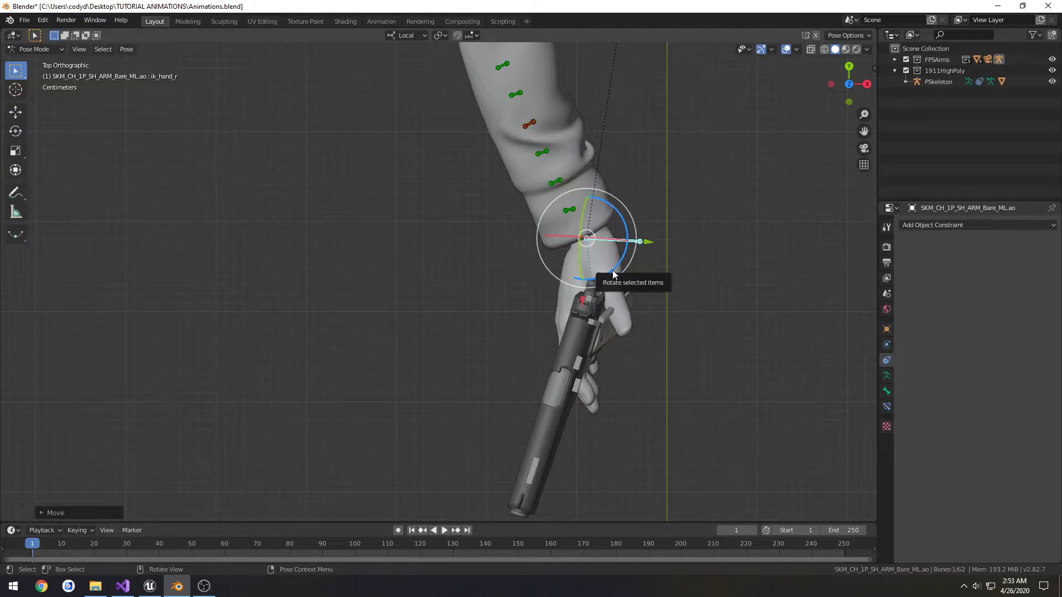
Rotate the ik_hand_r bone around local X in front view to straighten the grip, and slightly around local Z in top view
key(KP_1)
shift+middle_drag(627, 174, 596, 193)
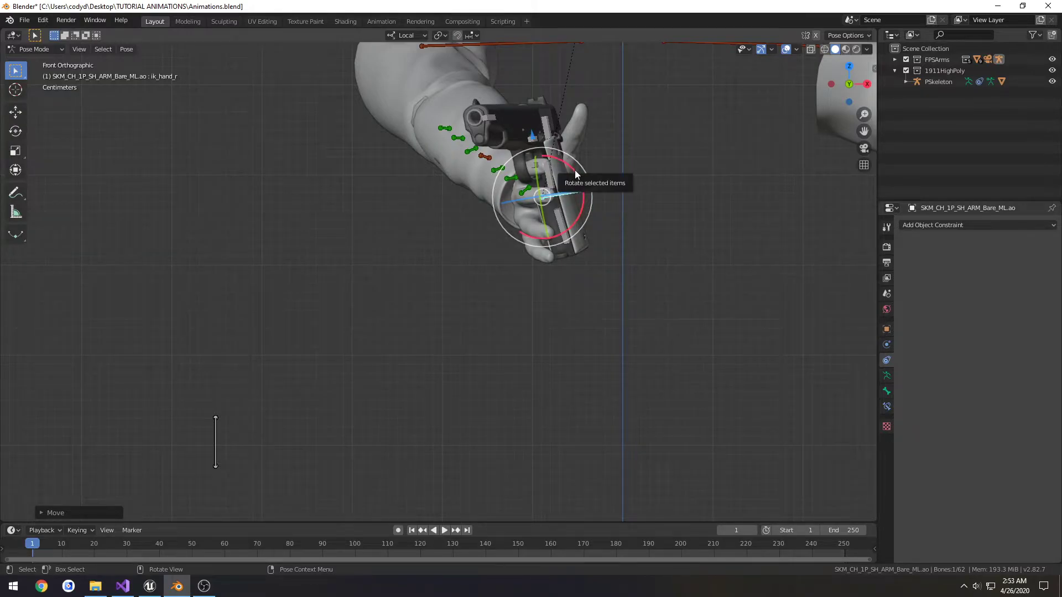
drag(575, 173, 578, 176)
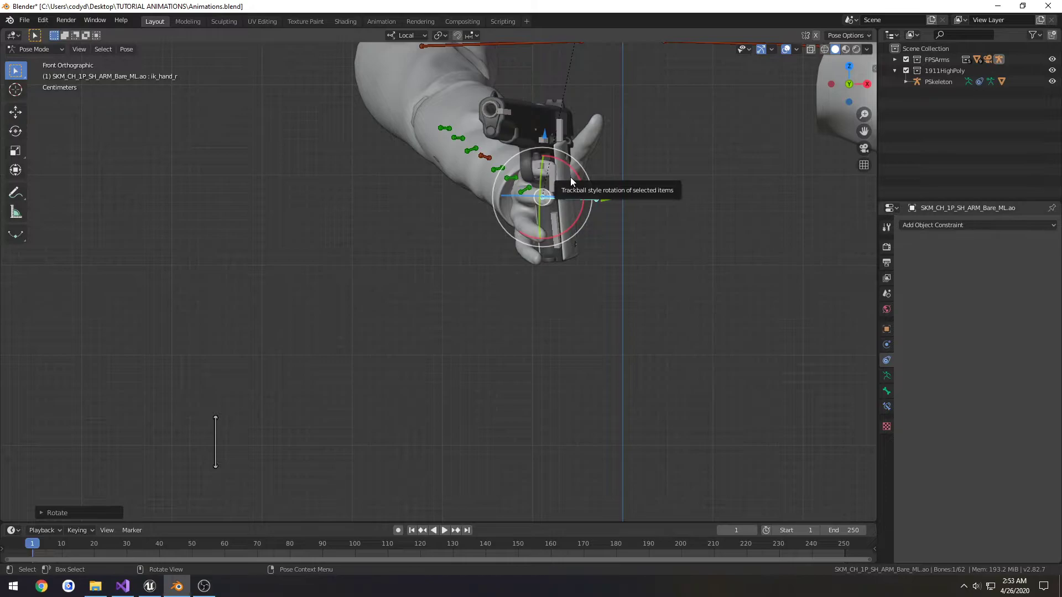
key(KP_7)
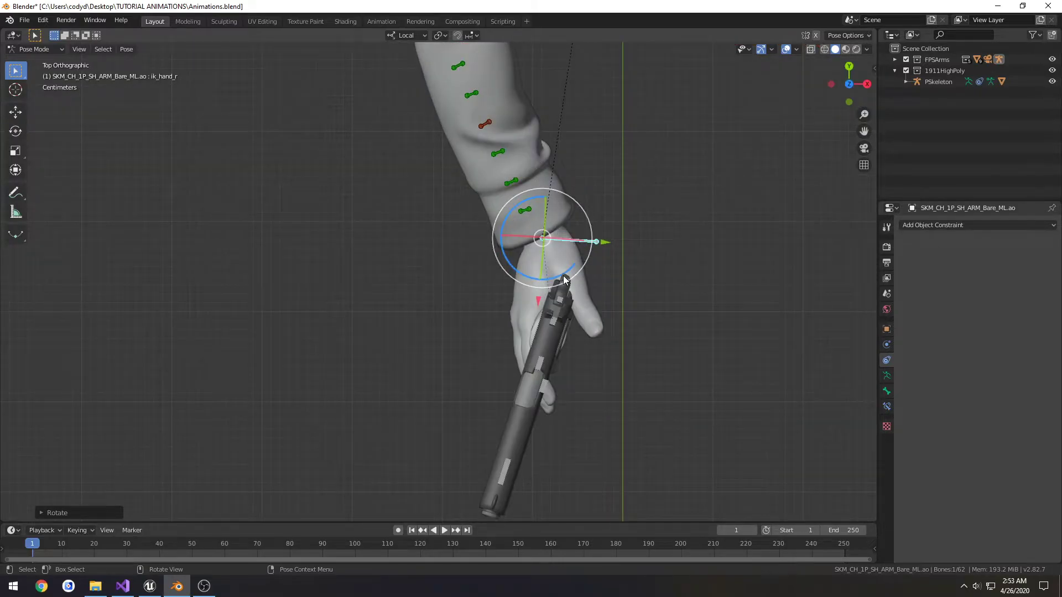
drag(562, 277, 559, 277)
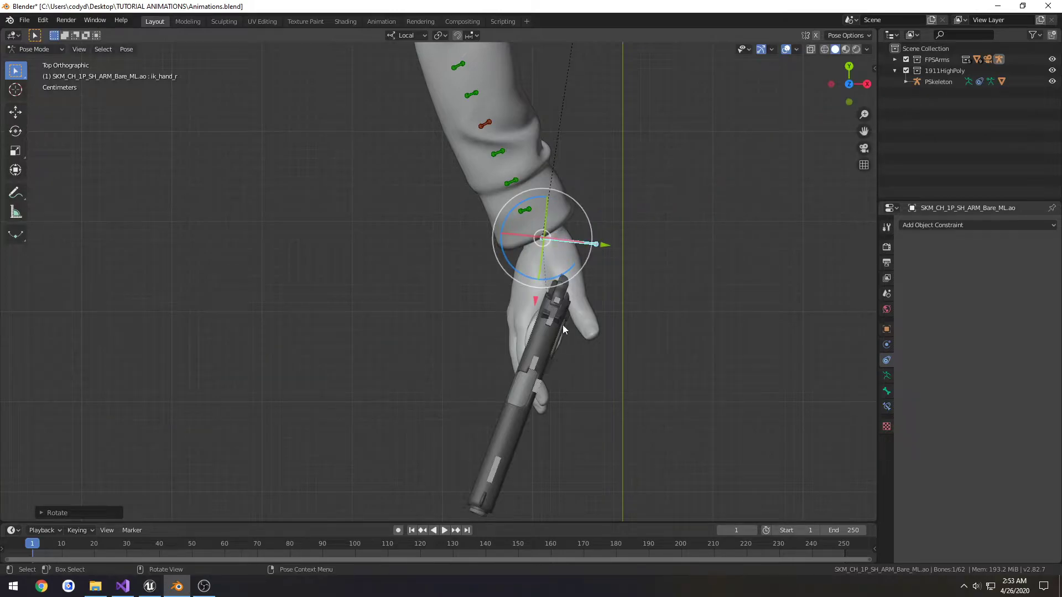
In Object Mode, rotate the PSkeleton armature in top view until the pistol barrel points straight along the global Y axis
key(ctrl+Tab)
click(492, 314)
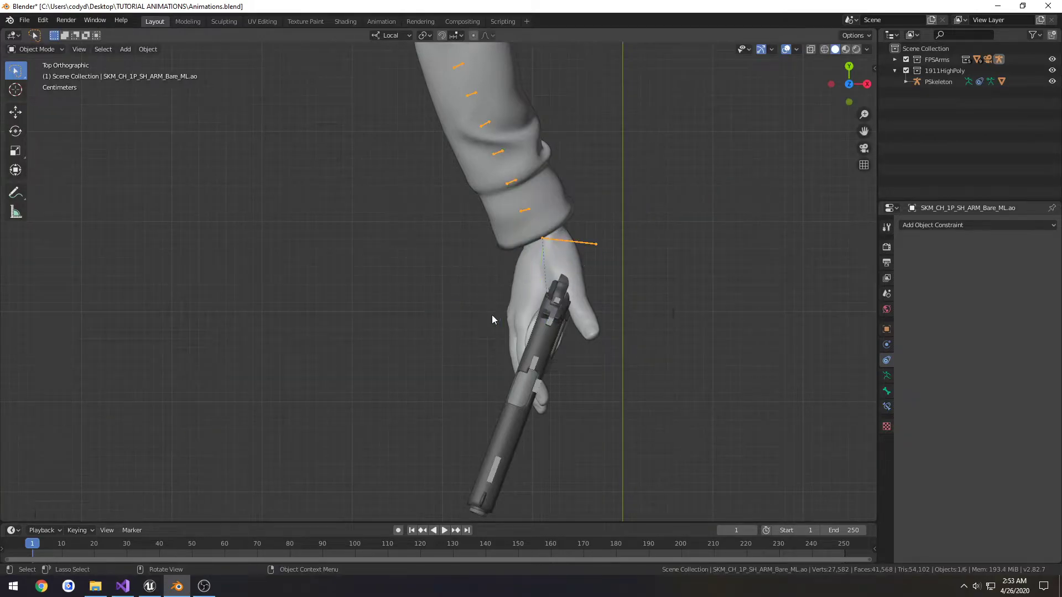
click(554, 316)
middle_drag(599, 314, 501, 299)
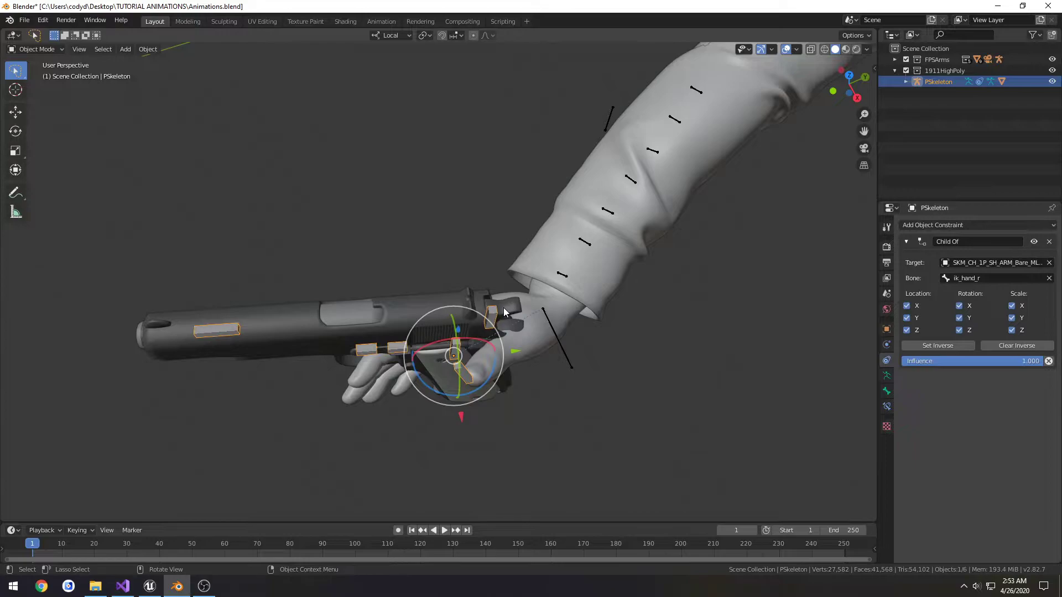
key(KP_7)
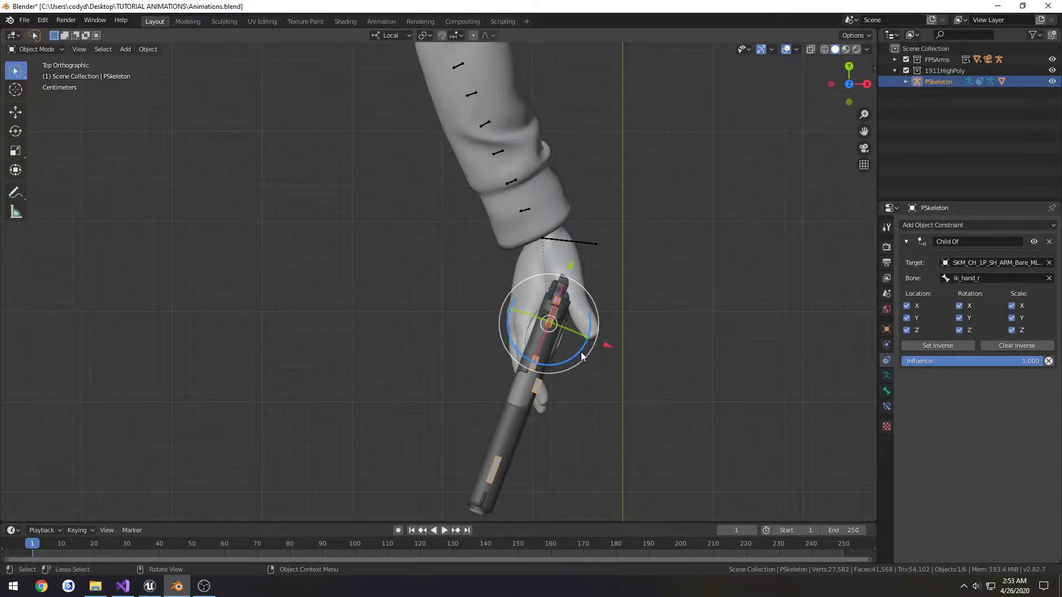
drag(582, 357, 598, 335)
shift+middle_drag(628, 340, 628, 237)
scroll(678, 222, up, 2)
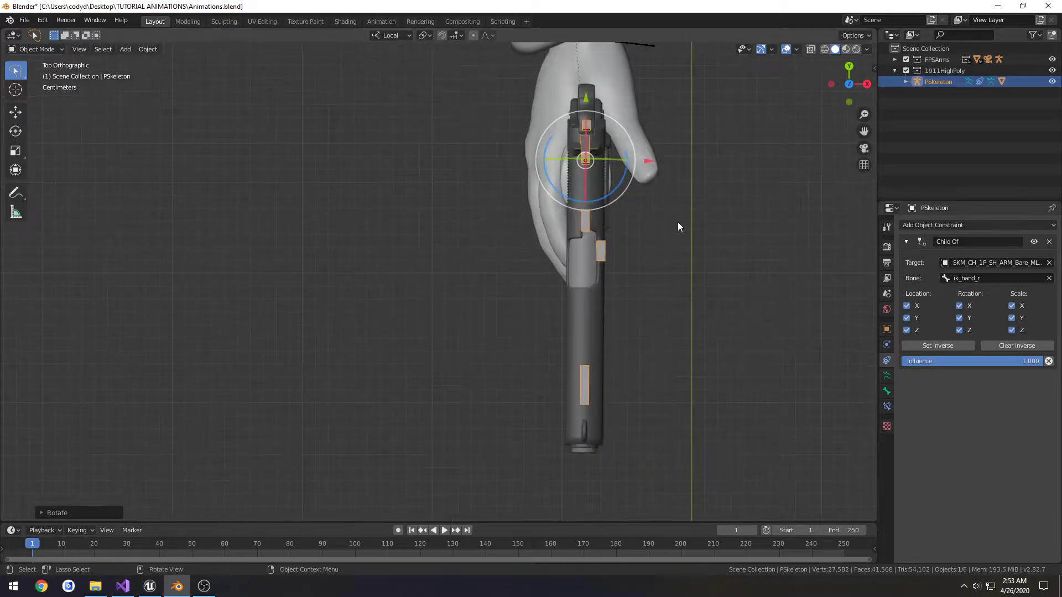
Try setting the PSkeleton armature's X and Y rotation values to 0°
key(n)
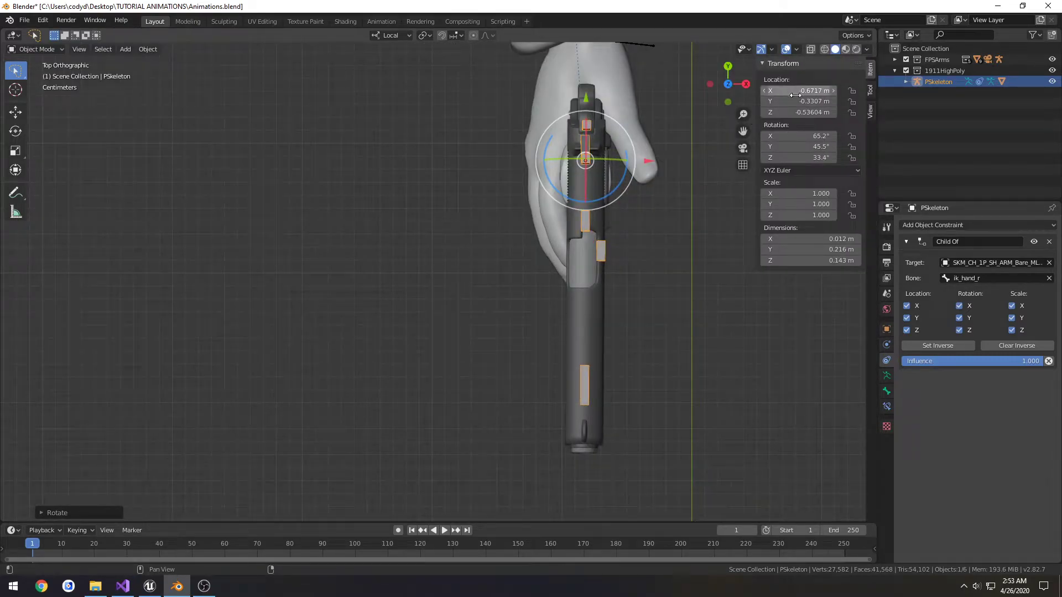
click(801, 137)
text(0)
key(Tab)
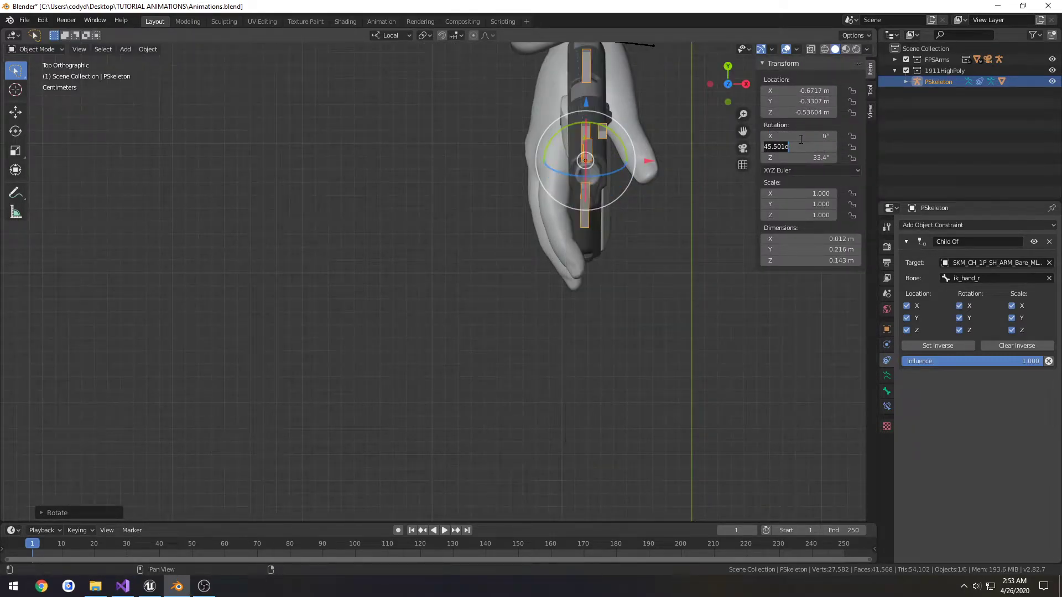
text(0)
key(Tab)
text(0)
key(Return)
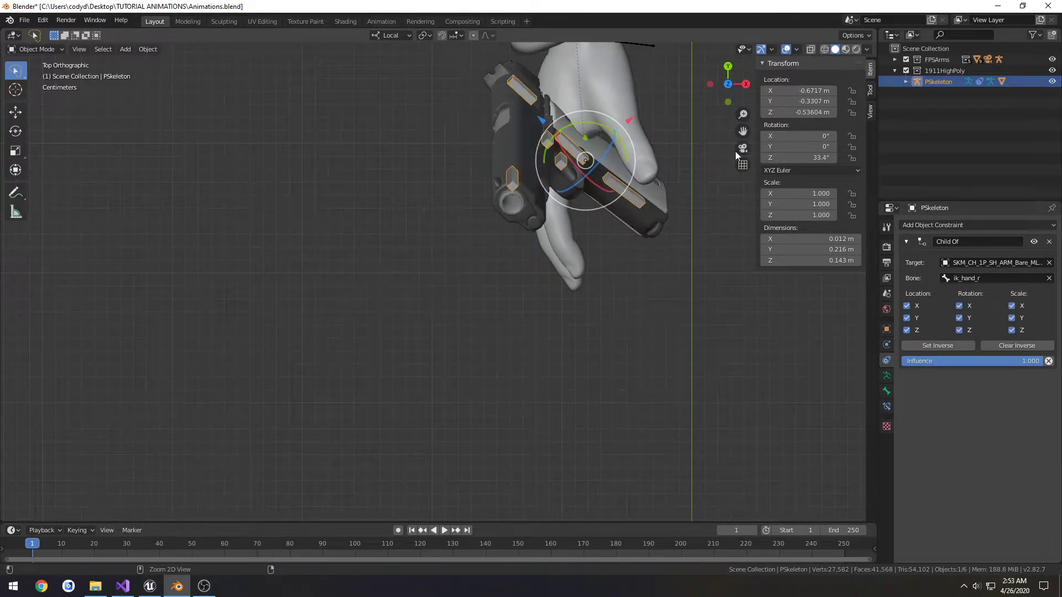
key(n)
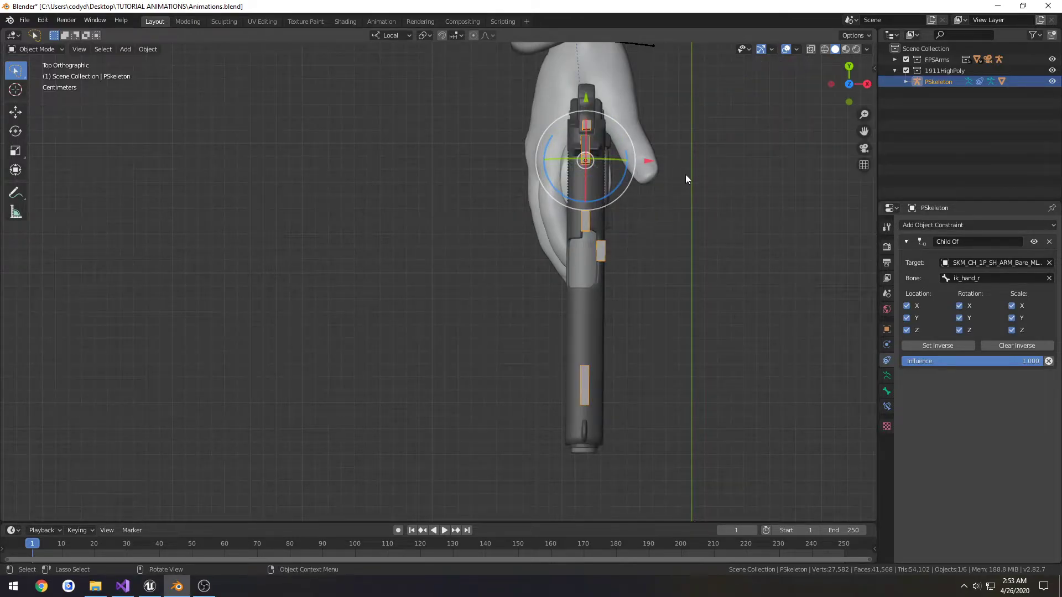
Try the Global transform orientation for the PSkeleton armature and return it to Local
key(n)
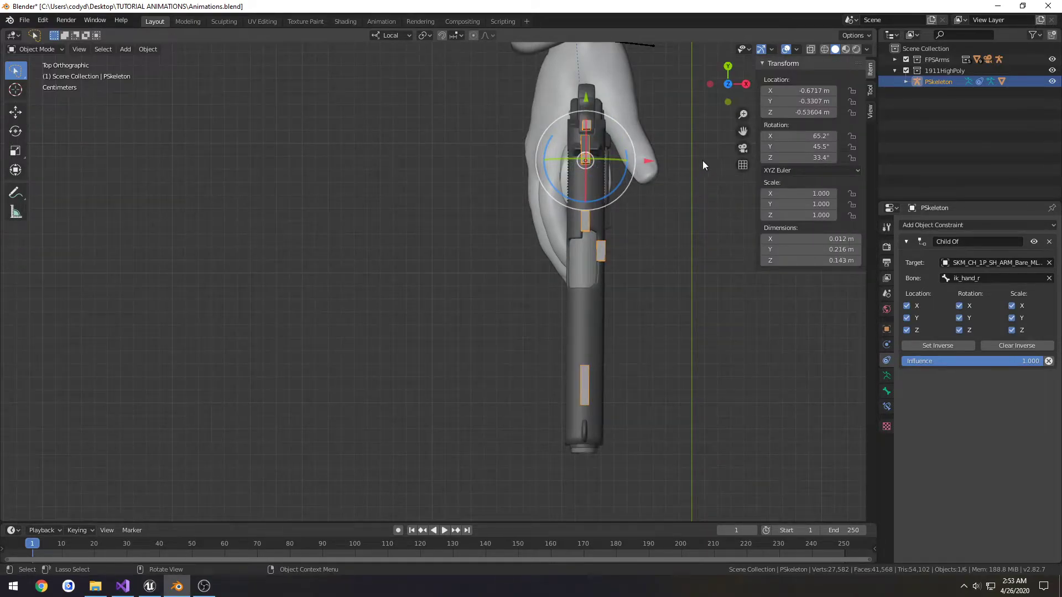
right_click(780, 129)
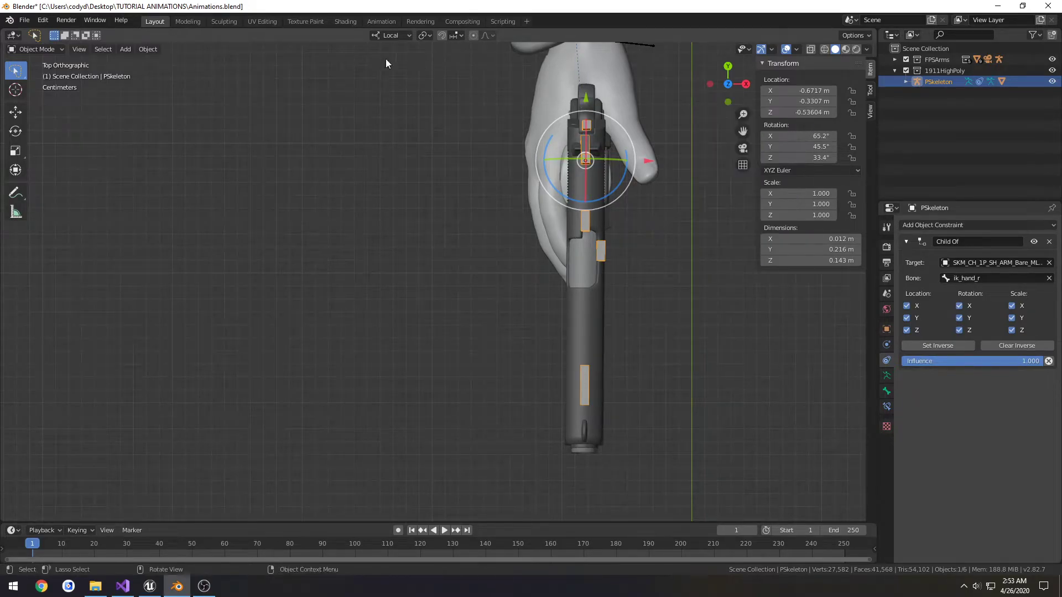
click(384, 36)
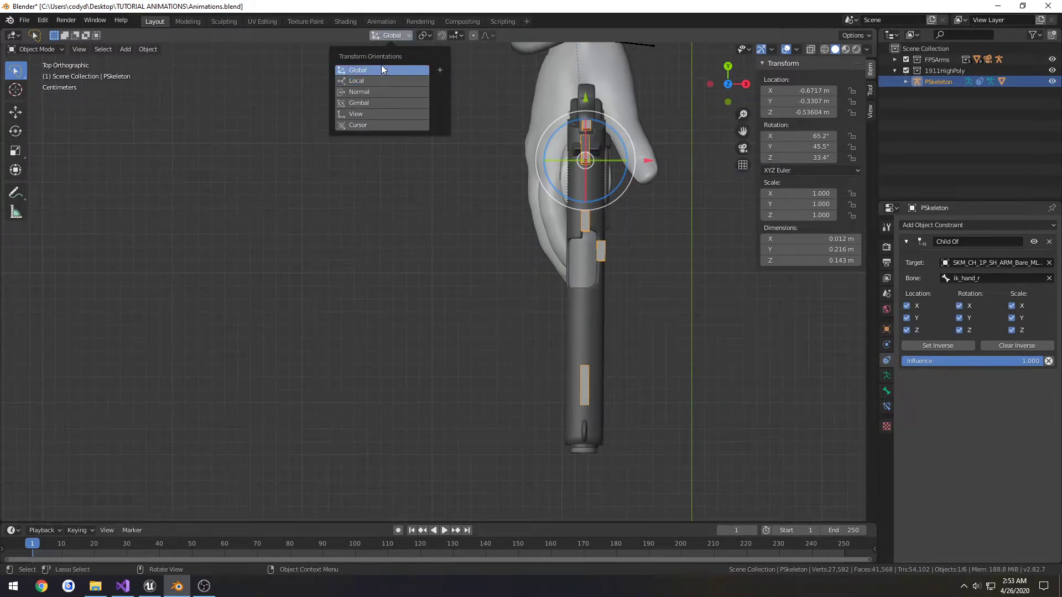
click(380, 79)
key(n)
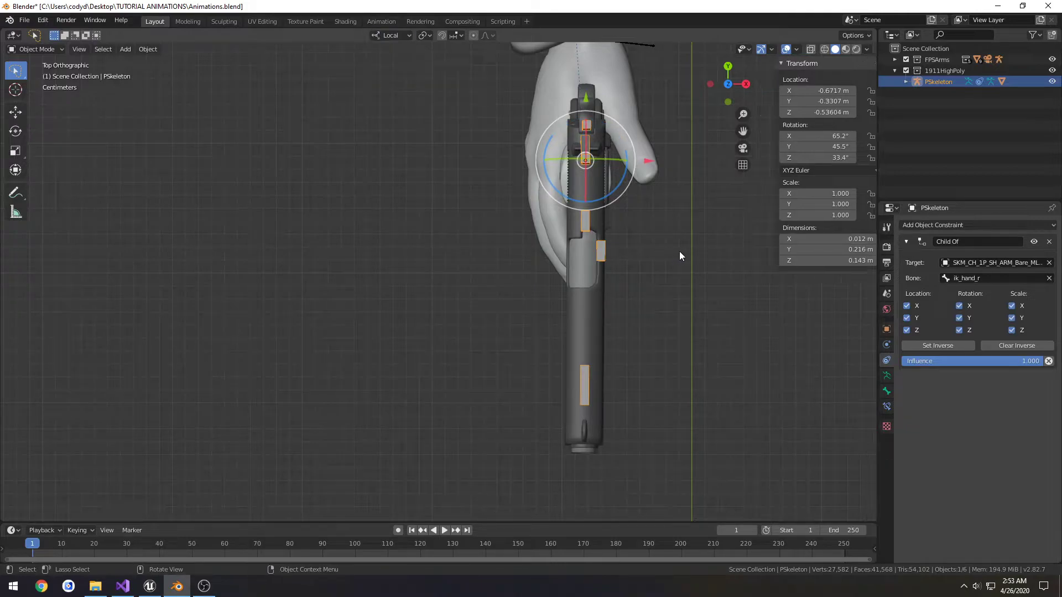
Rotate the pistol armature slightly in top view to straighten it, judging by the muzzle end of the slide
scroll(664, 291, up, 2)
shift+middle_drag(695, 324, 669, 225)
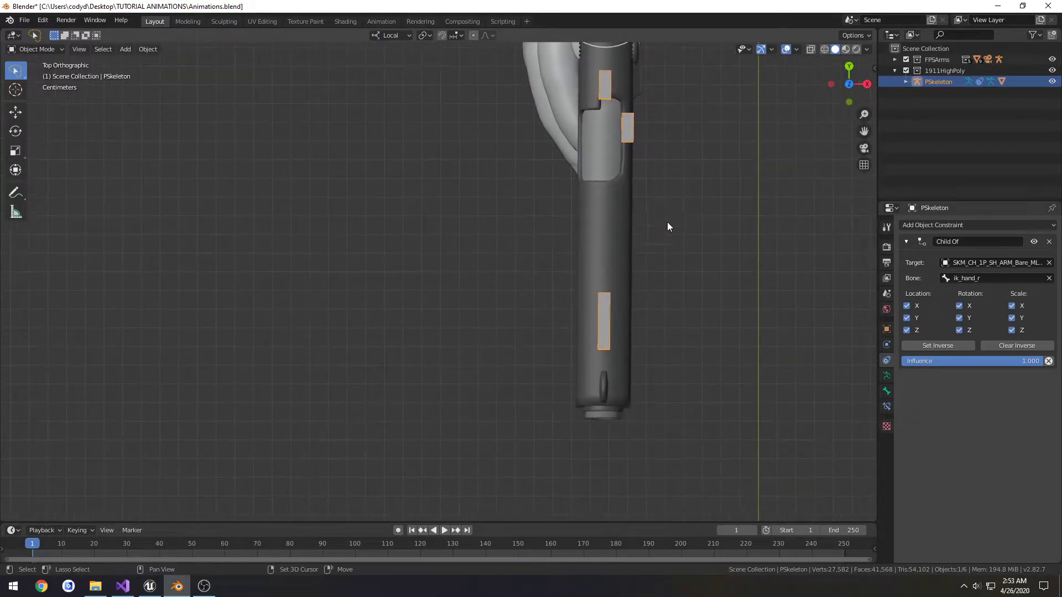
scroll(706, 334, up, 4)
shift+middle_drag(665, 338, 546, 304)
scroll(648, 381, up, 6)
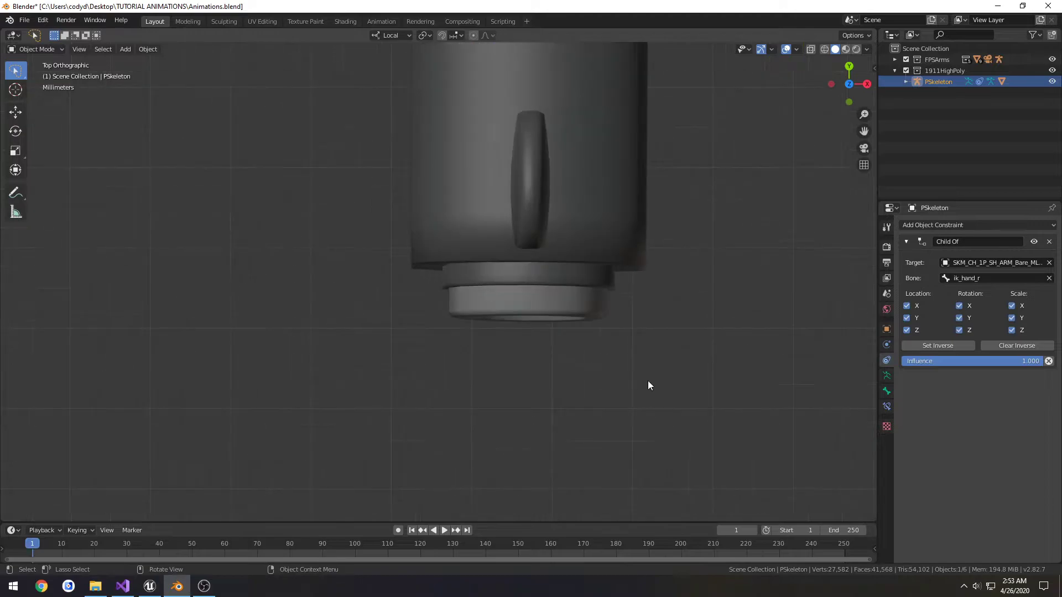
key(s)
click(713, 432)
scroll(733, 358, down, 3)
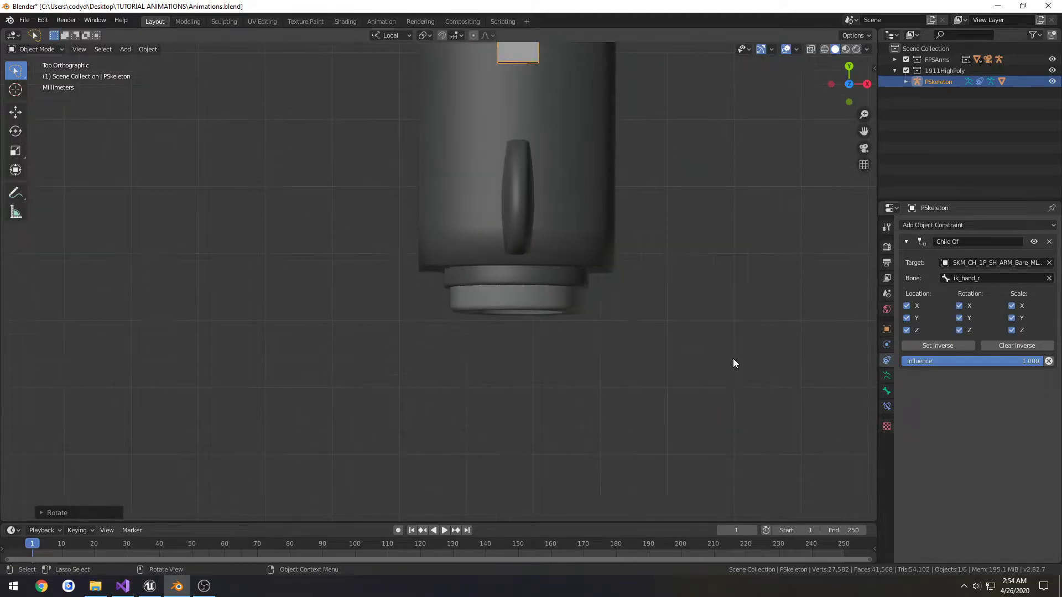
Fine-tune the pistol armature's rotation by about -0.1° in top view, lining up the slide's side edge with the grid
scroll(662, 344, up, 5)
shift+middle_drag(691, 269, 637, 269)
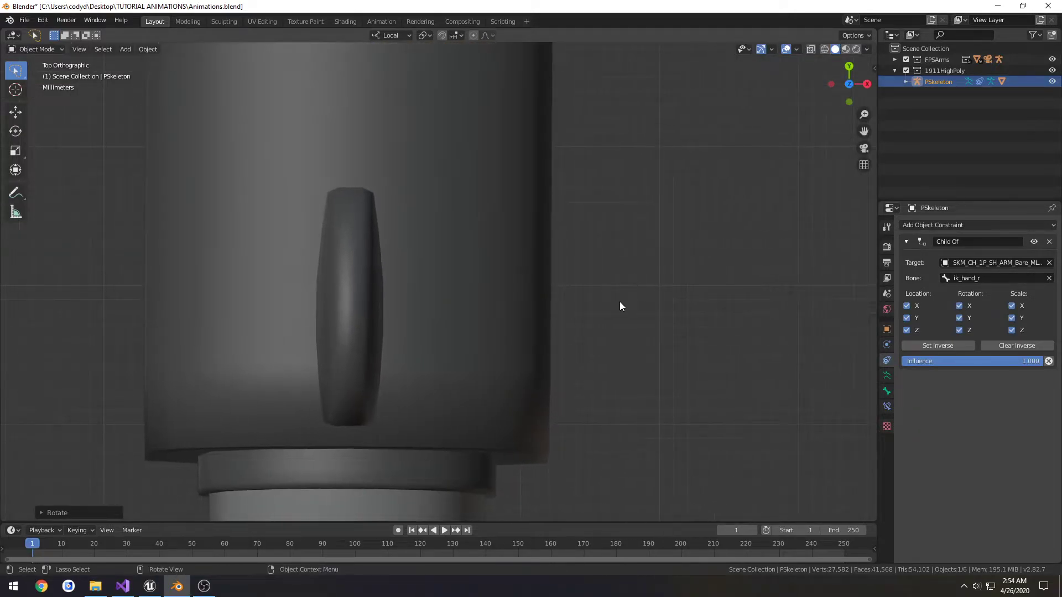
shift+scroll(573, 410, up, 10)
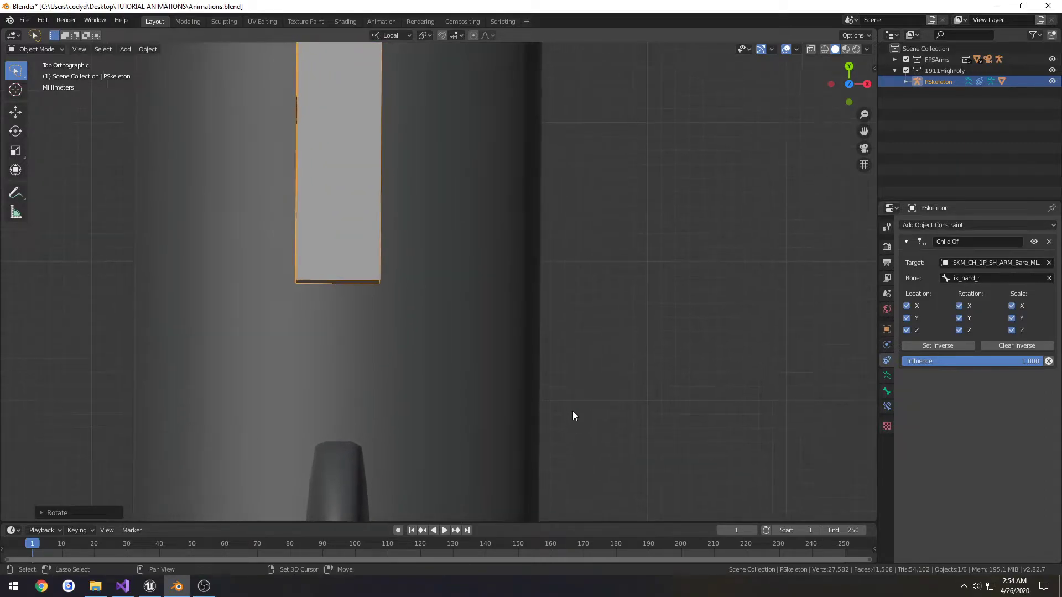
shift+scroll(591, 397, up, 5)
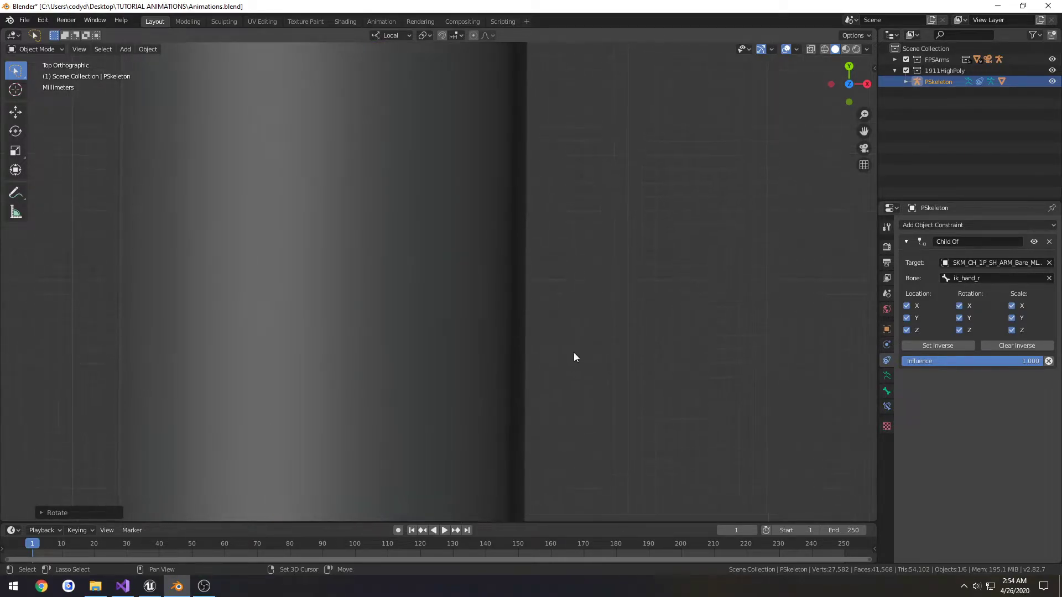
key(r)
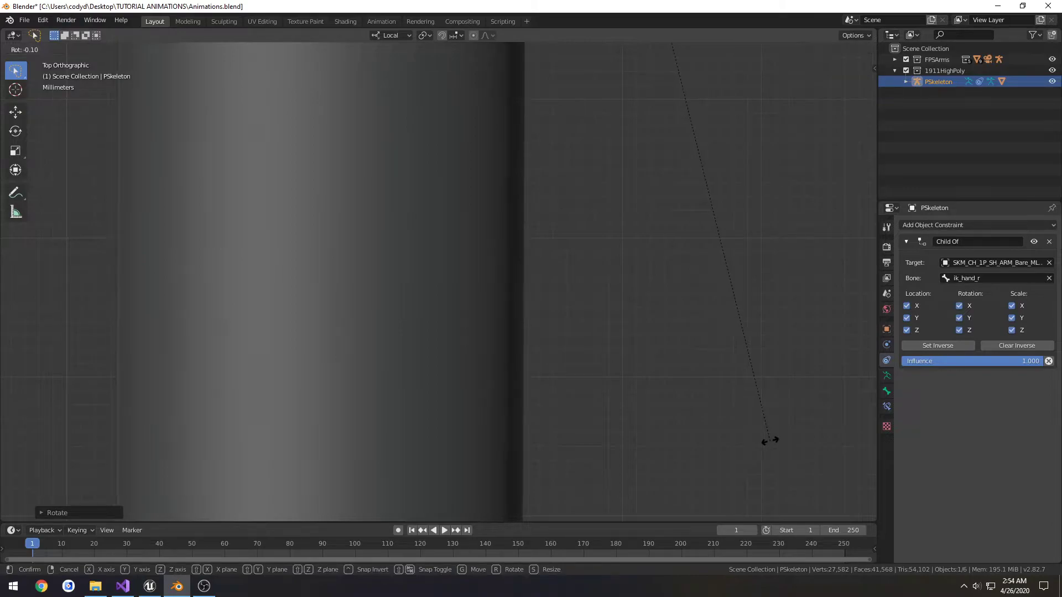
right_click(769, 441)
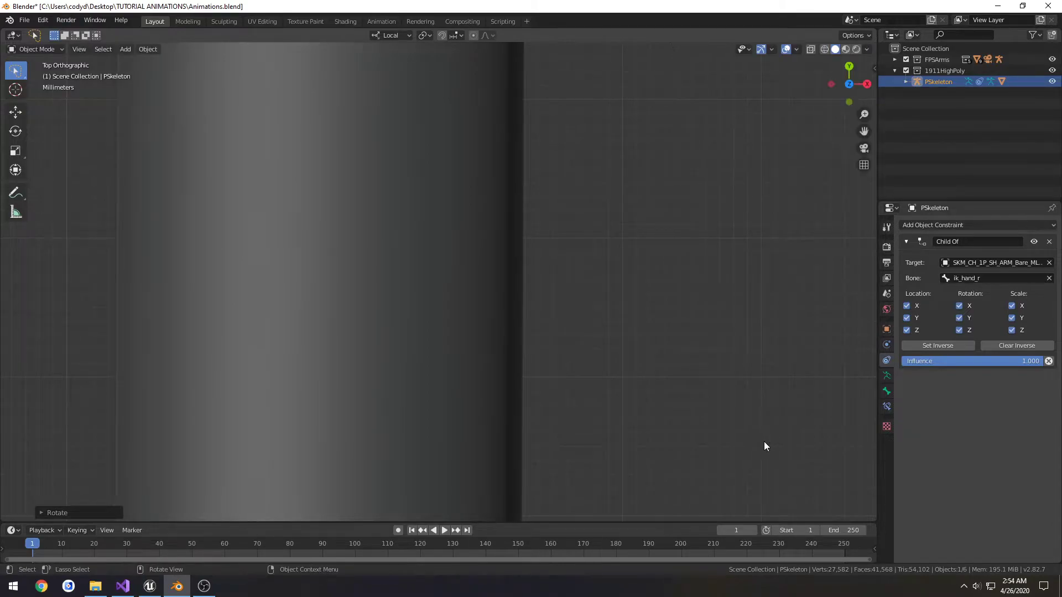
Make two more tiny rotations of the pistol armature in top view until both slide edges run parallel to the grid lines
shift+scroll(666, 284, down, 8)
shift+scroll(650, 234, down, 6)
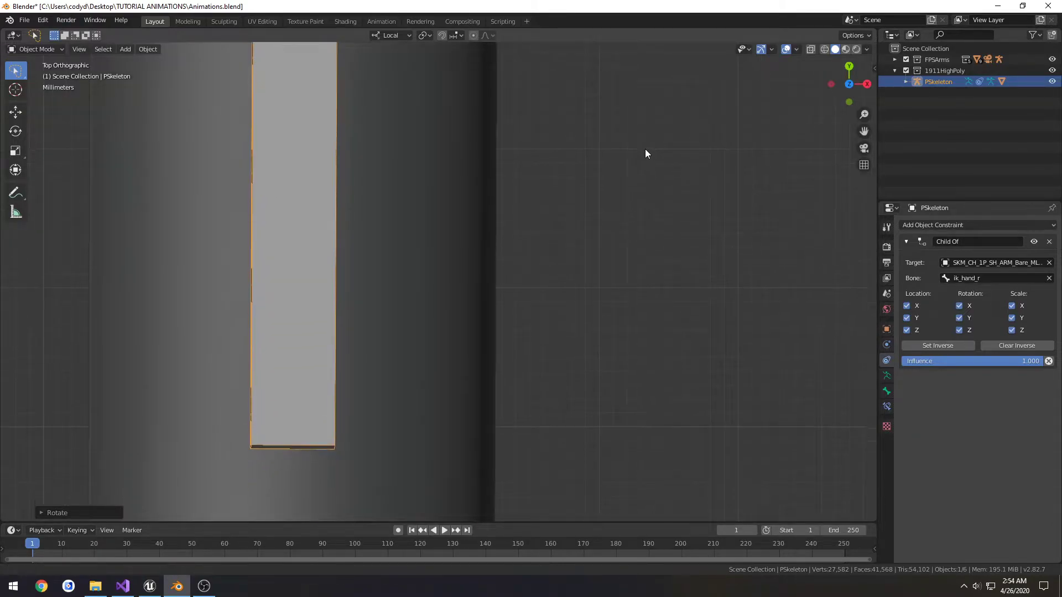
key(r)
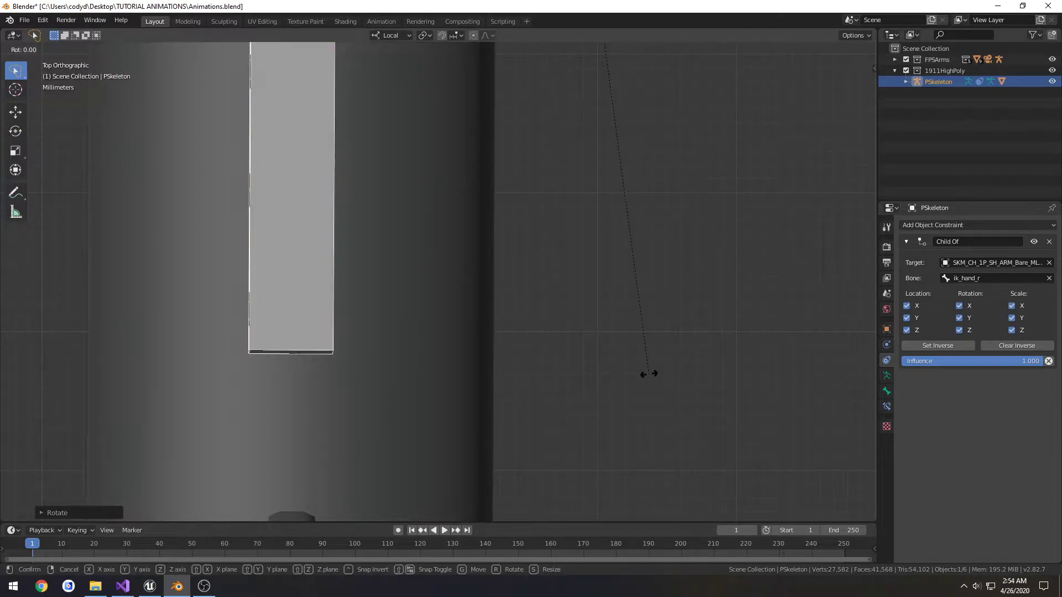
right_click(636, 350)
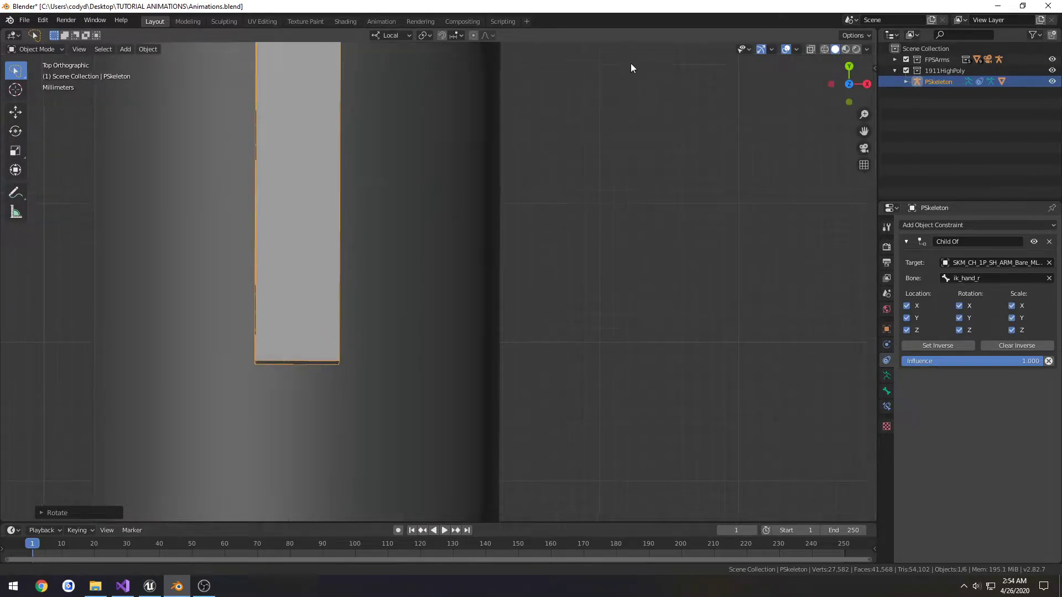
shift+scroll(631, 63, up, 10)
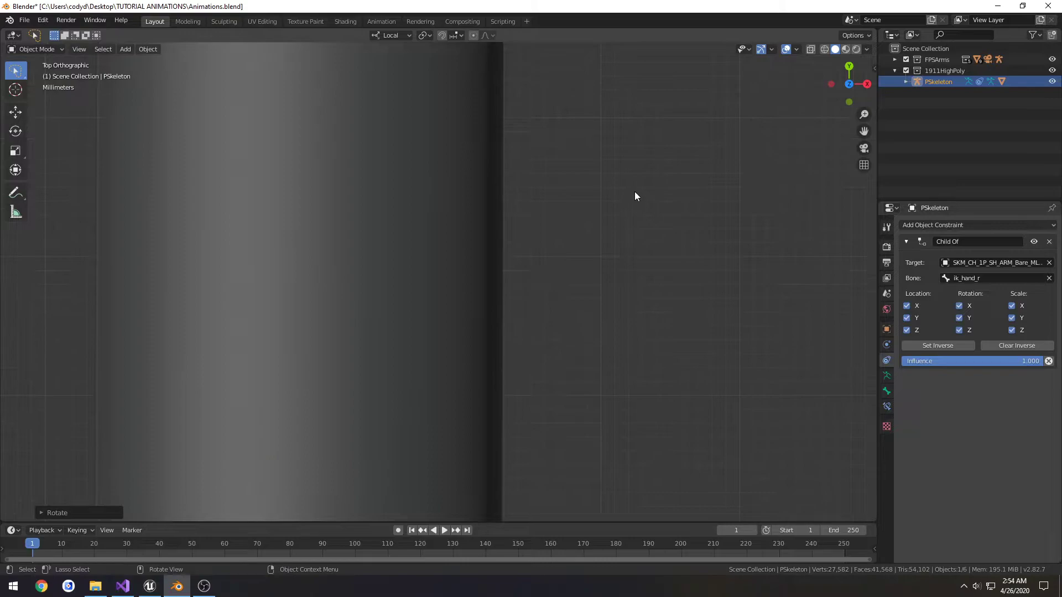
key(r)
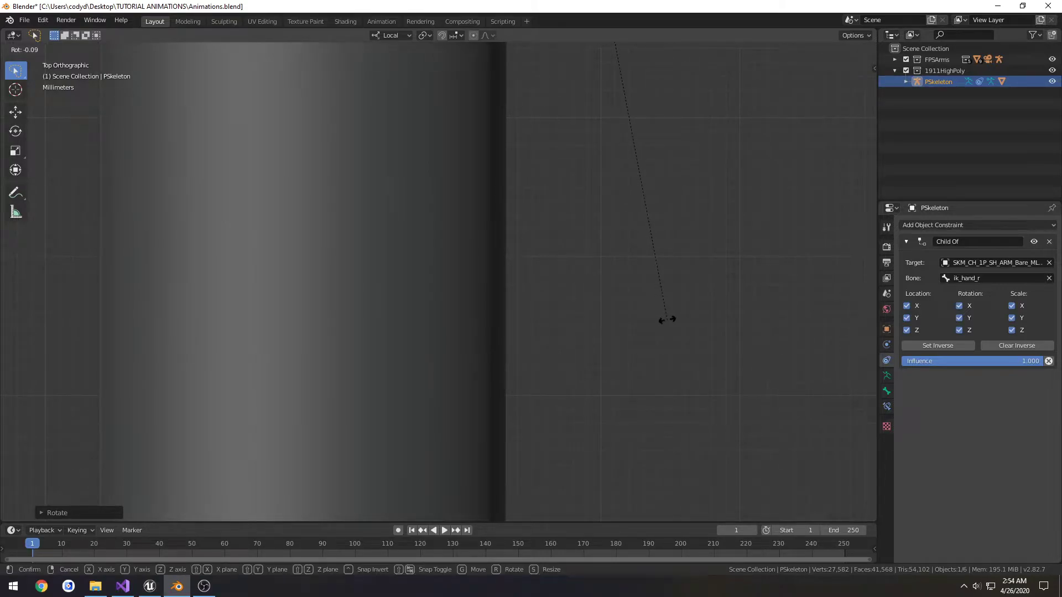
right_click(666, 319)
scroll(652, 286, down, 5)
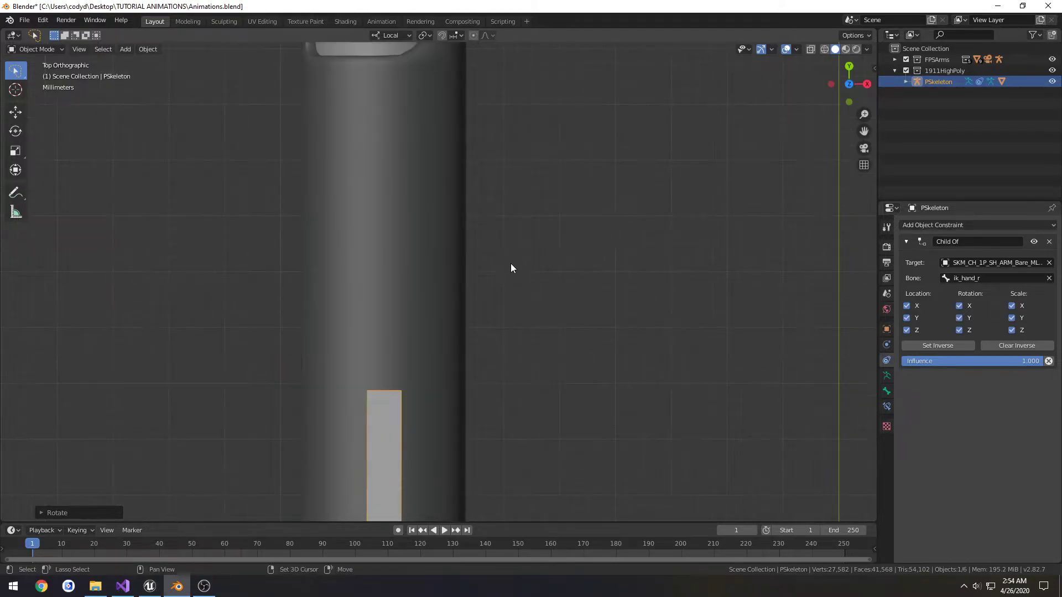
ctrl+scroll(511, 268, up, 8)
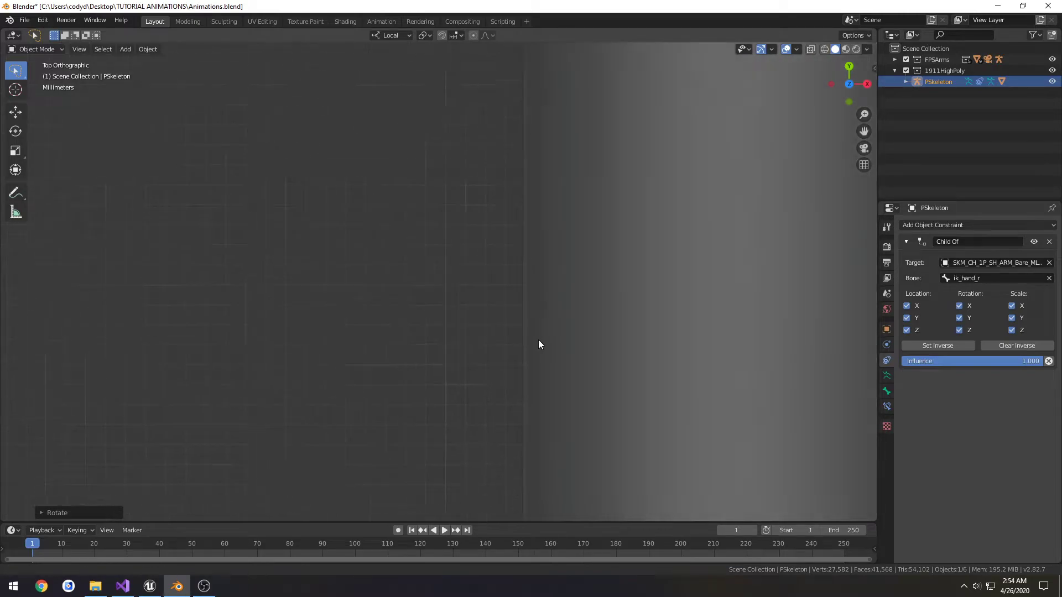
shift+middle_drag(539, 345, 514, 247)
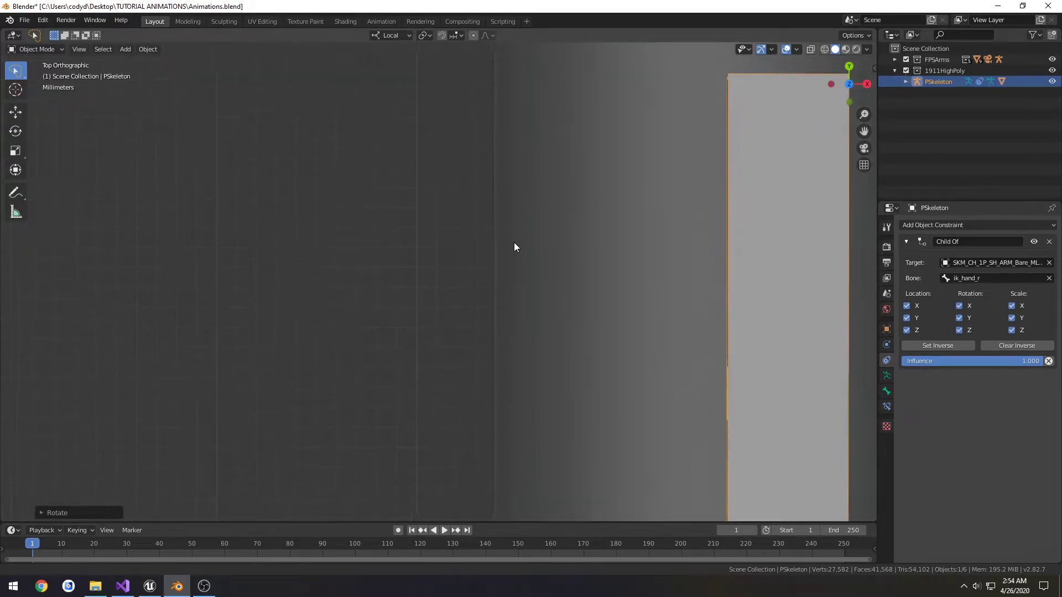
shift+scroll(510, 398, down, 10)
ctrl+scroll(534, 432, down, 4)
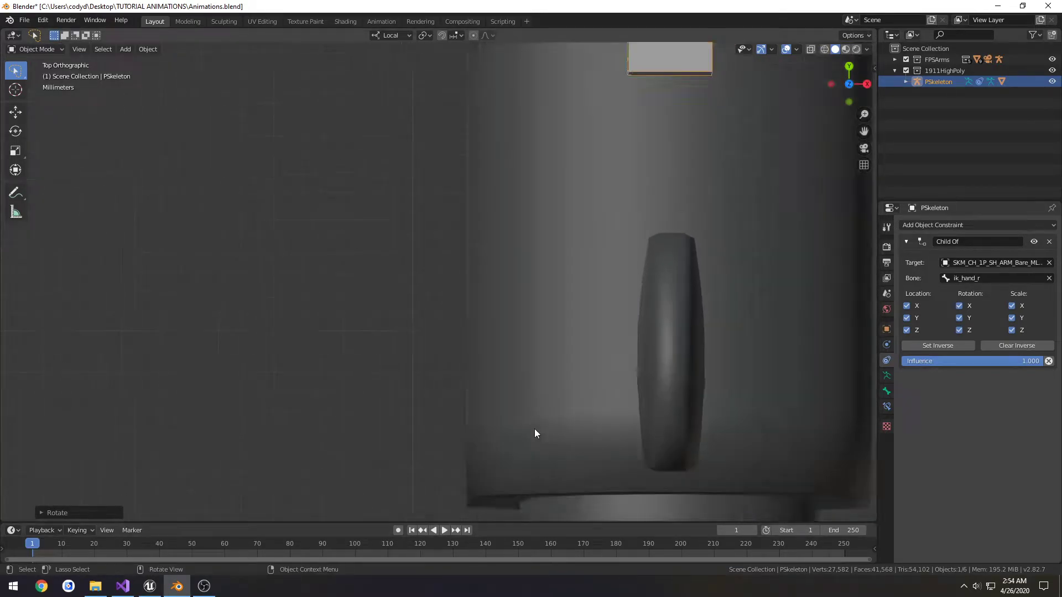
scroll(535, 429, down, 5)
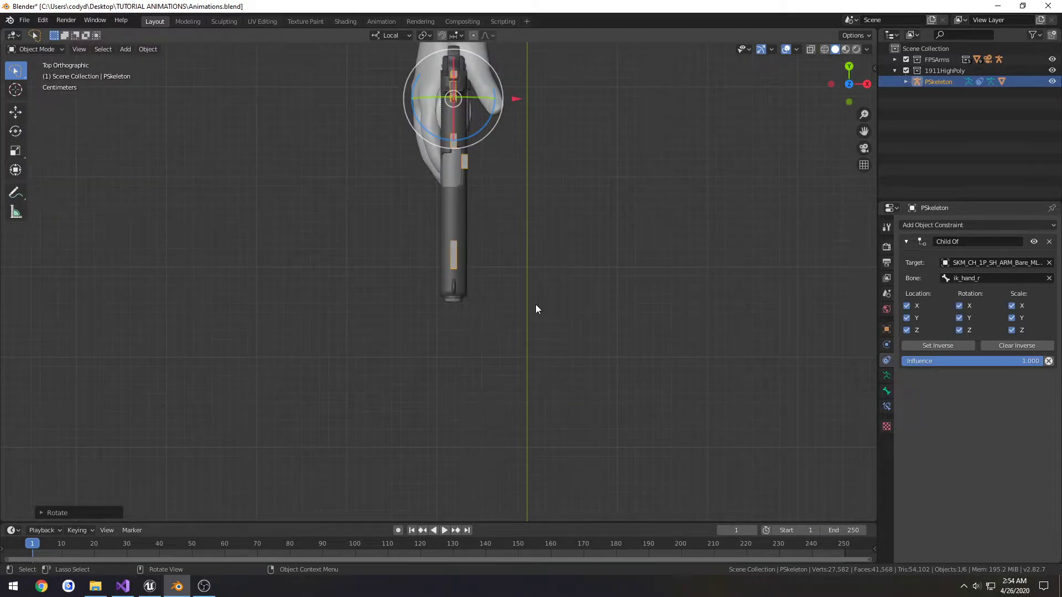
Rotate the pistol armature by about -3.07° in right view to level the top of the slide
key(KP_3)
shift+middle_drag(614, 158, 519, 297)
scroll(422, 240, up, 6)
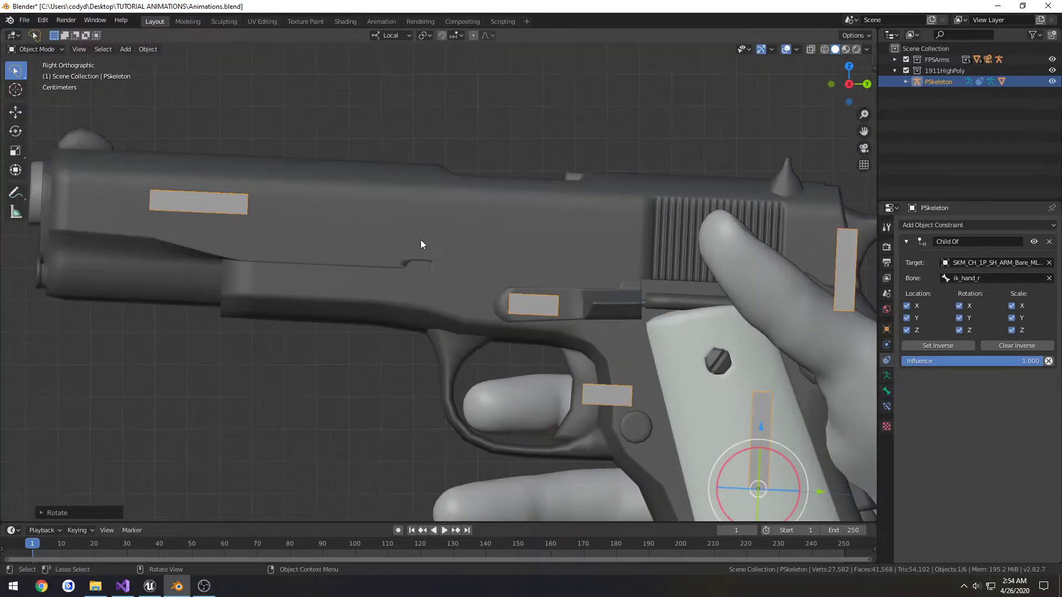
scroll(567, 340, up, 2)
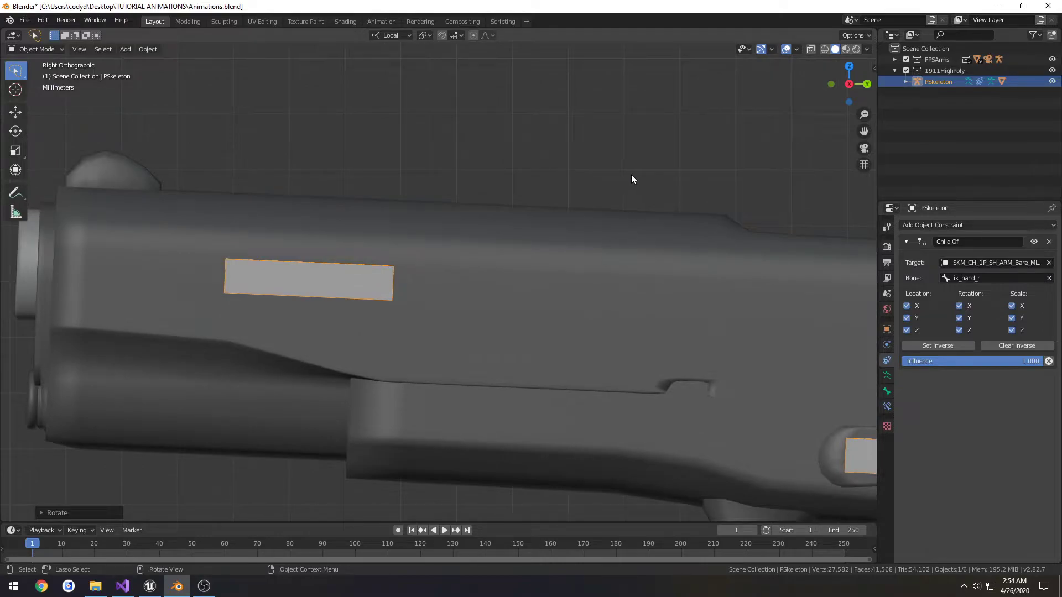
key(r)
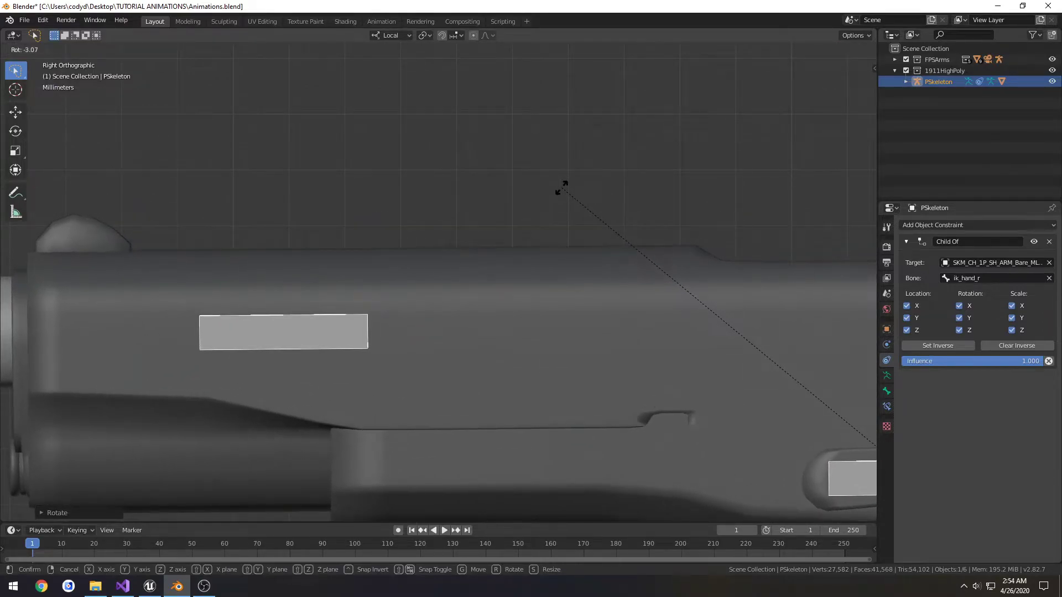
click(562, 188)
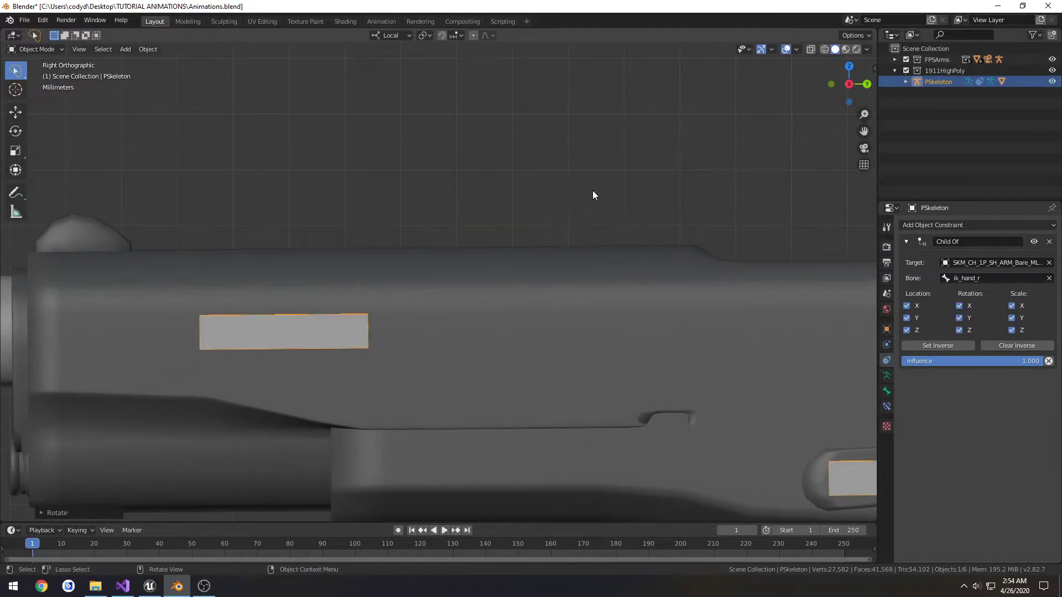
shift+middle_drag(592, 191, 204, 249)
scroll(448, 269, up, 5)
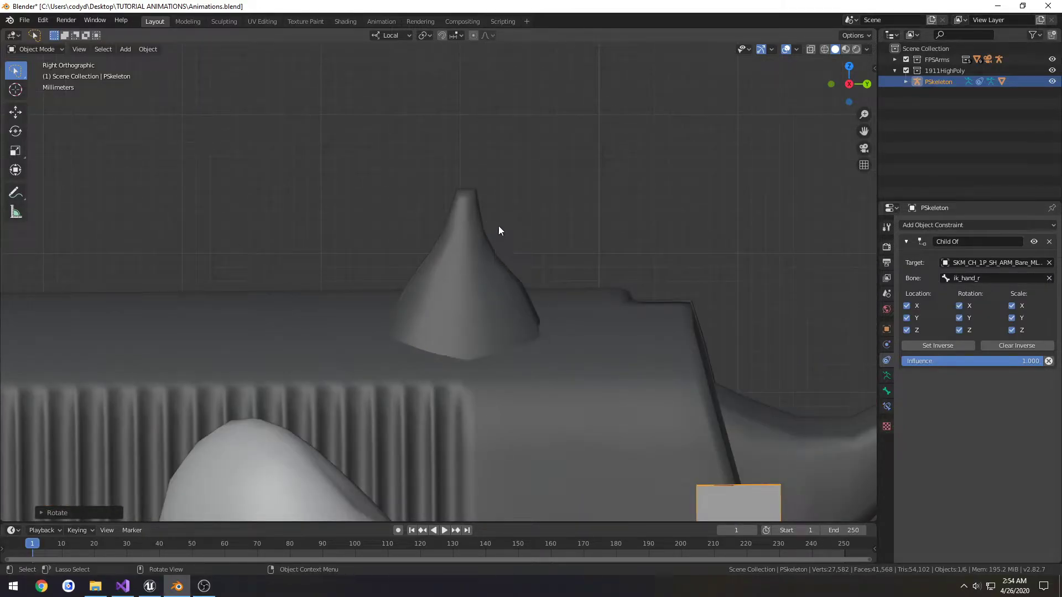
Rotate the pistol armature very slightly in right view to level the slide's top edge, judging by the front sight
scroll(171, 279, down, 5)
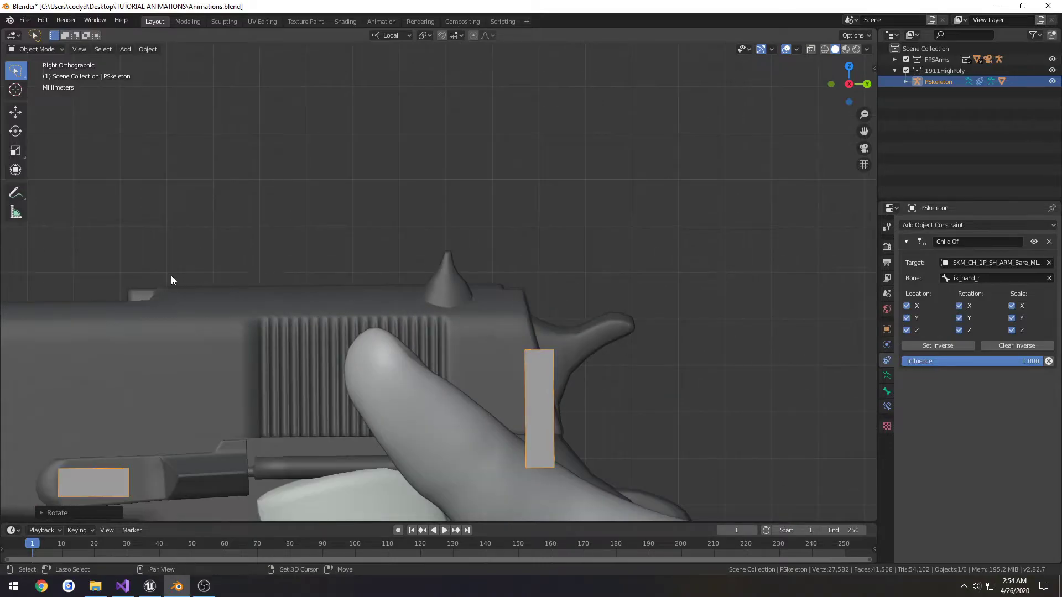
scroll(264, 303, up, 4)
shift+middle_drag(263, 304, 421, 276)
scroll(421, 277, up, 7)
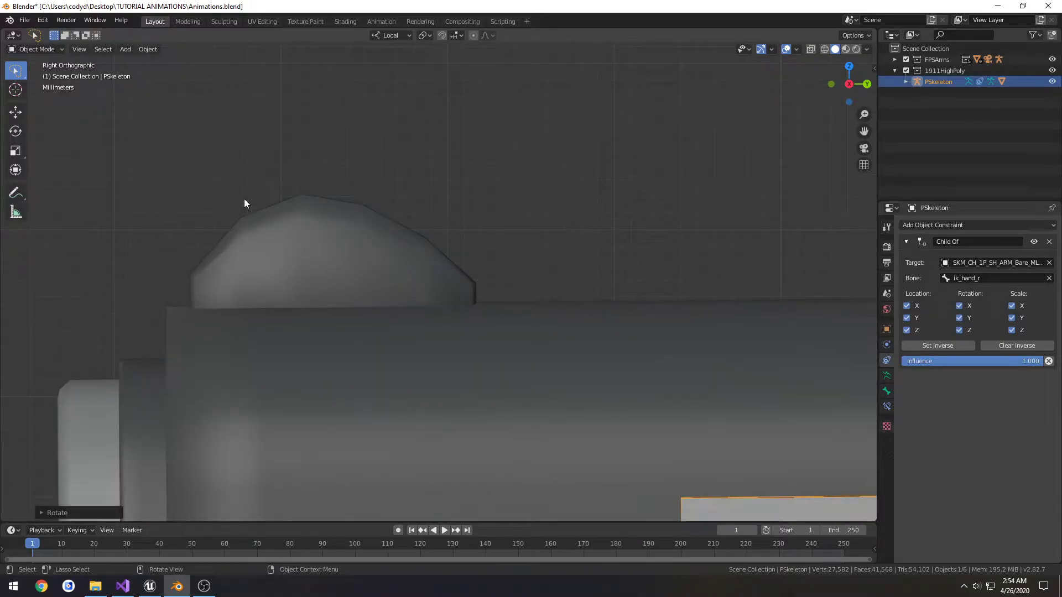
key(r)
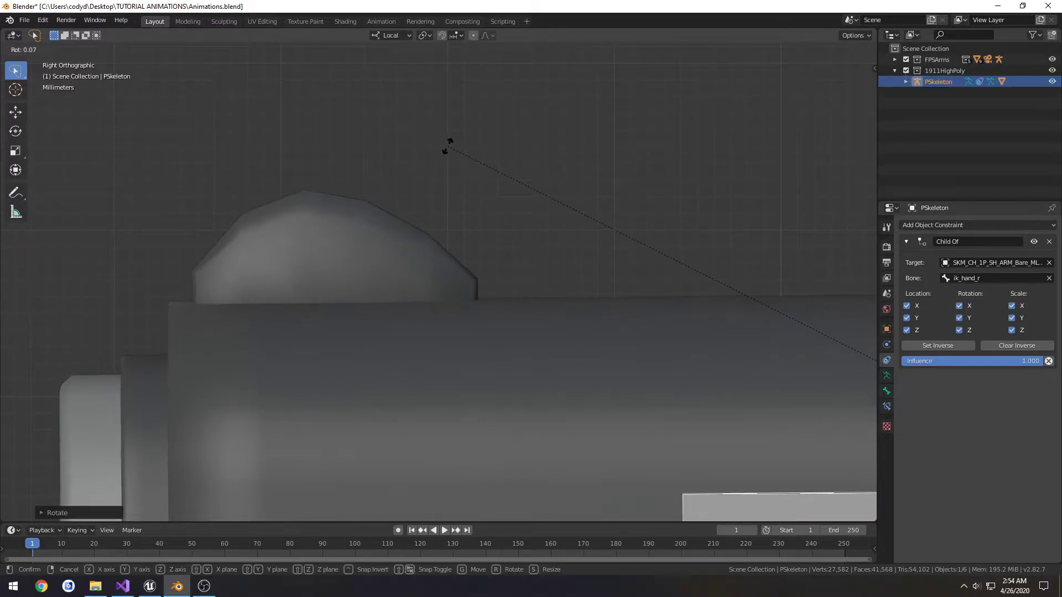
click(452, 146)
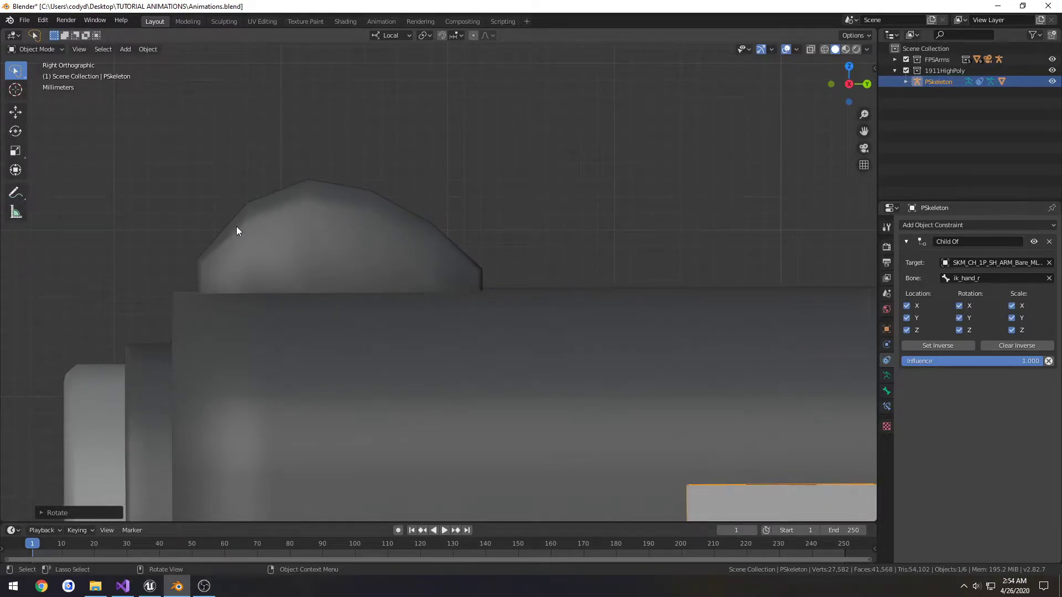
Rotate the pistol armature by about 0.19° in right view after comparing the slide's top edge at the rear and front sights
scroll(739, 237, down, 6)
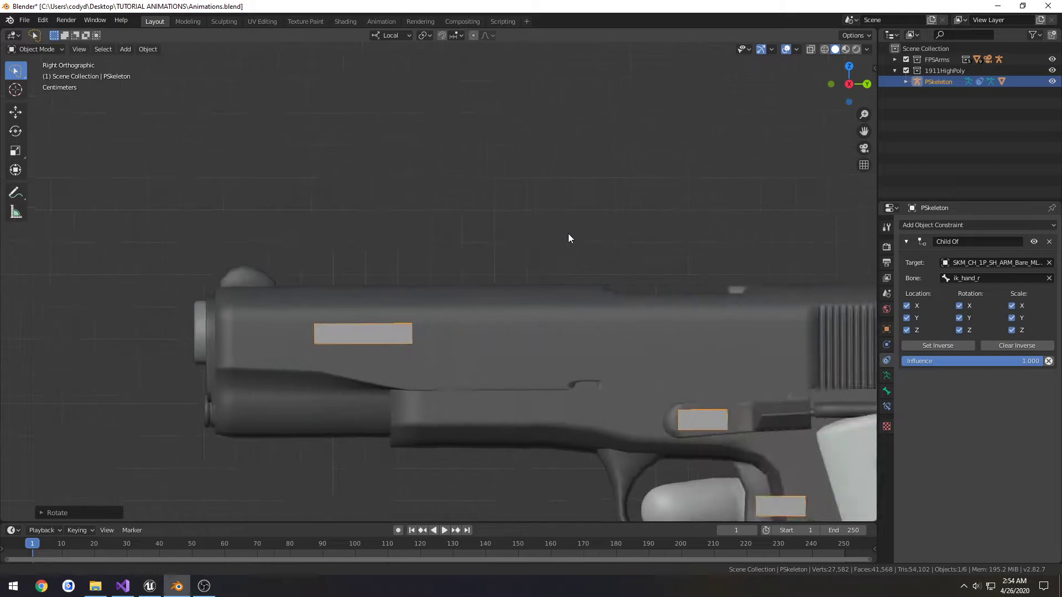
scroll(576, 277, up, 7)
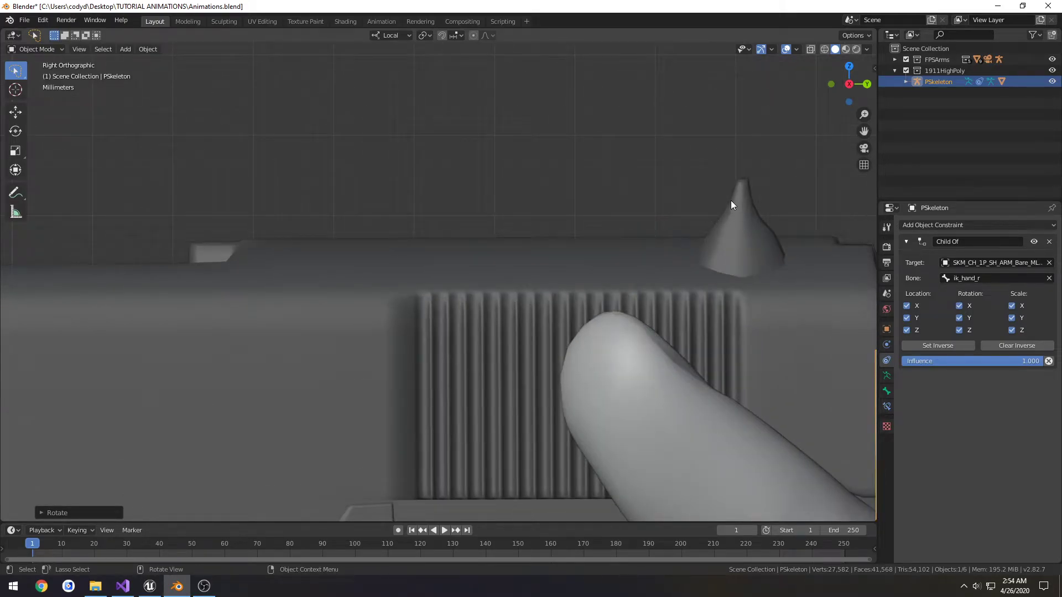
shift+scroll(731, 191, left, 10)
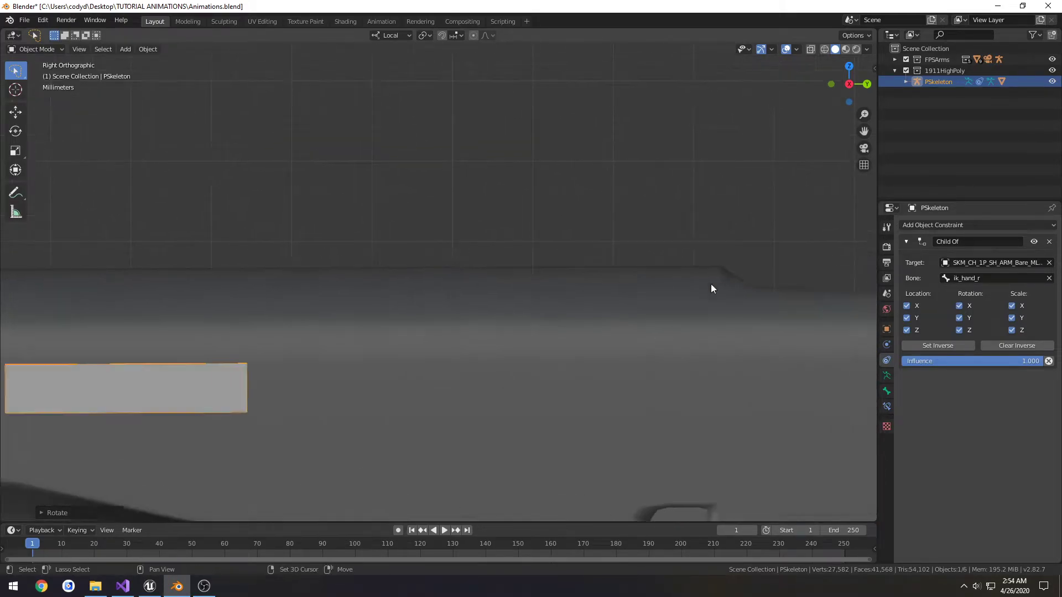
shift+scroll(489, 275, left, 5)
key(r)
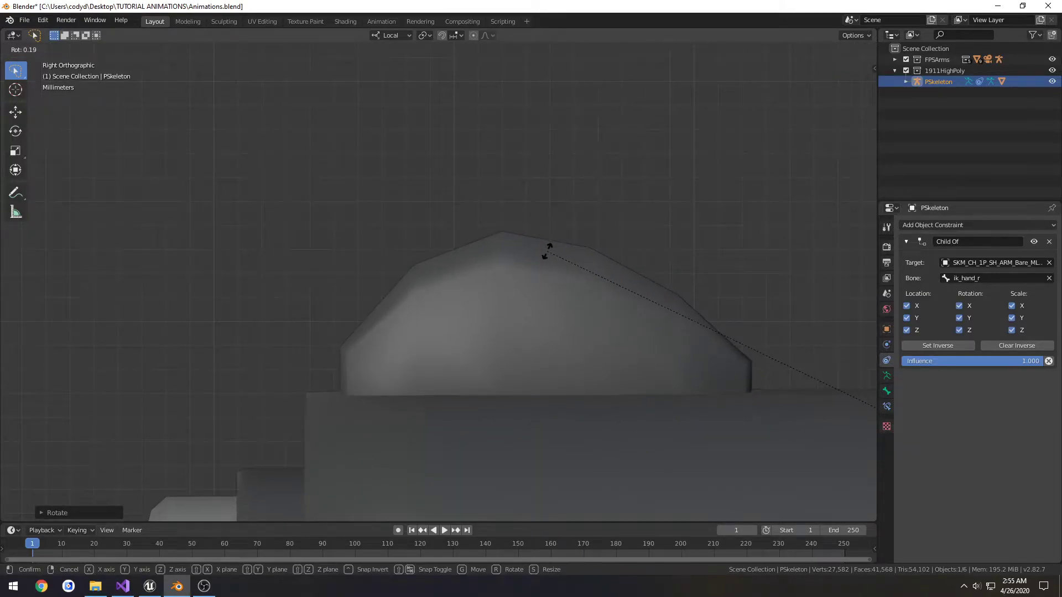
click(547, 251)
Make one more small rotation of the pistol armature in right view so the slide's top runs parallel to the grid at both sights
scroll(611, 230, down, 3)
shift+middle_drag(612, 231, 285, 256)
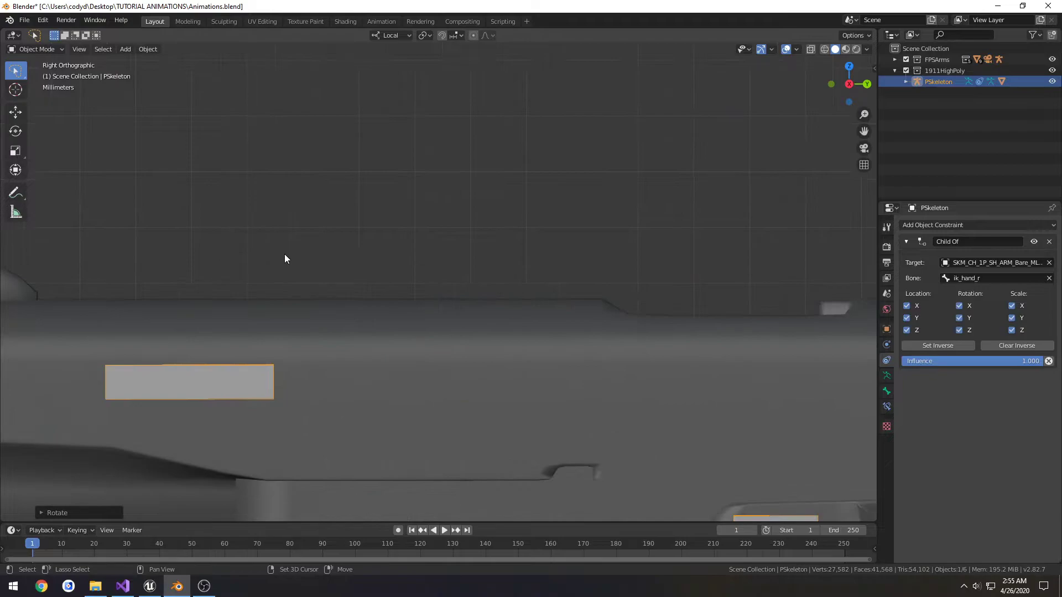
scroll(516, 305, up, 4)
ctrl+scroll(512, 305, down, 5)
scroll(694, 292, up, 5)
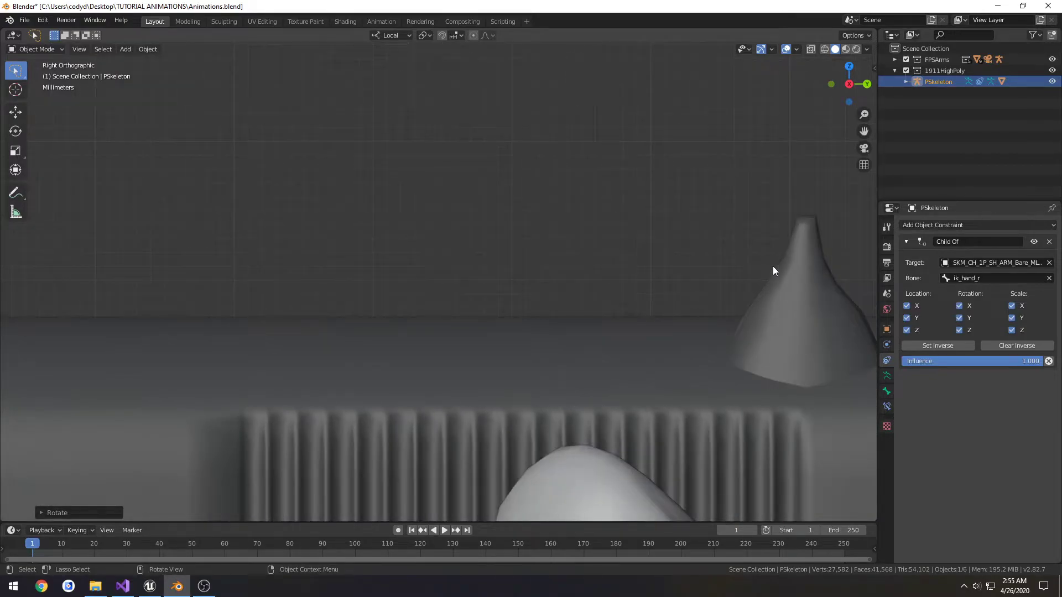
ctrl+scroll(788, 238, up, 8)
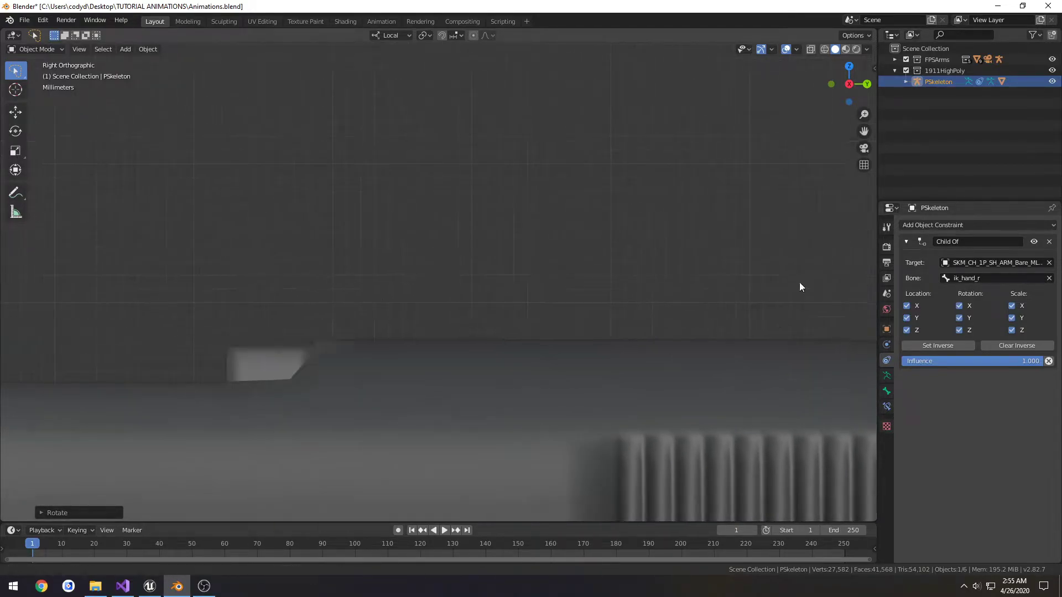
ctrl+scroll(241, 286, up, 6)
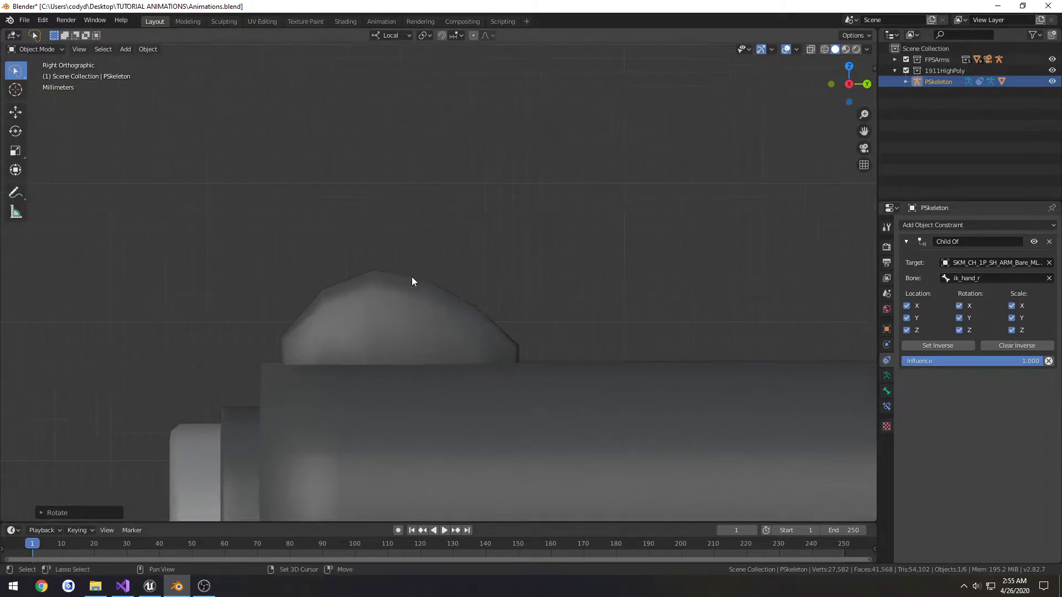
key(r)
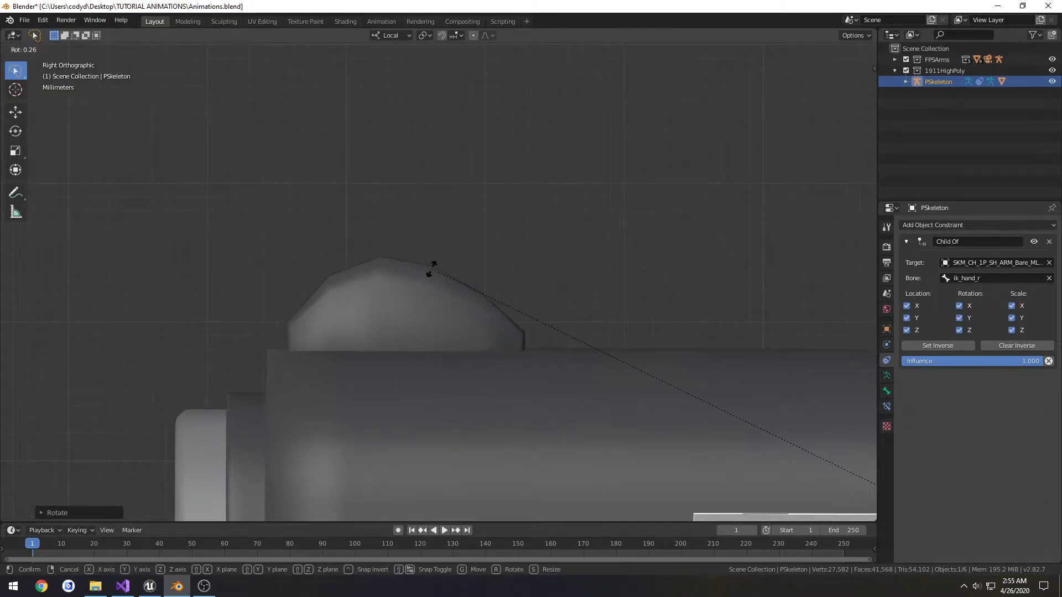
click(415, 277)
shift+scroll(692, 270, up, 6)
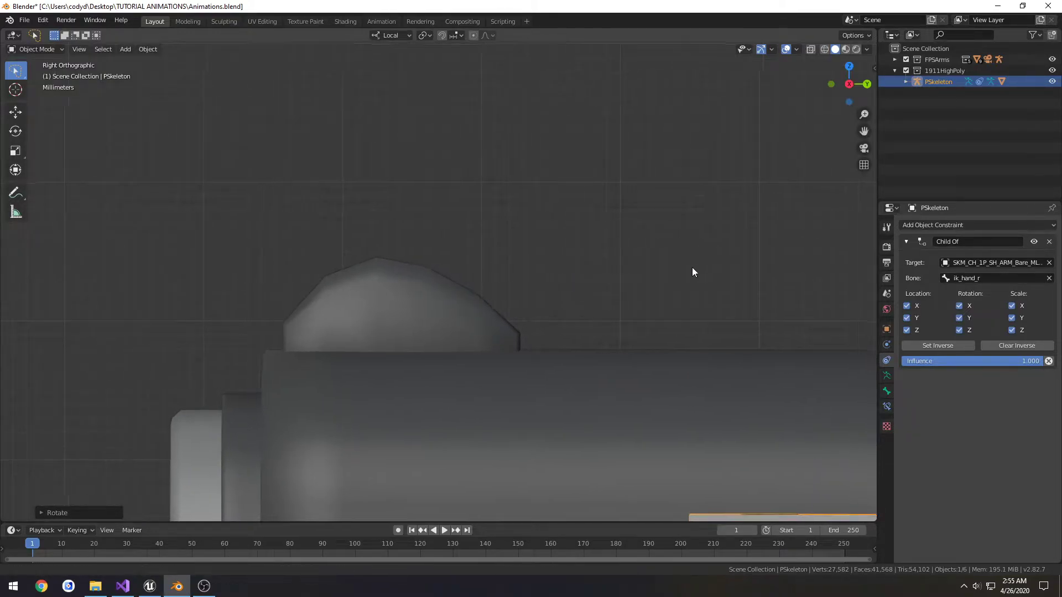
shift+middle_drag(682, 242, 528, 180)
scroll(582, 228, up, 3)
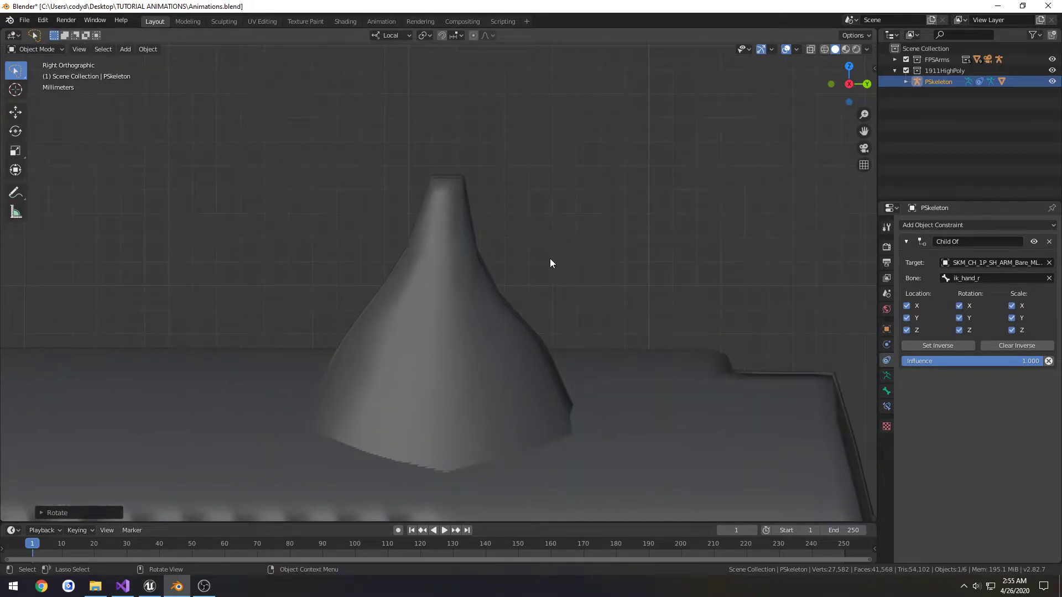
scroll(572, 244, down, 6)
shift+middle_drag(574, 266, 595, 250)
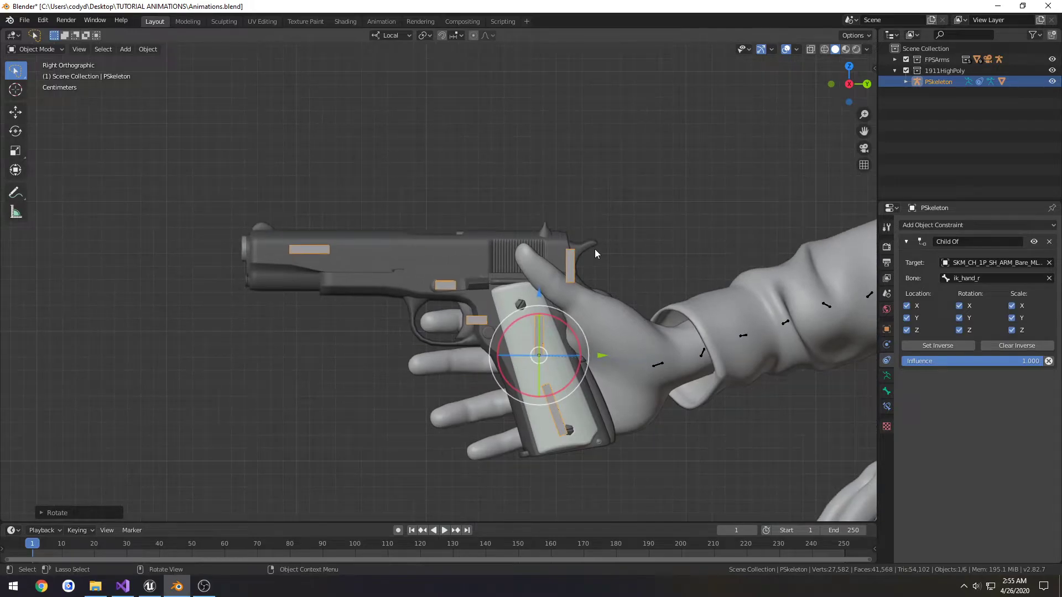
Examine the pistol's muzzle, sights and slide sides in front view to check that it stands upright against the grid
key(KP_1)
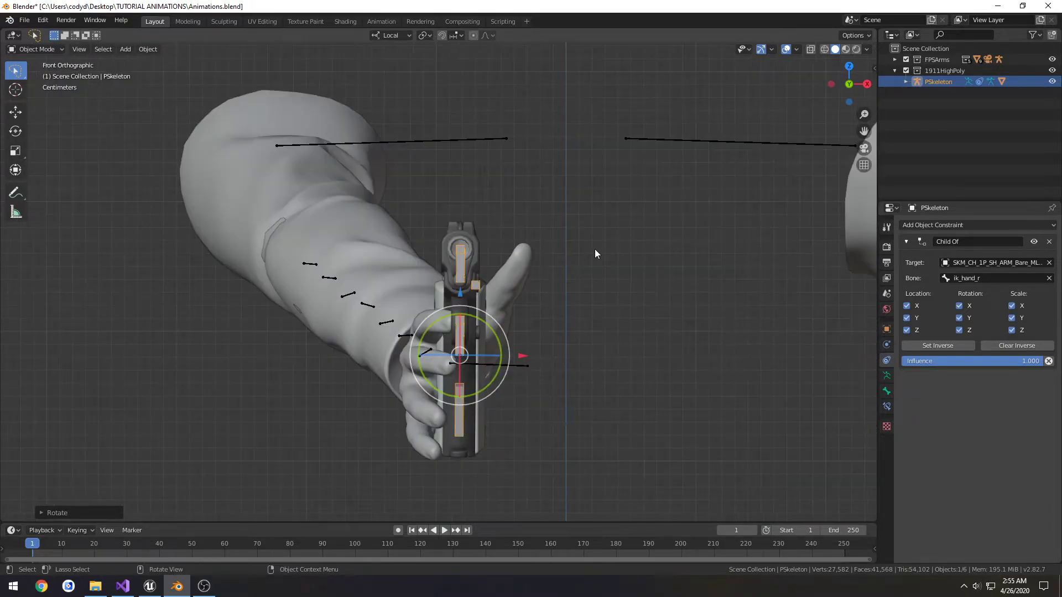
scroll(535, 247, up, 4)
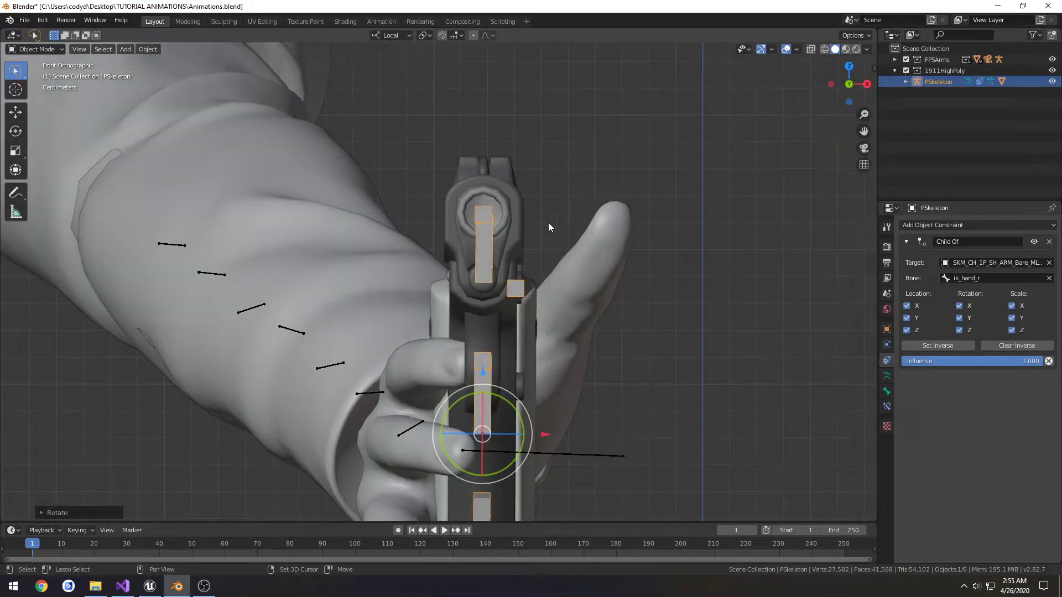
shift+middle_drag(551, 274, 586, 375)
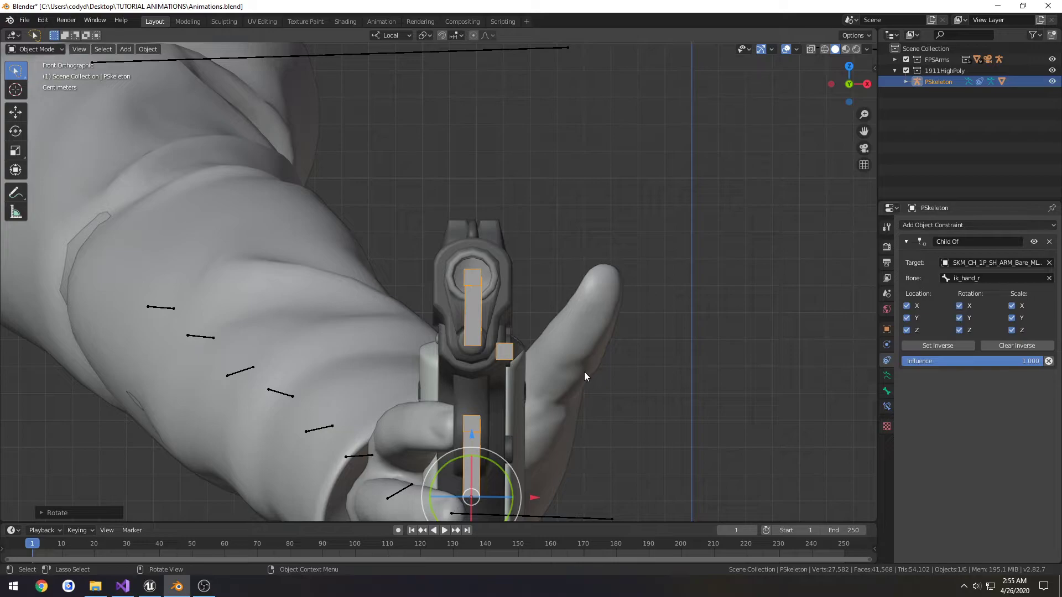
scroll(584, 372, up, 7)
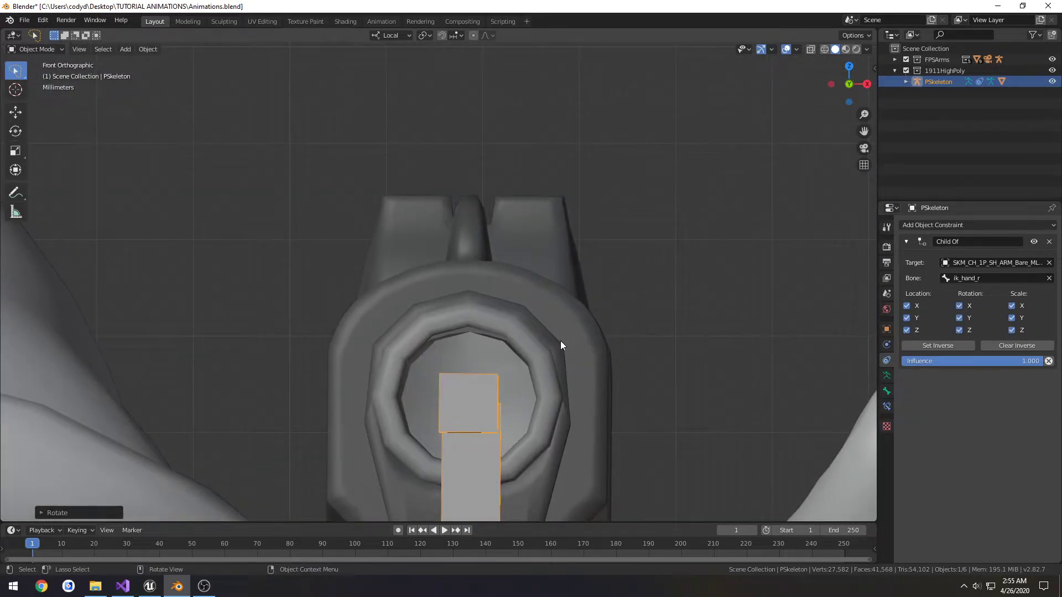
scroll(591, 335, up, 1)
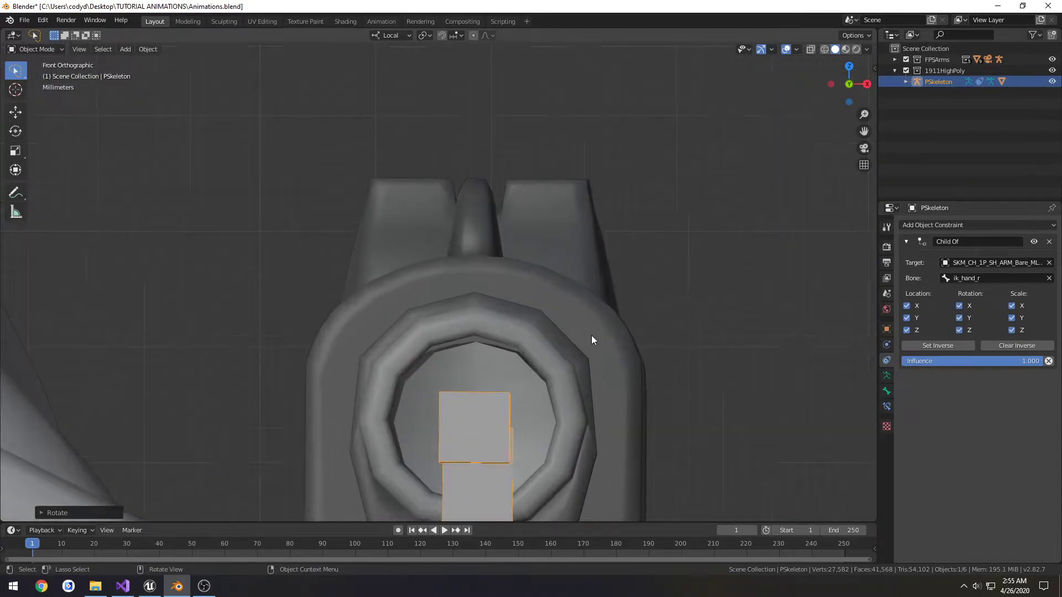
shift+scroll(591, 330, down, 5)
ctrl+scroll(626, 331, right, 3)
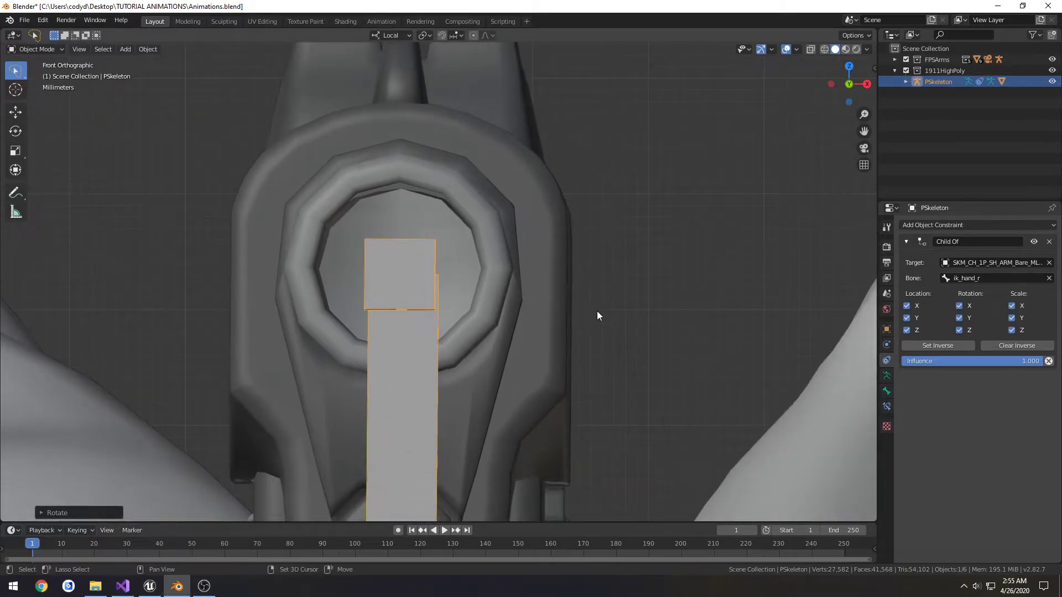
scroll(619, 329, up, 4)
shift+middle_drag(675, 340, 602, 293)
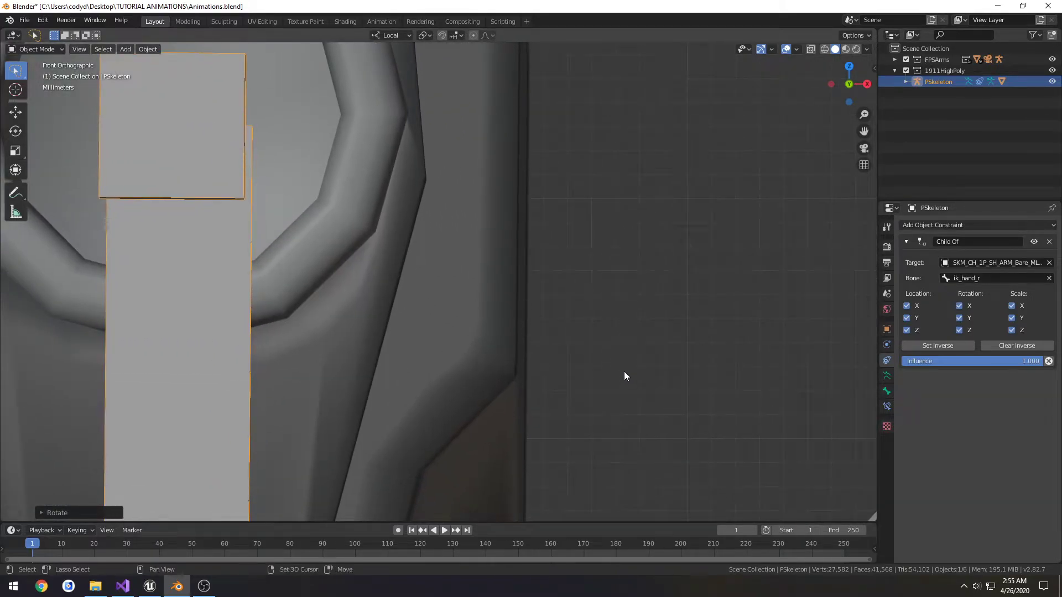
shift+middle_drag(624, 372, 629, 241)
shift+scroll(628, 241, up, 1)
scroll(629, 250, down, 4)
shift+scroll(592, 288, up, 4)
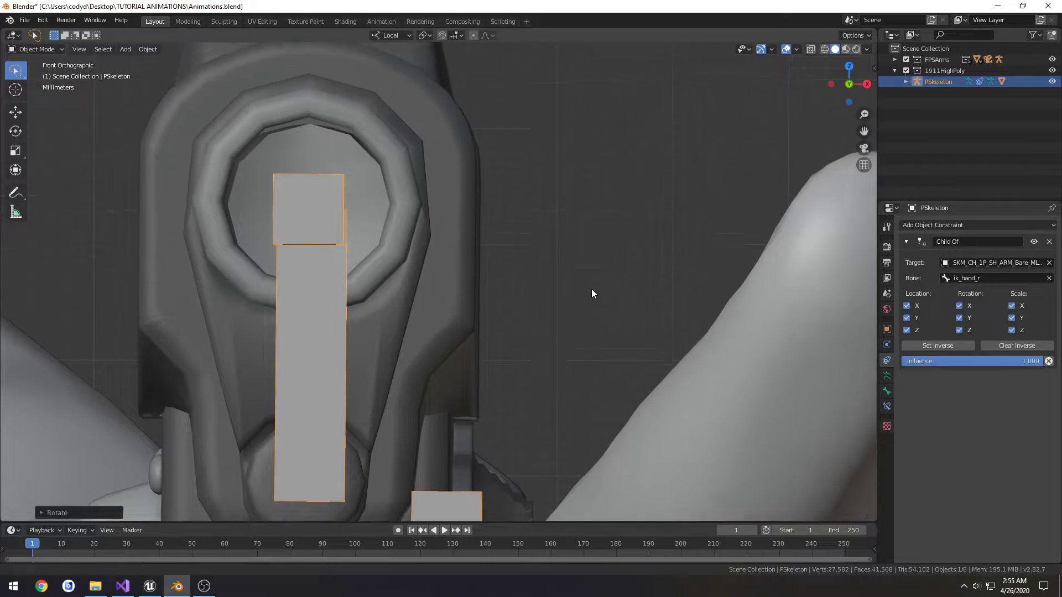
scroll(592, 307, down, 7)
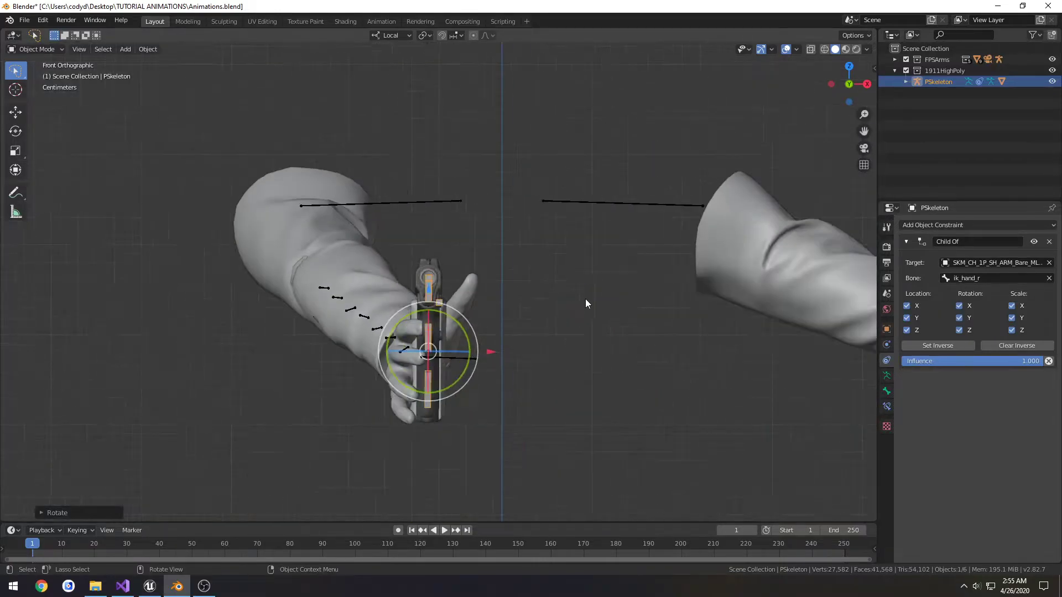
Frame the pistol armature in back view and save the Animations.blend file
key(ctrl+KP_1)
key(KP_Decimal)
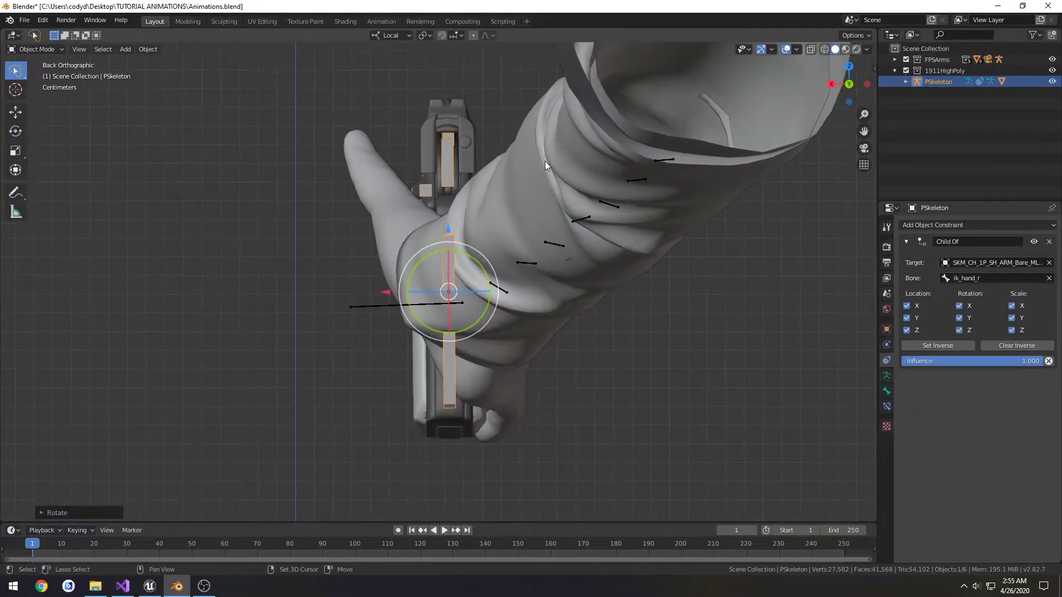
key(ctrl+s)
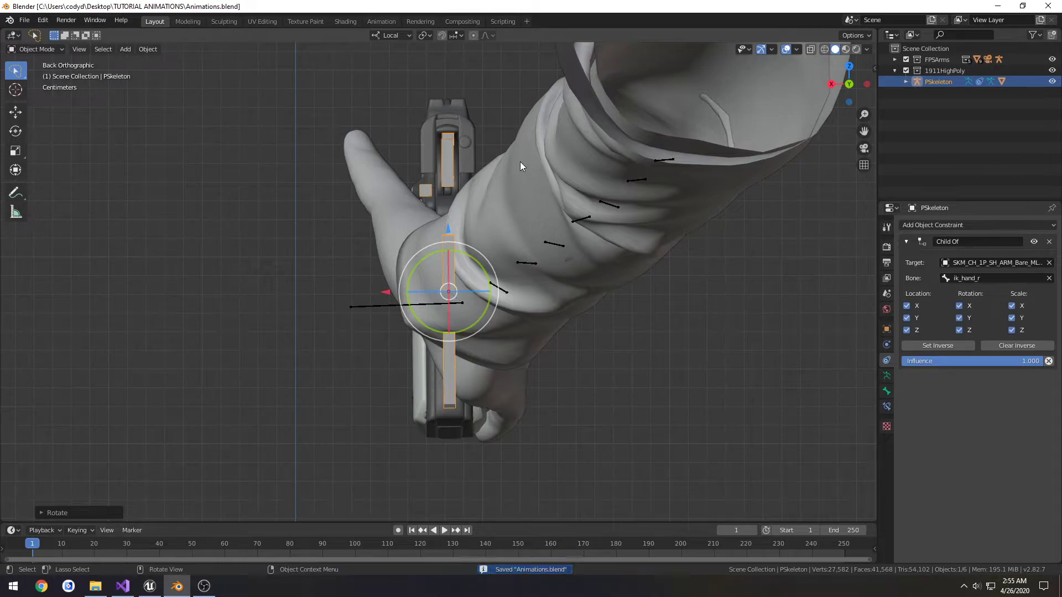
Rotate the pistol armature about 0.08° around its local Z axis to center the front sight in the rear notch, and save the file
shift+middle_drag(513, 144, 524, 228)
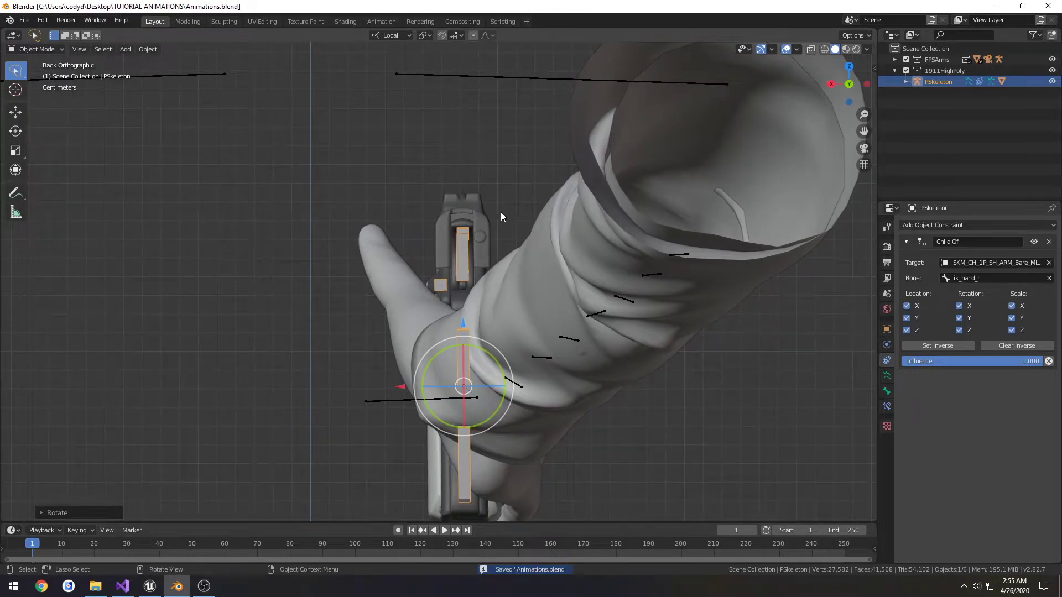
scroll(500, 211, up, 5)
shift+middle_drag(503, 177, 506, 387)
scroll(505, 388, up, 7)
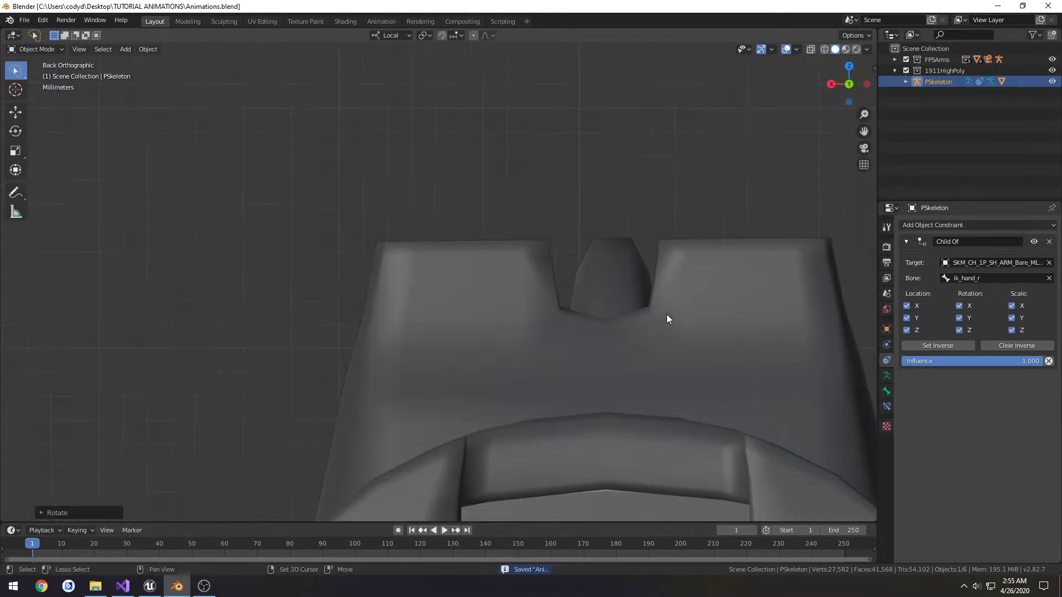
shift+middle_drag(666, 314, 505, 308)
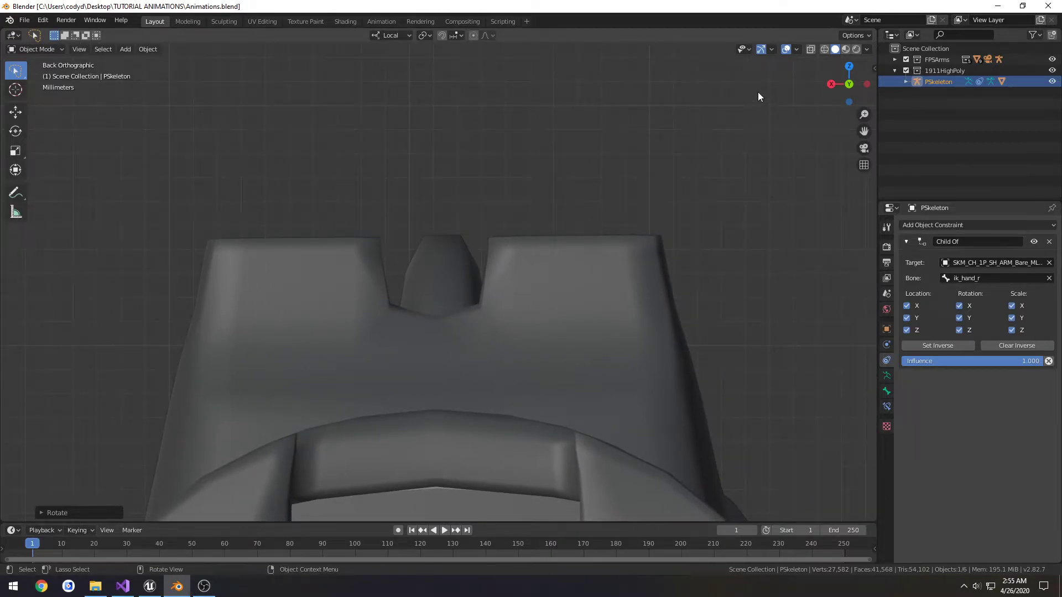
key(r)
key(z)
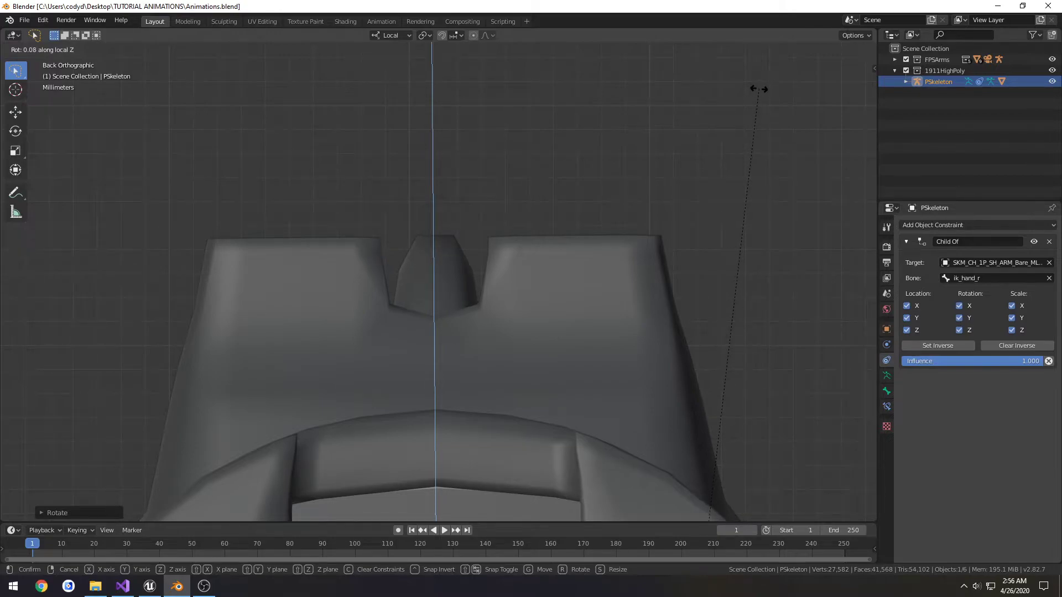
click(759, 89)
middle_drag(751, 91, 632, 341)
key(ctrl+s)
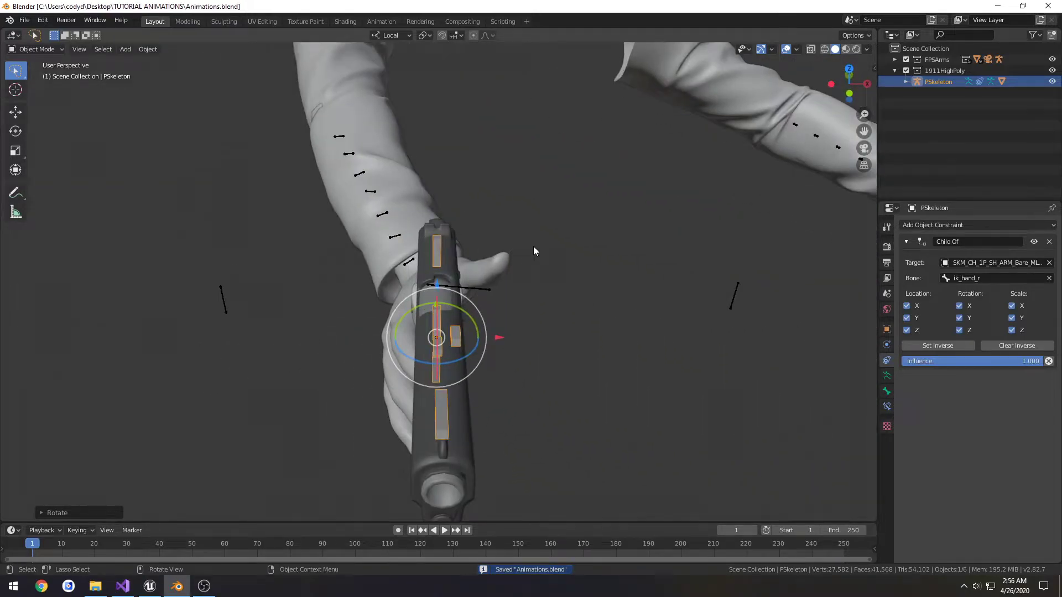
Examine the pistol and both arms in opposing back and front views to check the overall alignment
scroll(533, 248, down, 3)
key(ctrl+KP_1)
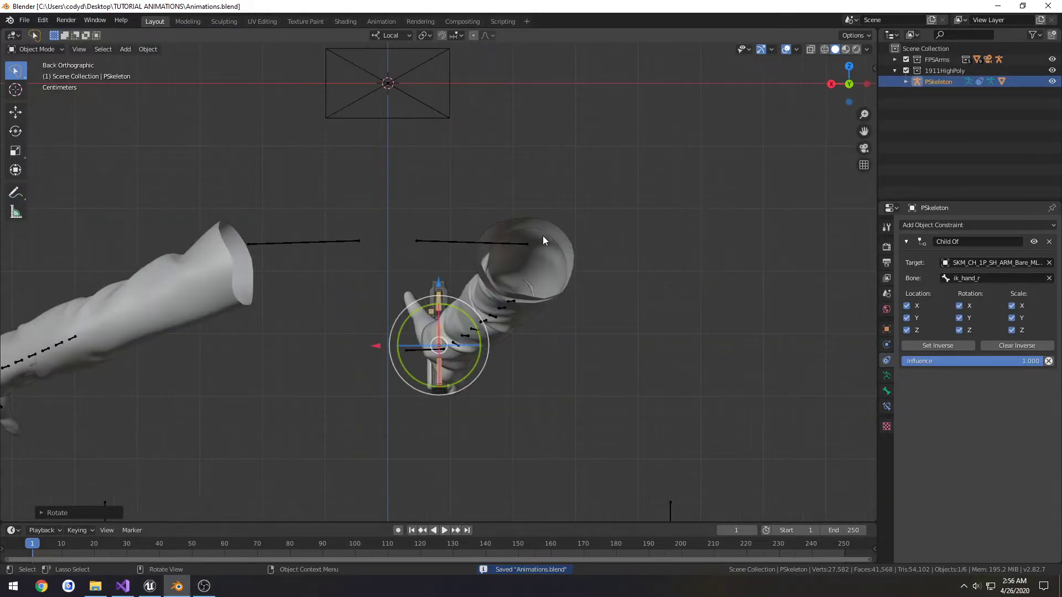
key(KP_4)
key(KP_4)
key(KP_4)
key(KP_4)
key(KP_4)
key(KP_4)
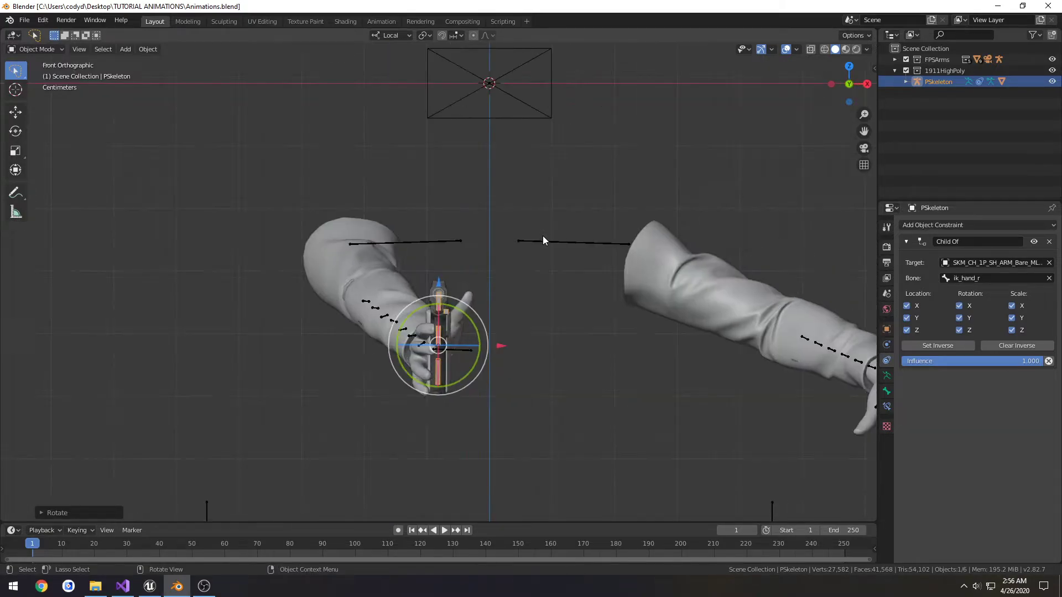
key(KP_8)
key(KP_8)
key(KP_8)
key(KP_8)
key(KP_8)
key(KP_8)
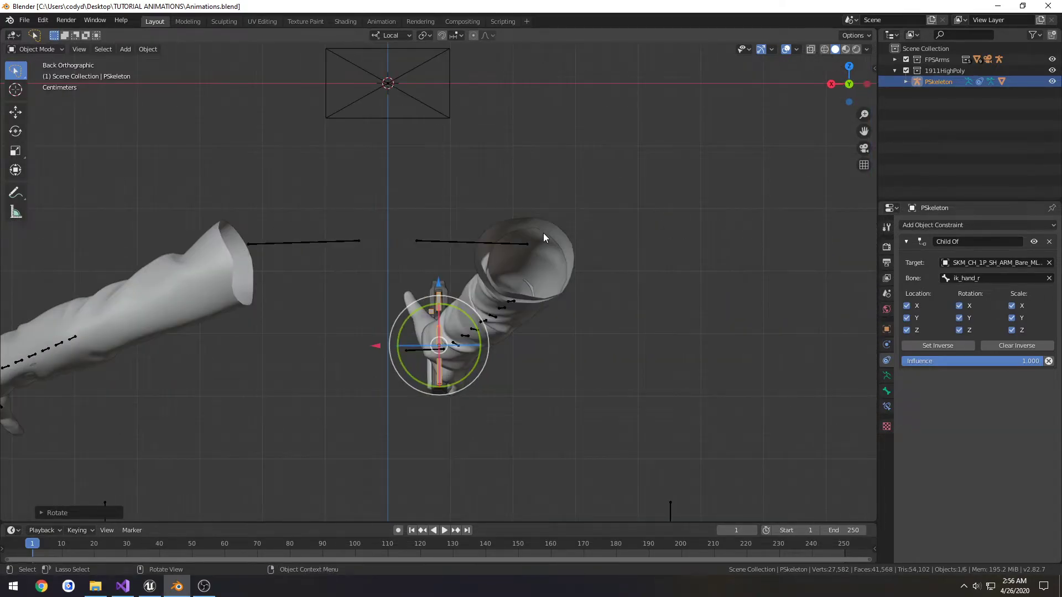
Save the Animations.blend file with the pistol aligned in the right hand
middle_drag(544, 234, 586, 308)
scroll(587, 309, up, 3)
key(ctrl+s)
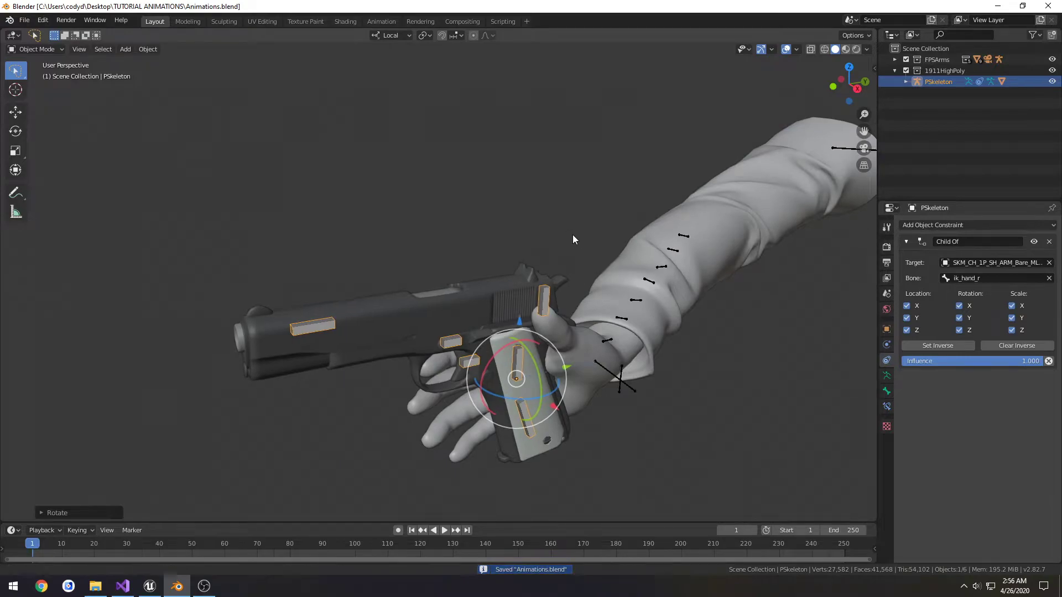
Enter Pose Mode on the pistol armature and select all of its bones
mouse_move(572, 235)
middle_down()
mouse_move(497, 168)
mouse_move(513, 211)
mouse_move(620, 178)
mouse_move(668, 205)
mouse_move(711, 197)
mouse_move(592, 227)
middle_up()
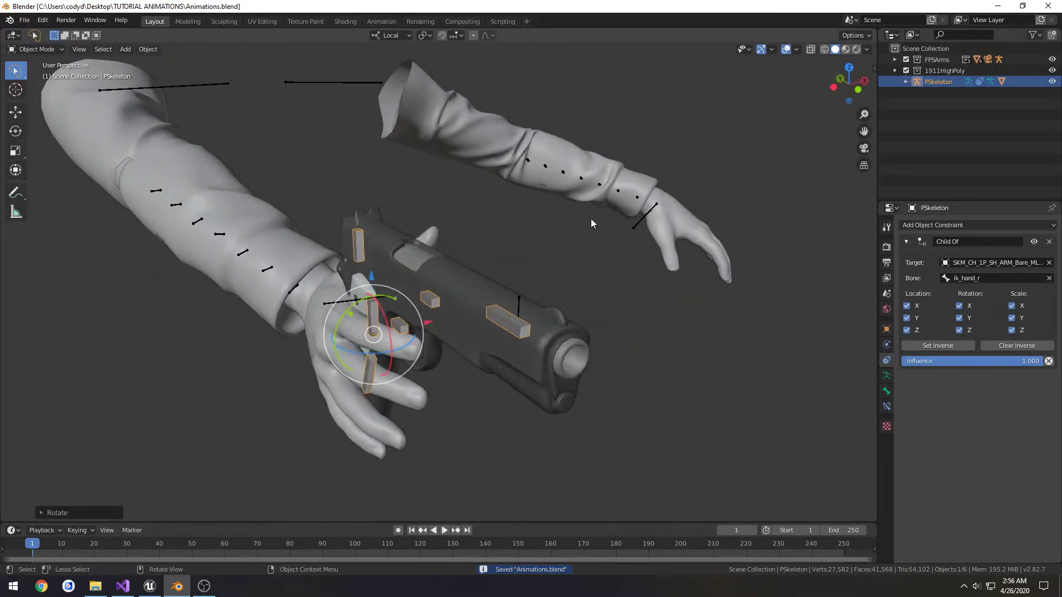
mouse_move(509, 215)
middle_down()
mouse_move(534, 191)
mouse_move(450, 158)
mouse_move(490, 100)
mouse_move(356, 198)
mouse_move(518, 224)
mouse_move(638, 213)
mouse_move(663, 237)
mouse_move(426, 217)
mouse_move(514, 230)
middle_up()
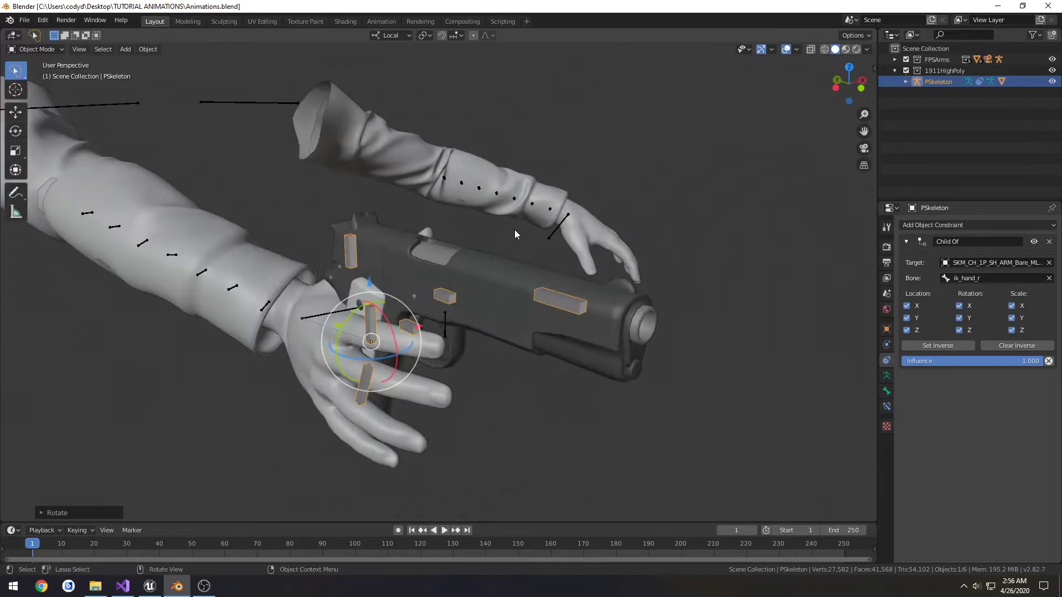
key(ctrl+Tab)
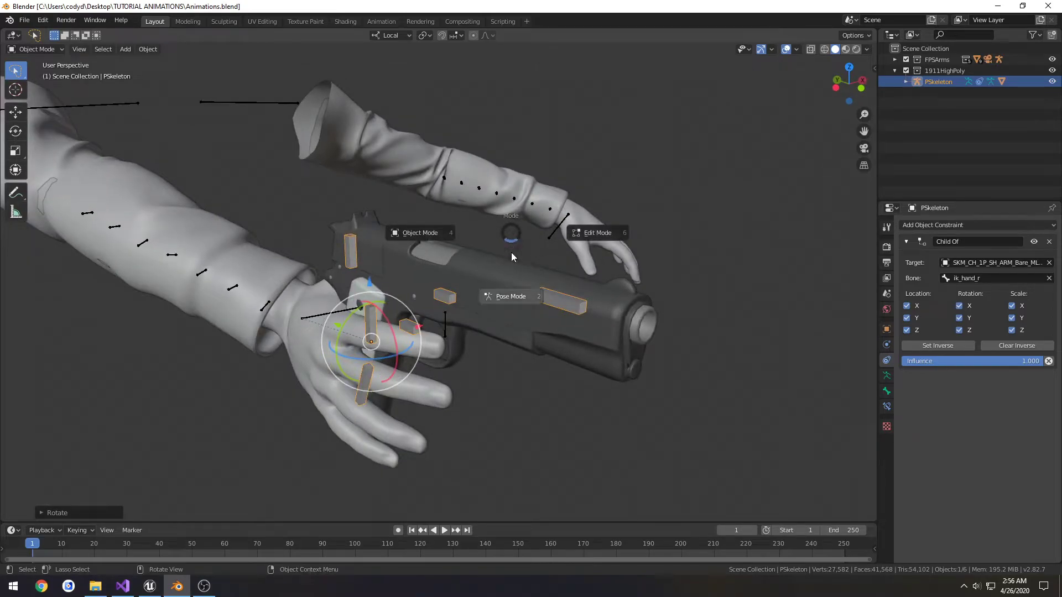
click(516, 295)
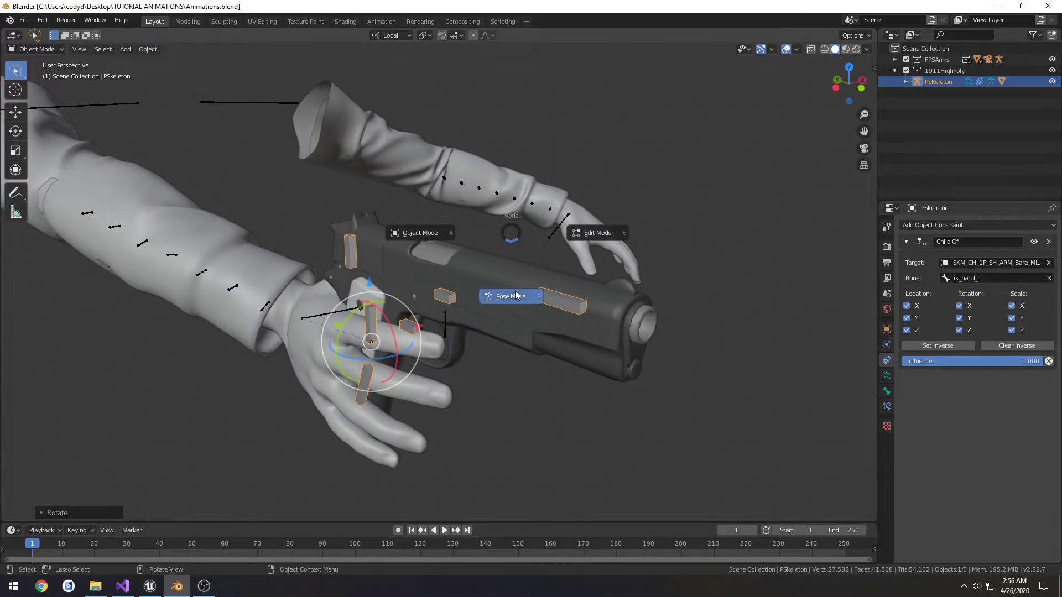
key(a)
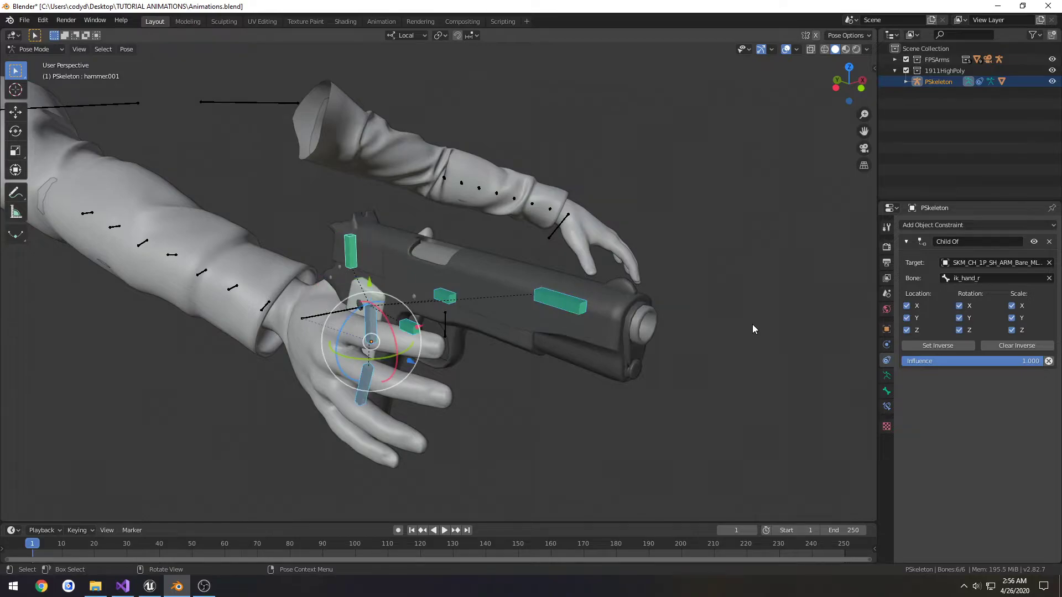
Create a pose library named 1911PoseLib for the pistol armature
click(888, 377)
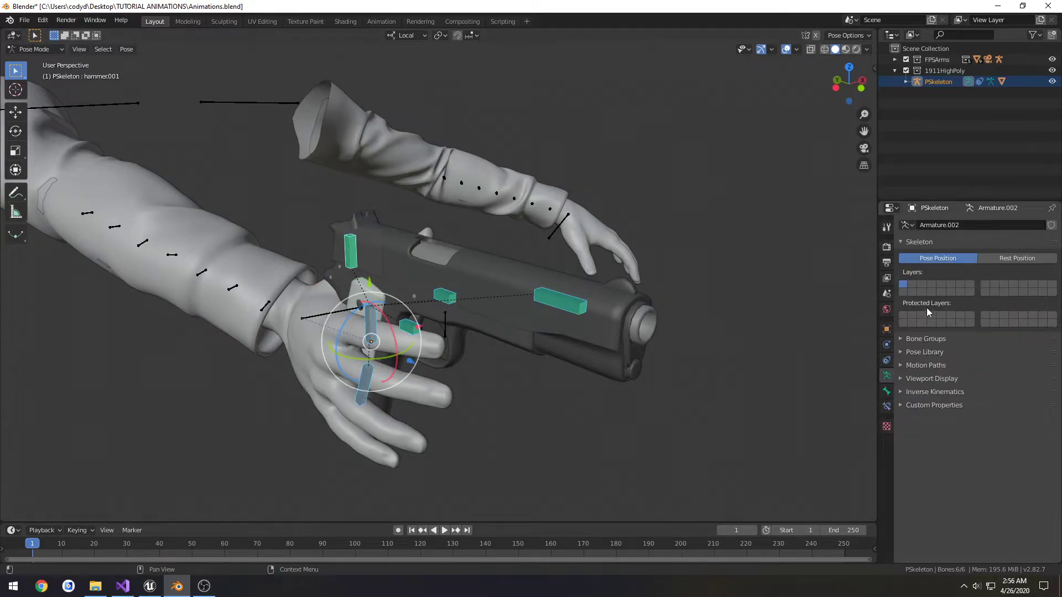
click(901, 352)
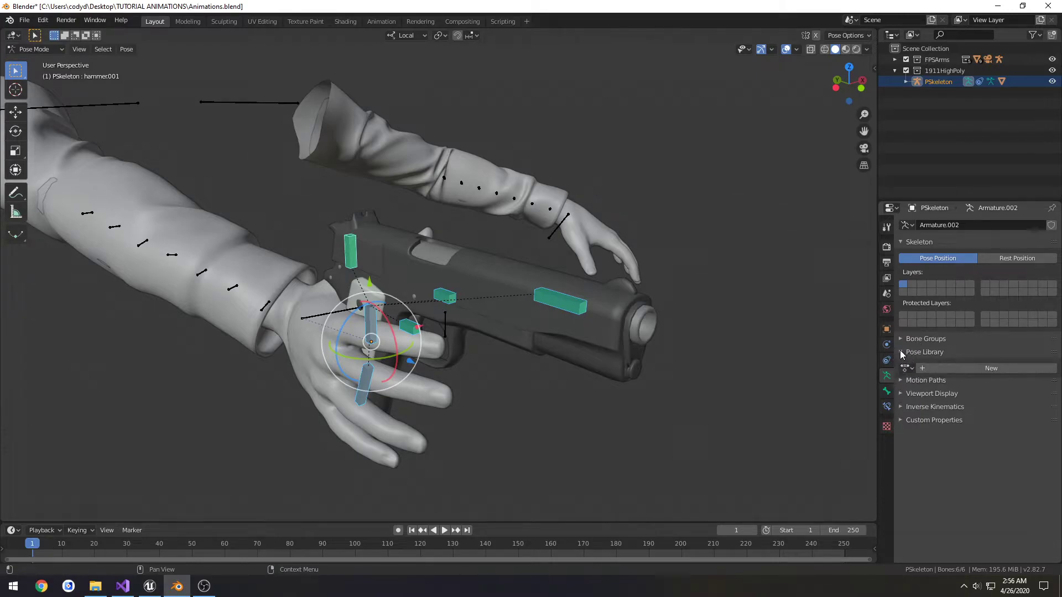
click(938, 367)
click(953, 369)
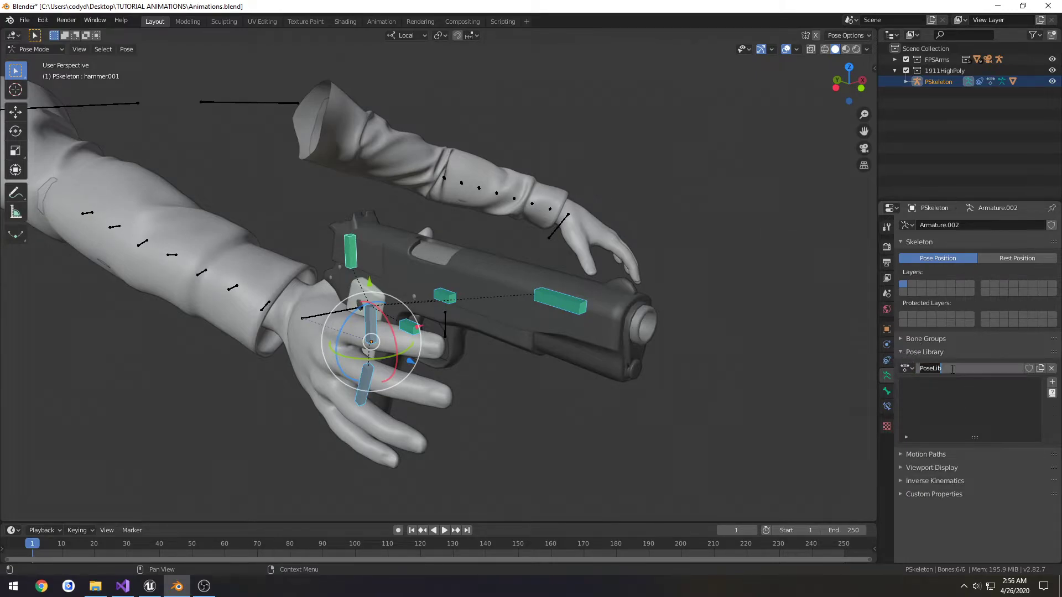
text(1911PoseLib)
key(Return)
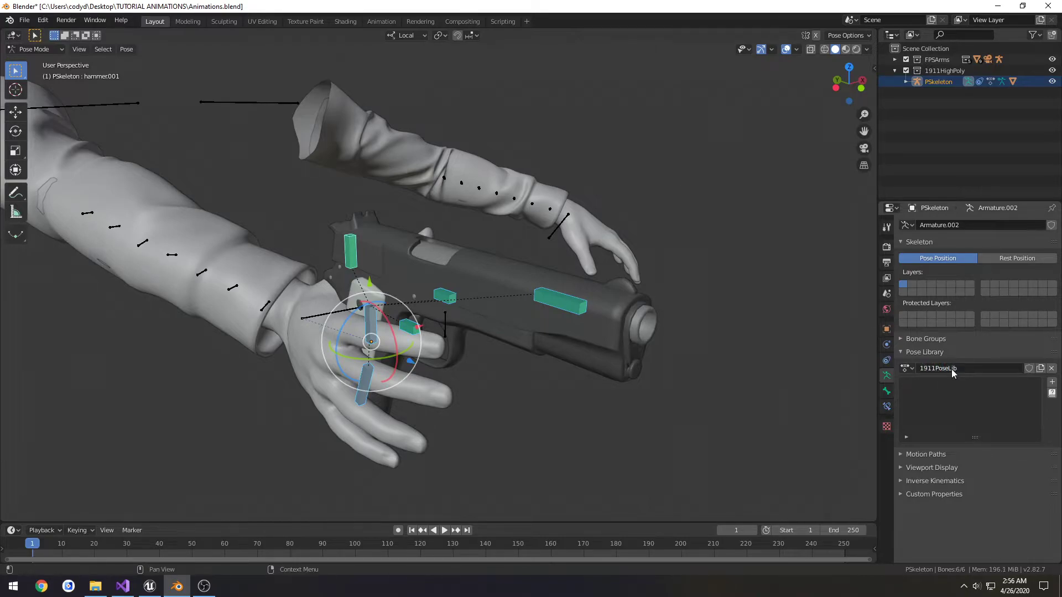
Add the current pistol pose to the 1911PoseLib library under the name Default, and save the file
click(1052, 385)
click(969, 385)
double_click(918, 386)
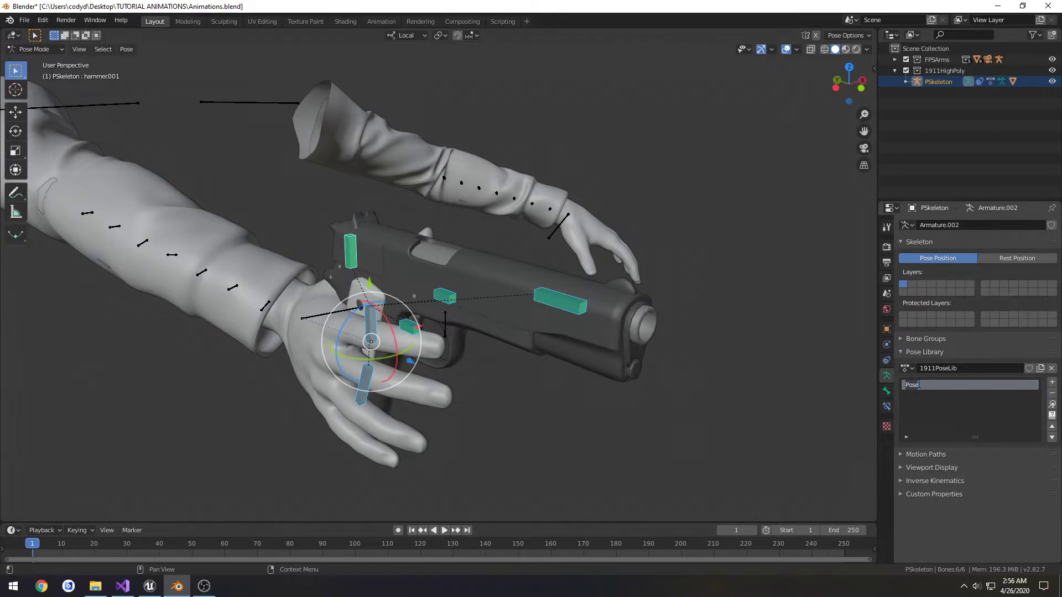
key(ctrl+BackSpace)
text(Default)
key(Return)
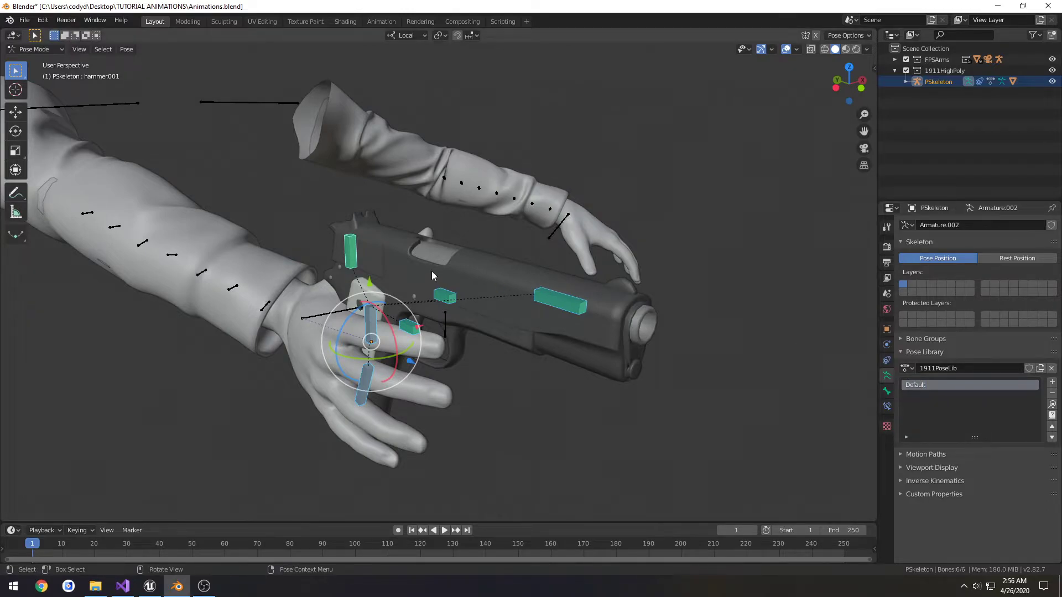
middle_drag(431, 271, 440, 243)
key(ctrl+s)
Return to Object Mode, select the arms armature and enter Pose Mode on it
key(ctrl+Tab)
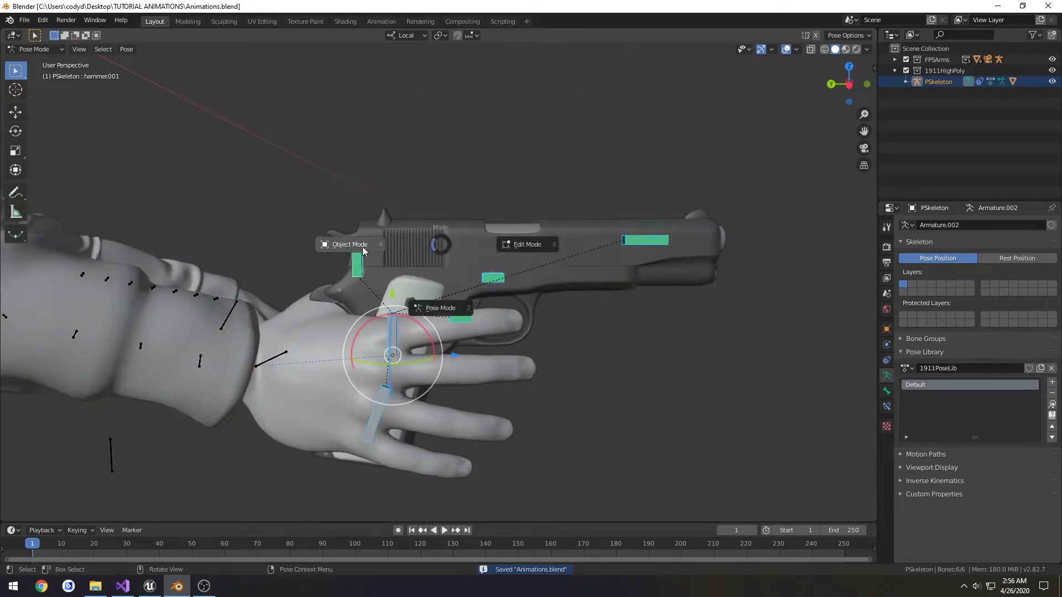
click(363, 247)
click(279, 360)
middle_drag(244, 349, 237, 313)
key(ctrl+Tab)
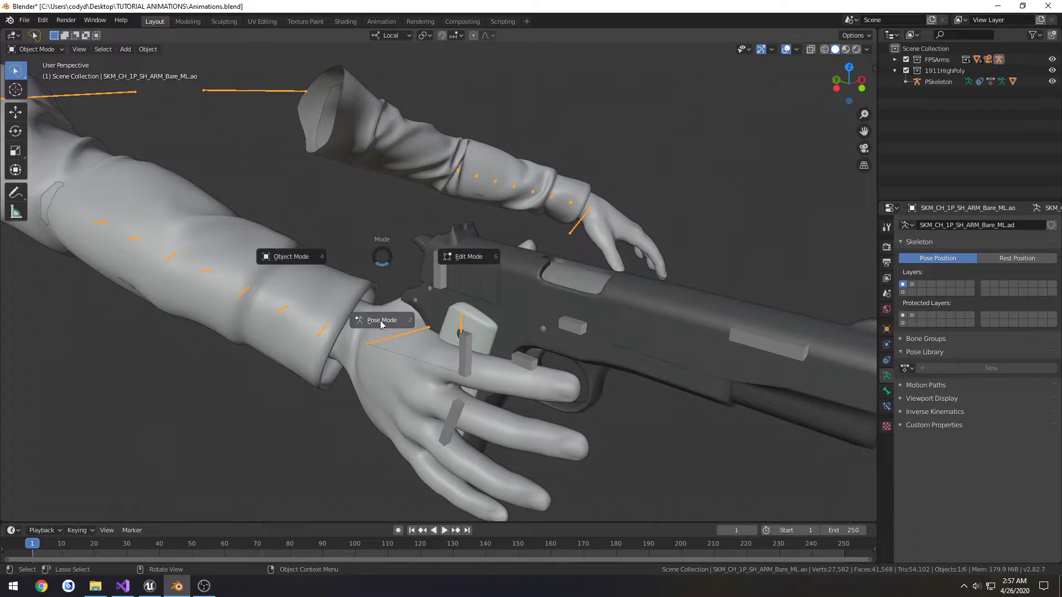
click(381, 316)
Try moving the right hand's ik_hand_r bone together with the attached pistol, and undo the move
middle_drag(444, 317, 485, 310)
mouse_move(512, 345)
middle_down()
mouse_move(553, 356)
mouse_move(508, 358)
middle_up()
key(g)
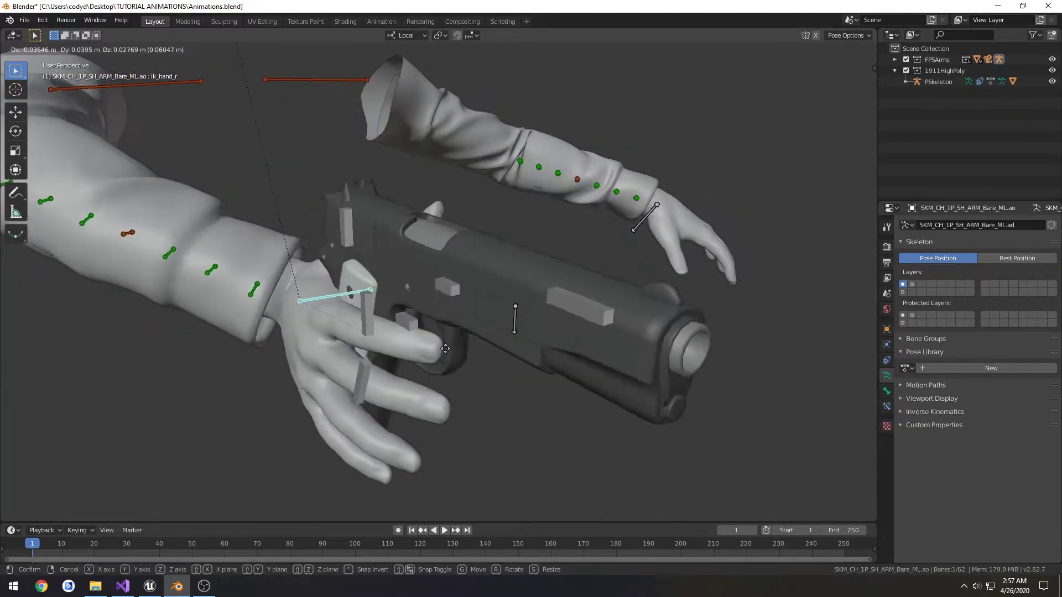
click(463, 348)
key(ctrl+z)
Examine which bones sit on each of the arms armature's bone layers, including the arm and finger layers
middle_drag(376, 256, 429, 255)
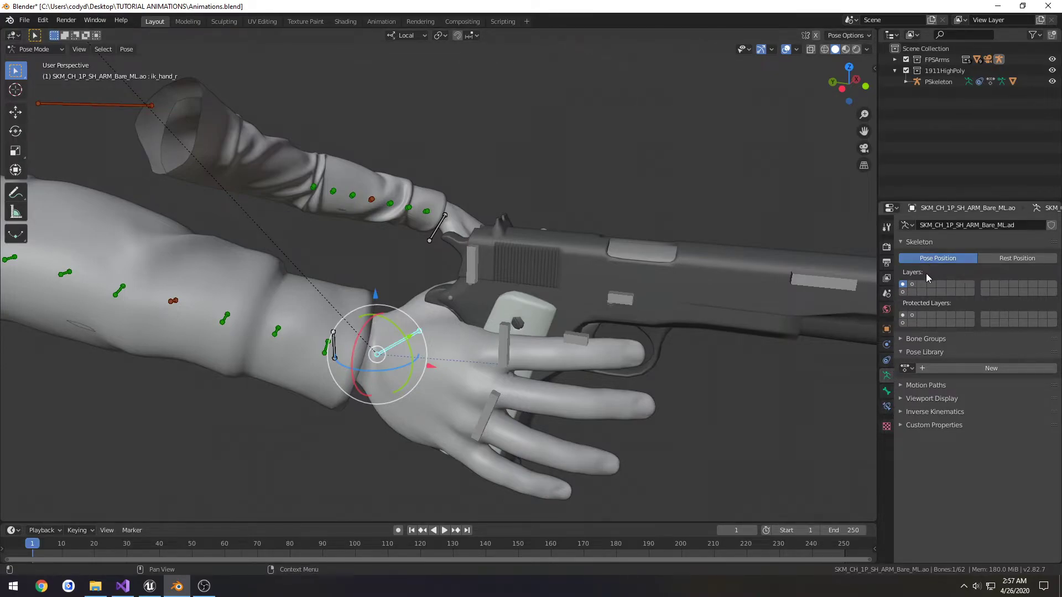
click(912, 285)
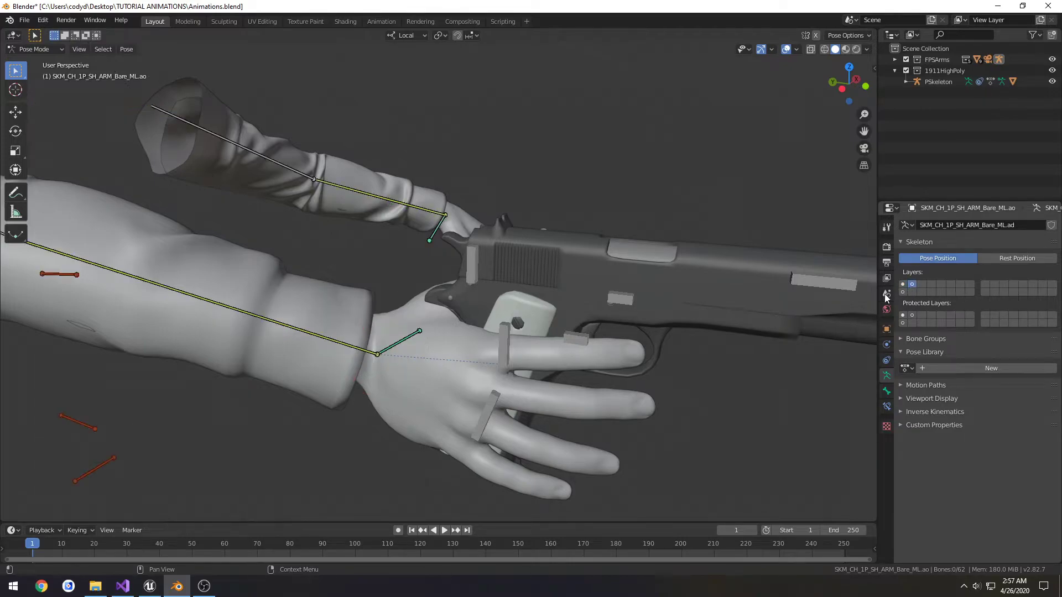
scroll(676, 308, down, 5)
middle_drag(676, 309, 657, 322)
click(903, 292)
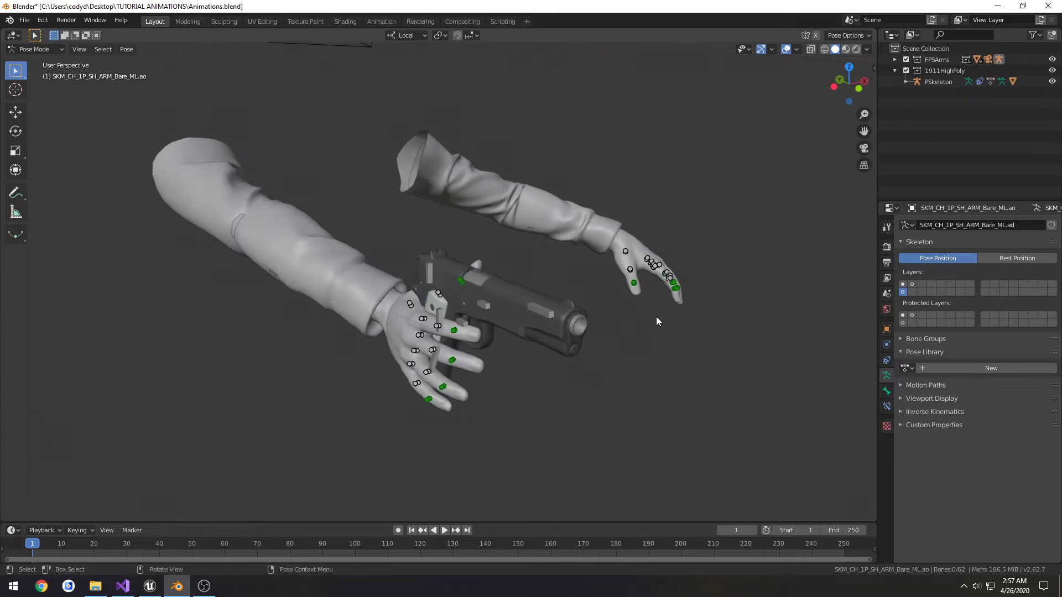
click(902, 285)
click(718, 341)
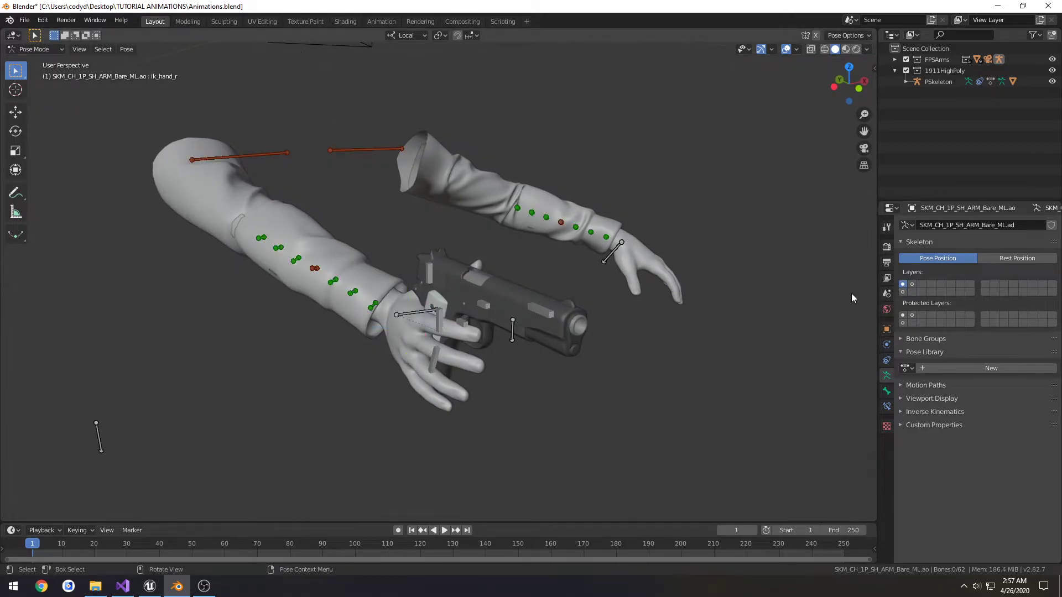
click(903, 292)
click(903, 284)
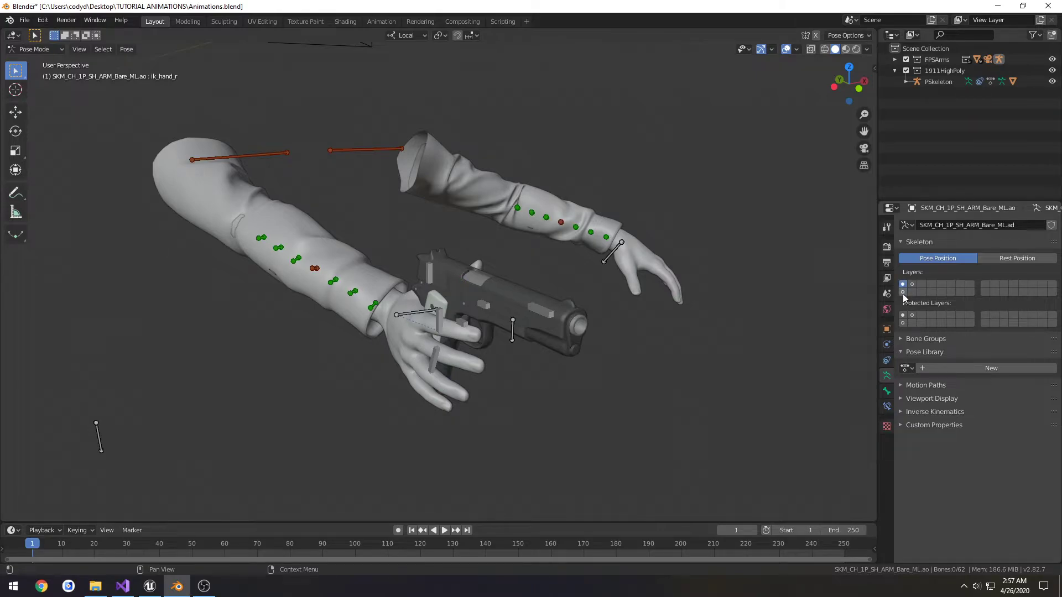
click(903, 292)
click(902, 284)
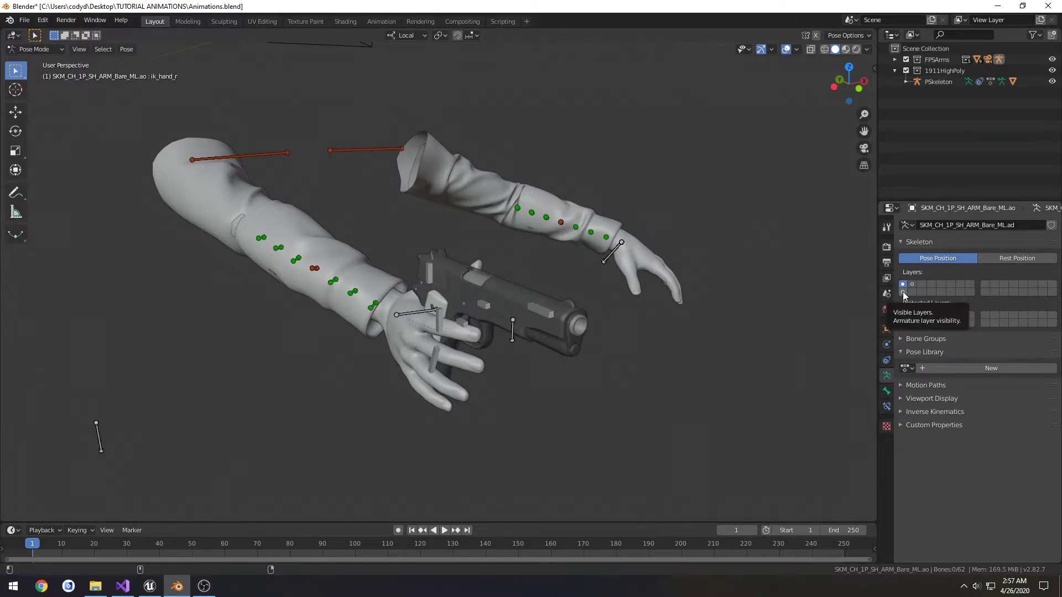
Show only the finger bone layer of the arms armature and save the file
shift+click(904, 292)
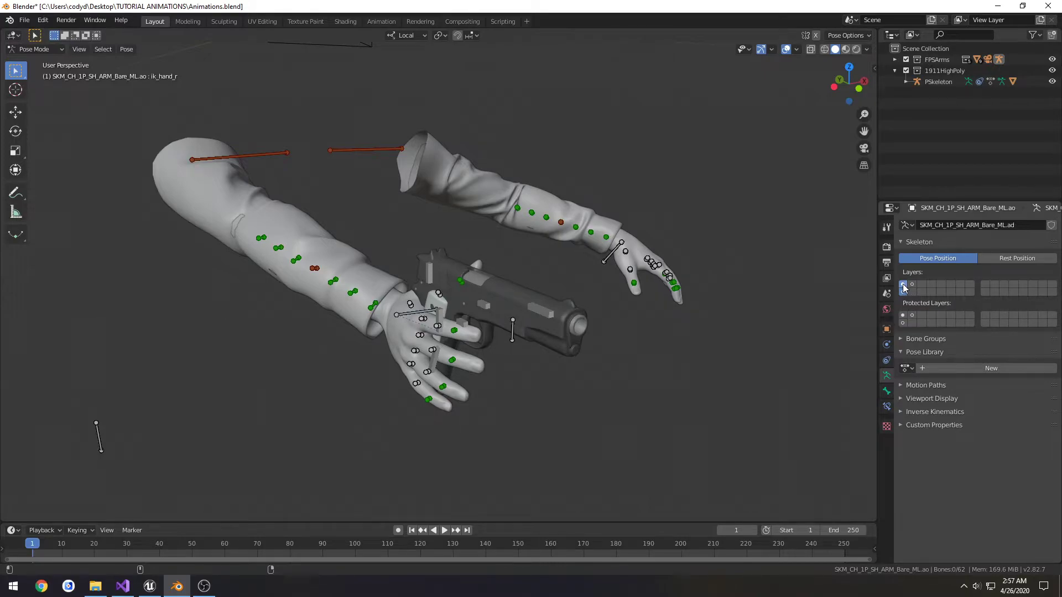
click(903, 292)
middle_drag(510, 342, 373, 315)
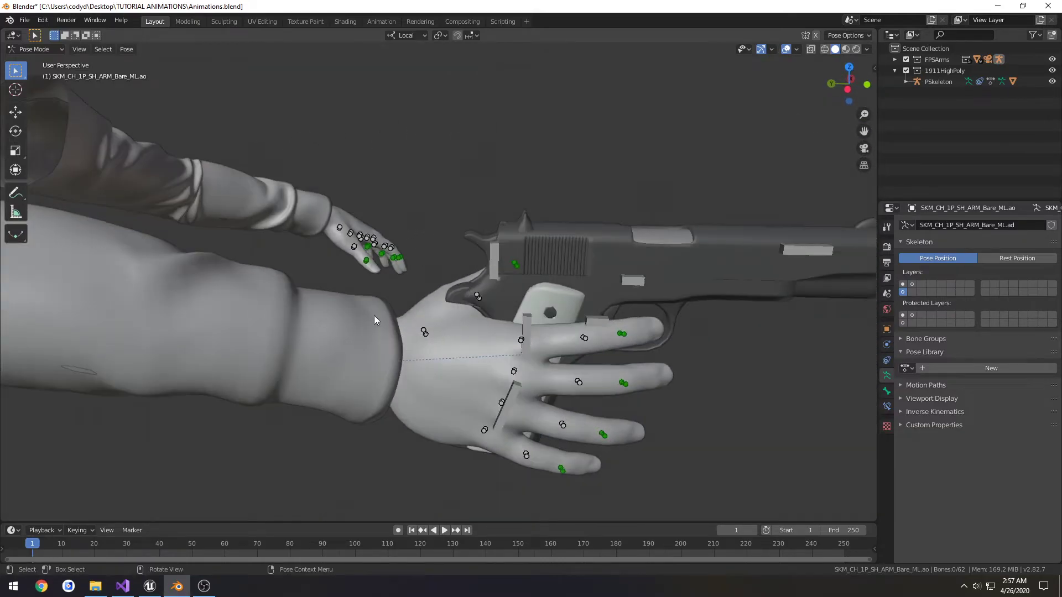
key(ctrl+s)
Rotate the right index finger's middle bone, b_ch_r_finger_11, to bend the finger toward the trigger guard
middle_drag(605, 344, 579, 395)
click(559, 391)
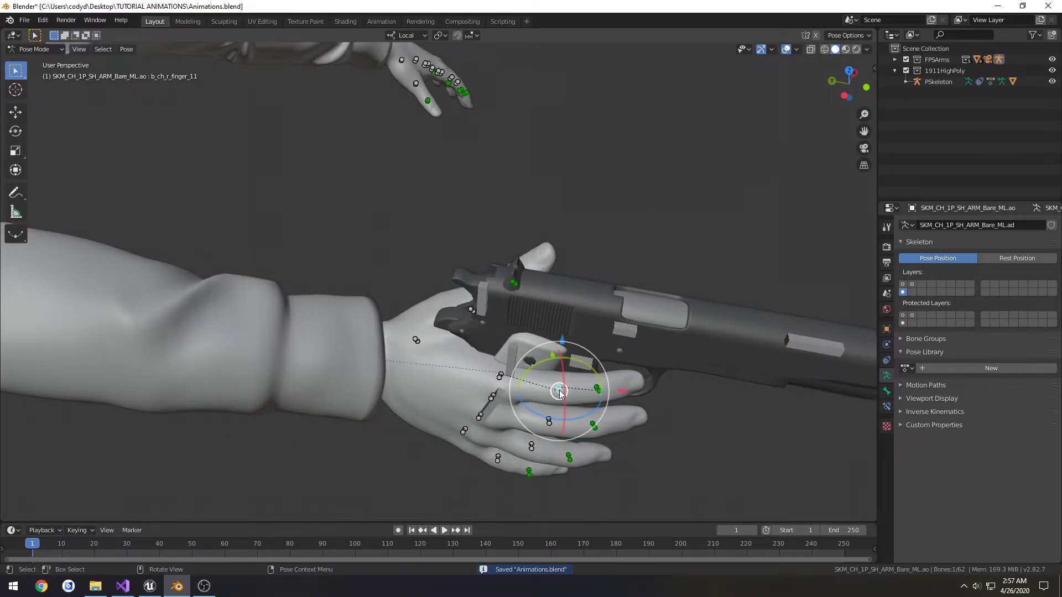
click(419, 22)
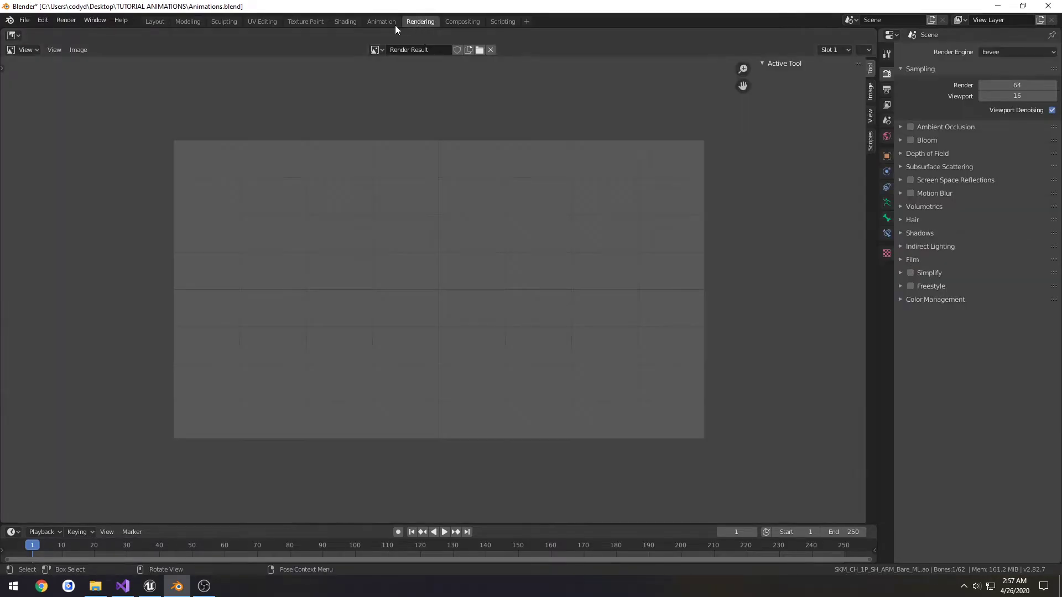
click(155, 21)
click(407, 35)
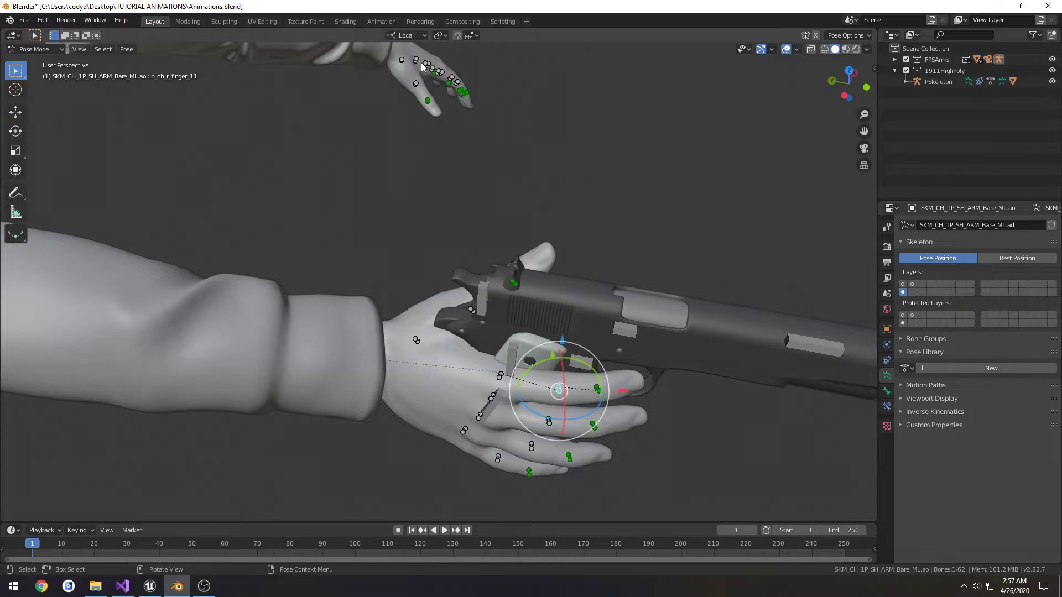
middle_drag(594, 384, 583, 421)
drag(583, 422, 609, 400)
Rotate the right index finger's tip bone, b_ch_r_finger_12, to curl the fingertip inside the trigger guard
middle_drag(609, 400, 337, 307)
scroll(336, 306, up, 10)
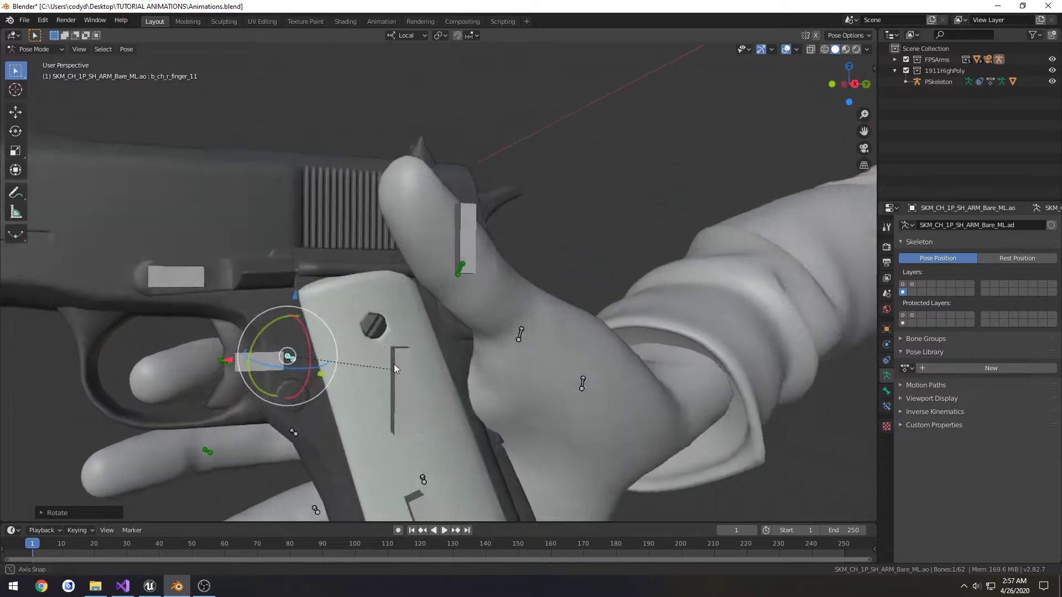
middle_drag(394, 364, 437, 373)
click(310, 368)
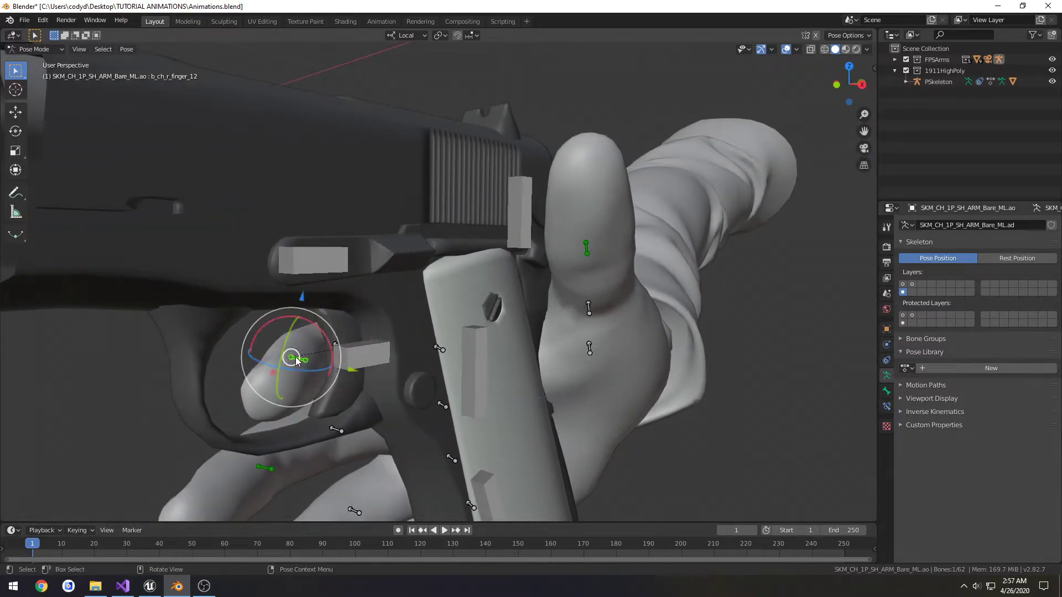
drag(312, 375, 431, 344)
Move the right index finger's base bone, b_ch_r_finger_10, forward along its local X axis in two moves of about 3 mm and 2 mm
middle_drag(431, 344, 564, 367)
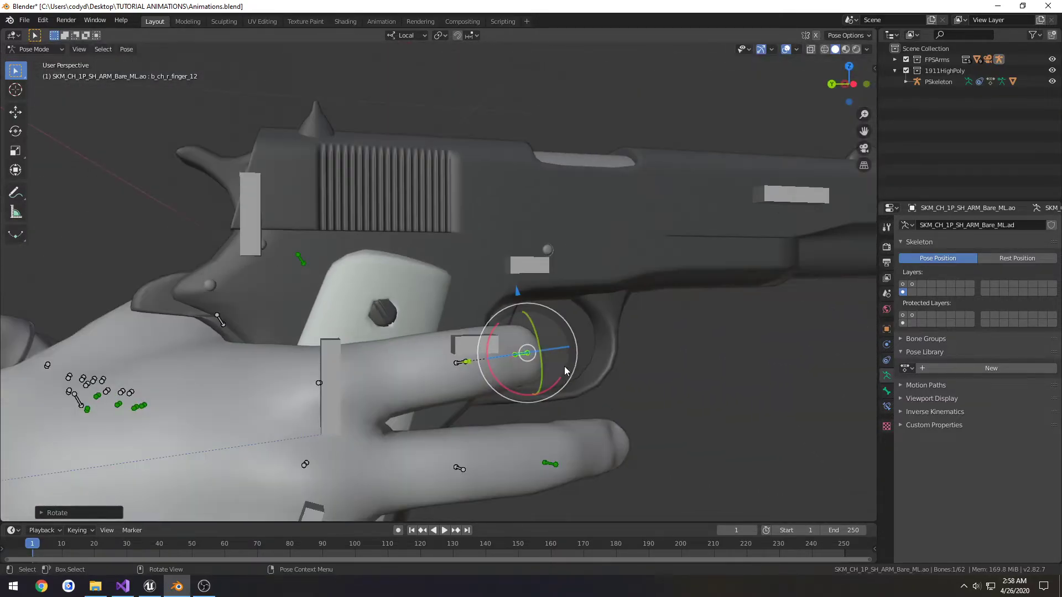
click(321, 381)
key(g)
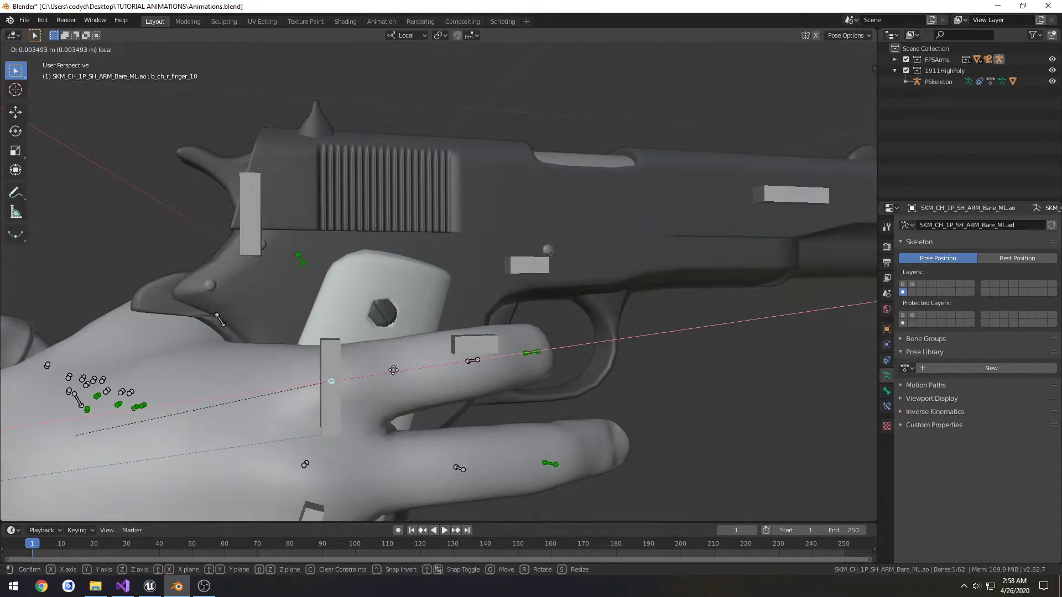
click(387, 373)
middle_drag(387, 374, 204, 387)
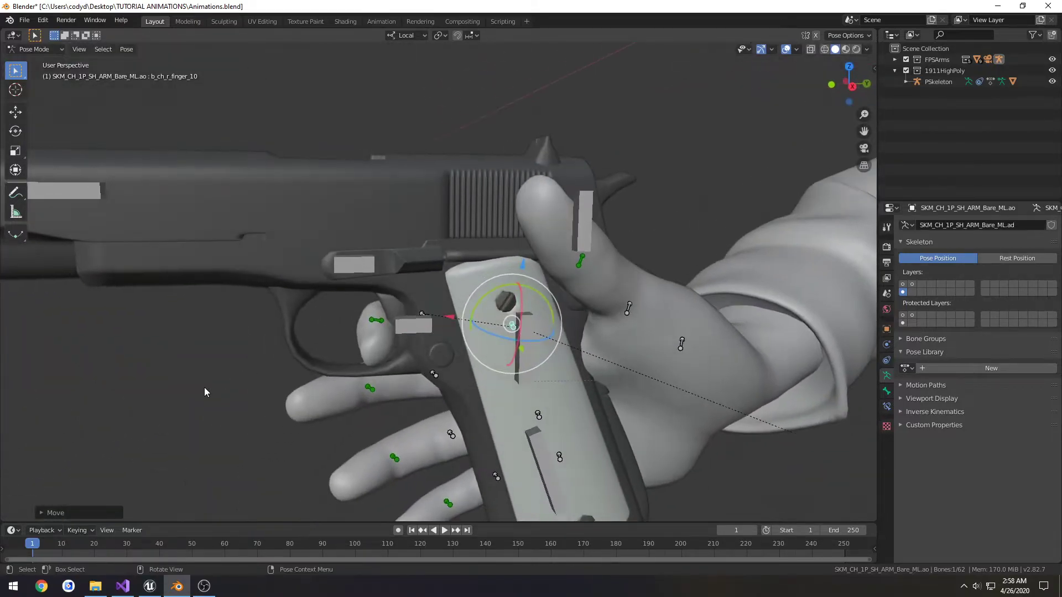
key(g)
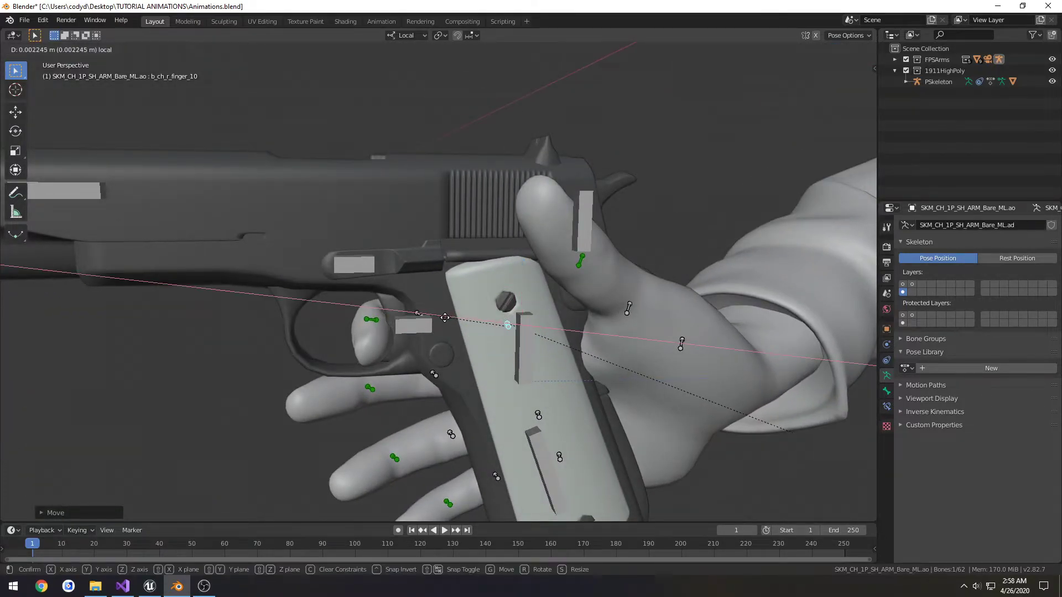
click(447, 322)
Rotate the right index finger's base bone slightly in two directions to fit the finger against the trigger
middle_drag(360, 329, 529, 308)
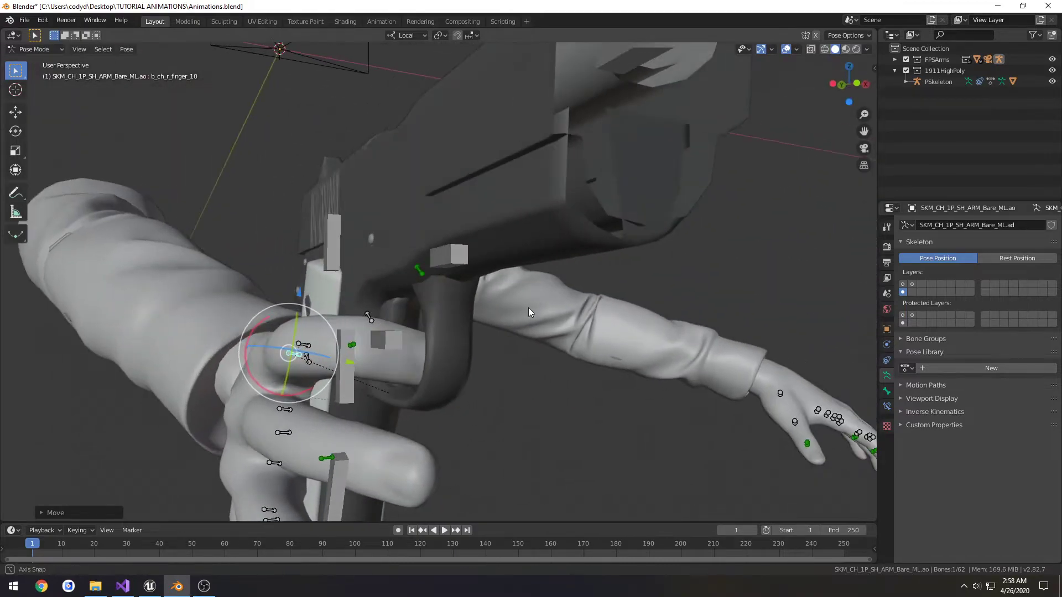
drag(261, 323, 255, 327)
middle_drag(400, 337, 481, 351)
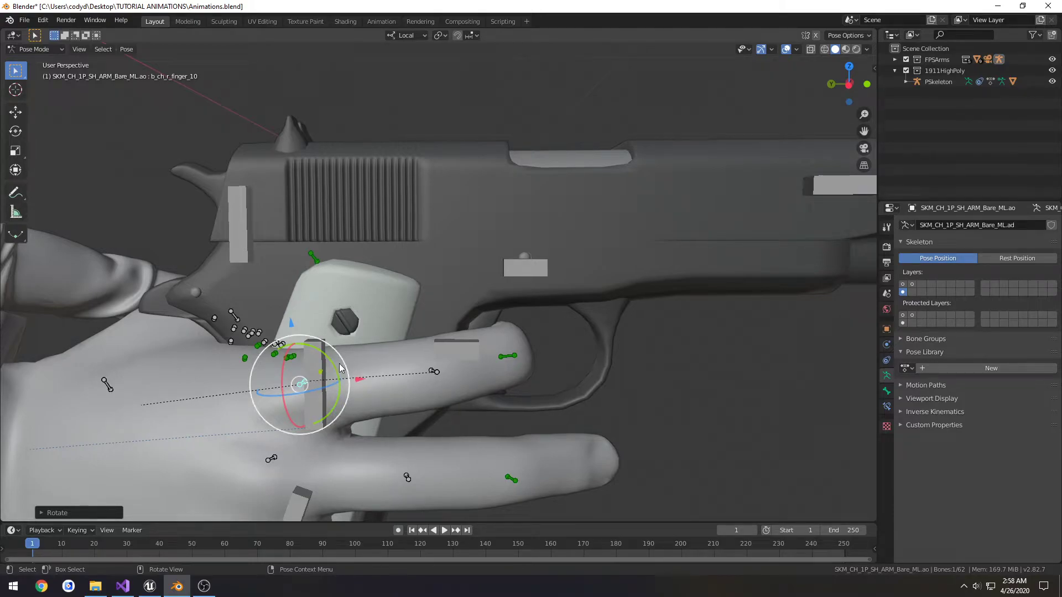
shift+scroll(288, 351, down, 2)
drag(287, 351, 327, 345)
middle_drag(328, 345, 429, 407)
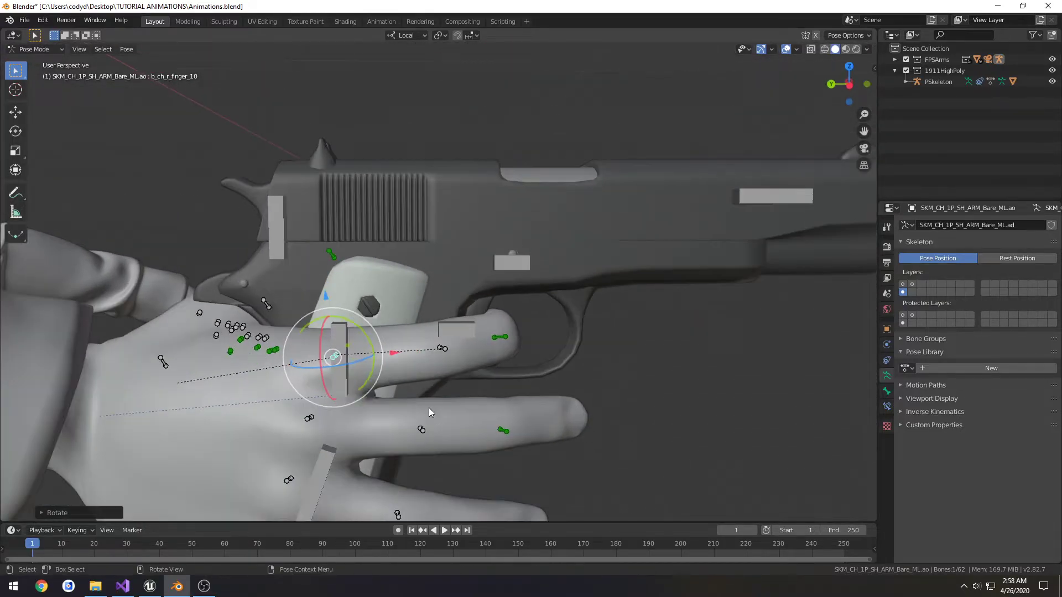
Rotate the right middle finger's middle bone, b_ch_r_finger_21, about its local Z axis to bend the finger toward the grip
click(422, 430)
key(r)
key(z)
key(z)
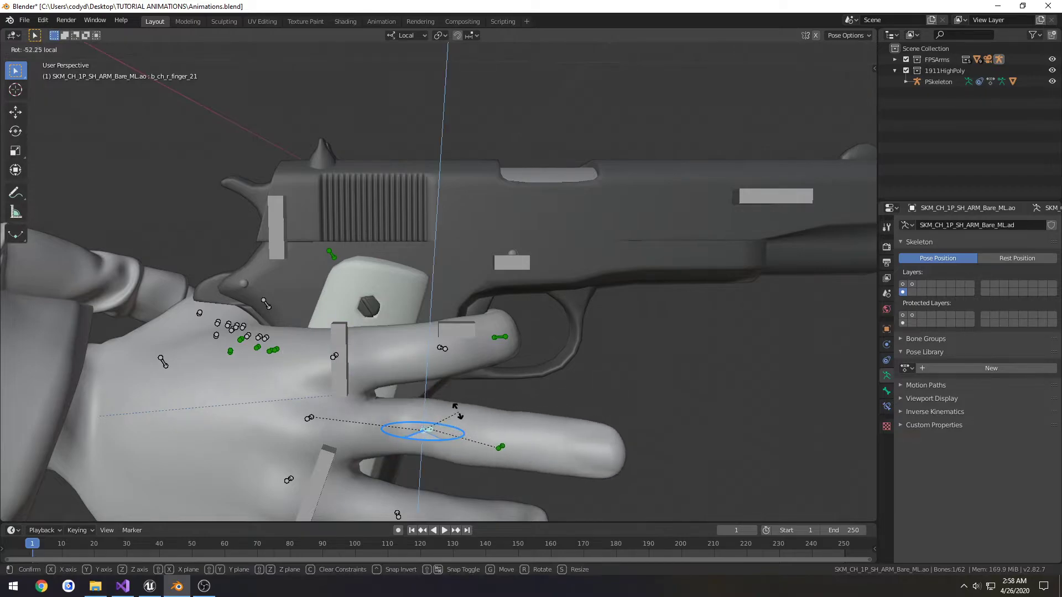
click(443, 443)
middle_drag(443, 443, 386, 405)
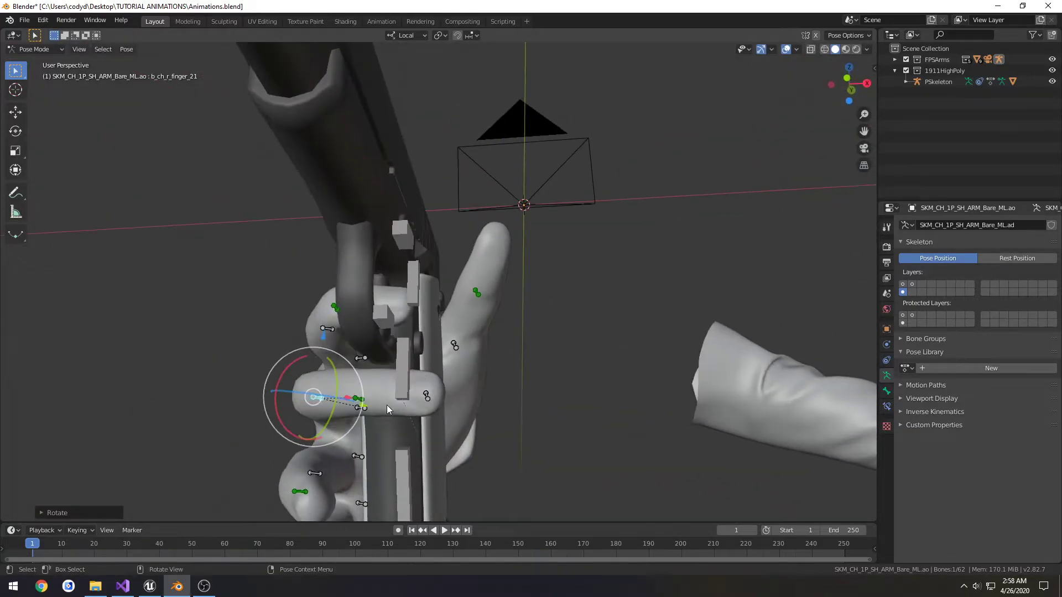
key(ctrl+KP_3)
key(ctrl+KP_7)
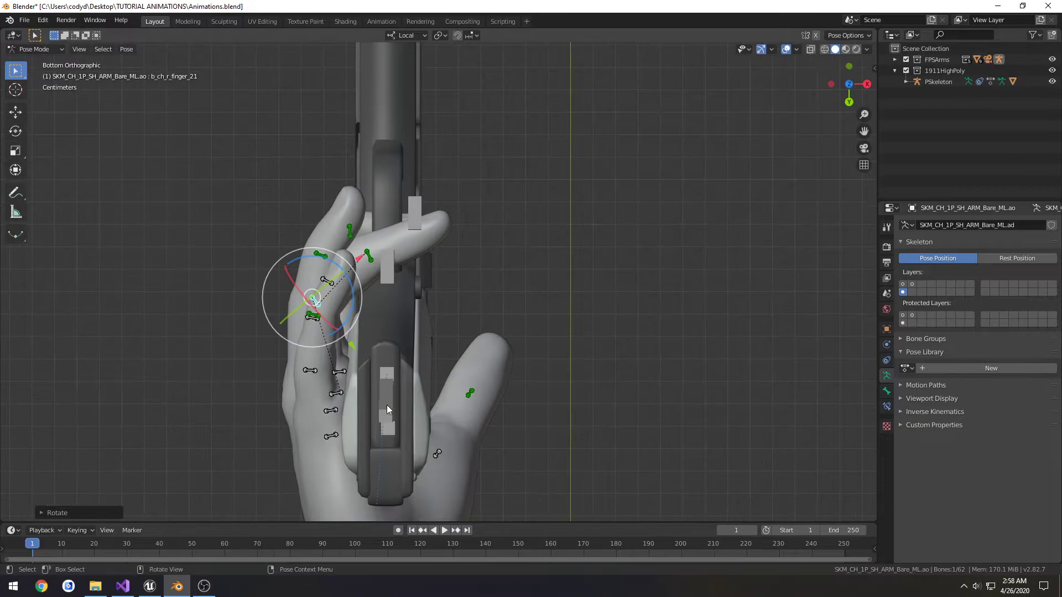
scroll(294, 250, up, 5)
shift+middle_drag(295, 250, 493, 248)
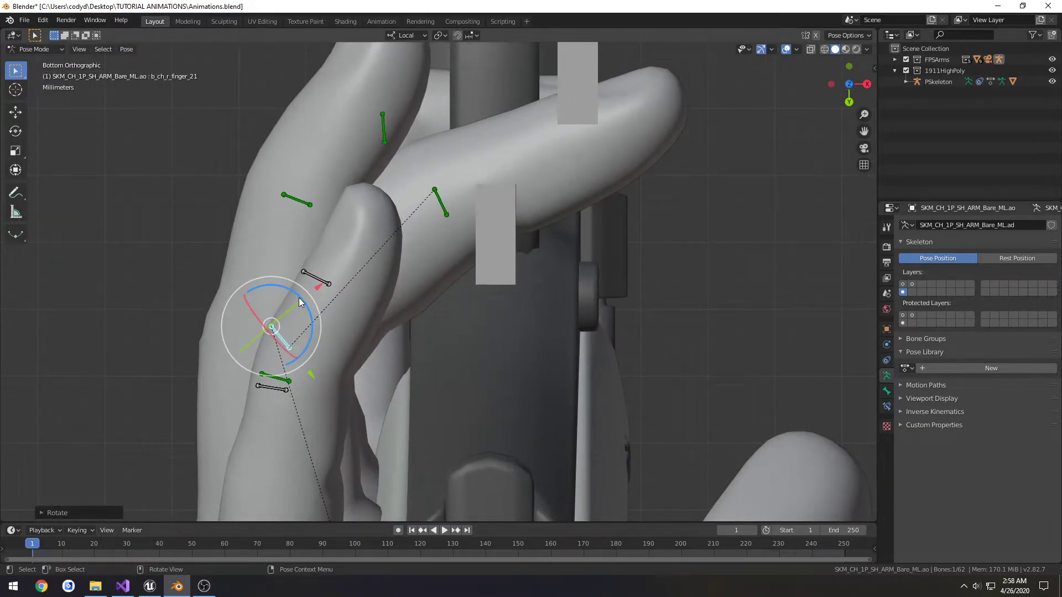
drag(299, 302, 317, 306)
Rotate the right middle finger's base bone, b_ch_r_finger_20, slightly about its local Z axis to bring the finger in against the grip
middle_drag(312, 408, 372, 381)
click(371, 381)
key(ctrl+KP_7)
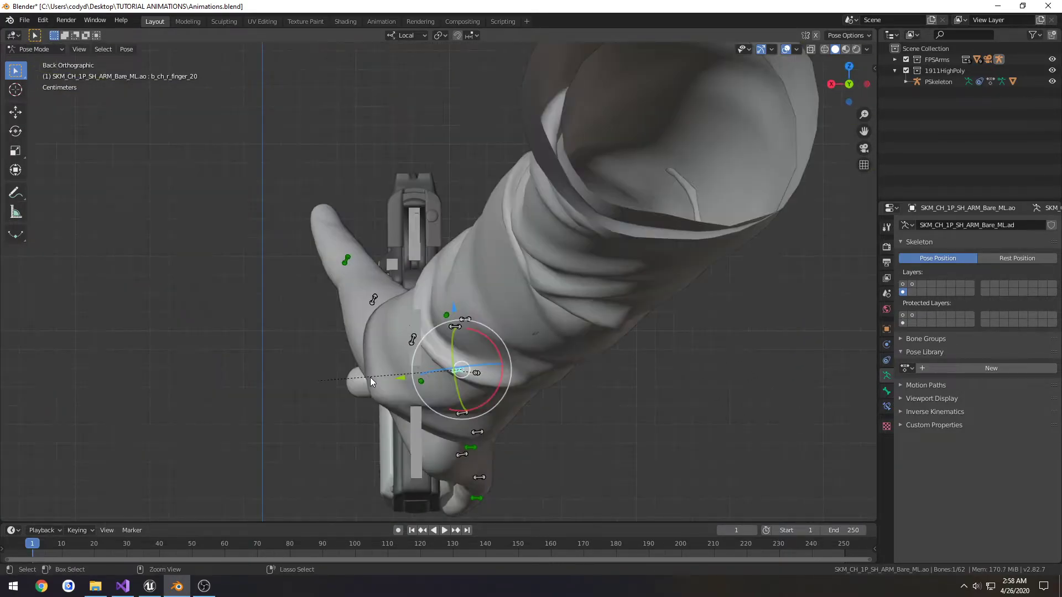
scroll(387, 365, up, 3)
drag(401, 407, 409, 403)
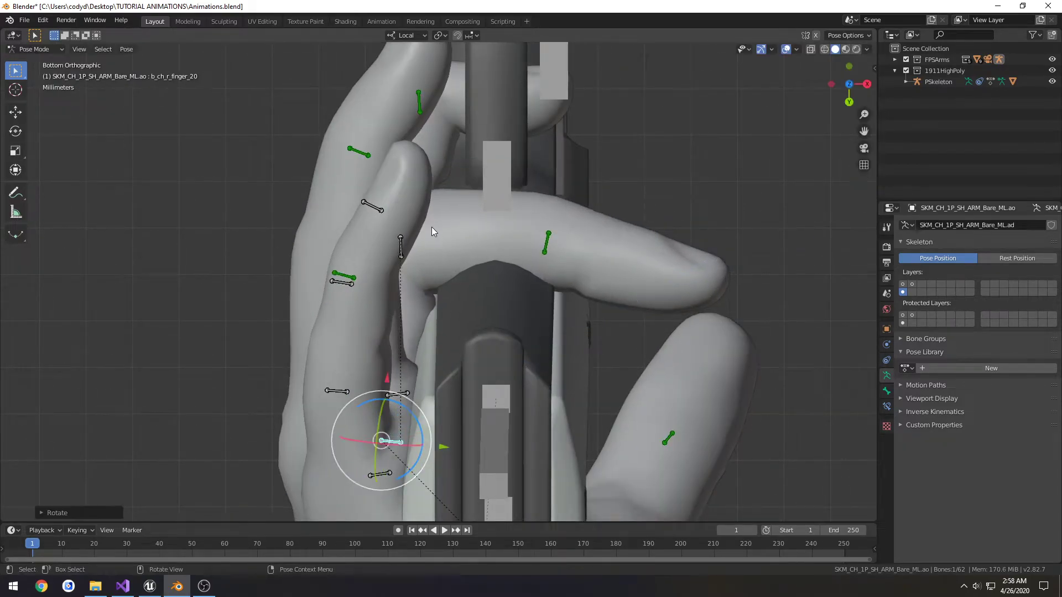
Adjust the middle finger's middle bone, b_ch_r_finger_21, and curl its tip bone, b_ch_r_finger_22, around the front of the grip
click(401, 245)
drag(429, 210, 571, 210)
click(532, 176)
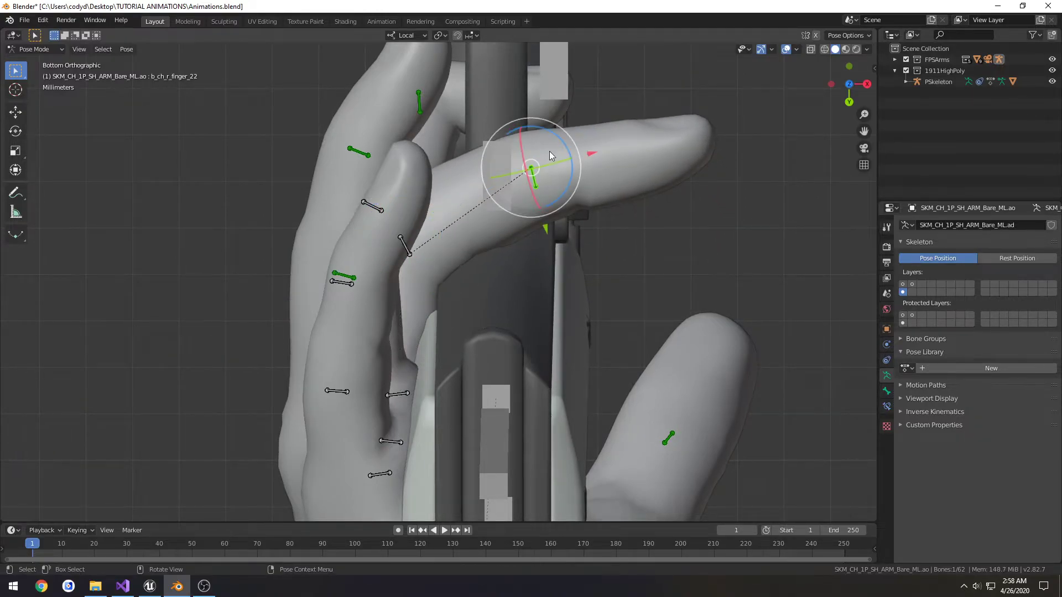
drag(560, 143, 530, 175)
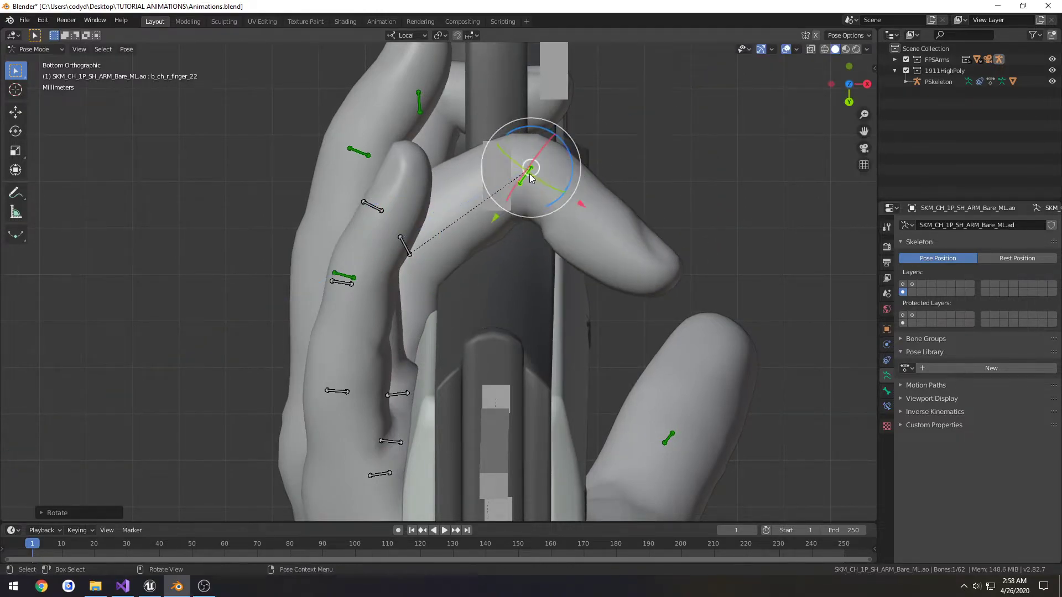
click(435, 233)
drag(416, 212, 434, 218)
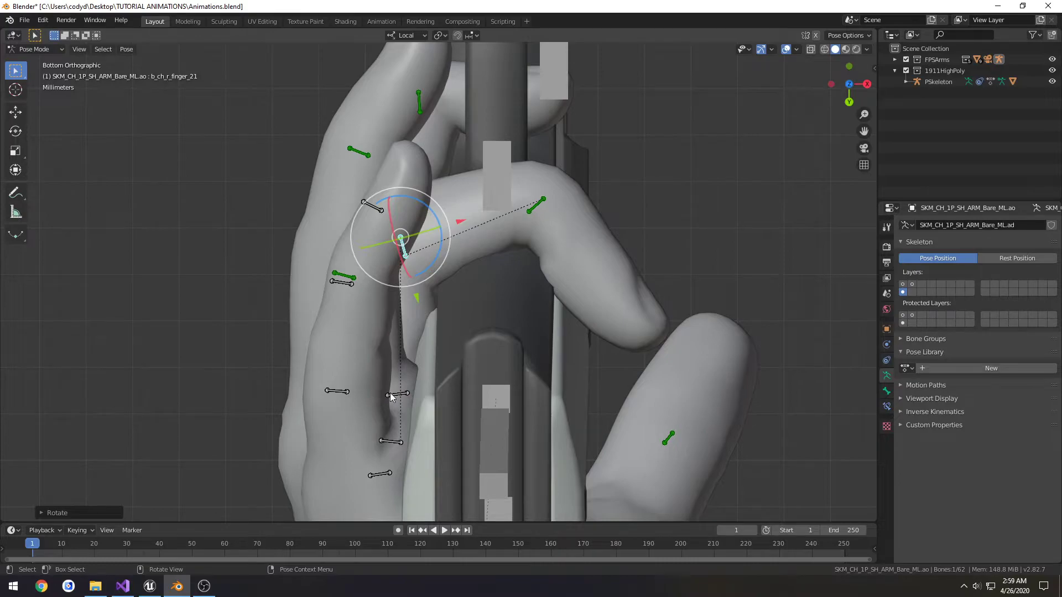
Move the middle finger's base bone forward along its local X axis and rotate its middle bone to tighten the bend around the grip
middle_drag(389, 390, 537, 425)
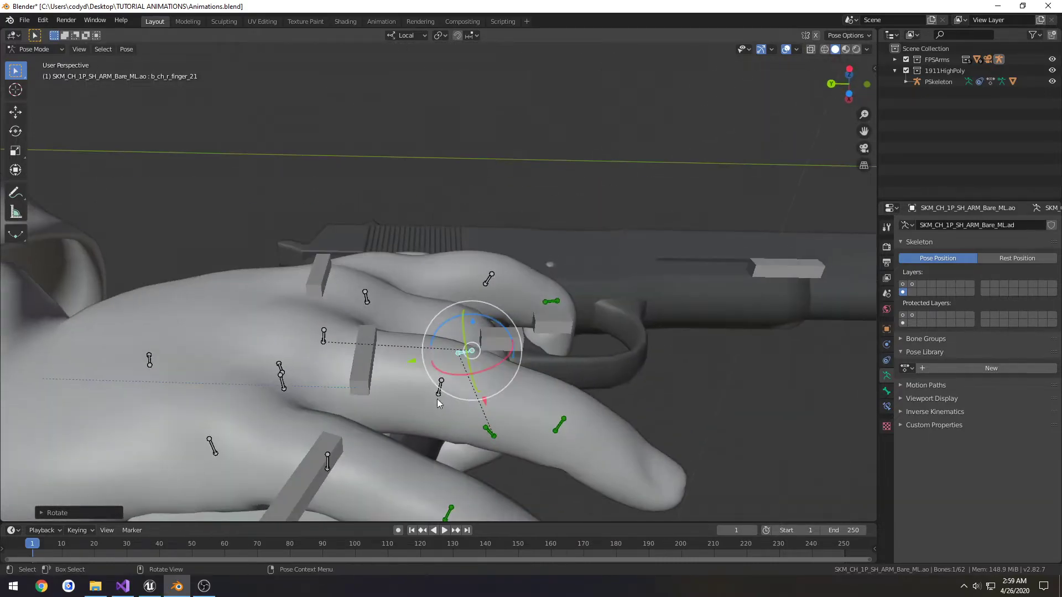
middle_drag(437, 400, 354, 376)
click(348, 369)
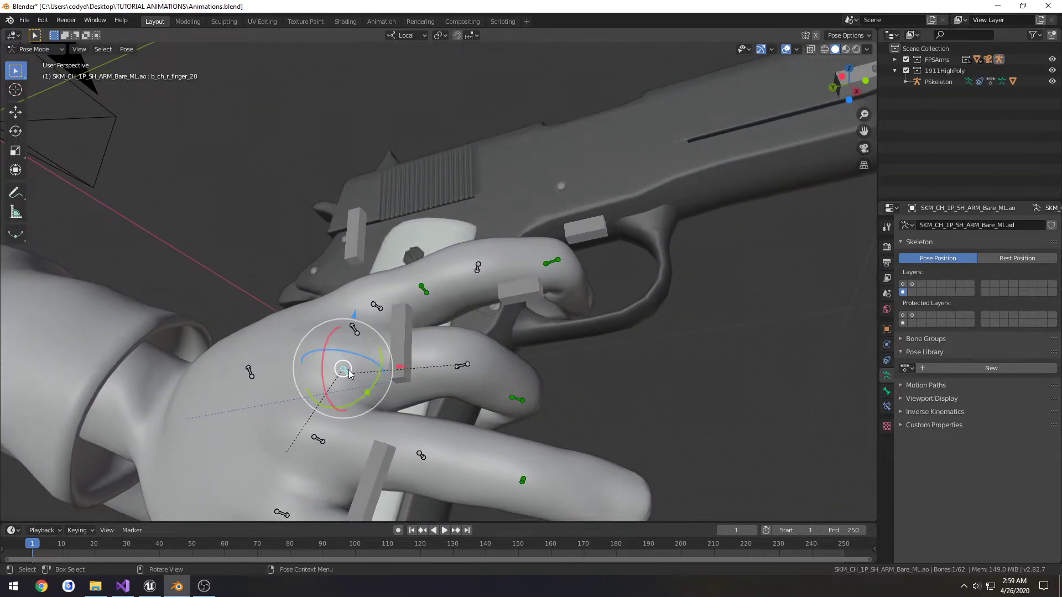
key(ctrl+KP_7)
drag(404, 298, 405, 283)
click(412, 233)
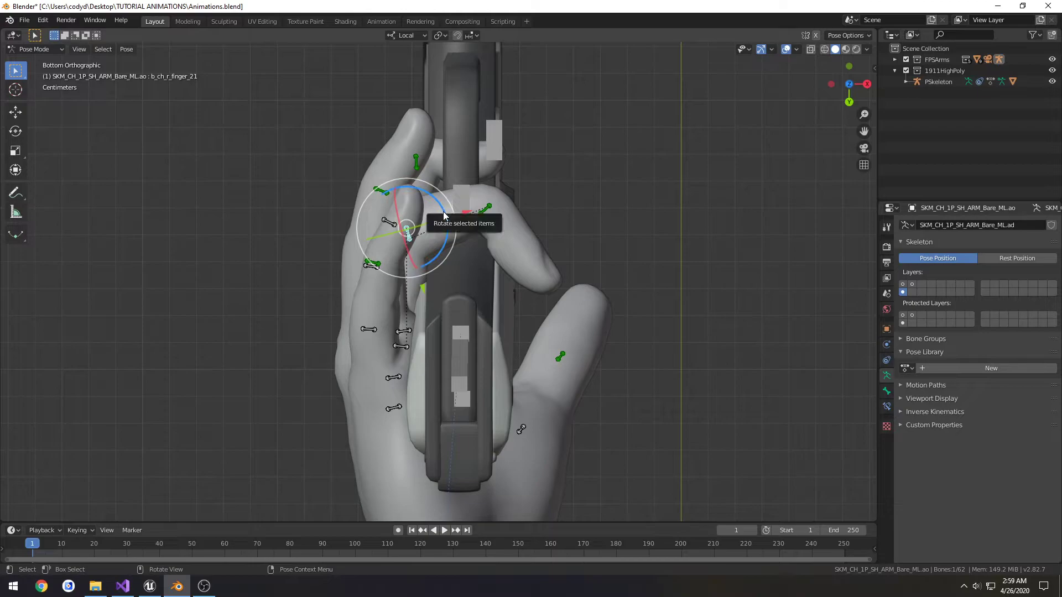
drag(444, 216, 464, 228)
Rotate the middle finger's base bone, b_ch_r_finger_20, about its local Y axis to raise the finger toward the trigger guard
middle_drag(464, 228, 566, 357)
key(ctrl+KP_3)
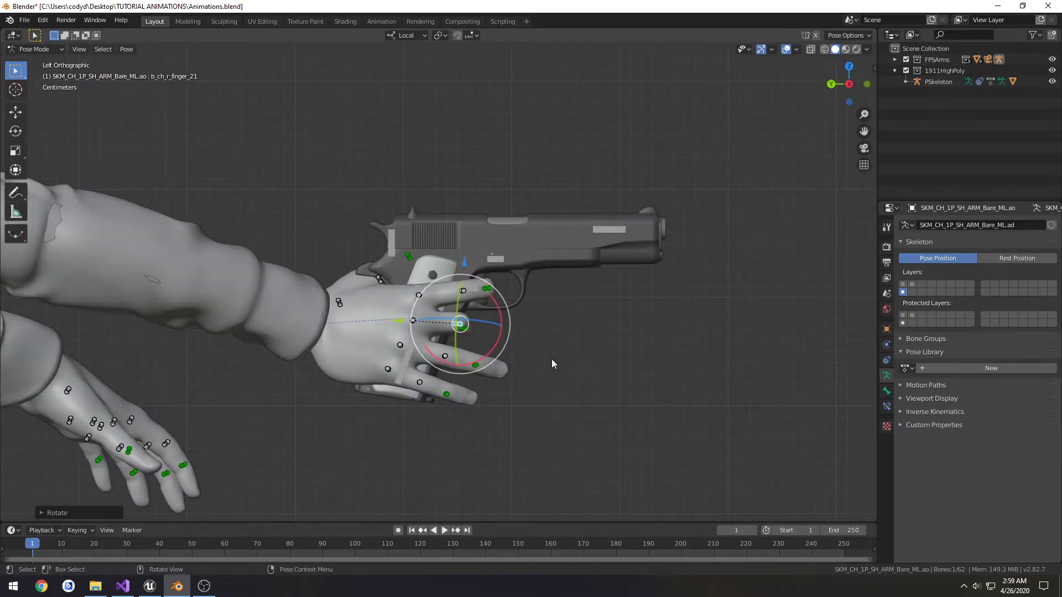
scroll(548, 360, up, 8)
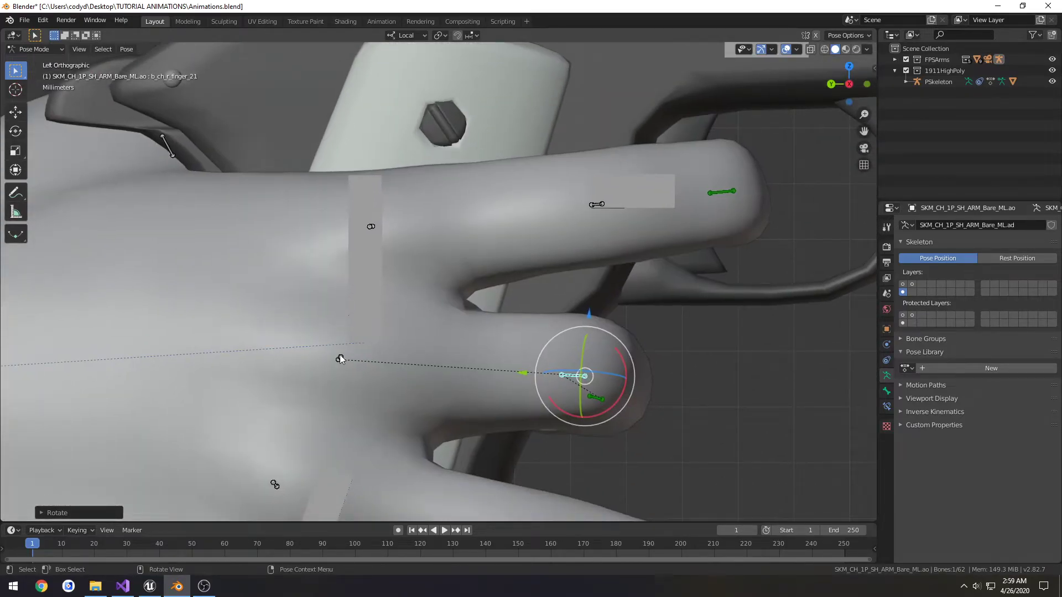
click(339, 359)
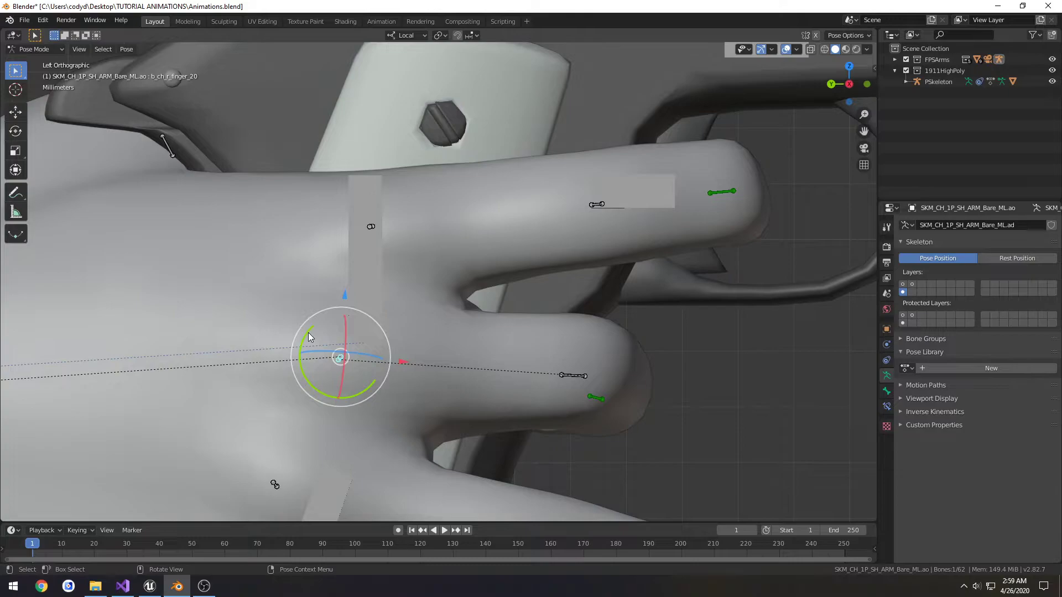
drag(307, 333, 303, 337)
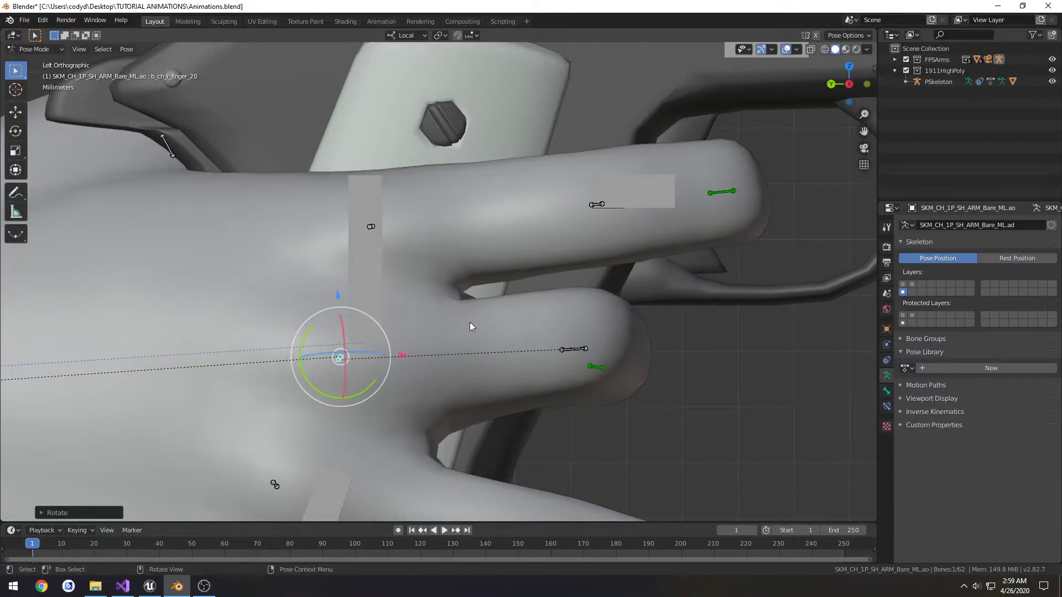
Rotate the right ring finger's base bone, b_ch_r_finger_30, inward toward the grip and move it slightly forward
scroll(582, 314, down, 8)
middle_drag(582, 314, 408, 364)
scroll(419, 318, up, 4)
click(390, 341)
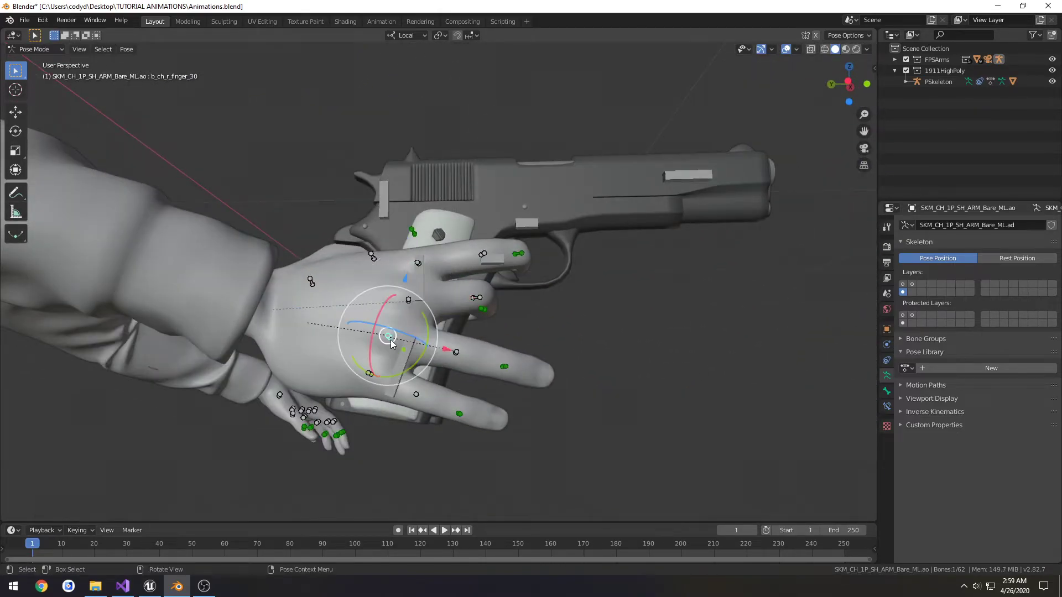
key(ctrl+KP_7)
scroll(390, 340, up, 2)
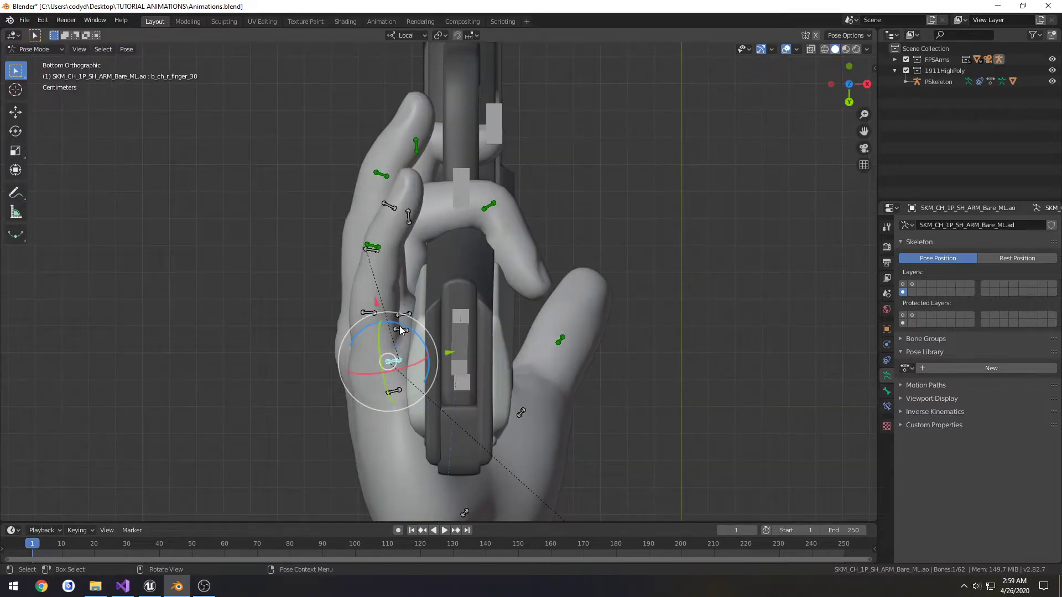
drag(399, 333, 404, 298)
right_click(433, 347)
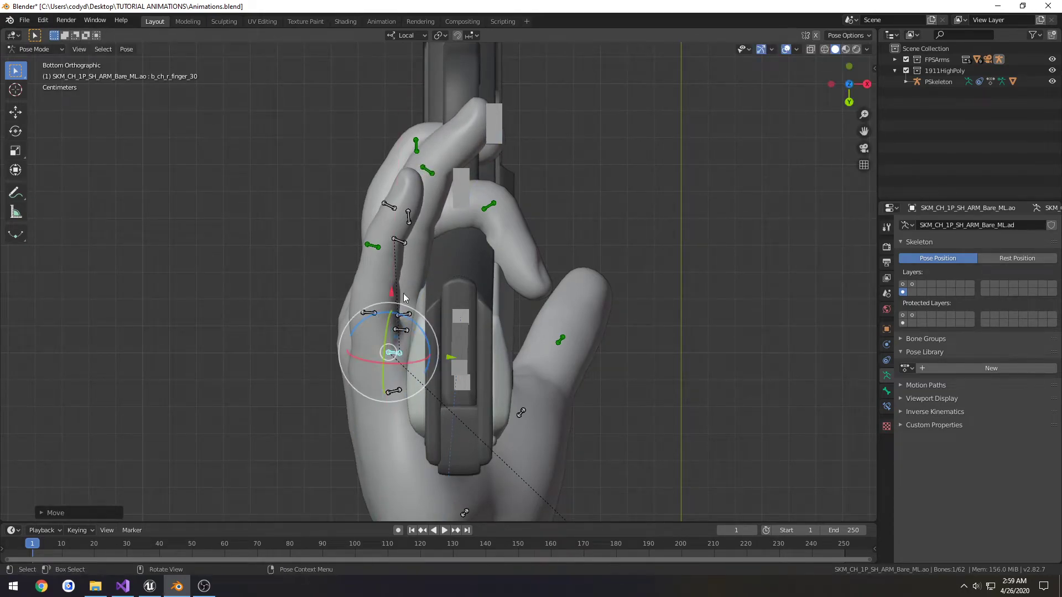
Bend and shift the ring finger's middle bone, b_ch_r_finger_31, across the grip and curl its tip bone, b_ch_r_finger_32
click(401, 240)
drag(424, 224, 469, 291)
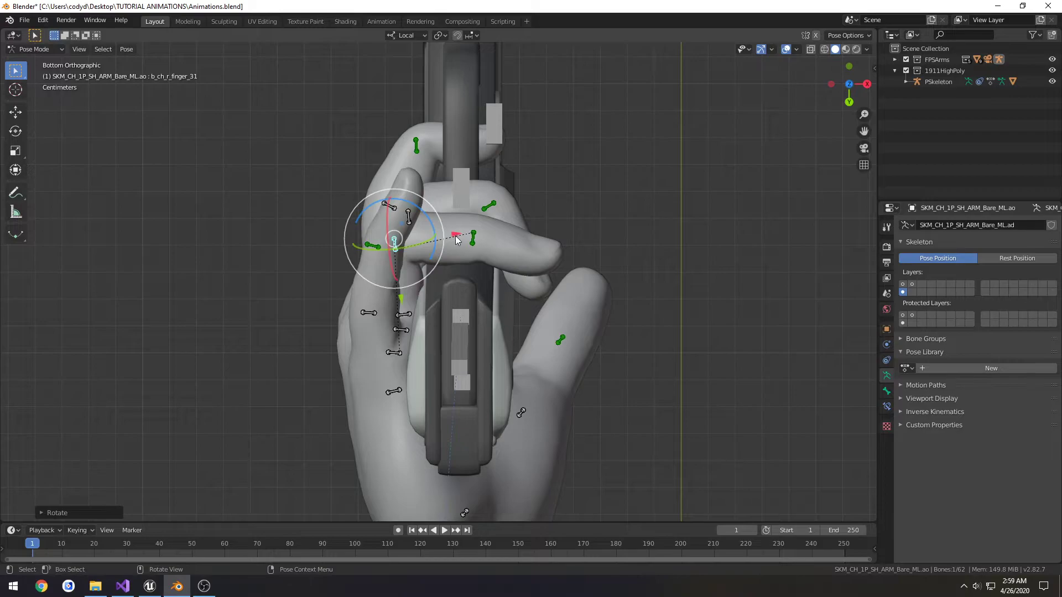
mouse_move(456, 239)
mouse_down()
mouse_move(497, 236)
mouse_move(469, 242)
mouse_up()
click(499, 236)
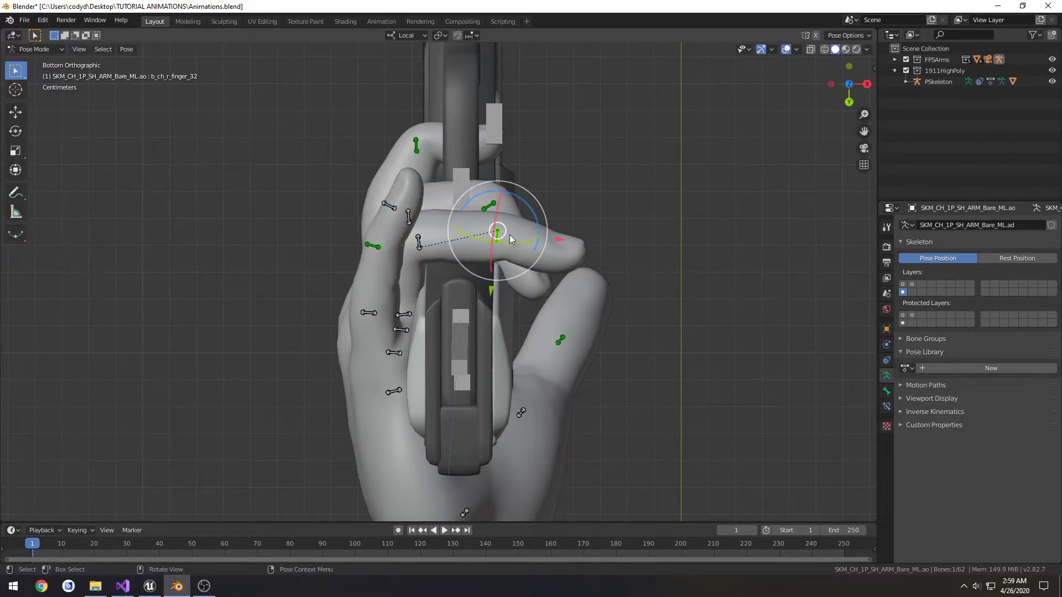
drag(542, 229, 543, 255)
Rotate and move the ring finger's base bone, b_ch_r_finger_30, up toward the middle finger, and save the file
middle_drag(542, 255, 483, 382)
click(386, 387)
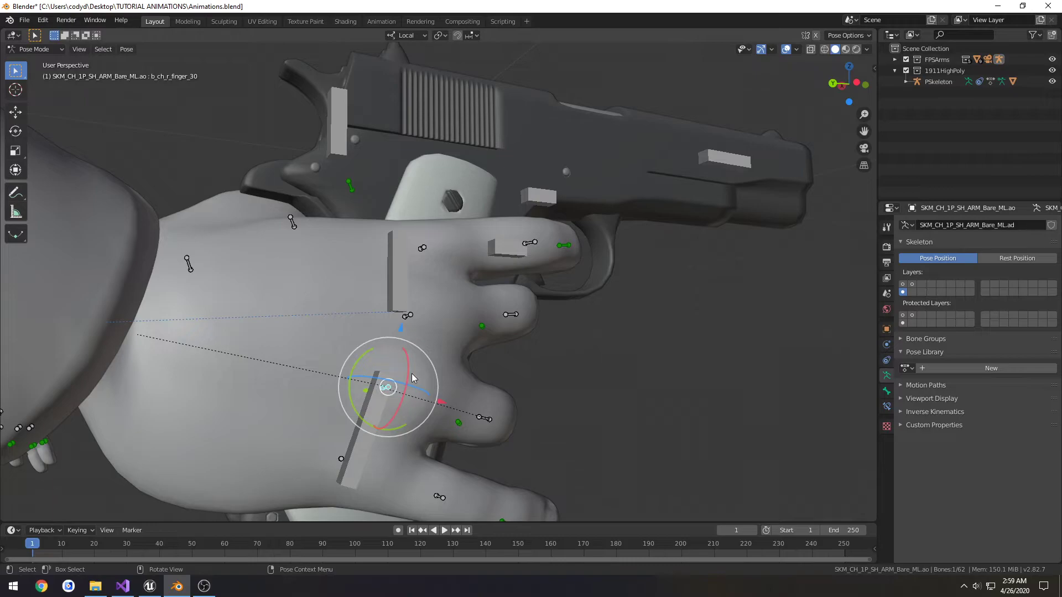
mouse_move(412, 374)
middle_down()
mouse_move(456, 355)
mouse_move(399, 364)
middle_up()
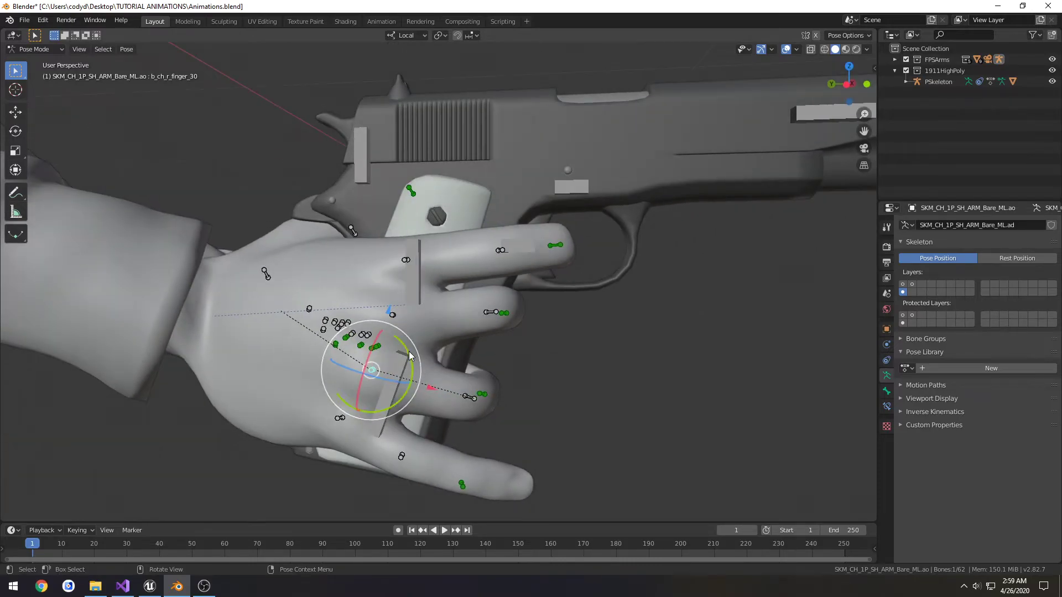
mouse_move(410, 355)
mouse_down()
mouse_move(403, 333)
mouse_move(381, 326)
mouse_move(403, 344)
mouse_up()
drag(376, 306, 382, 306)
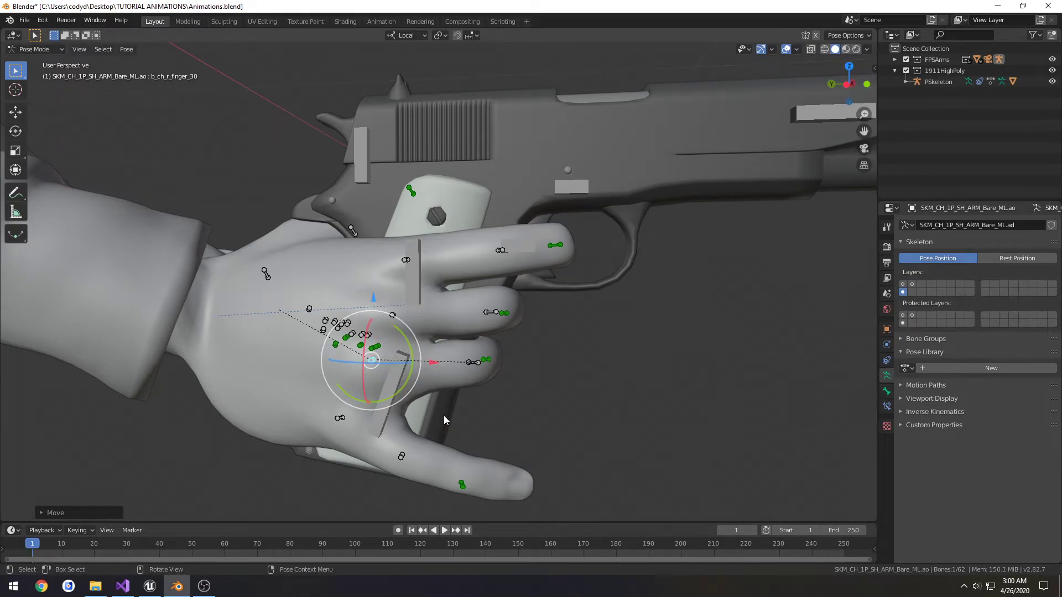
middle_drag(443, 416, 450, 352)
key(ctrl+s)
middle_drag(539, 310, 598, 324)
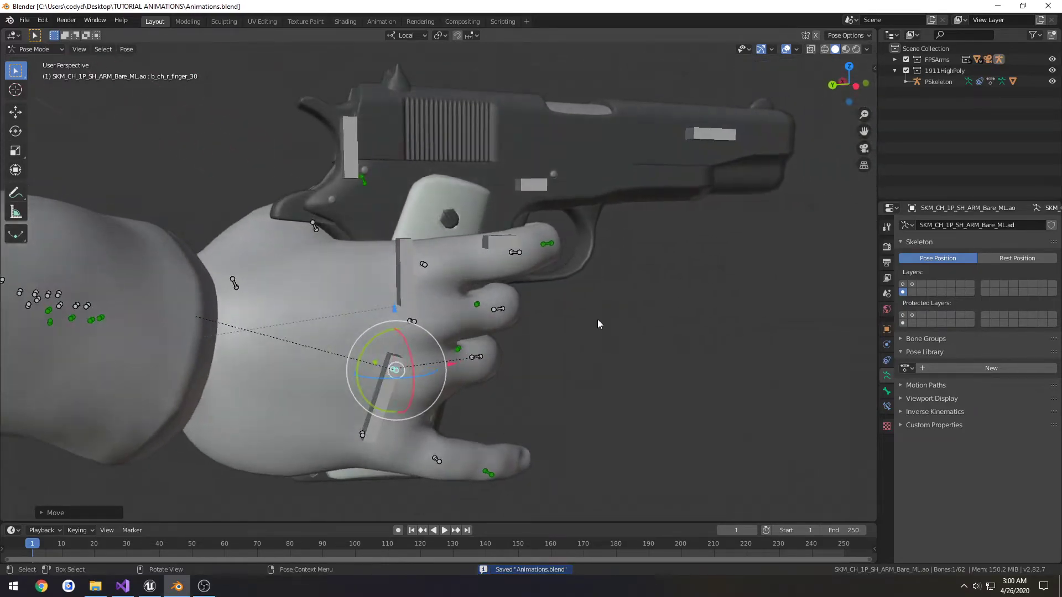
Rotate the middle finger's base bone, b_ch_r_finger_20, very slightly about its local Y axis and save the file again
click(419, 322)
middle_drag(412, 295, 381, 283)
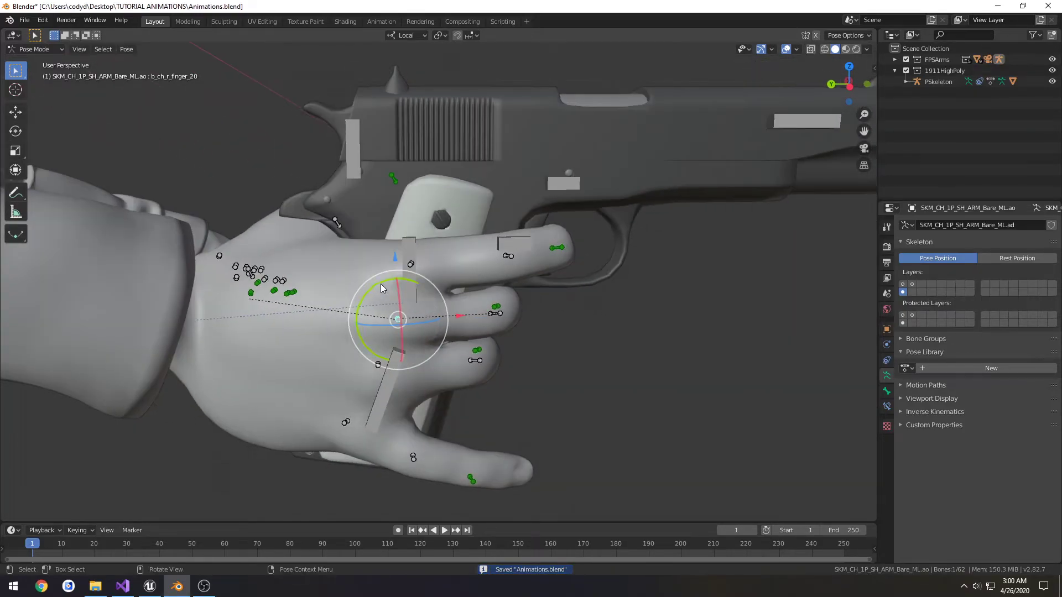
drag(382, 283, 383, 283)
click(385, 281)
middle_drag(532, 309, 479, 395)
key(ctrl+s)
Rotate the right little finger's base bone, b_ch_r_finger_40, about its local Y axis and move it up toward the ring finger
key(ctrl+KP_3)
click(402, 452)
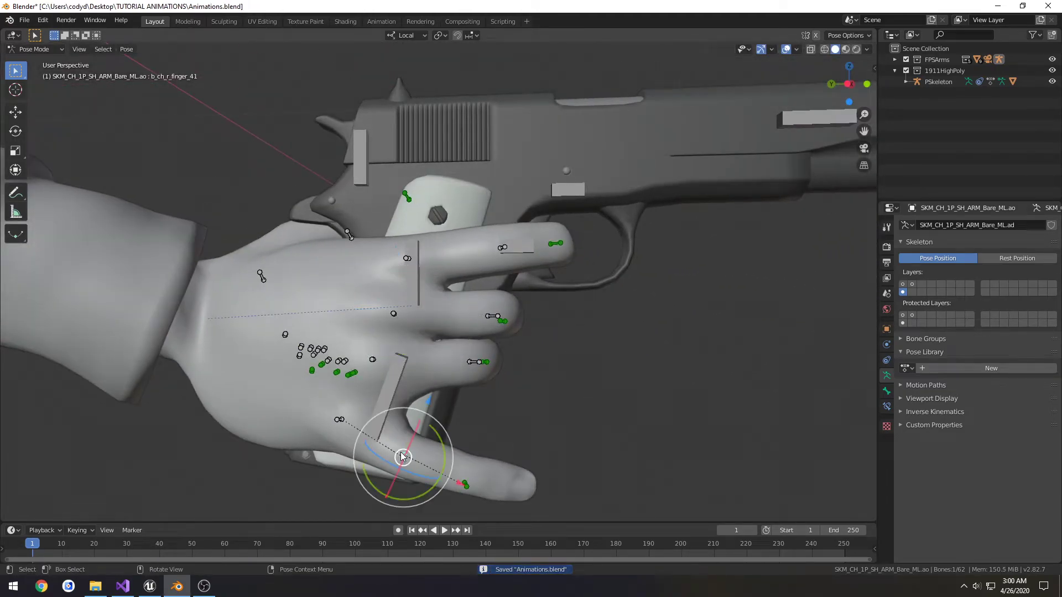
key(KP_5)
click(348, 413)
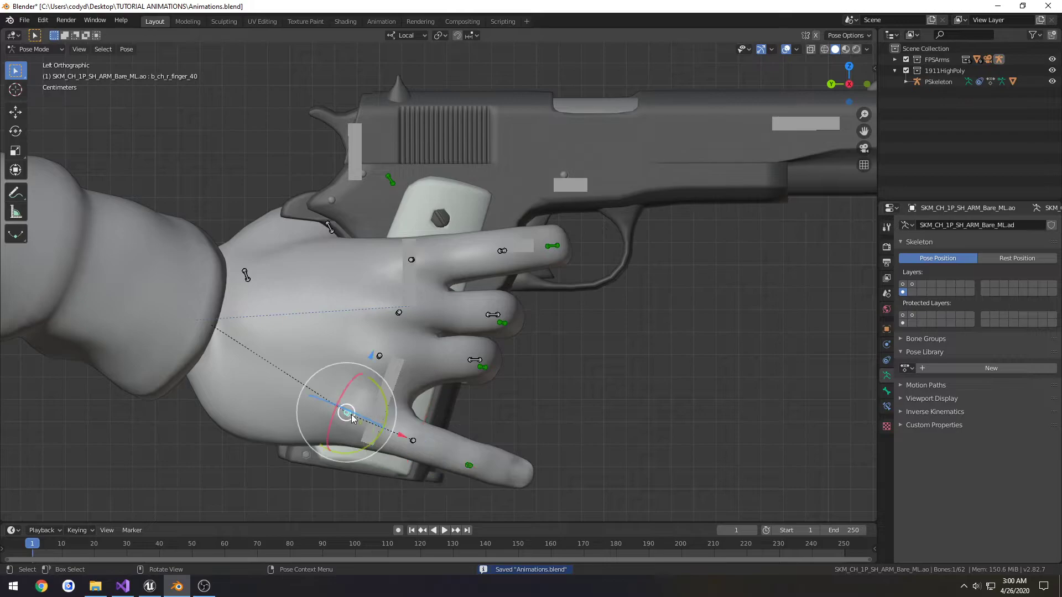
key(ctrl+KP_7)
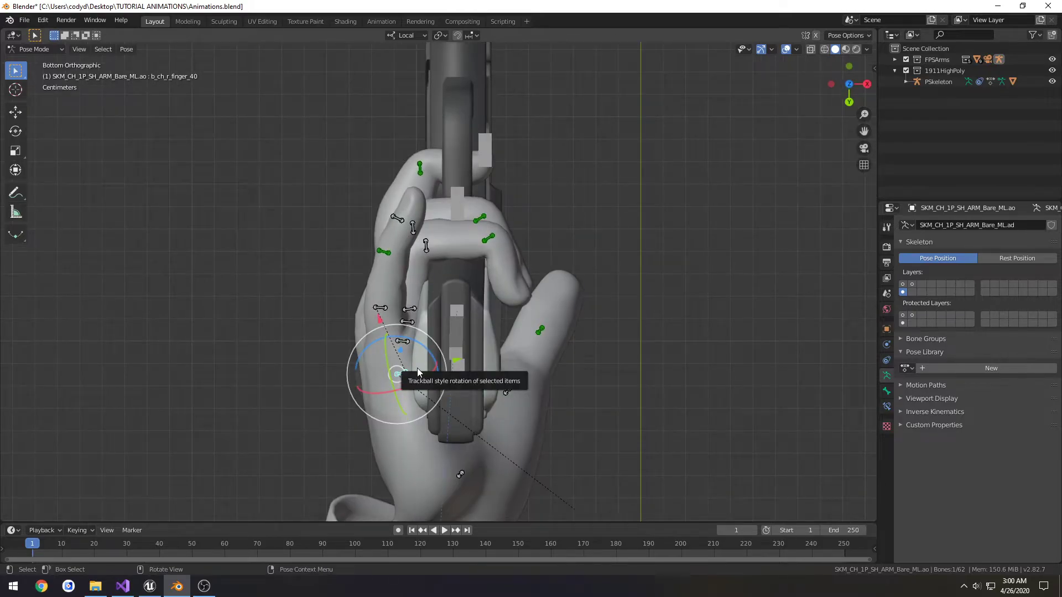
key(ctrl+KP_3)
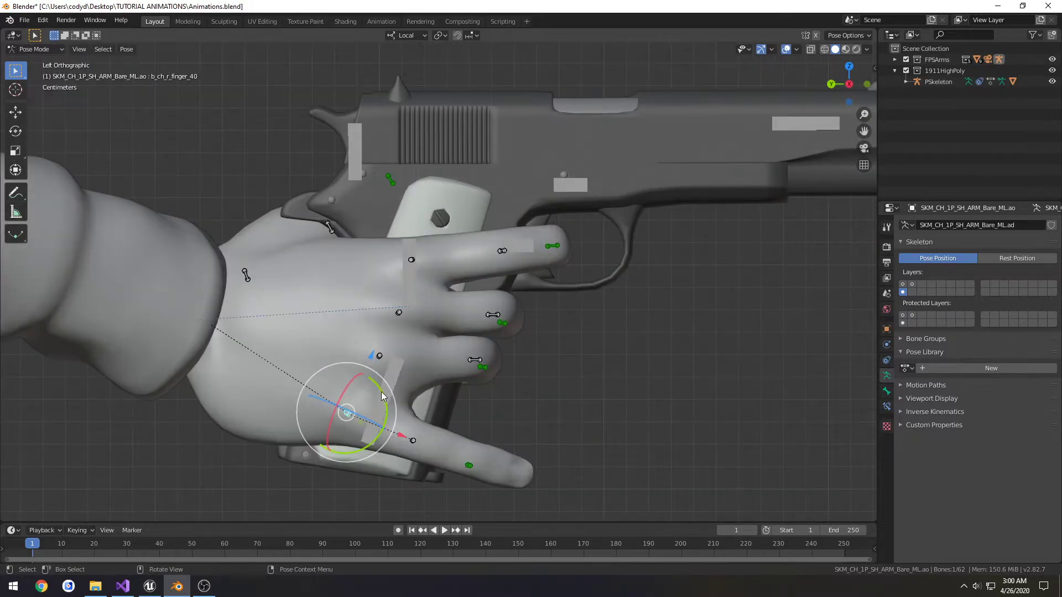
drag(382, 396, 419, 412)
Rotate the little finger's base bone inward and bend its middle bone, b_ch_r_finger_41, across the front of the grip
key(ctrl+KP_7)
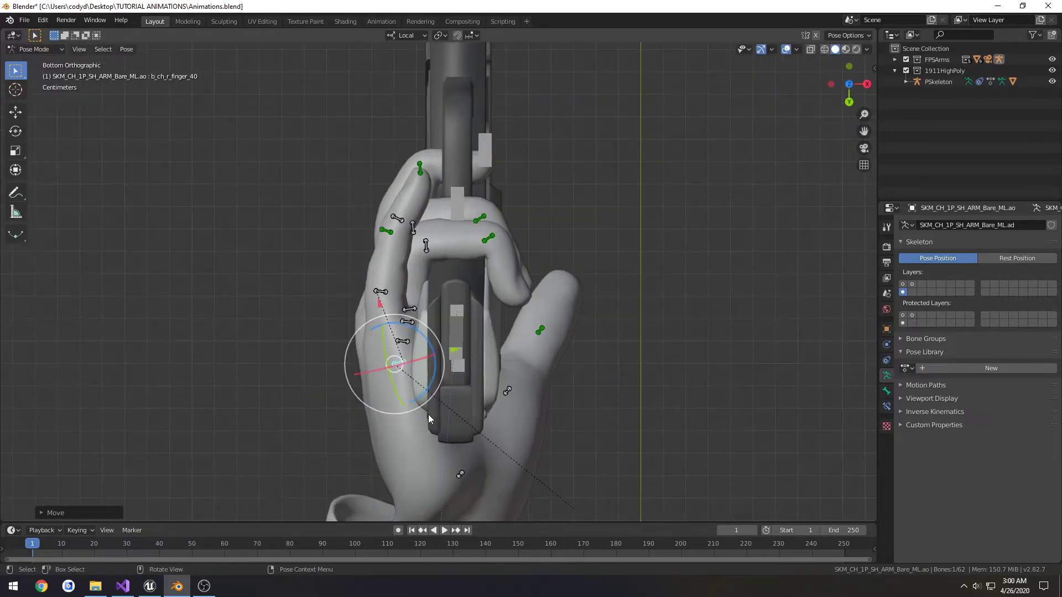
drag(425, 340, 473, 248)
click(409, 292)
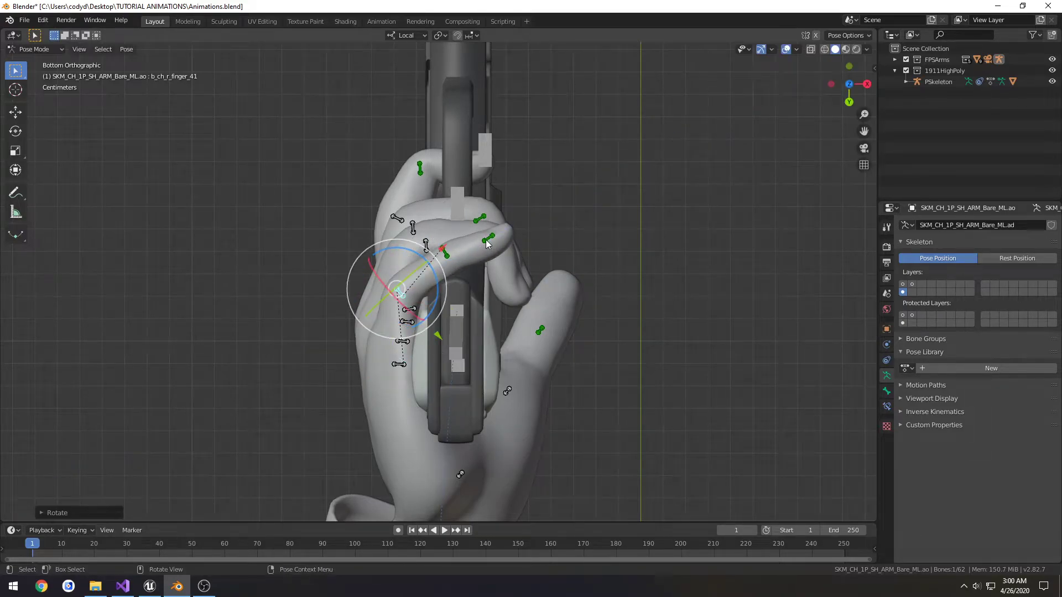
Rotate the little finger's tip bone, b_ch_r_finger_42, to curl the fingertip around the grip
click(486, 244)
middle_drag(487, 244, 485, 313)
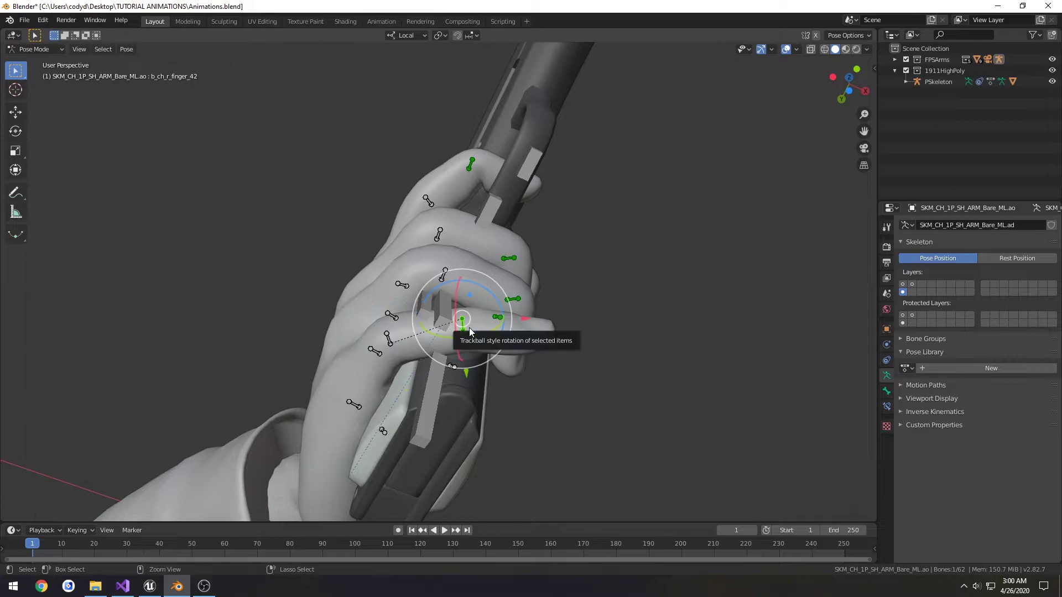
key(ctrl+KP_1)
drag(478, 235, 521, 264)
Move the little finger's base bone, b_ch_r_finger_40, forward in the bottom view so the finger clears the grip
middle_drag(521, 264, 386, 378)
click(336, 386)
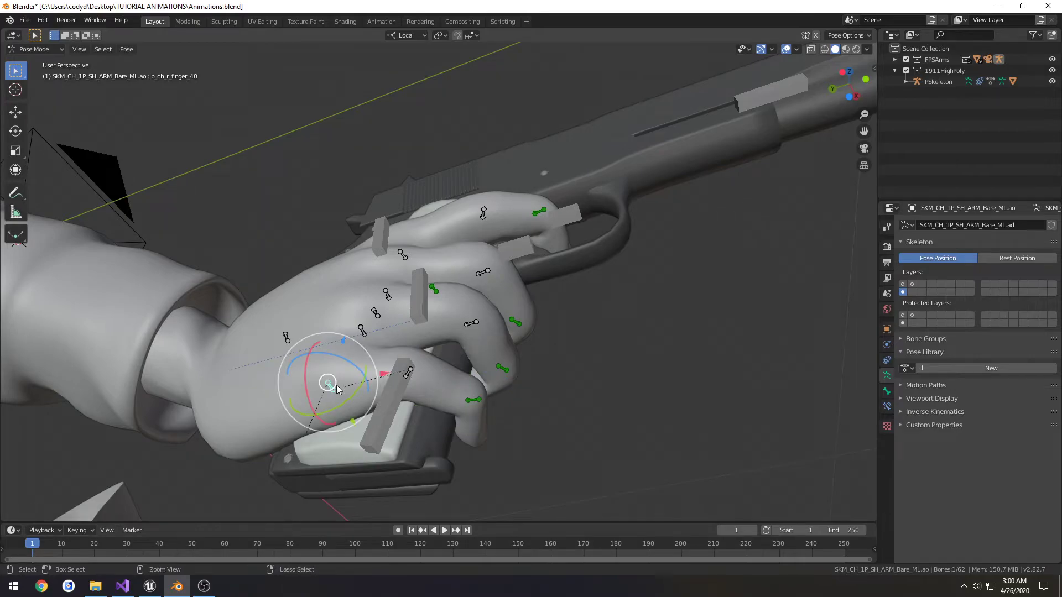
key(ctrl+KP_1)
key(g)
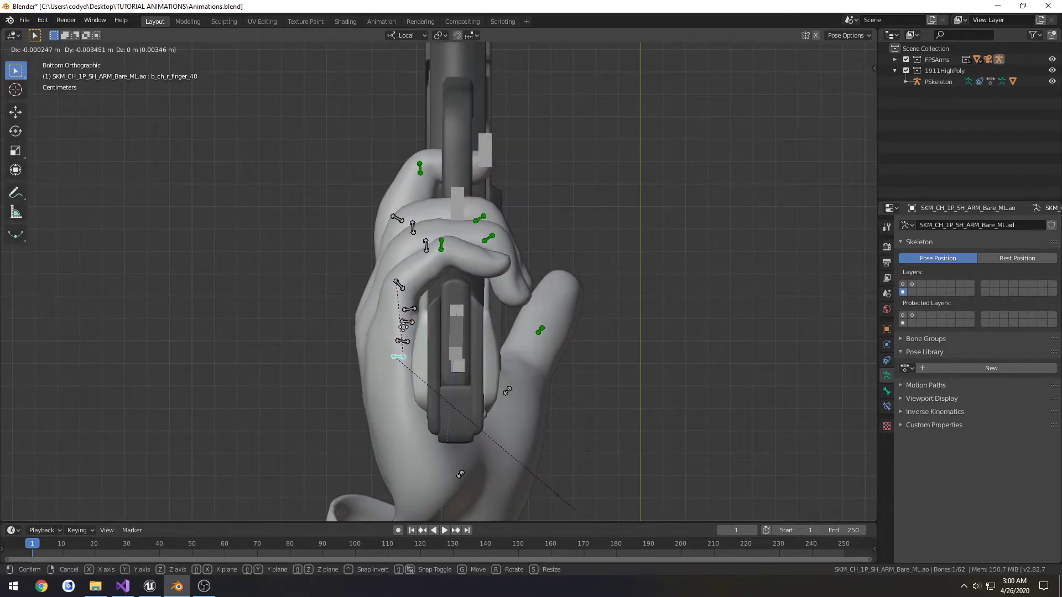
click(406, 280)
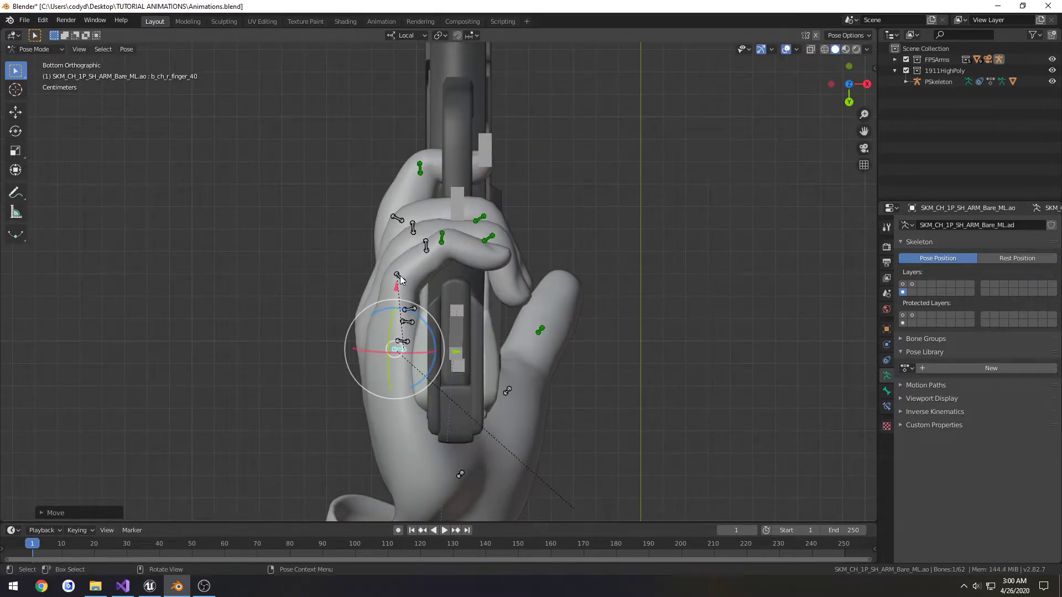
Rotate the little finger's middle bone, b_ch_r_finger_41, slightly about its local Z axis and move it about 4 mm toward the grip
click(399, 277)
key(r)
key(z)
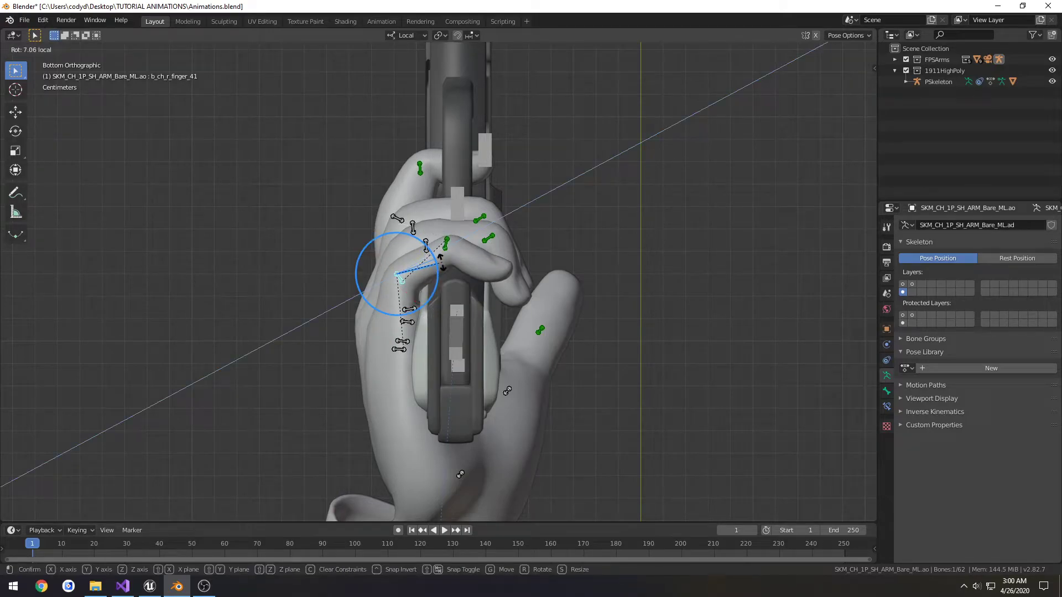
click(440, 265)
key(g)
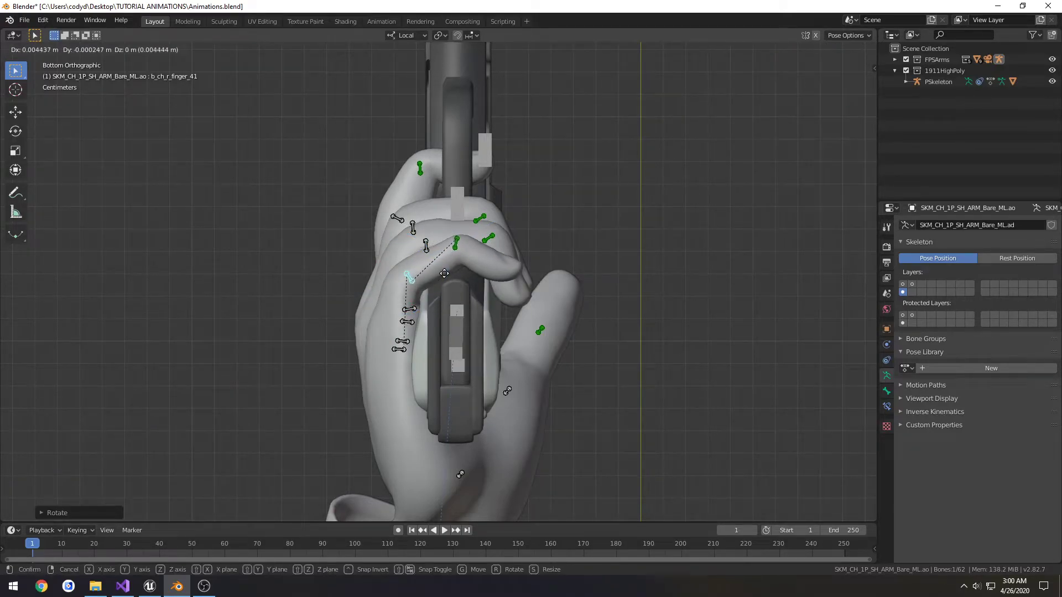
click(466, 271)
Select the little finger's tip bone, b_ch_r_finger_42
click(465, 252)
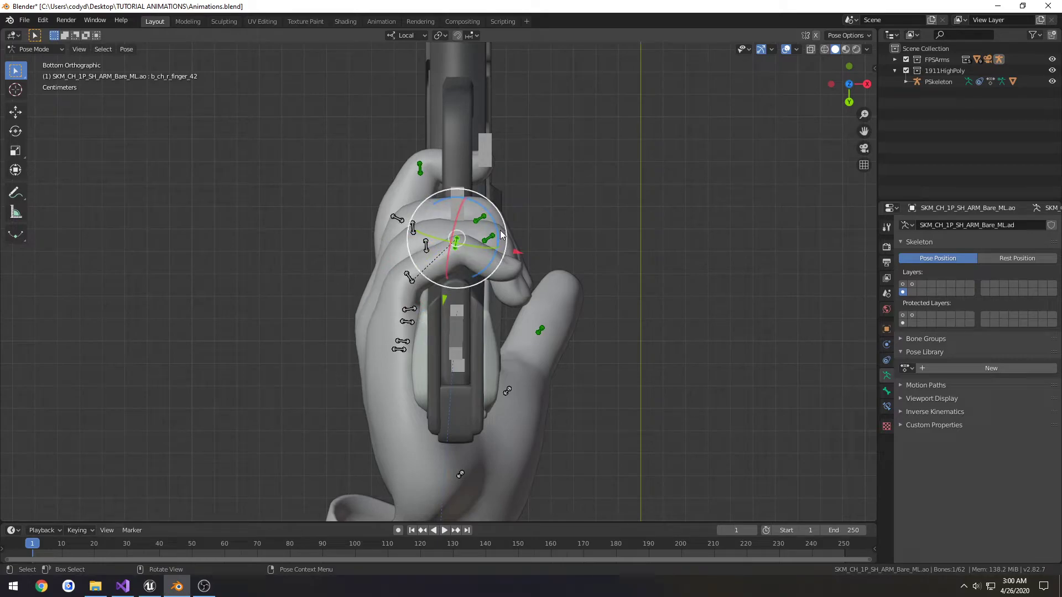
Rotate the right pinky bone b_ch_r_finger_42 to curl the fingertip around the front of the pistol grip
click(498, 235)
click(455, 247)
drag(495, 227, 499, 237)
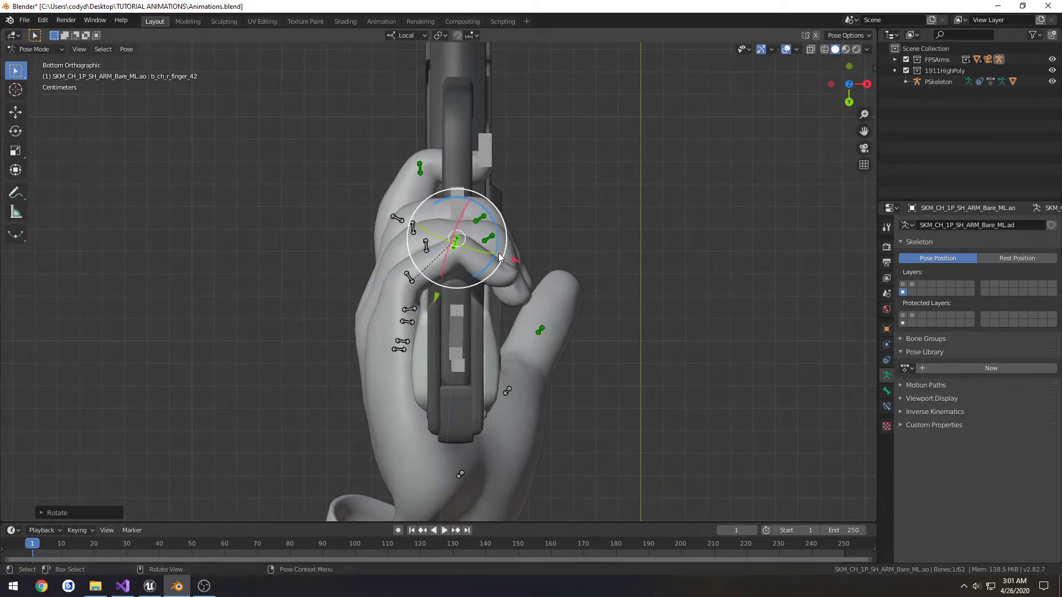
Rotate the right pinky's base bone b_ch_r_finger_40 and move it about 0.004 m in the left side view
middle_drag(501, 243, 365, 423)
click(365, 423)
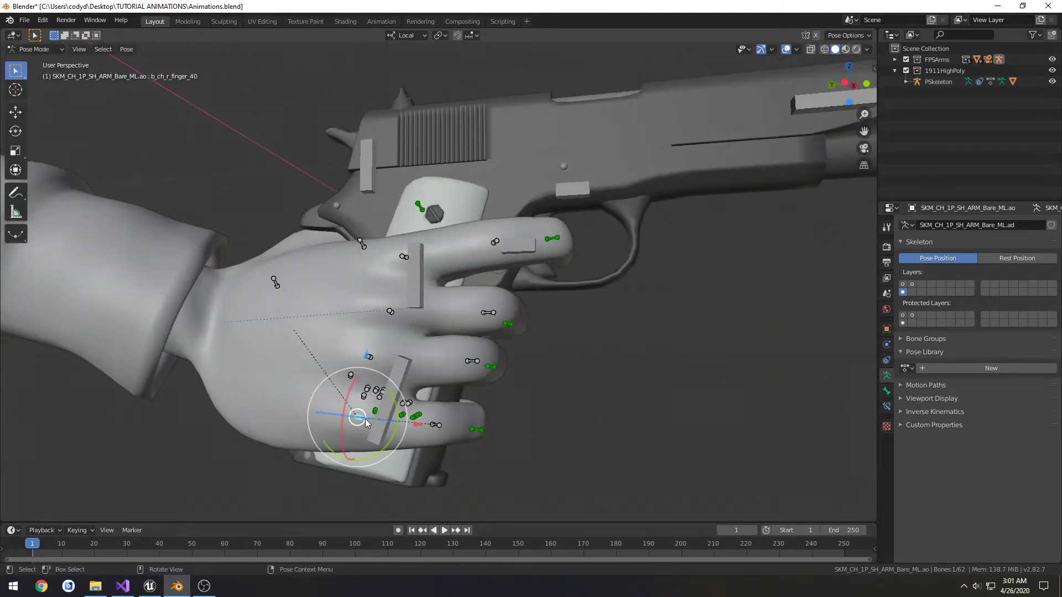
key(ctrl+KP_3)
drag(397, 417, 410, 426)
key(g)
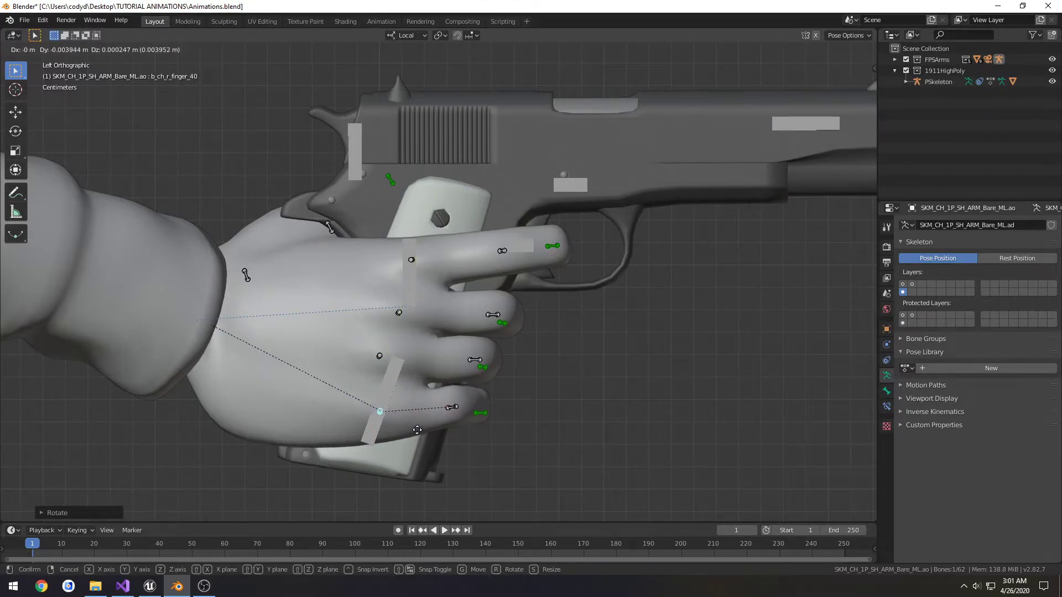
click(417, 431)
Refine the right pinky's wrap around the grip by rotating its middle and base bones in the bottom view, and save the file
middle_drag(409, 426, 410, 426)
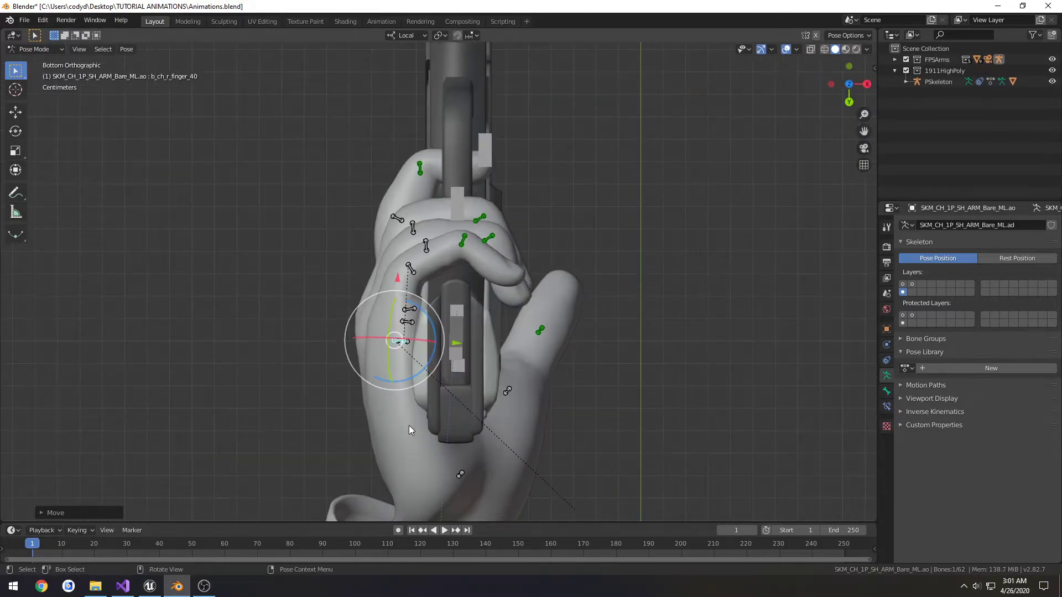
middle_drag(479, 333, 476, 284)
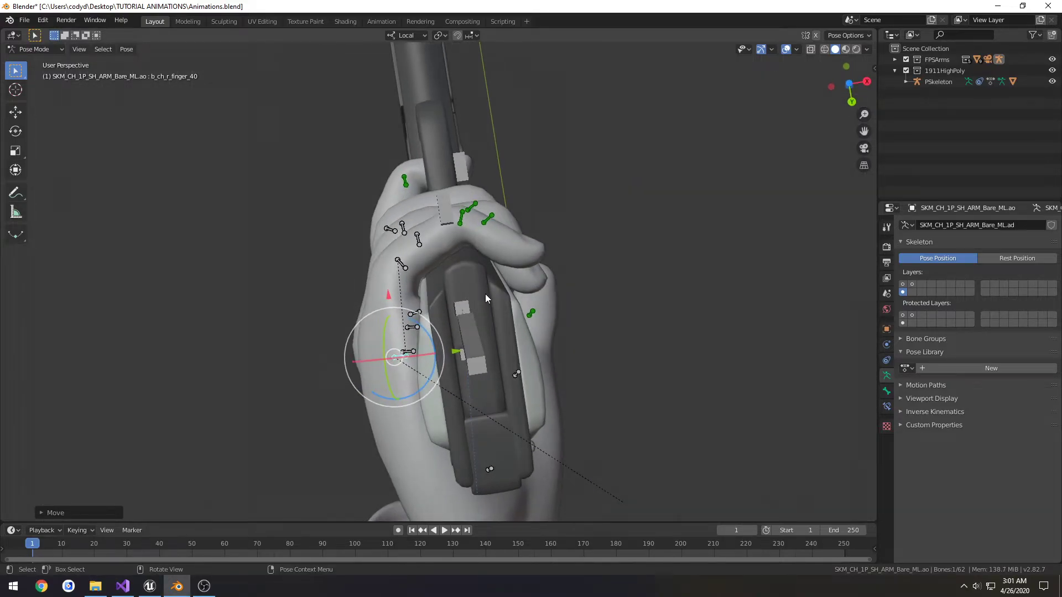
key(ctrl+KP_7)
click(415, 269)
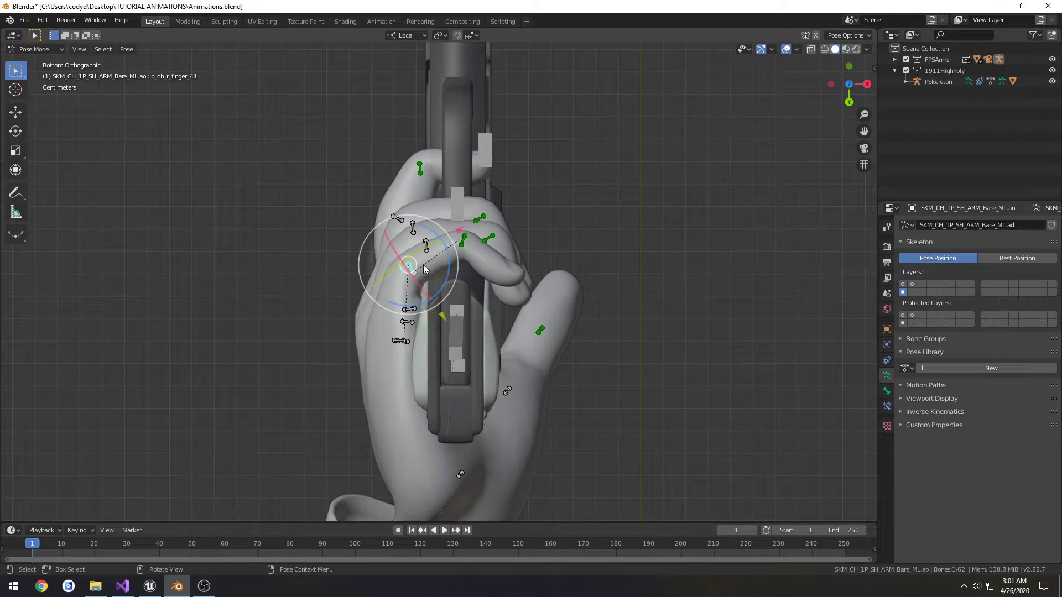
drag(450, 254, 451, 262)
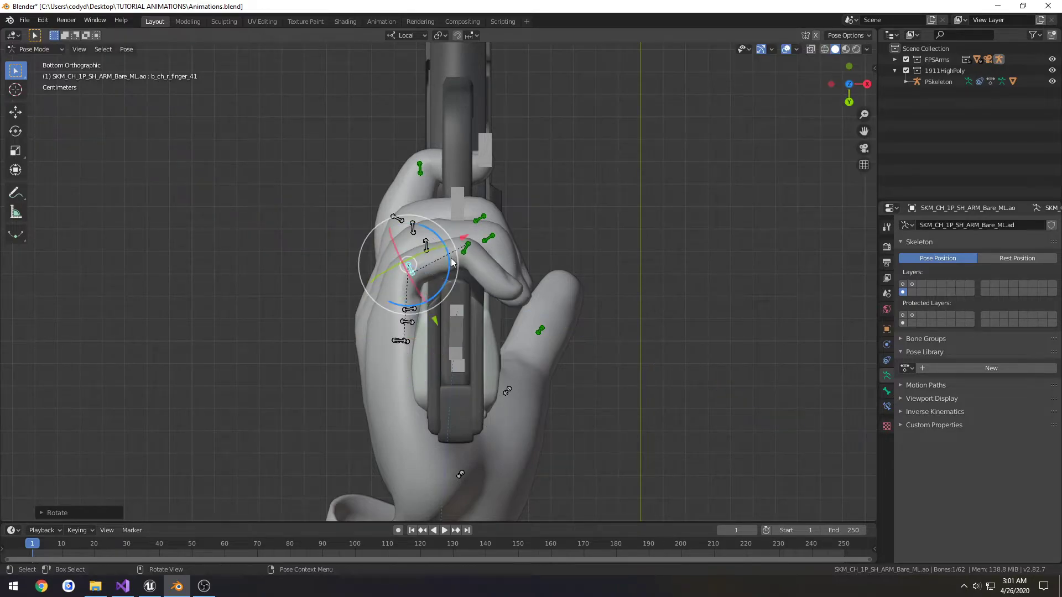
click(398, 341)
drag(421, 313, 460, 271)
click(418, 271)
key(ctrl+s)
Display the armature's first bone layer and move the left IK hand bone about 0.58 m inward and forward in the top view
middle_drag(611, 240, 497, 320)
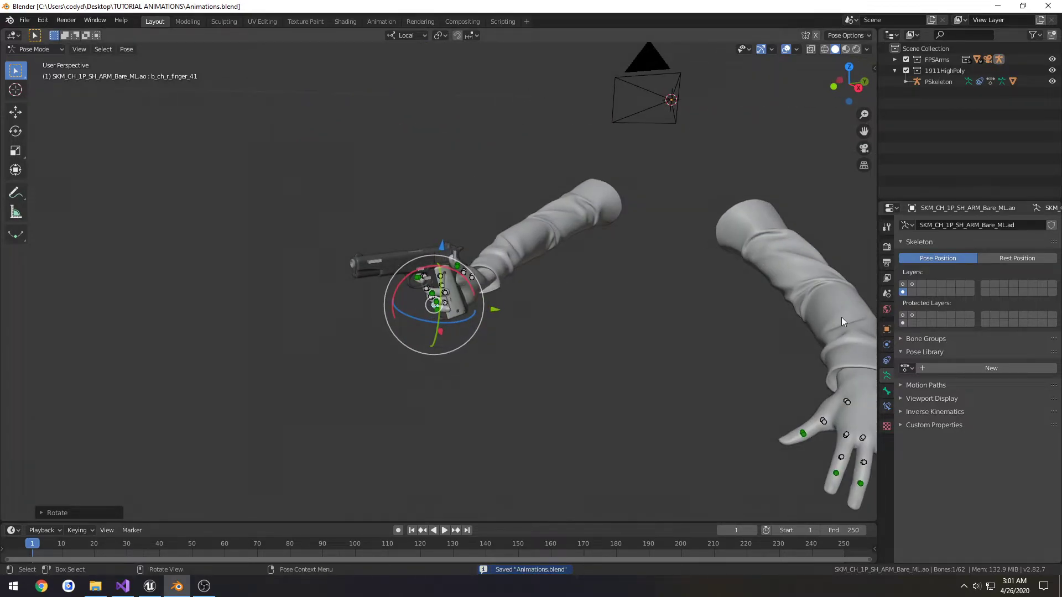
click(904, 285)
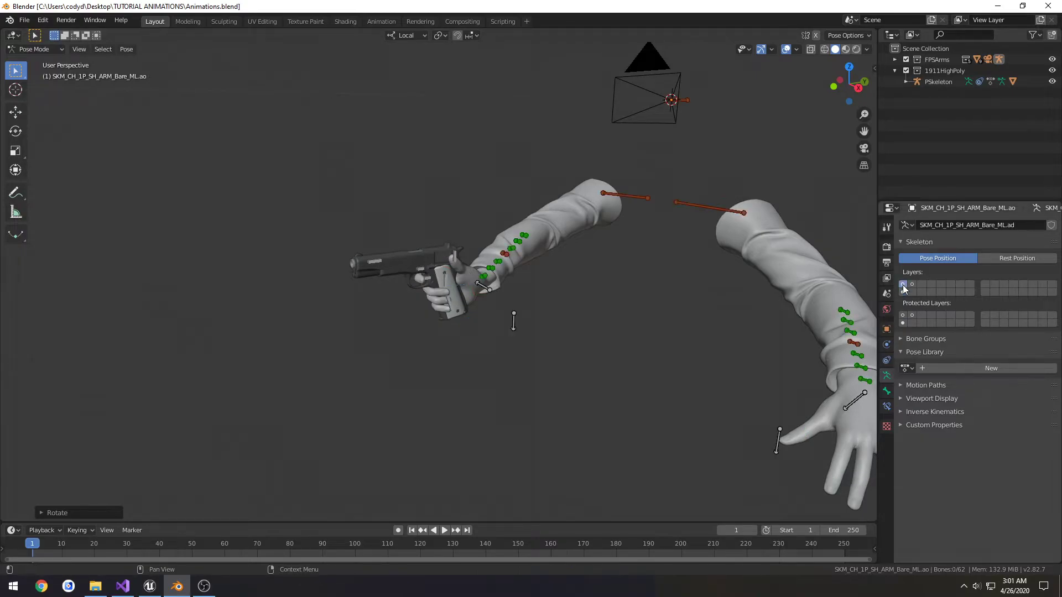
click(854, 400)
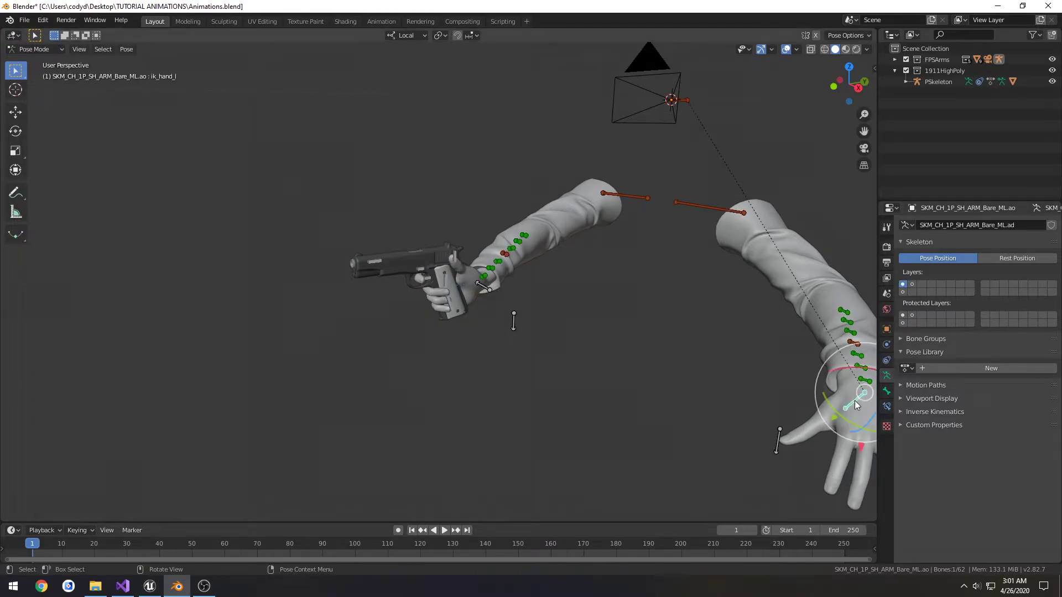
middle_drag(855, 401, 743, 387)
key(KP_7)
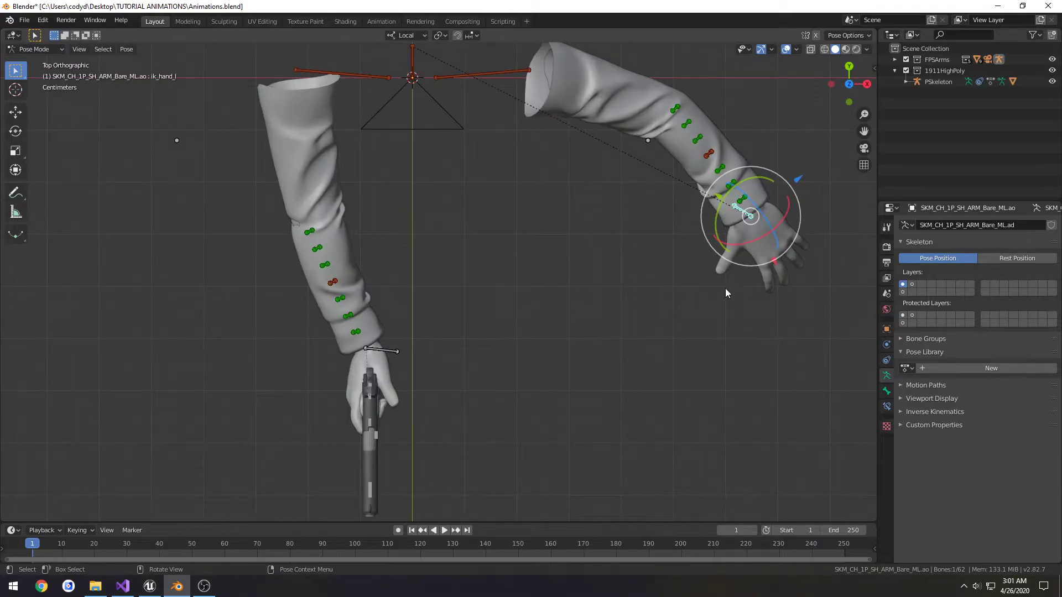
key(g)
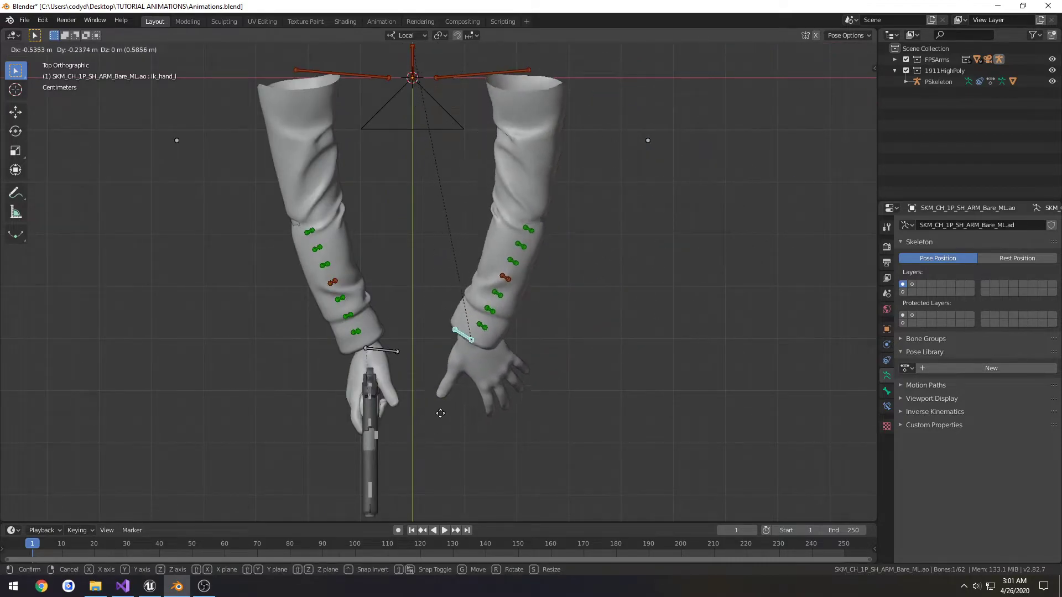
click(444, 407)
Rotate the left IK hand bone about its local Z and X axes to turn the palm toward the pistol
middle_drag(444, 407, 446, 413)
key(KP_3)
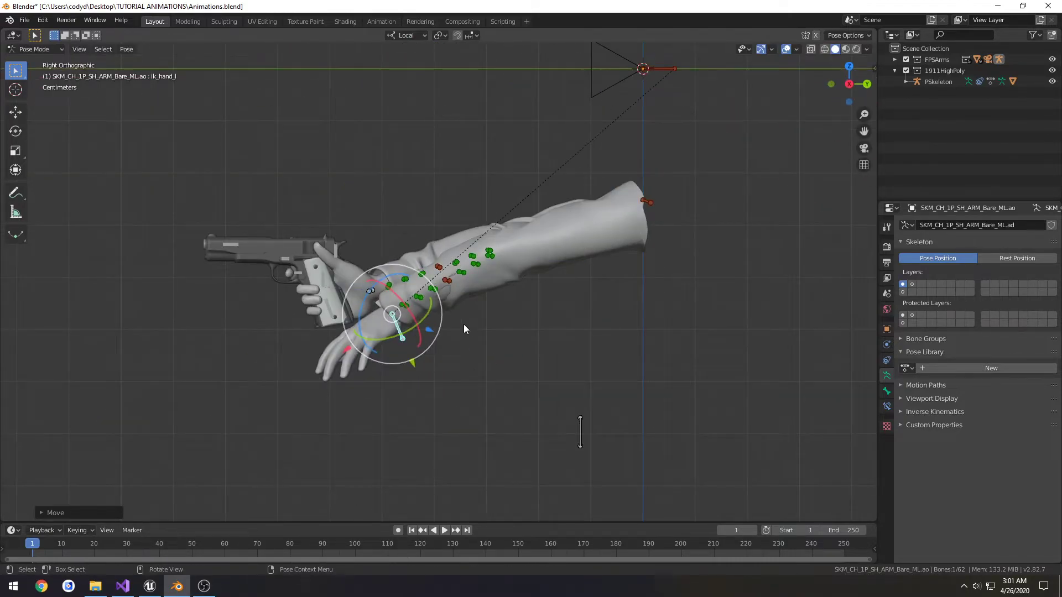
key(KP_1)
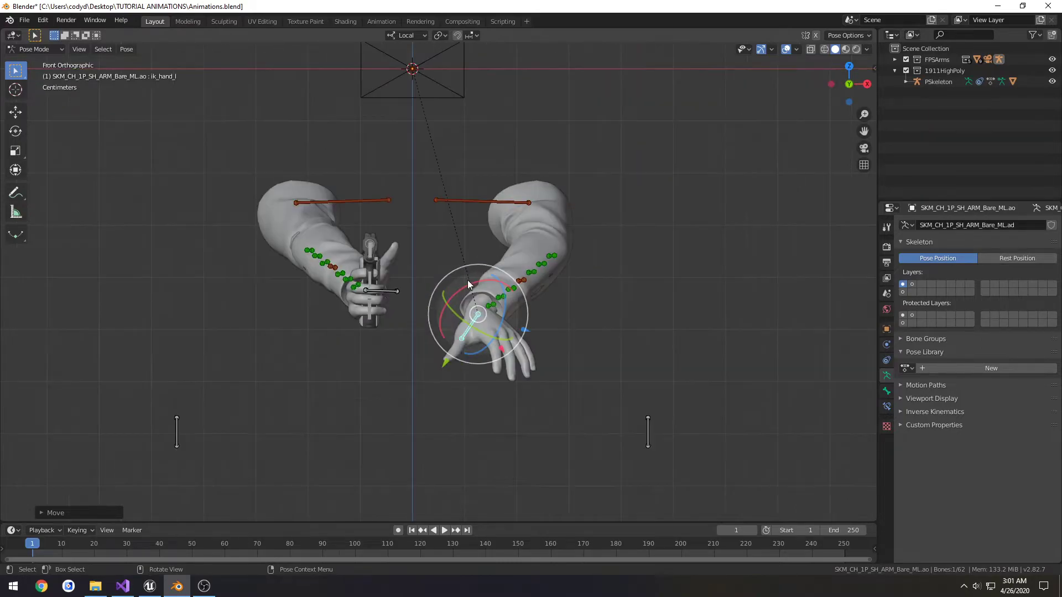
key(r)
key(z)
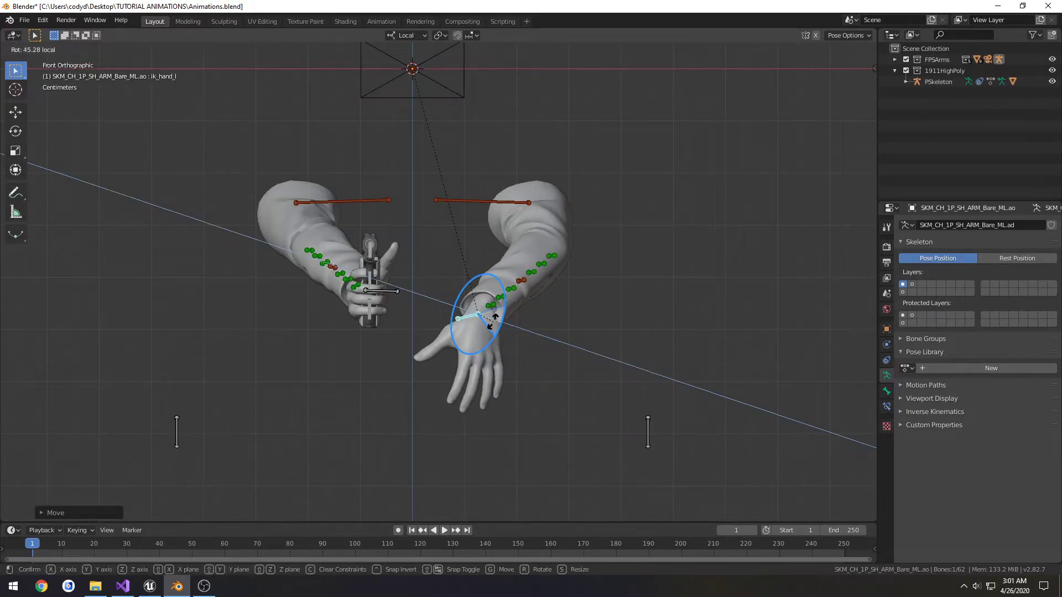
click(492, 307)
key(r)
key(x)
click(499, 311)
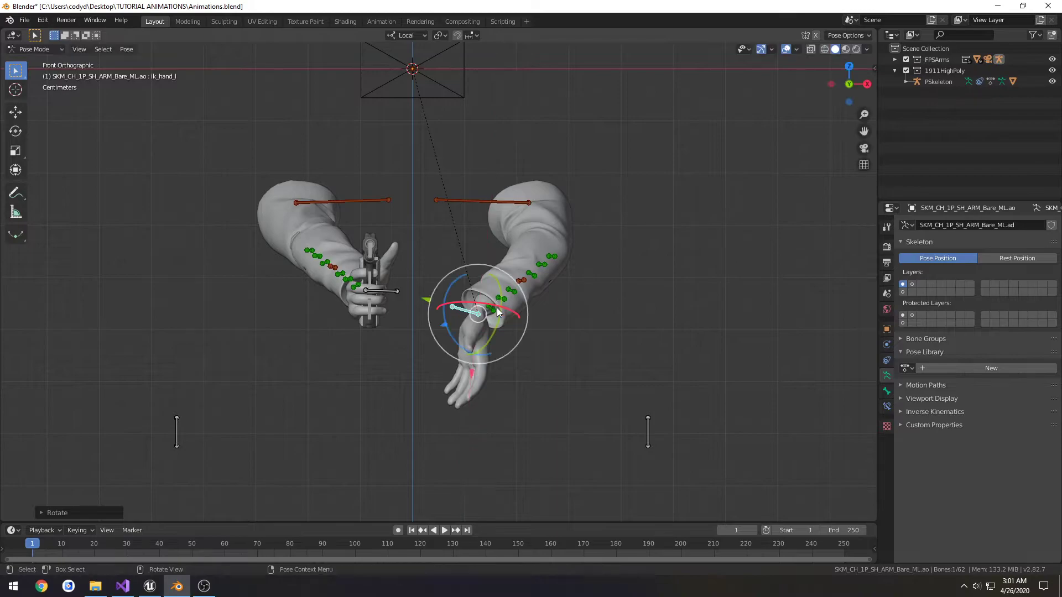
Rotate the left IK hand bone about its local Y axis and raise it about 0.05 m to grip height
key(KP_3)
key(r)
key(y)
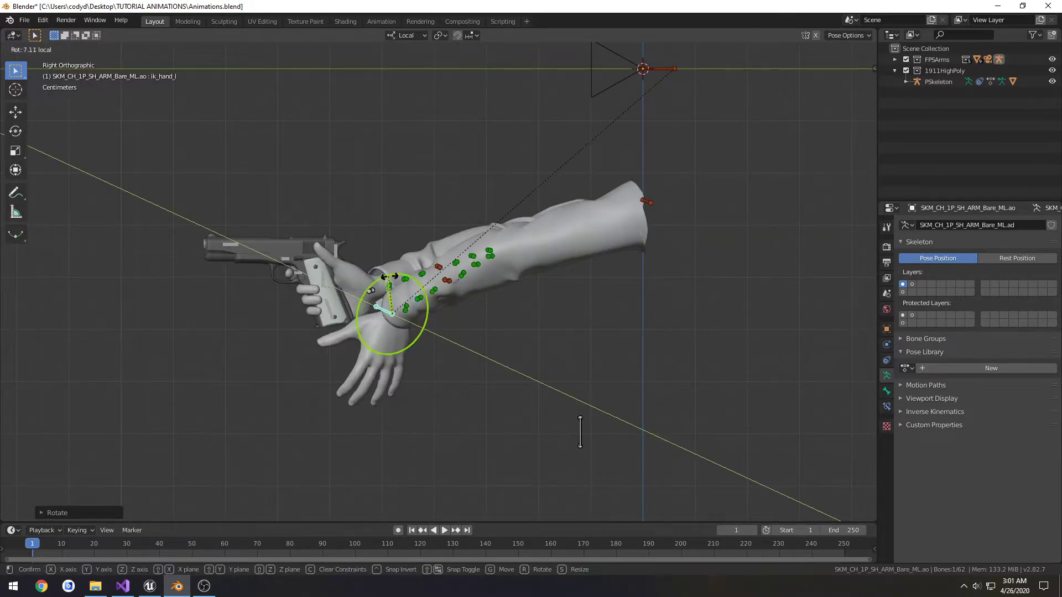
click(451, 319)
key(g)
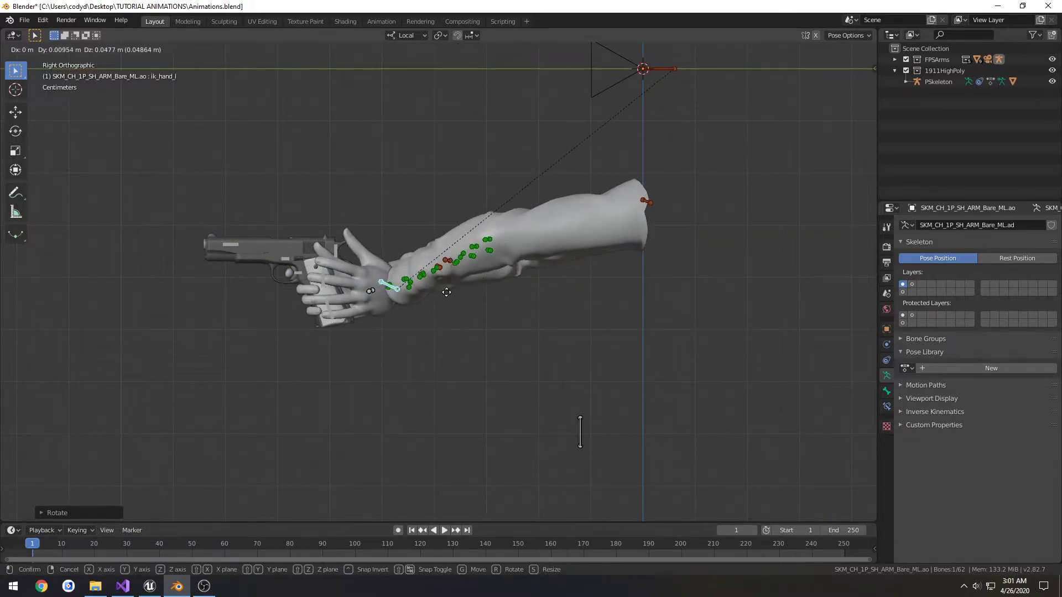
click(444, 292)
In the top view, rotate the left hand to point forward and shift it about 0.03 m toward the pistol
key(KP_7)
key(r)
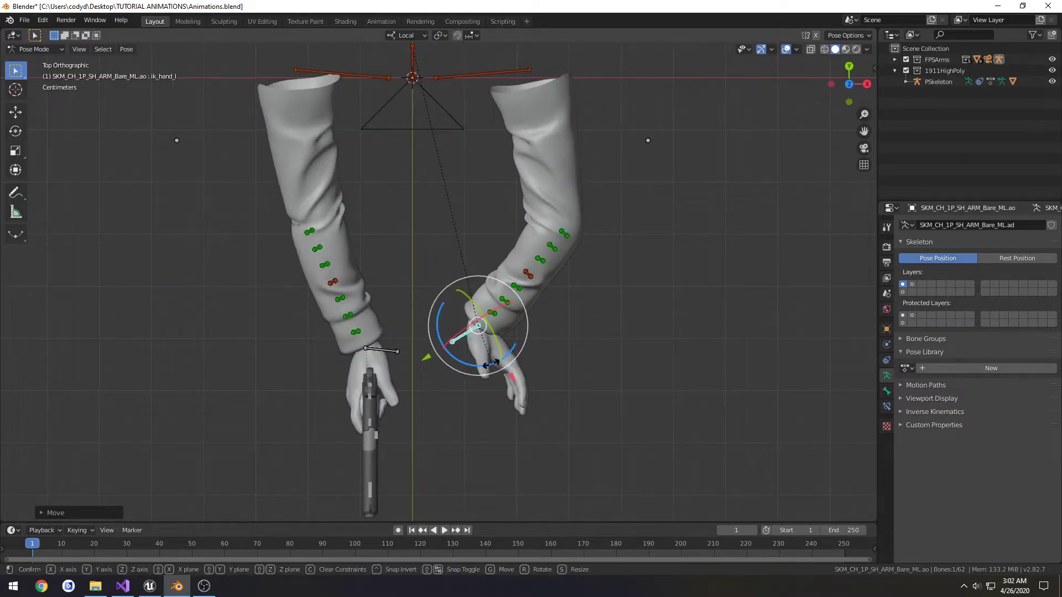
click(490, 372)
key(g)
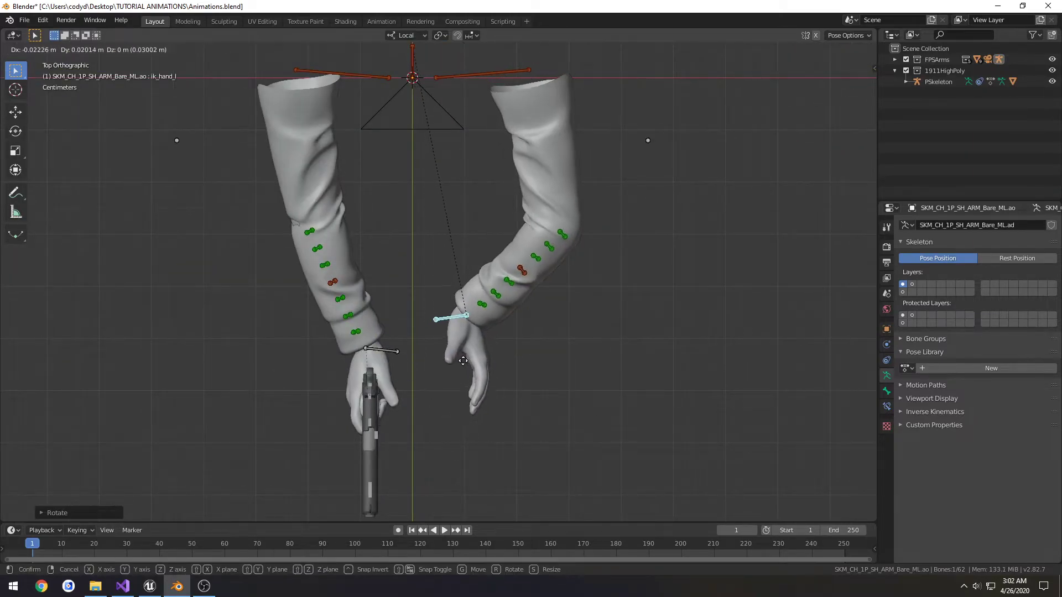
click(464, 360)
Move the right IK hand bone with the pistol backward and inward, close to the centre line
click(387, 353)
key(g)
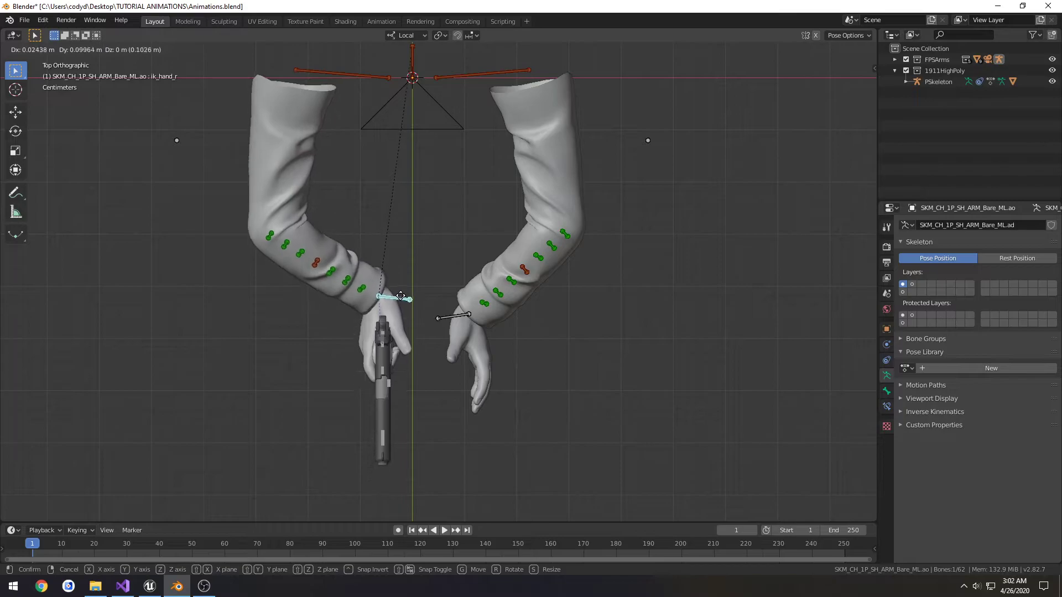
click(423, 255)
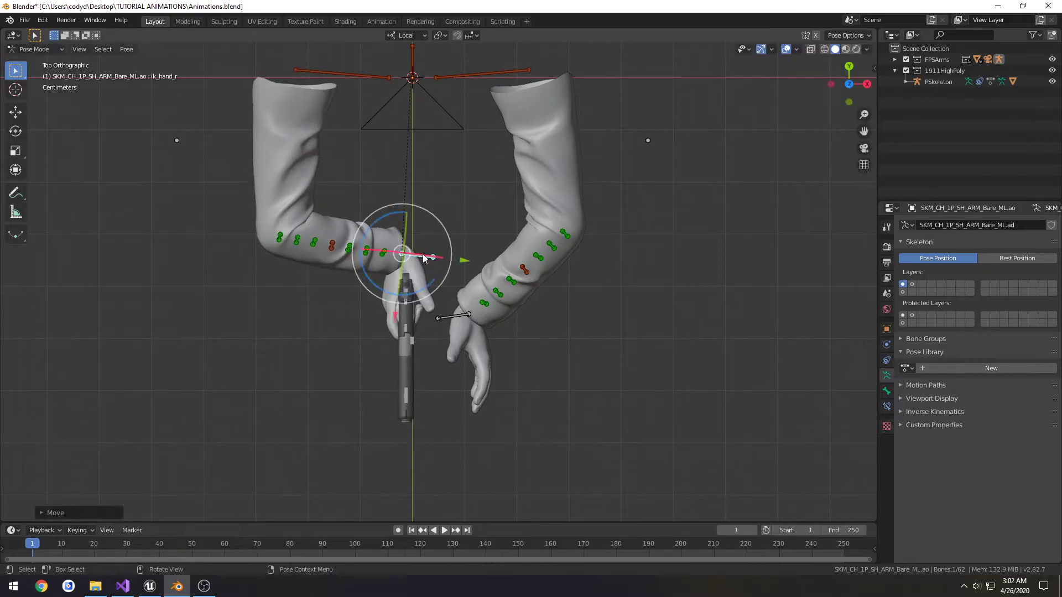
Move the left IK hand bone beside the pistol grip and rotate it about local Z so the fingers turn toward the gun
click(455, 320)
key(g)
click(429, 316)
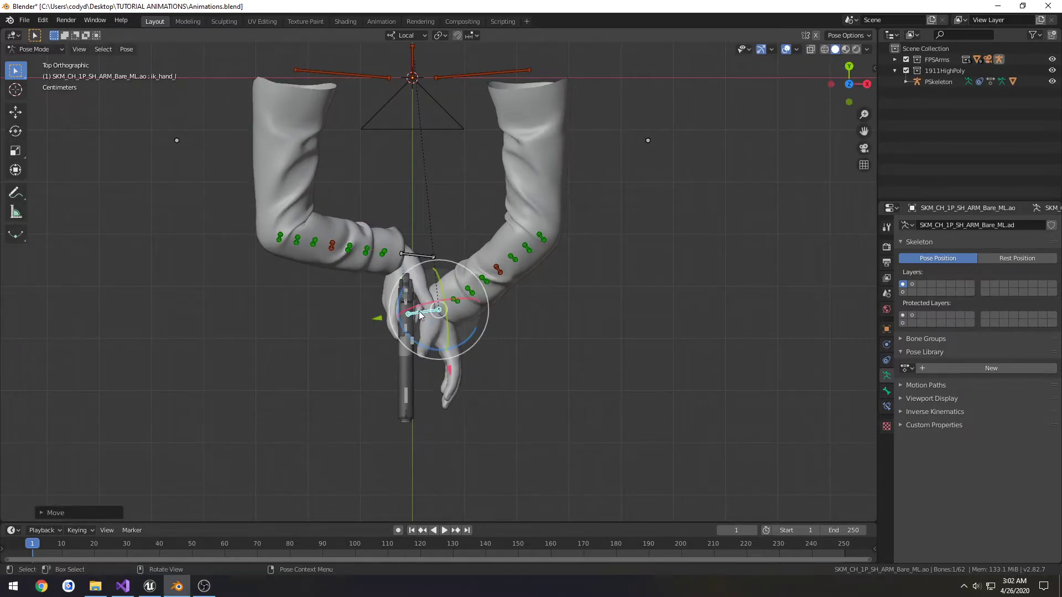
middle_drag(429, 316, 450, 231)
scroll(450, 236, up, 3)
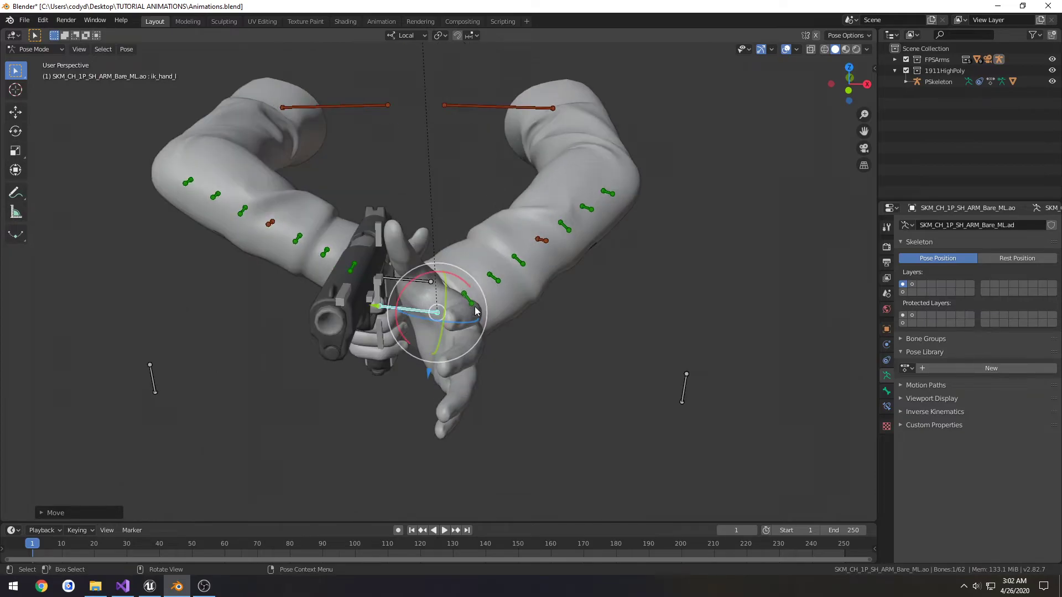
key(KP_7)
key(r)
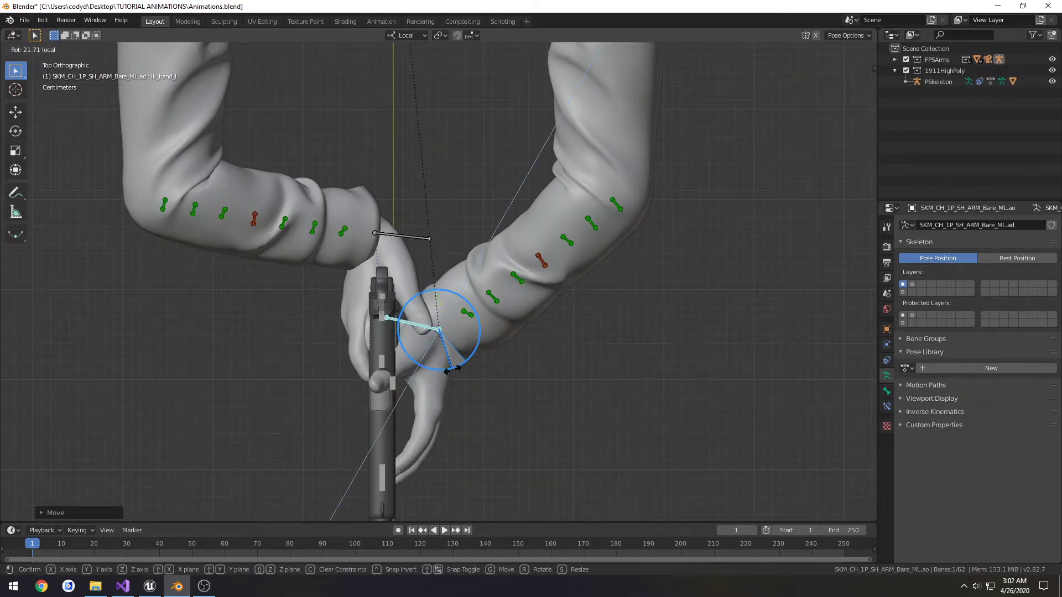
click(449, 367)
Select both IK hand bones together and look at the pose through the scene camera
middle_drag(449, 366, 410, 238)
key(KP_7)
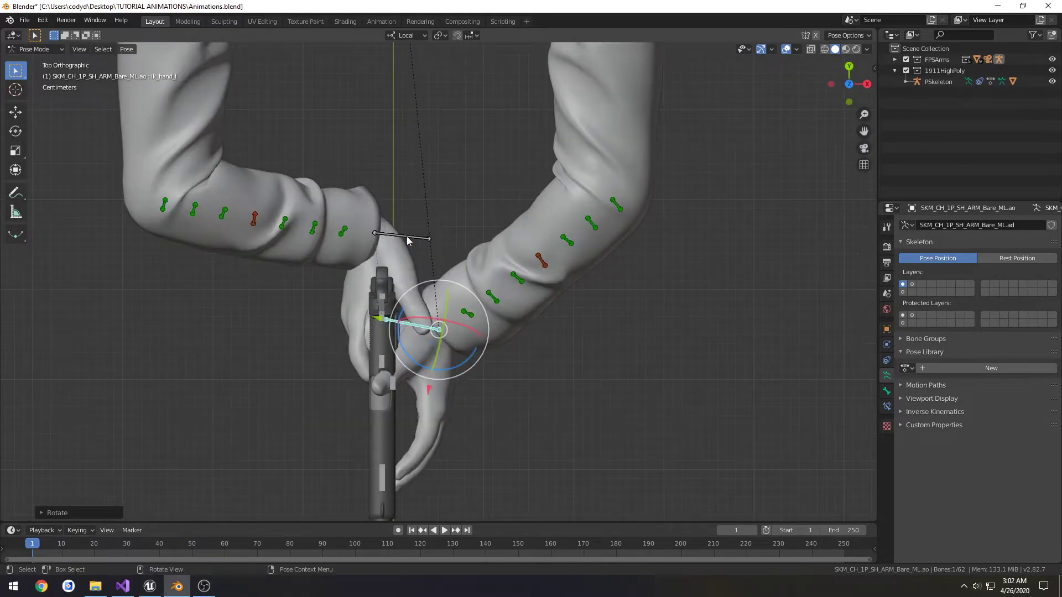
key(KP_1)
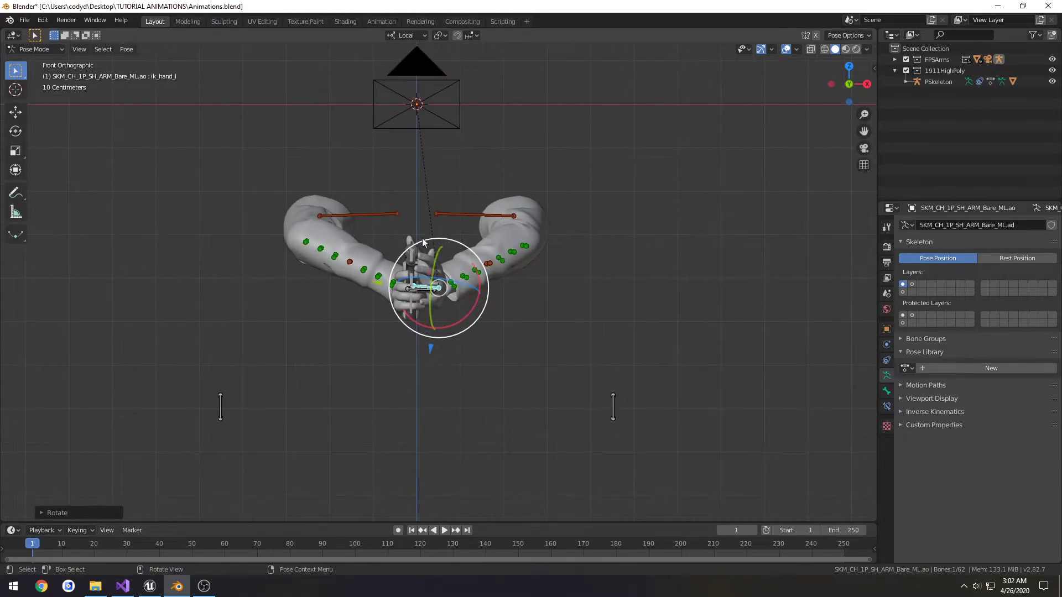
middle_drag(440, 296, 452, 335)
shift+click(411, 290)
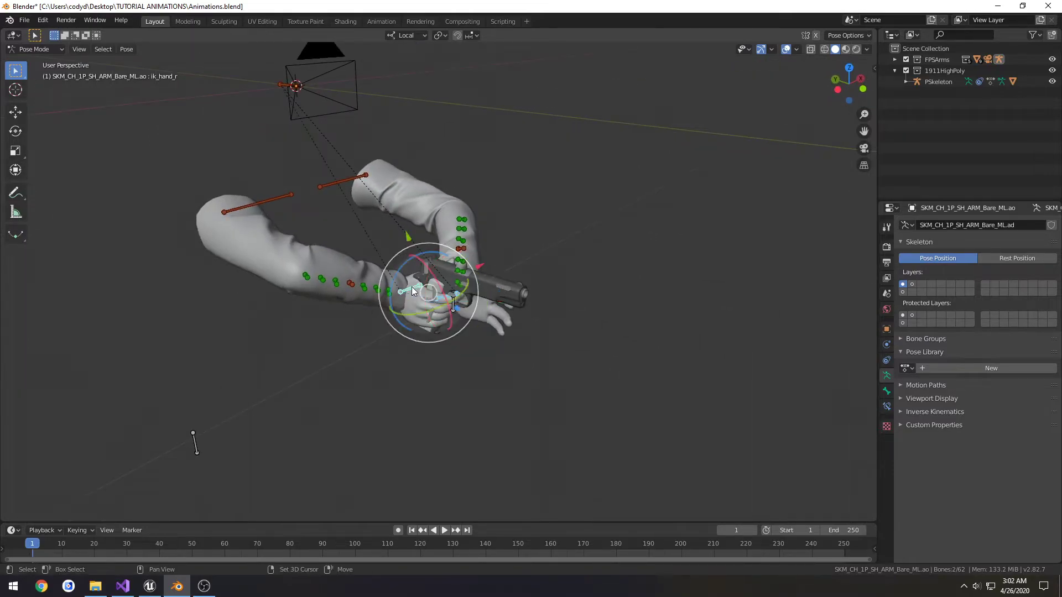
key(KP_0)
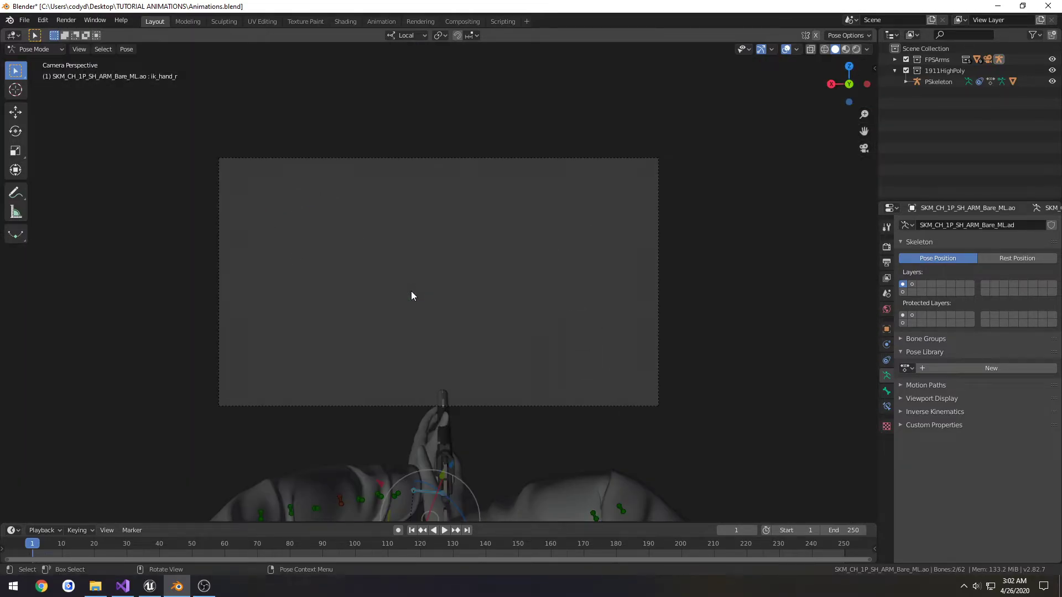
Try to move both IK hand bones along their local Z axes
key(g)
key(z)
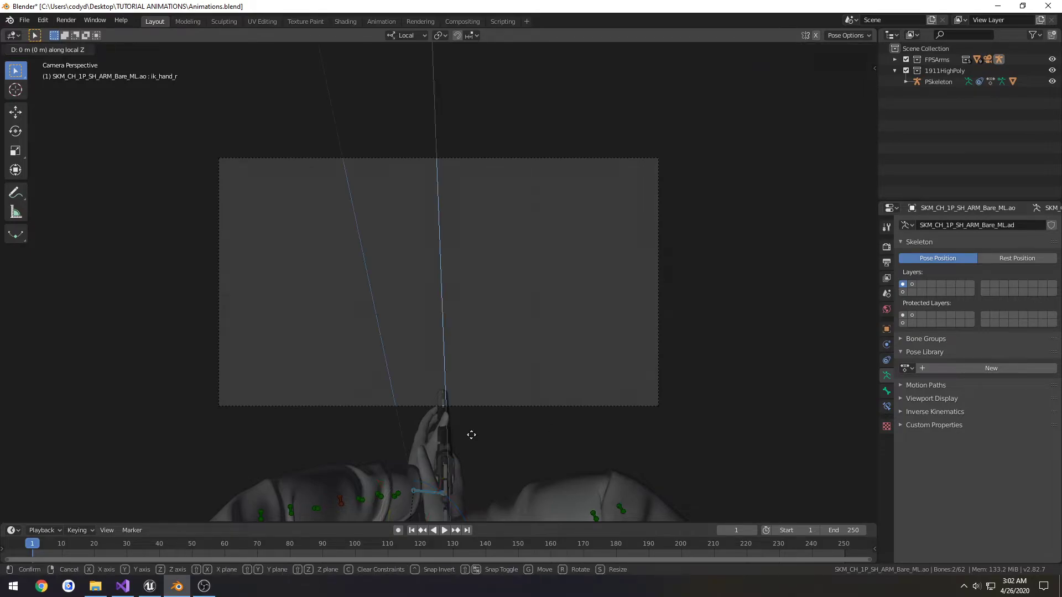
click(471, 408)
key(ctrl+z)
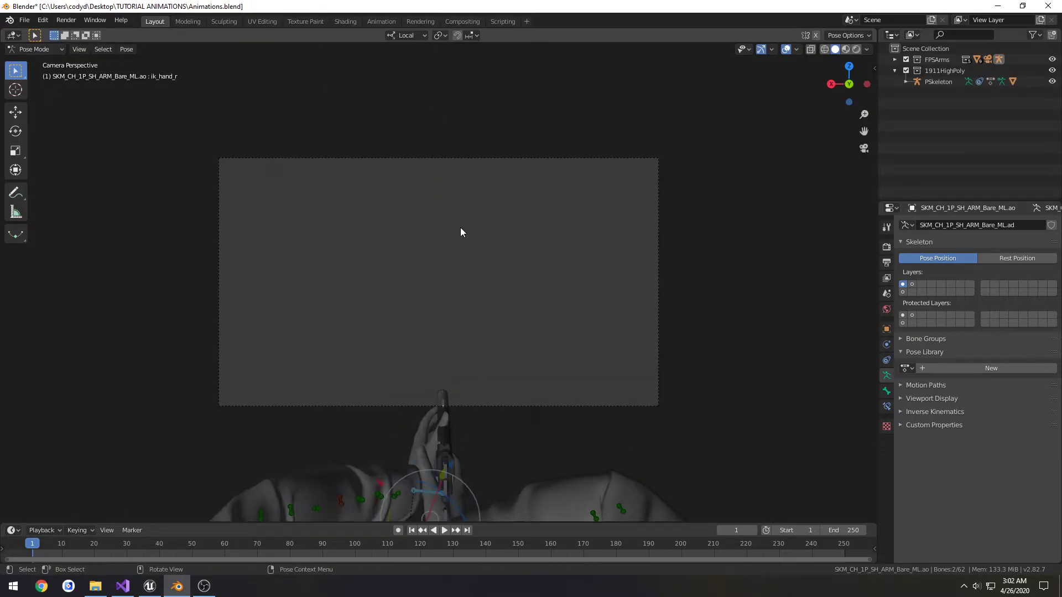
Set the transform orientation to Global and raise both IK hand bones along global Z into the camera frame
click(421, 38)
click(397, 69)
key(g)
key(z)
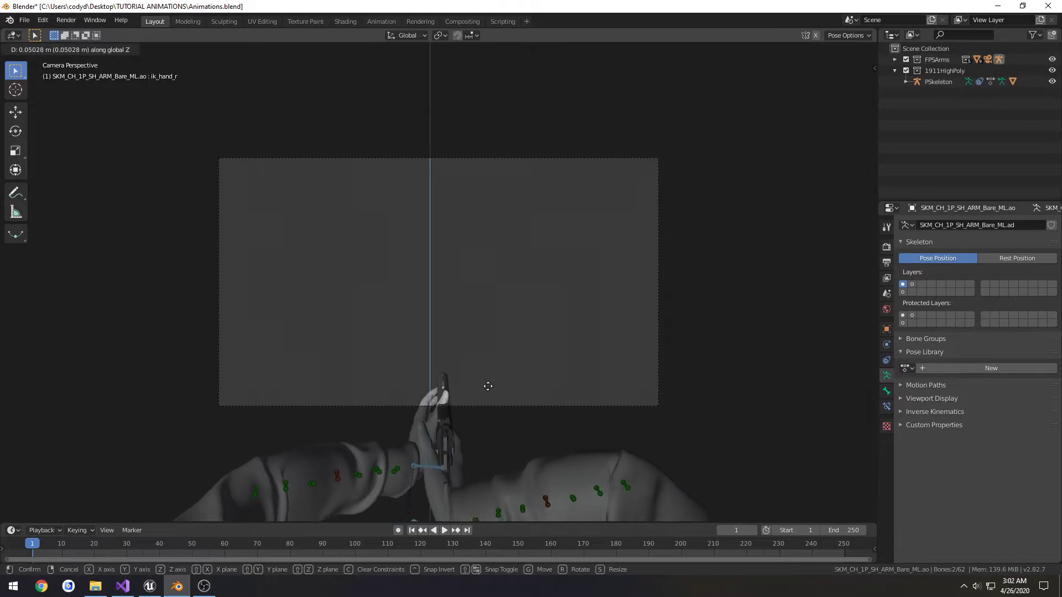
click(494, 313)
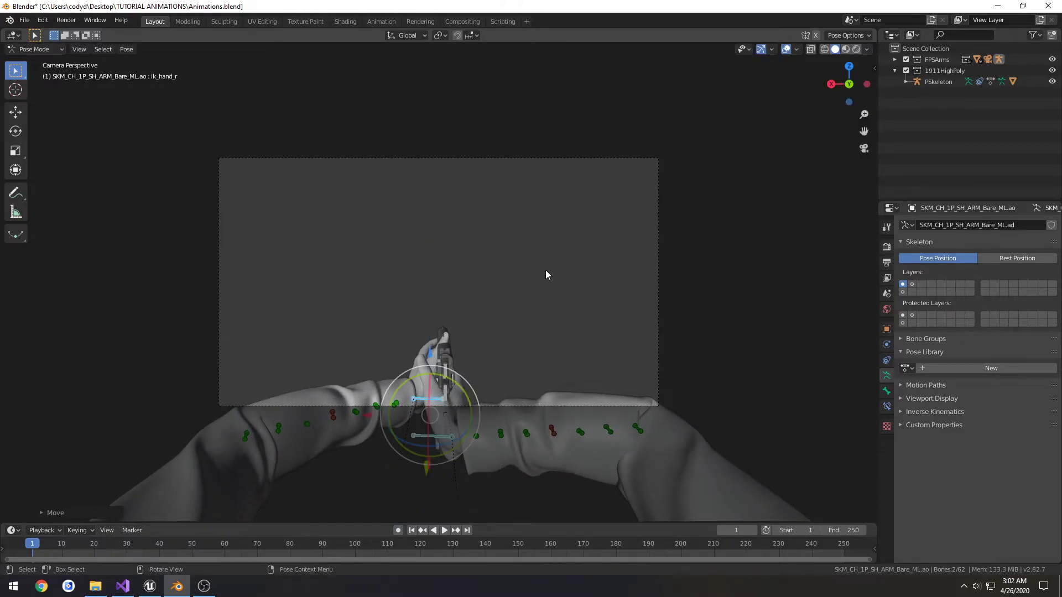
Set the transform orientation back to Local and show the arms from the front
middle_drag(593, 239, 360, 253)
click(407, 36)
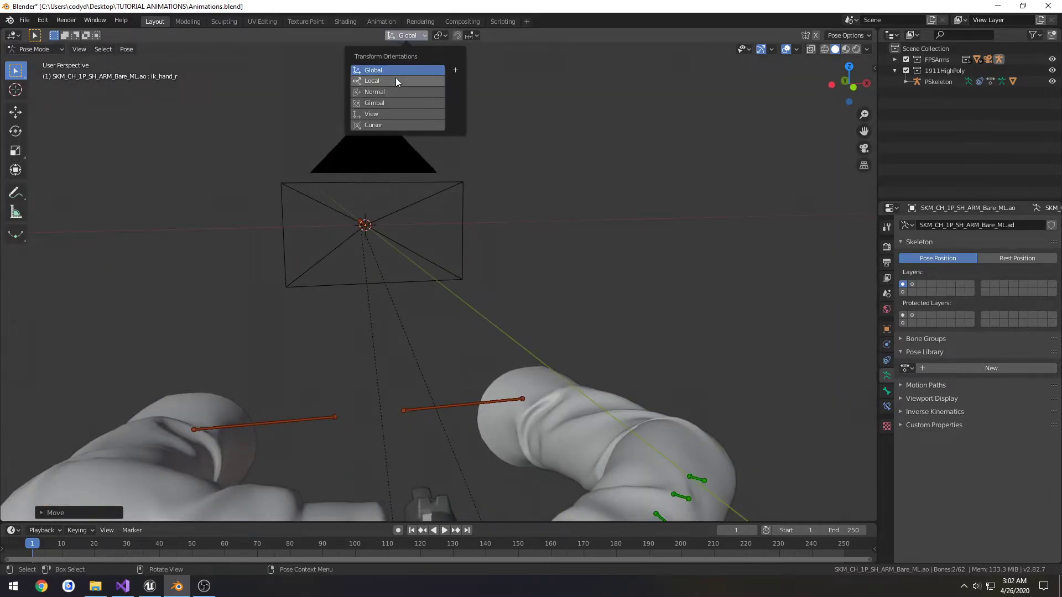
click(397, 79)
scroll(417, 213, down, 5)
key(KP_1)
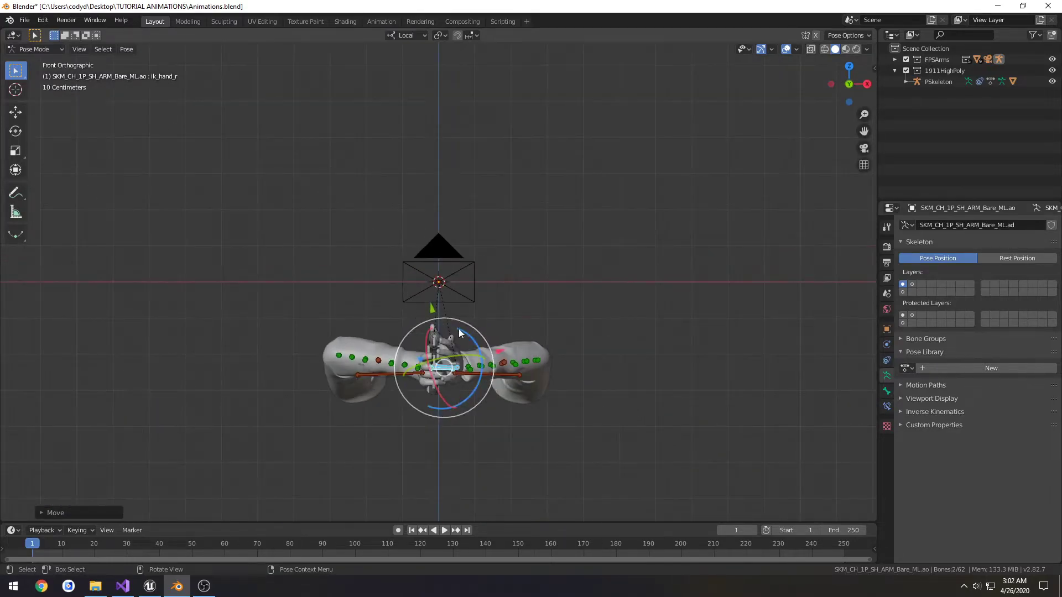
Move the Elbow R and Elbow L target bones downward and across to opposite sides so both elbows point down
click(307, 382)
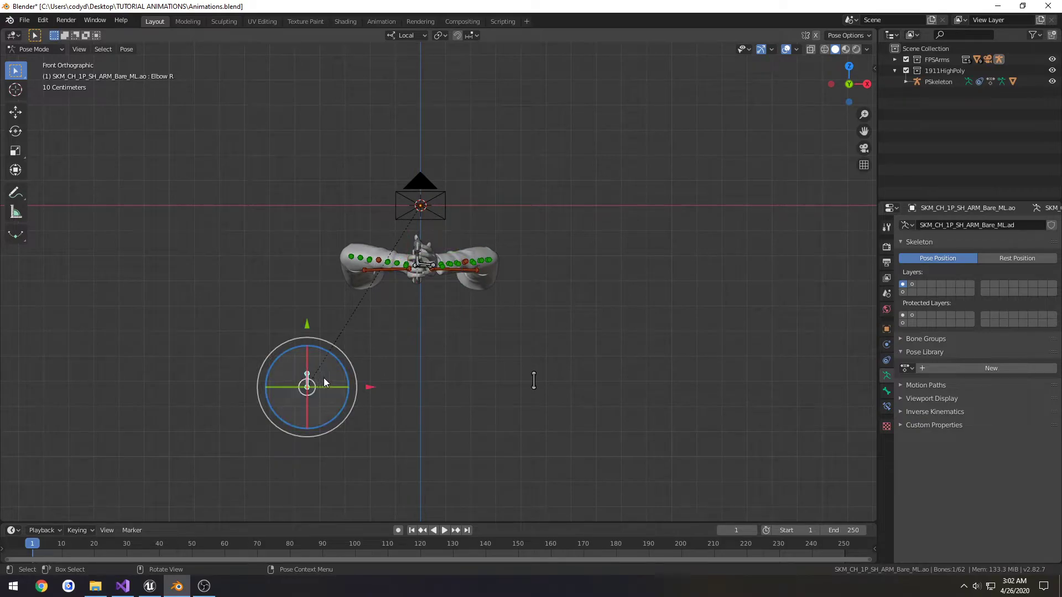
key(g)
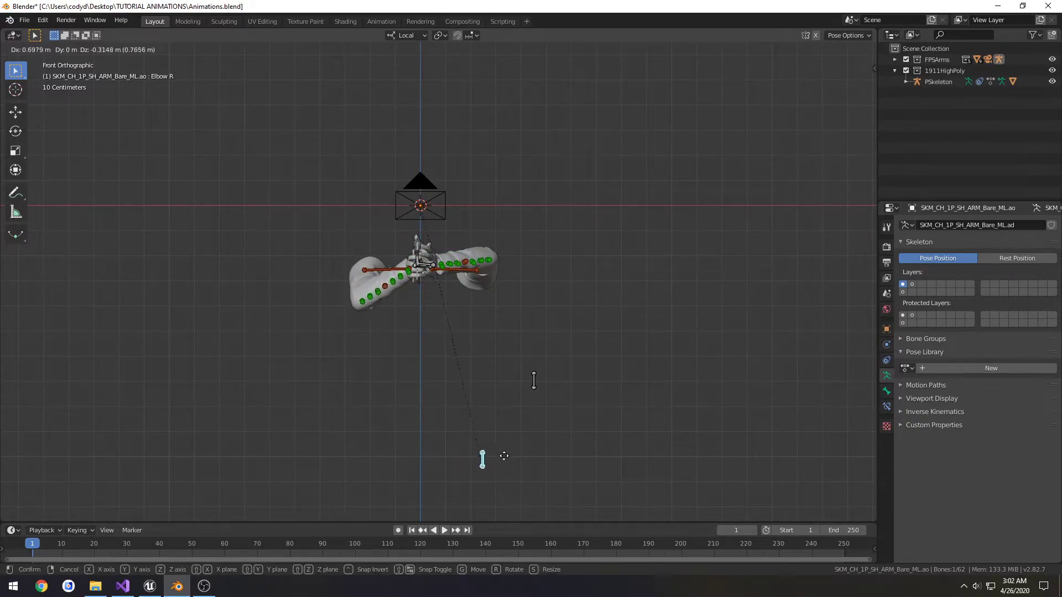
click(531, 445)
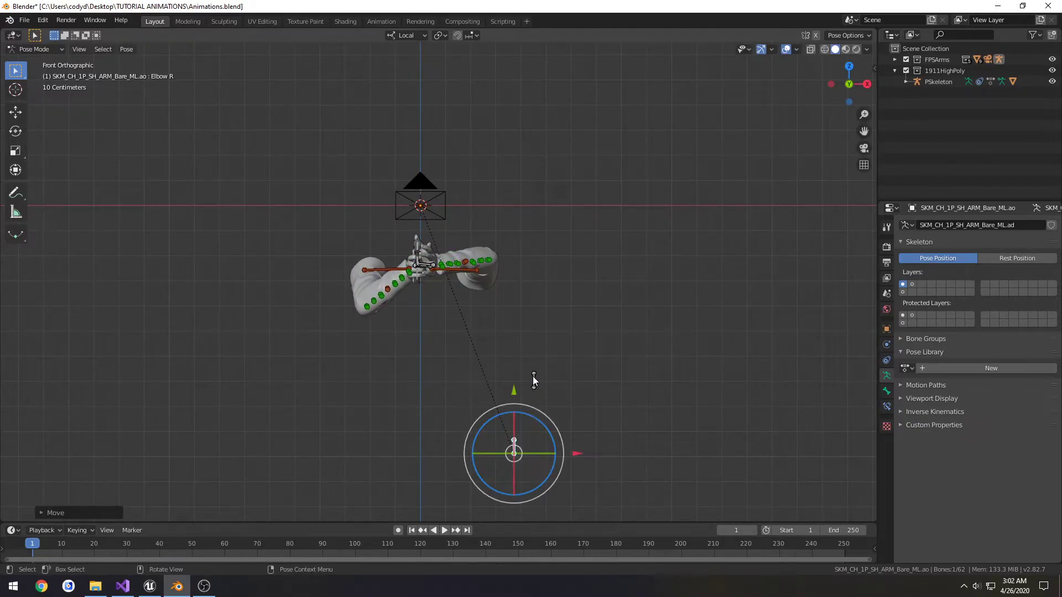
click(534, 381)
key(g)
click(409, 481)
key(g)
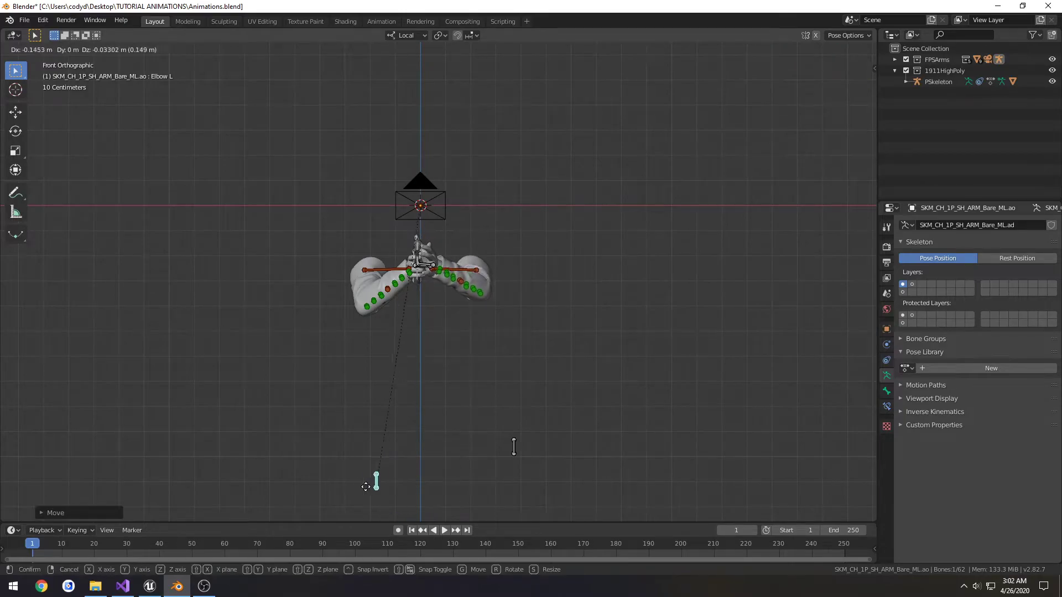
click(324, 481)
Select the left IK hand bone, save the file, and reposition the hand beside the pistol grip
middle_drag(451, 341, 386, 367)
scroll(390, 343, up, 5)
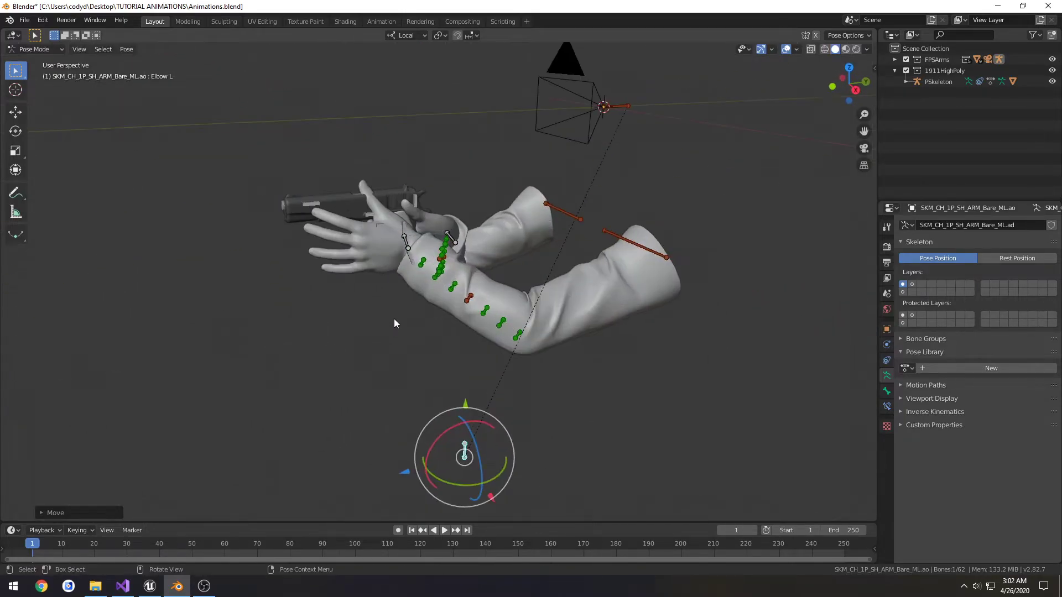
middle_drag(393, 319, 408, 214)
scroll(442, 261, up, 2)
click(373, 237)
key(ctrl+s)
key(g)
click(446, 233)
key(g)
click(402, 232)
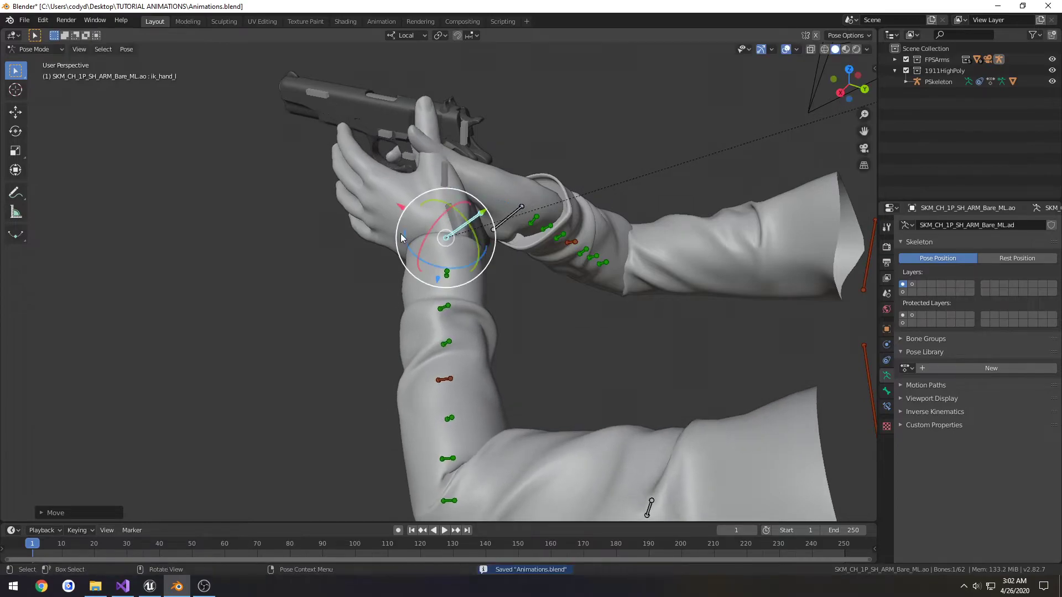
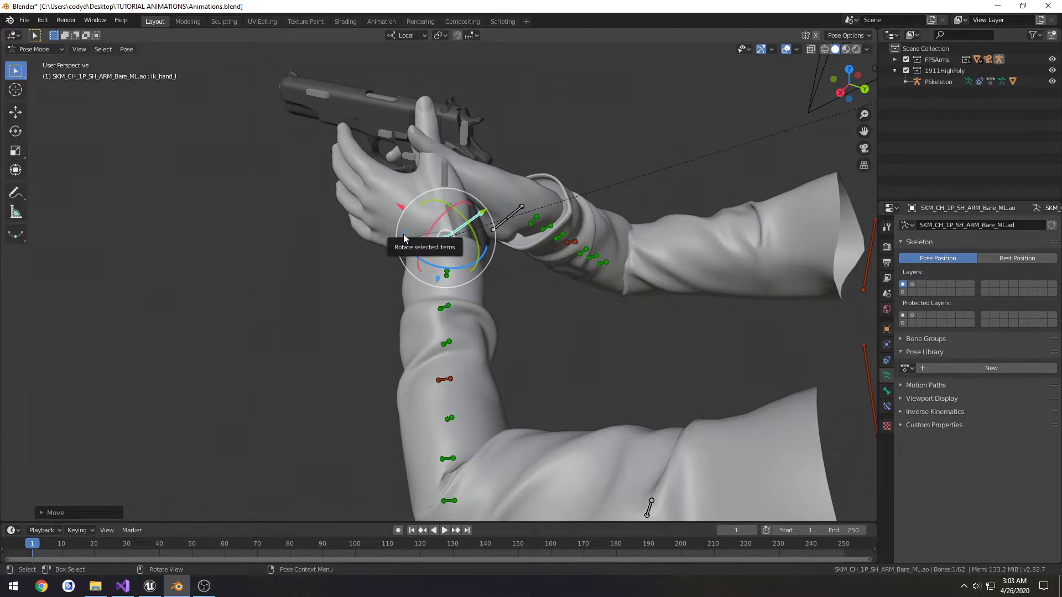
Rotate the left IK hand bone in the left and front views, angling the fingers down and tilting the palm toward the grip
key(KP_1)
key(ctrl+KP_3)
scroll(450, 218, up, 5)
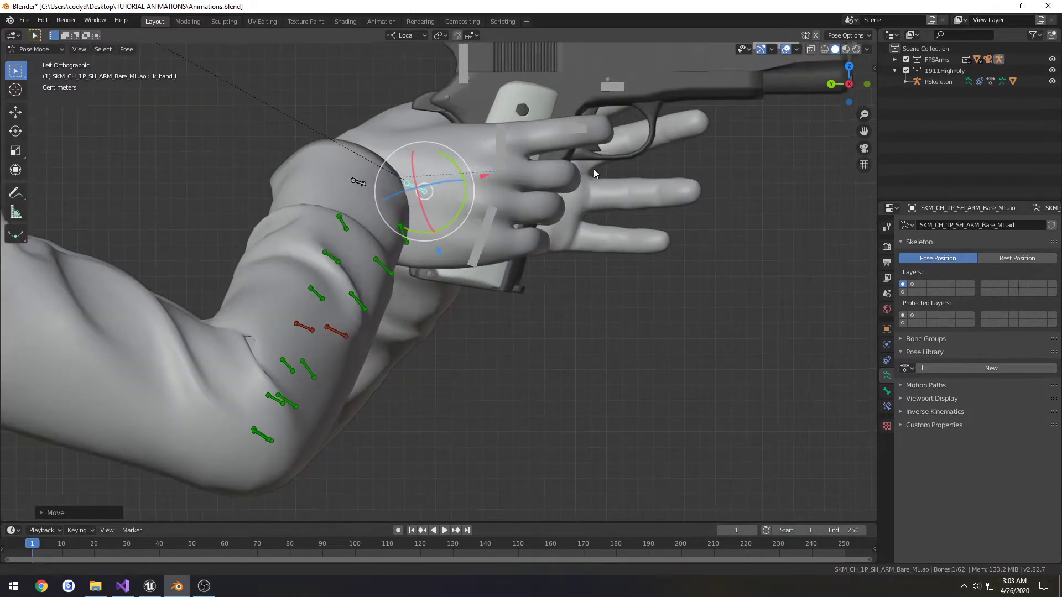
shift+middle_drag(594, 173, 537, 242)
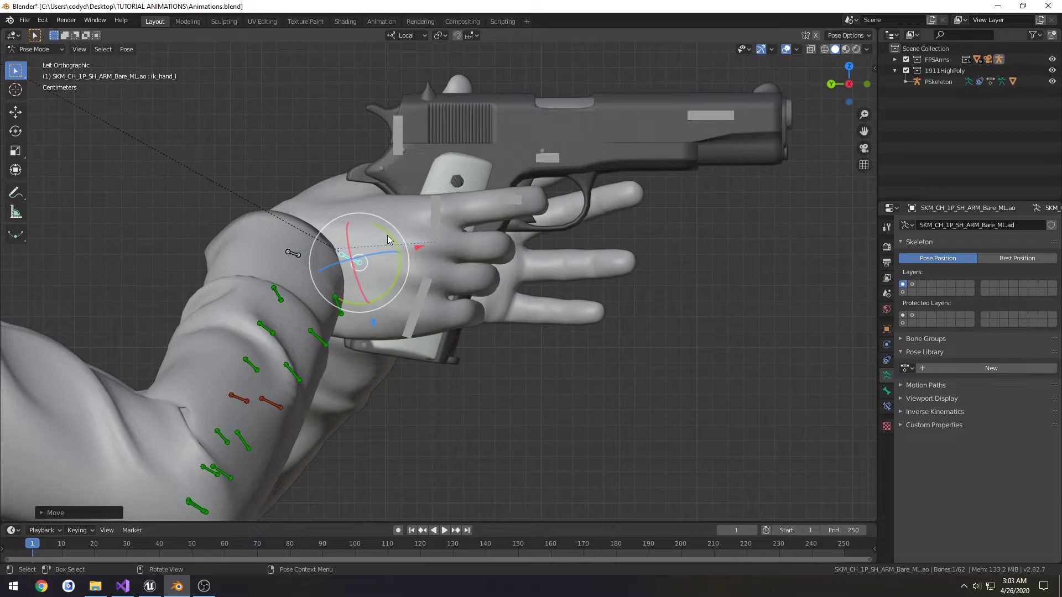
drag(389, 236, 393, 249)
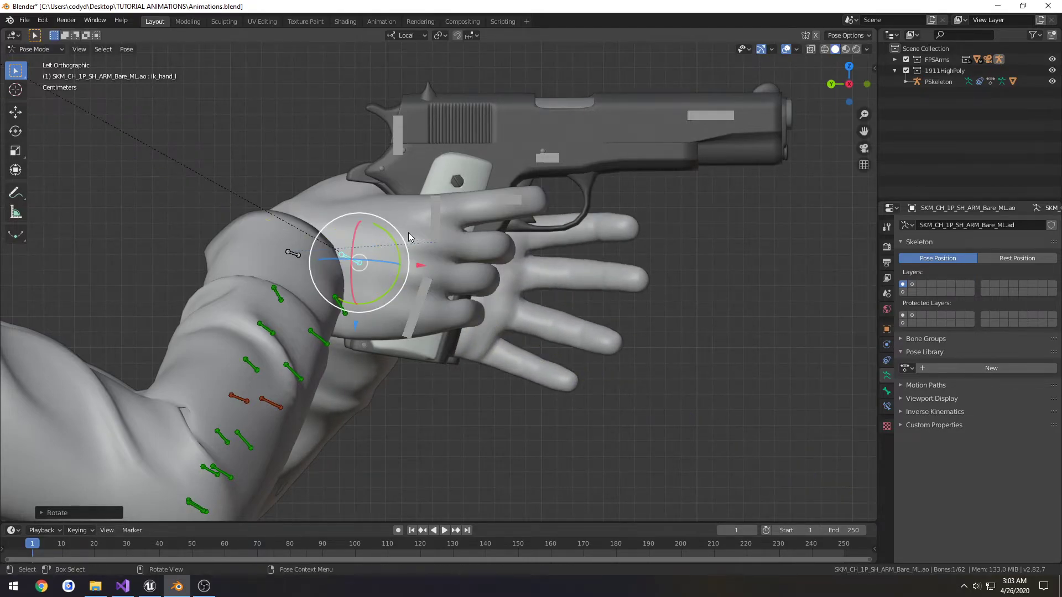
middle_drag(408, 232, 650, 266)
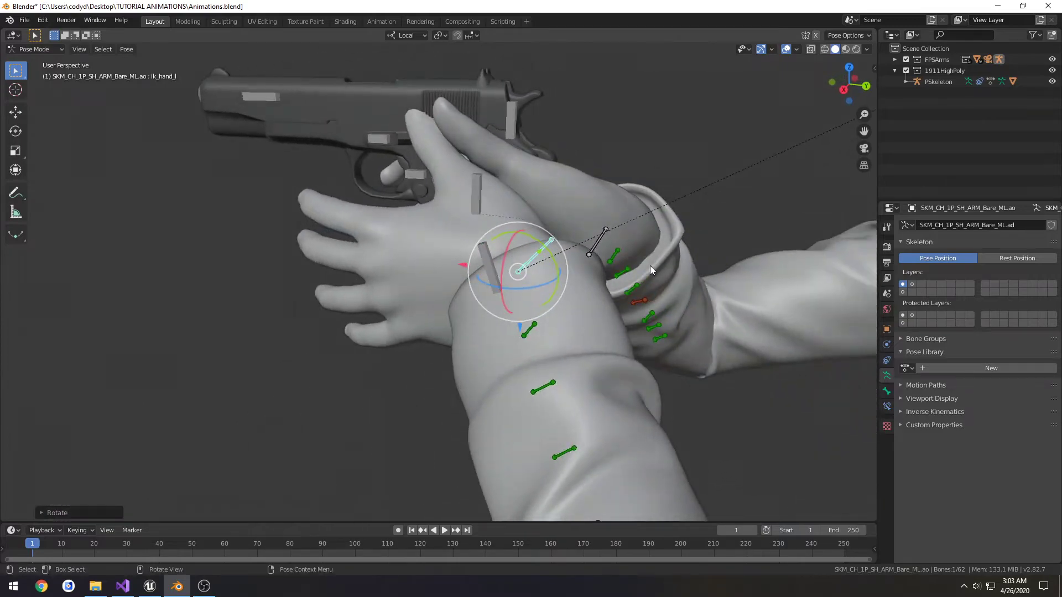
key(KP_1)
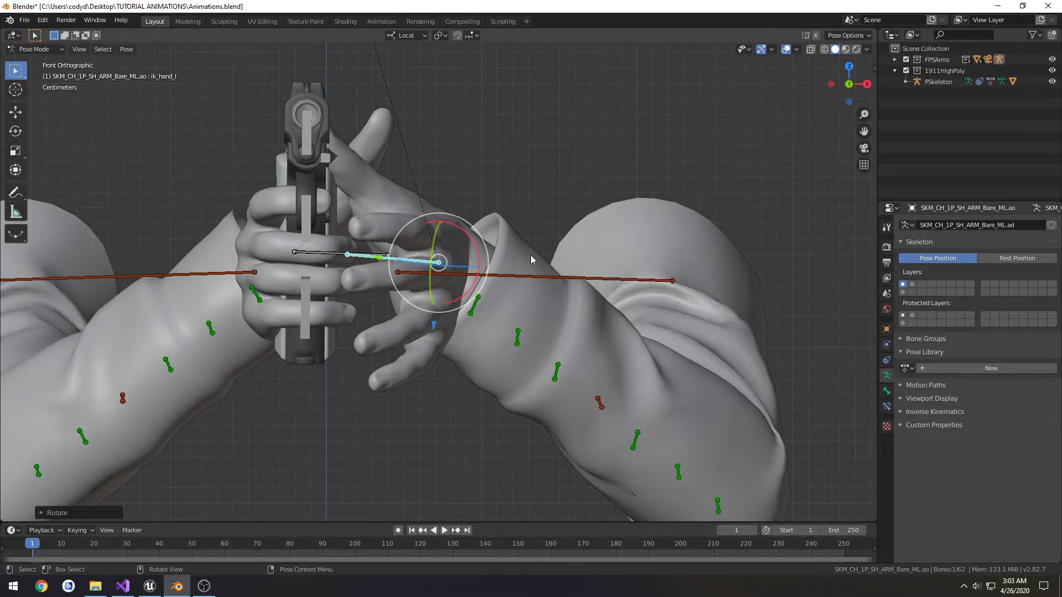
drag(478, 257, 479, 272)
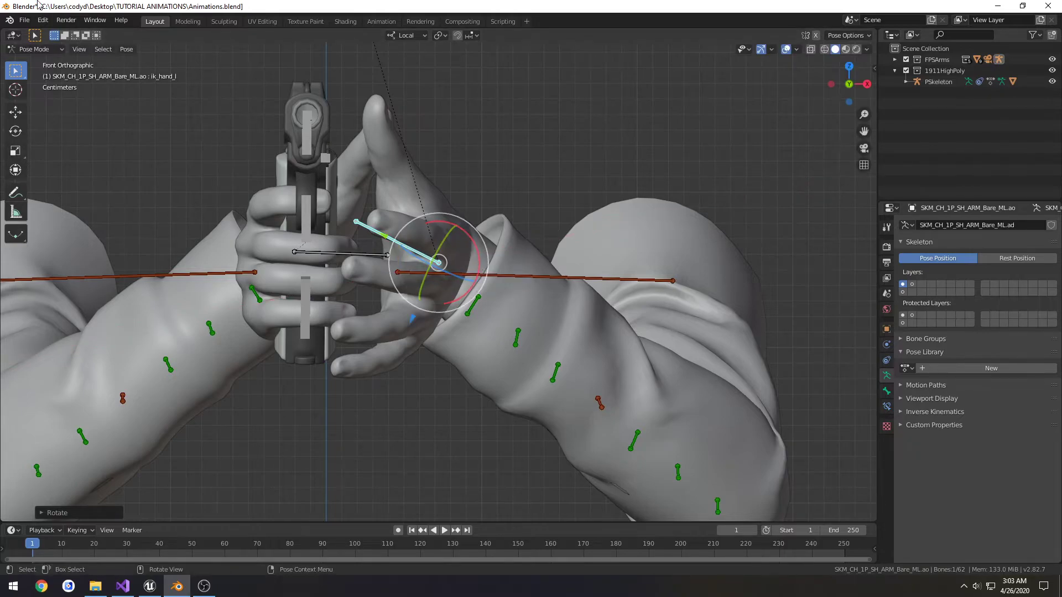
Move the left IK hand bone closer to the pistol grip in the top view
key(KP_7)
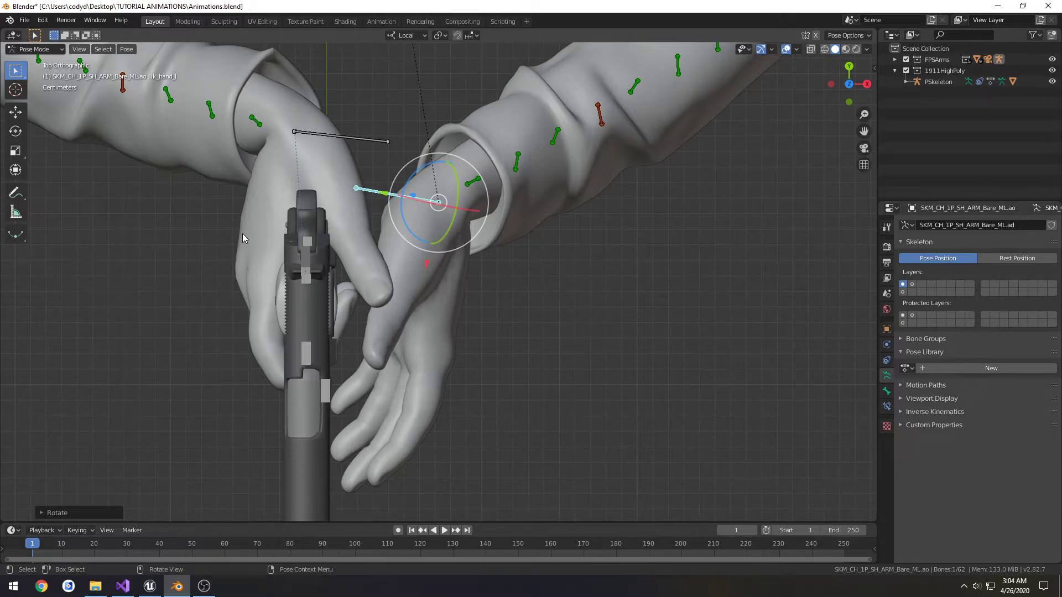
key(g)
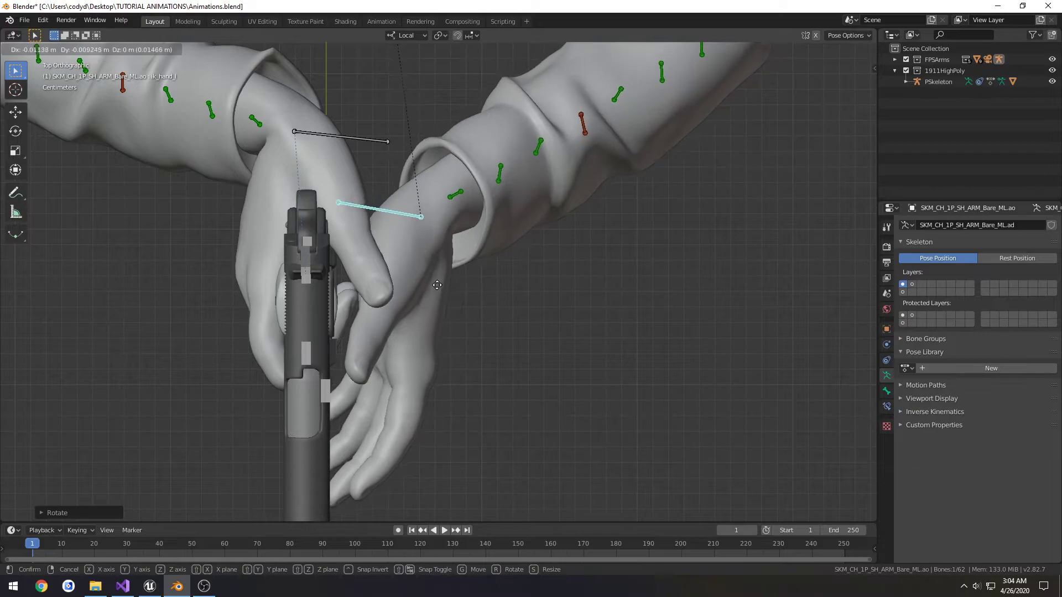
click(415, 287)
Switch to wireframe shading in the right view and adjust the left IK hand bone's position against the grip
key(ctrl+KP_3)
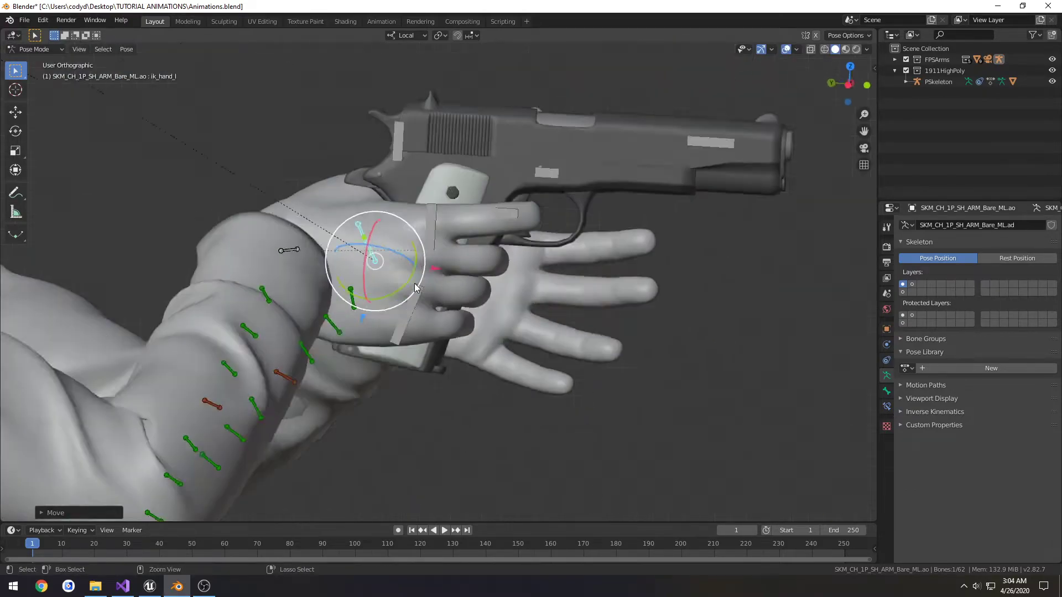
key(KP_3)
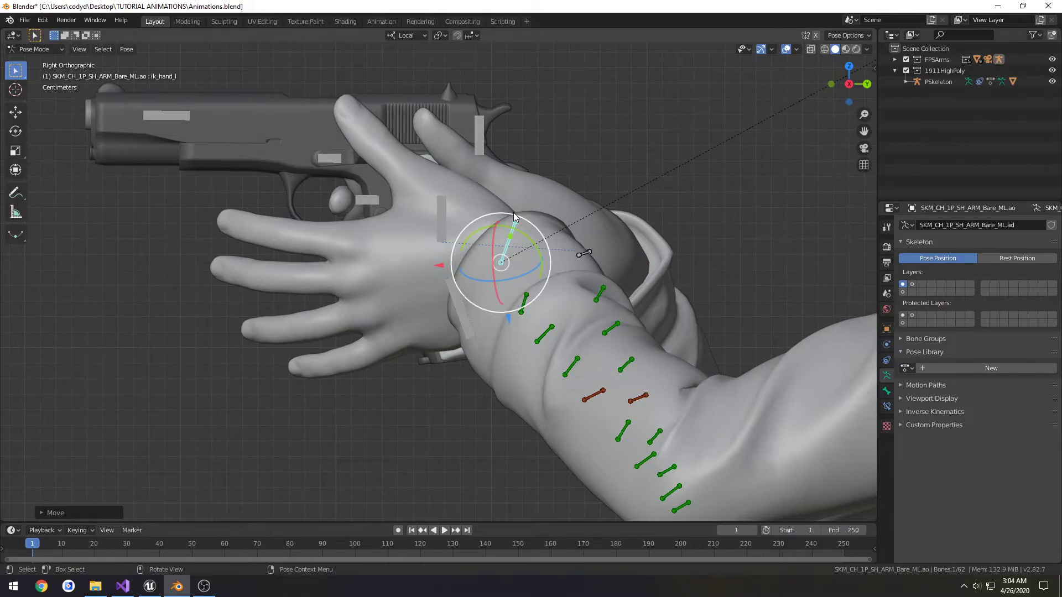
key(z)
click(437, 225)
scroll(519, 240, up, 3)
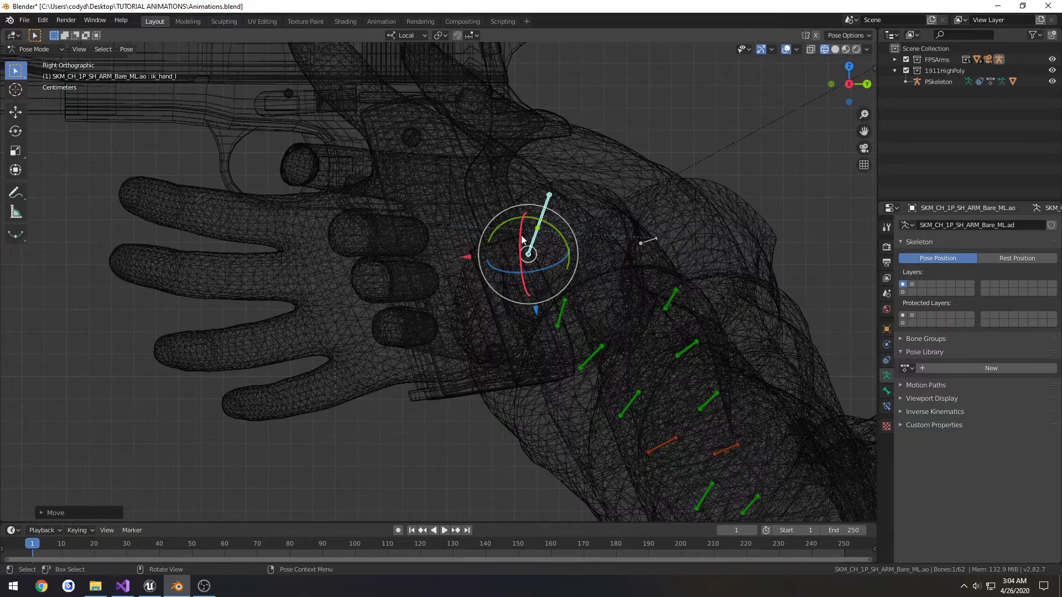
key(g)
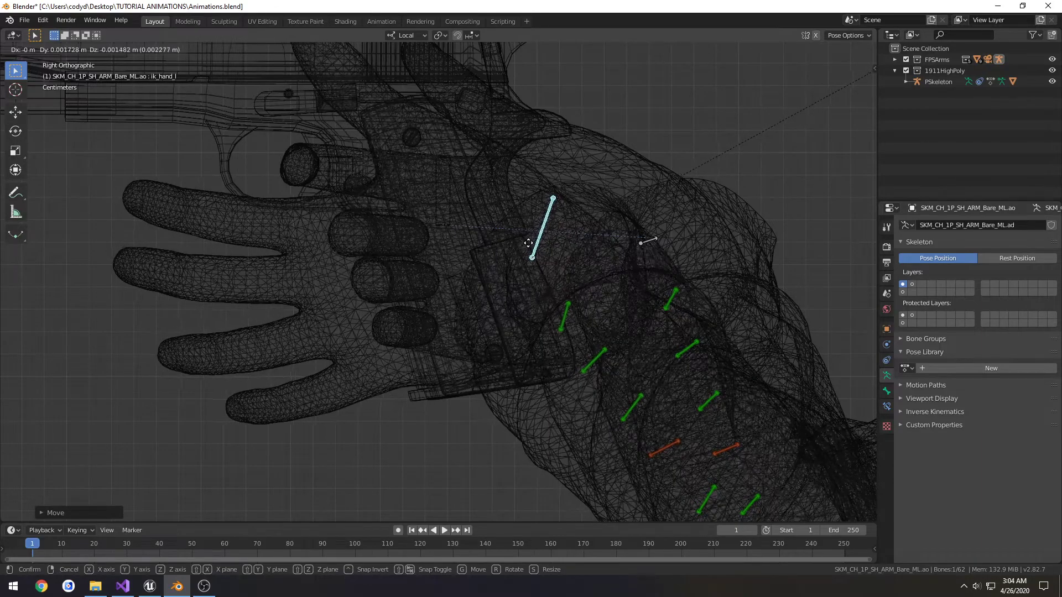
click(523, 224)
shift+middle_drag(523, 224, 502, 270)
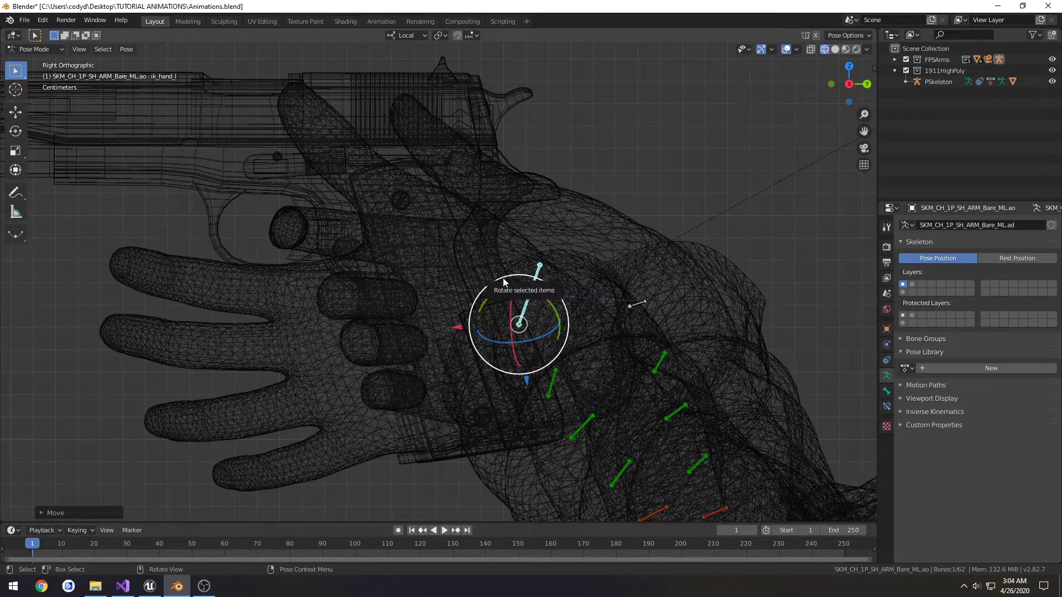
Restore Solid shading and shift the left IK hand bone along the Global X axis beside the grip
key(z)
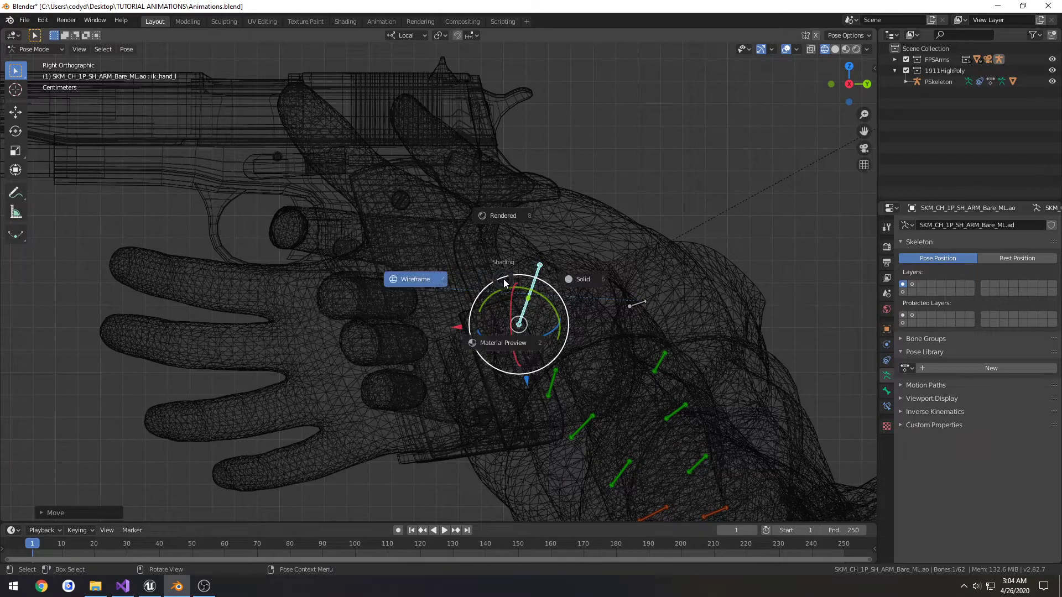
click(574, 278)
mouse_move(574, 278)
middle_down()
mouse_move(439, 260)
mouse_move(486, 286)
mouse_move(354, 278)
mouse_move(380, 325)
mouse_move(416, 326)
mouse_move(437, 343)
mouse_move(394, 247)
mouse_move(327, 243)
mouse_move(404, 235)
mouse_move(394, 140)
mouse_move(453, 162)
mouse_move(436, 195)
mouse_move(383, 261)
mouse_move(278, 293)
mouse_move(127, 266)
mouse_move(117, 195)
mouse_move(191, 217)
mouse_move(286, 224)
mouse_move(389, 260)
middle_up()
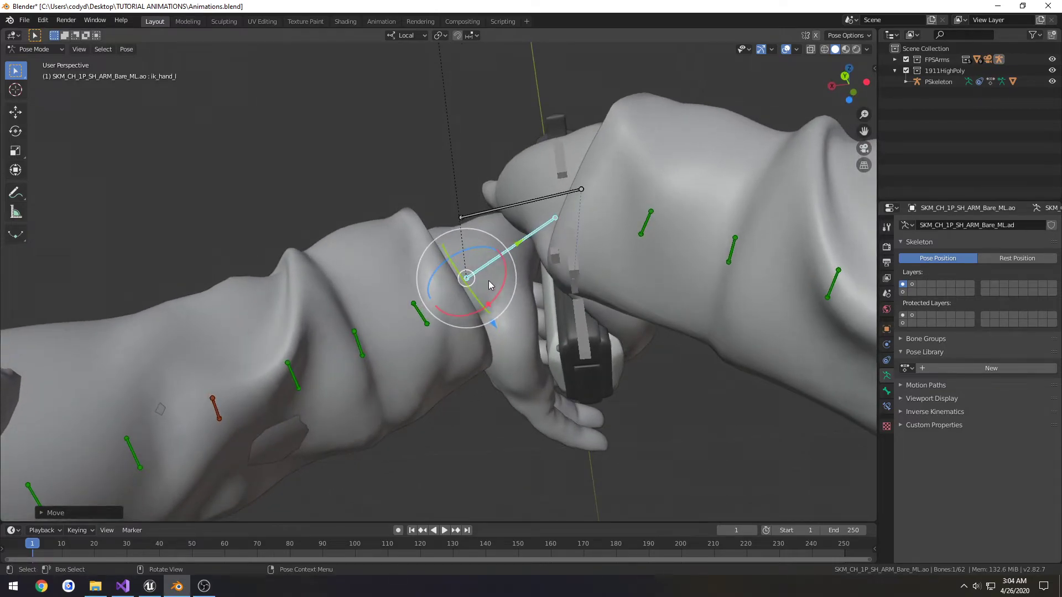
click(409, 35)
click(397, 70)
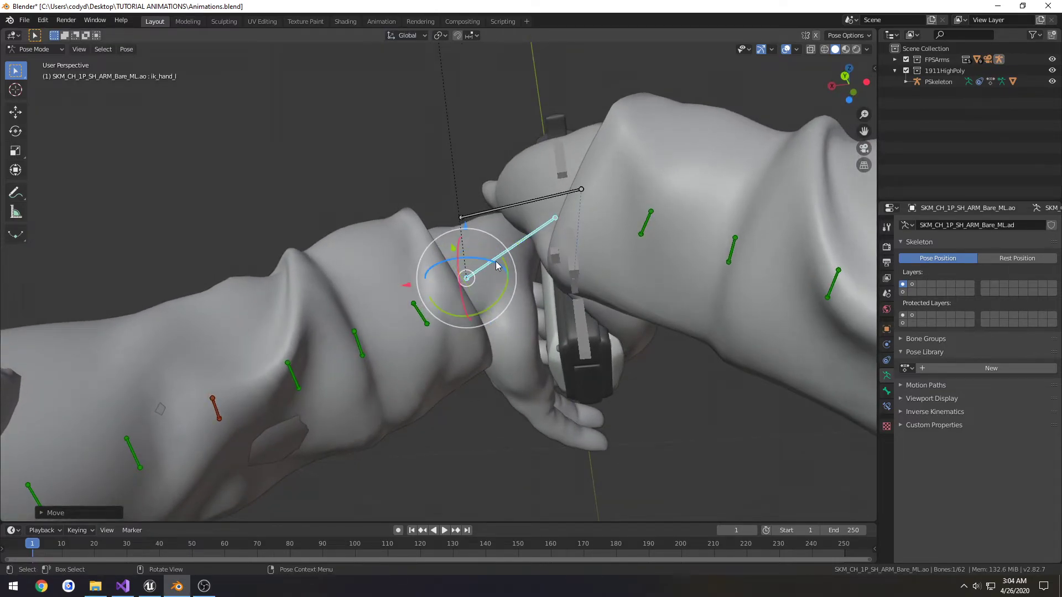
middle_drag(465, 221, 512, 280)
key(g)
key(x)
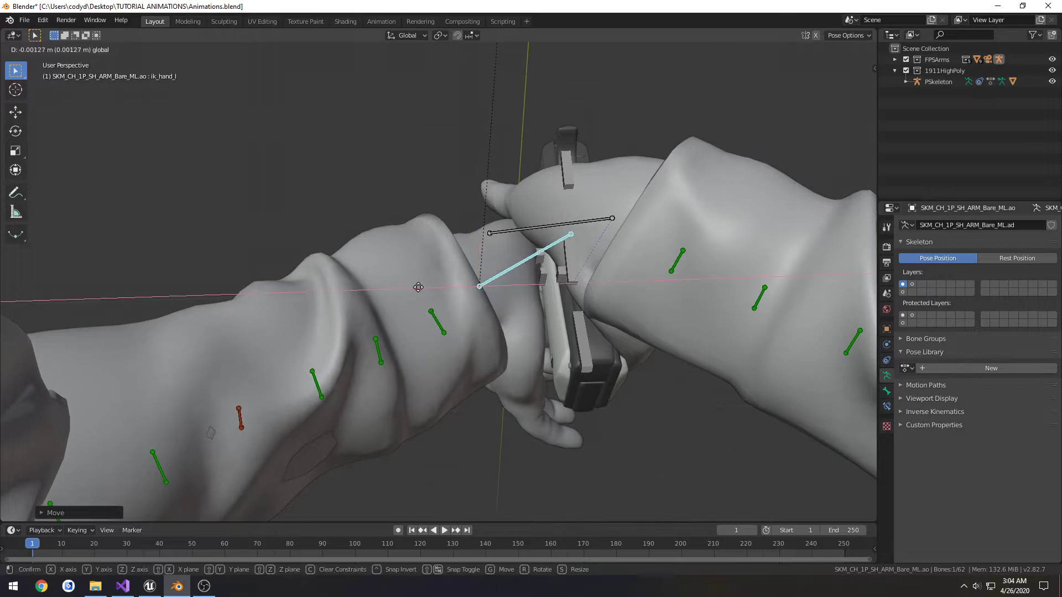
click(427, 287)
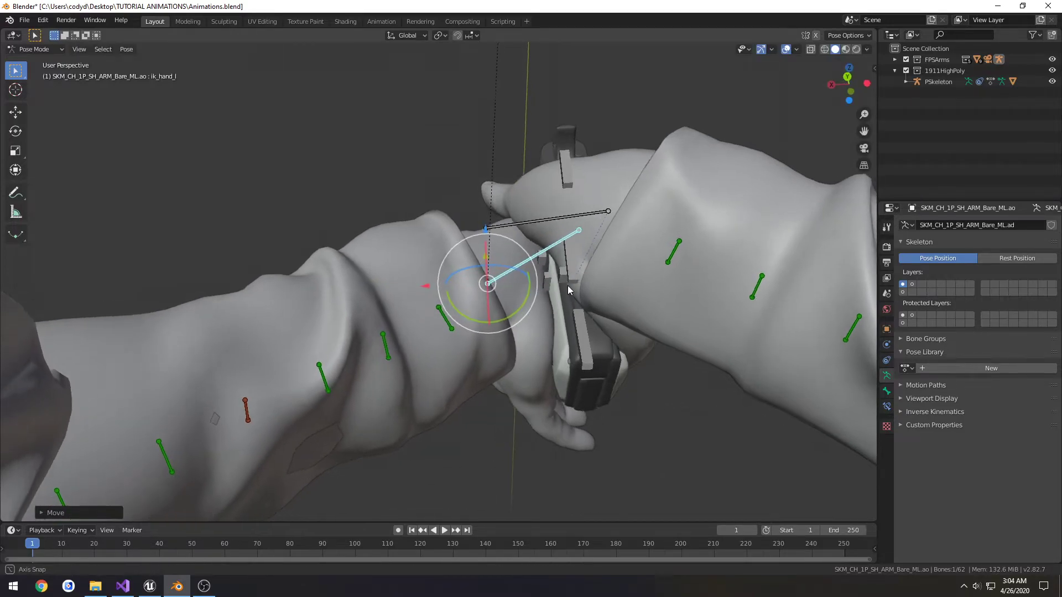
Set the transform orientation back to Local and save the file
middle_drag(567, 286, 486, 231)
click(410, 36)
click(391, 83)
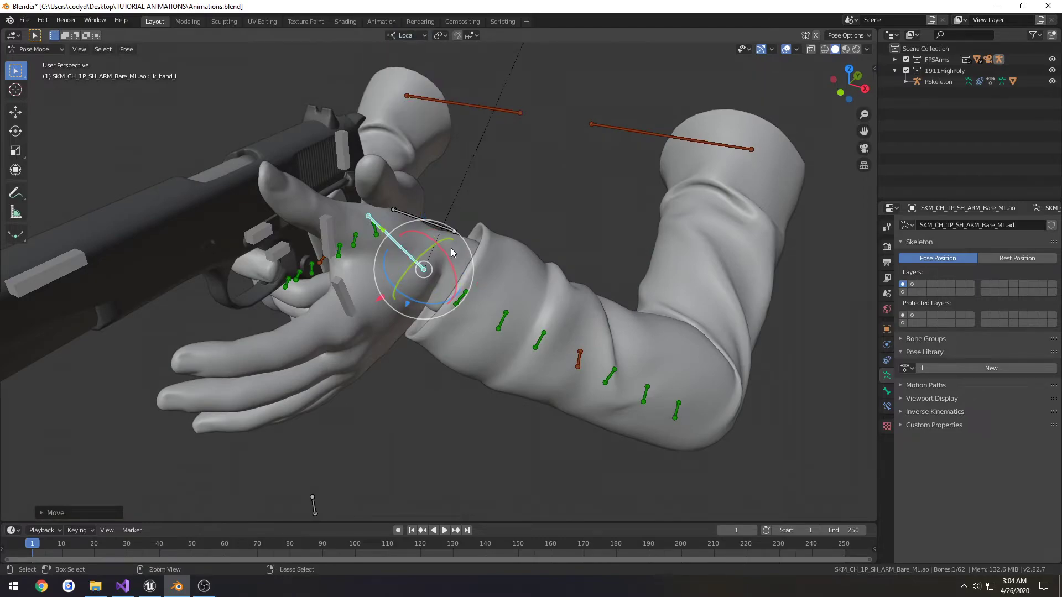
key(ctrl+s)
Show only the finger bone layer and rotate the left thumb bone b_ch_l_finger_01
middle_drag(363, 246, 407, 275)
click(902, 292)
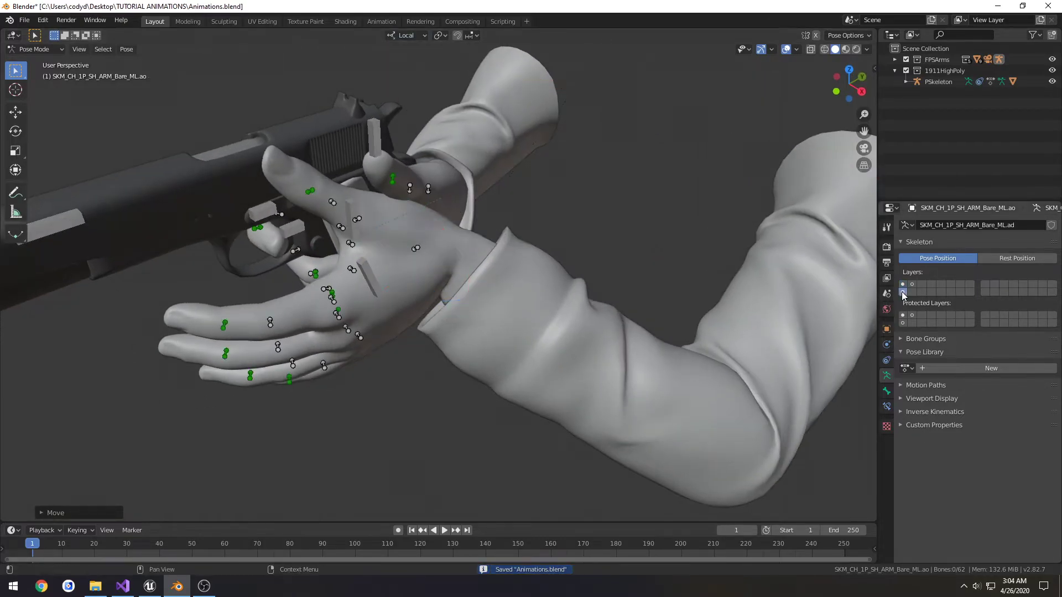
middle_drag(235, 270, 469, 187)
click(476, 193)
drag(469, 186, 473, 161)
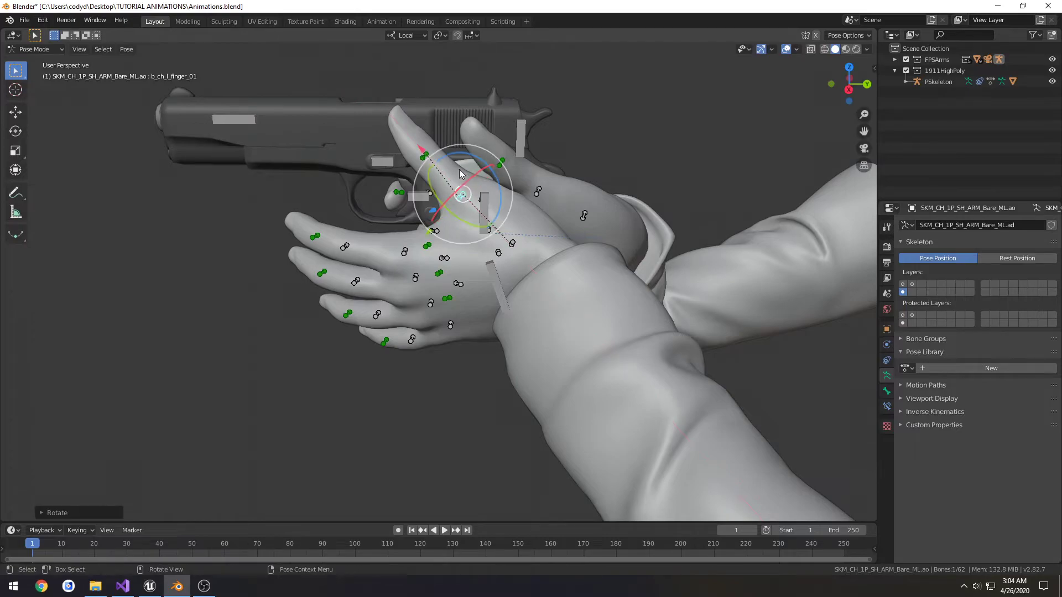
middle_drag(442, 166, 411, 178)
Rotate the left thumb's base bone b_ch_l_finger_00 to lower the thumb alongside the pistol frame
click(521, 263)
middle_drag(521, 262, 549, 283)
drag(557, 286, 552, 257)
middle_drag(552, 257, 550, 232)
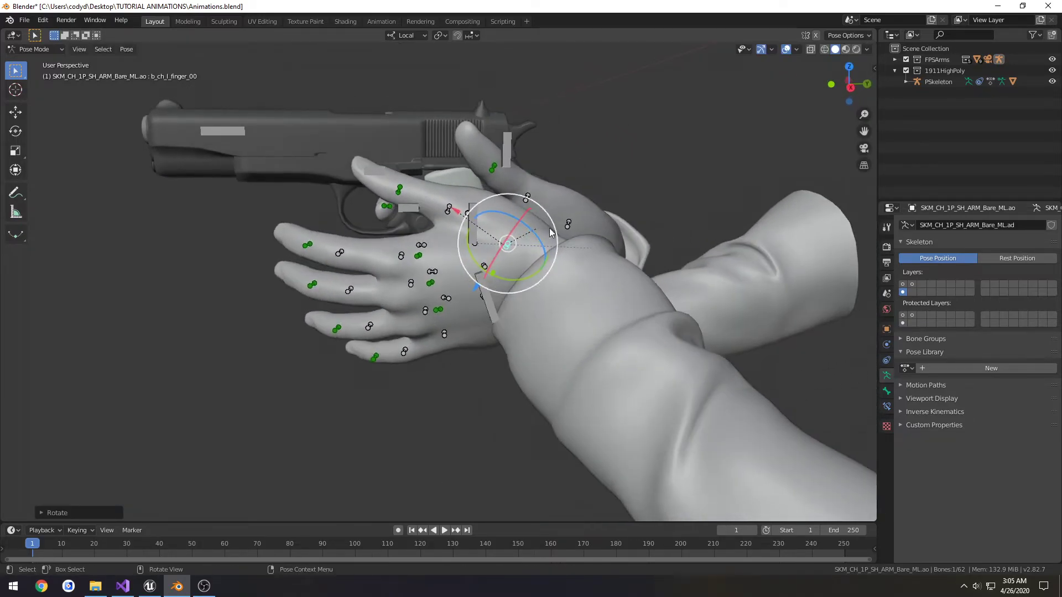
Rotate the left thumb bones b_ch_l_finger_01 and b_ch_l_finger_02 to rest the thumb along the frame
click(448, 208)
drag(476, 178, 486, 188)
click(406, 179)
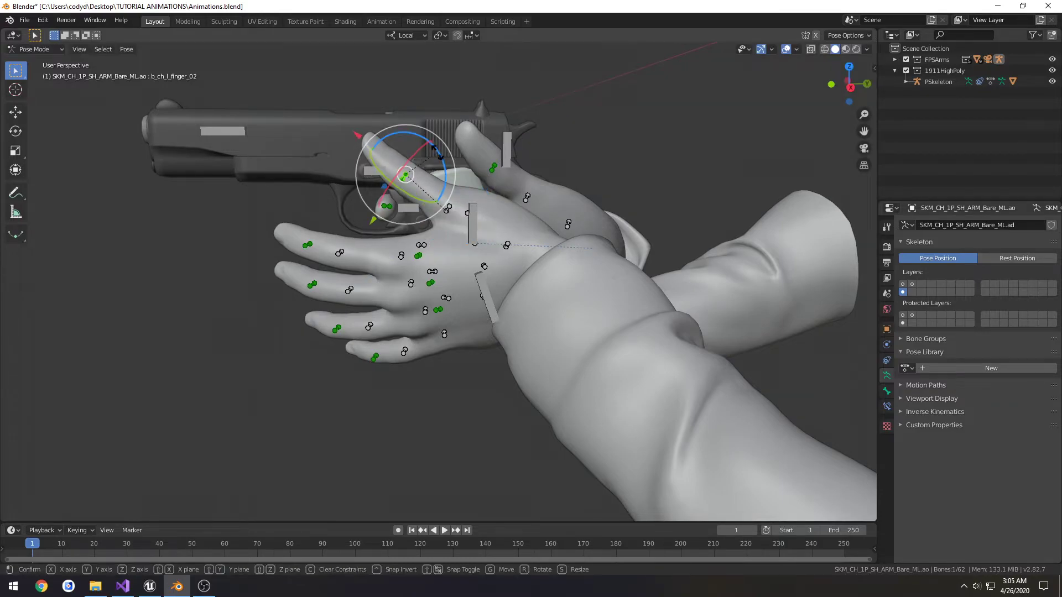
drag(429, 145, 473, 176)
click(448, 209)
middle_drag(472, 175, 387, 254)
drag(532, 269, 538, 257)
middle_drag(538, 258, 590, 183)
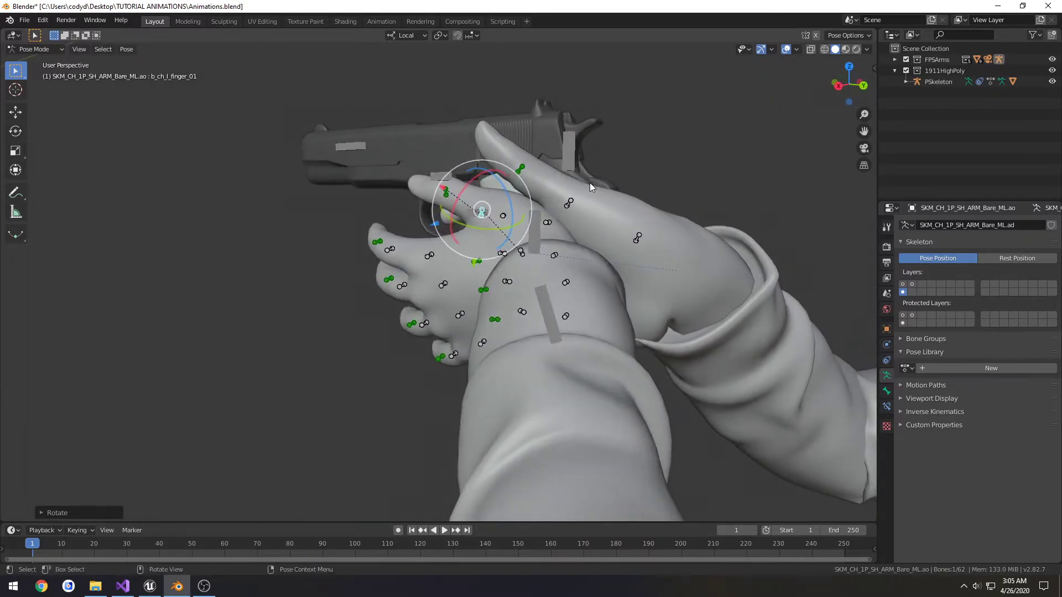
Rotate the tip bone of the right thumb toward the pistol
click(522, 168)
drag(558, 141, 533, 148)
middle_drag(533, 148, 540, 277)
Shift the left thumb's base bone b_ch_l_finger_00 along its local X axis to reposition the thumb beside the pistol frame
click(483, 209)
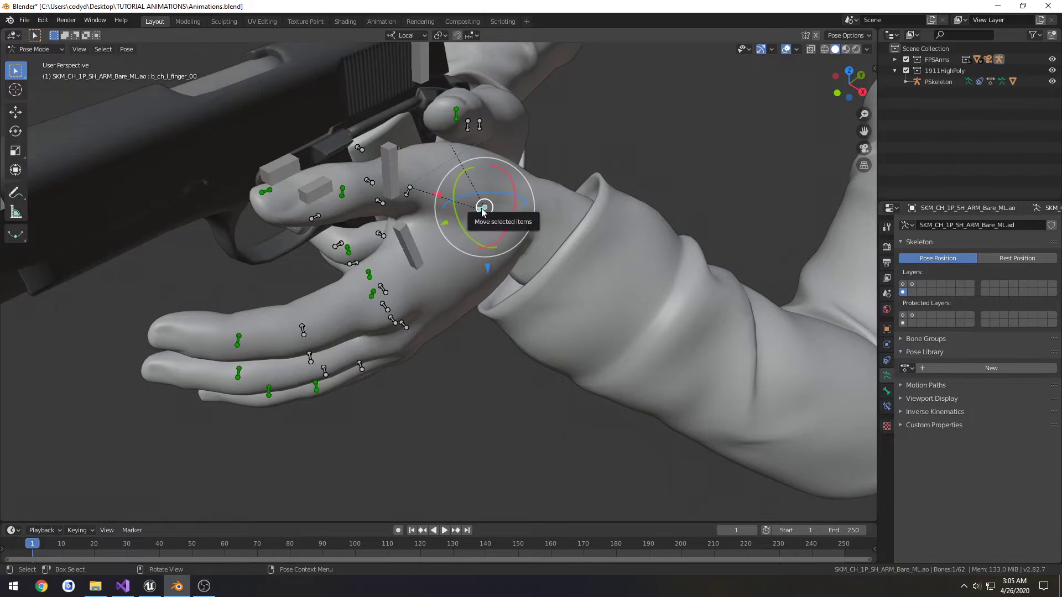
middle_drag(484, 210, 416, 88)
middle_drag(501, 200, 489, 250)
key(g)
key(x)
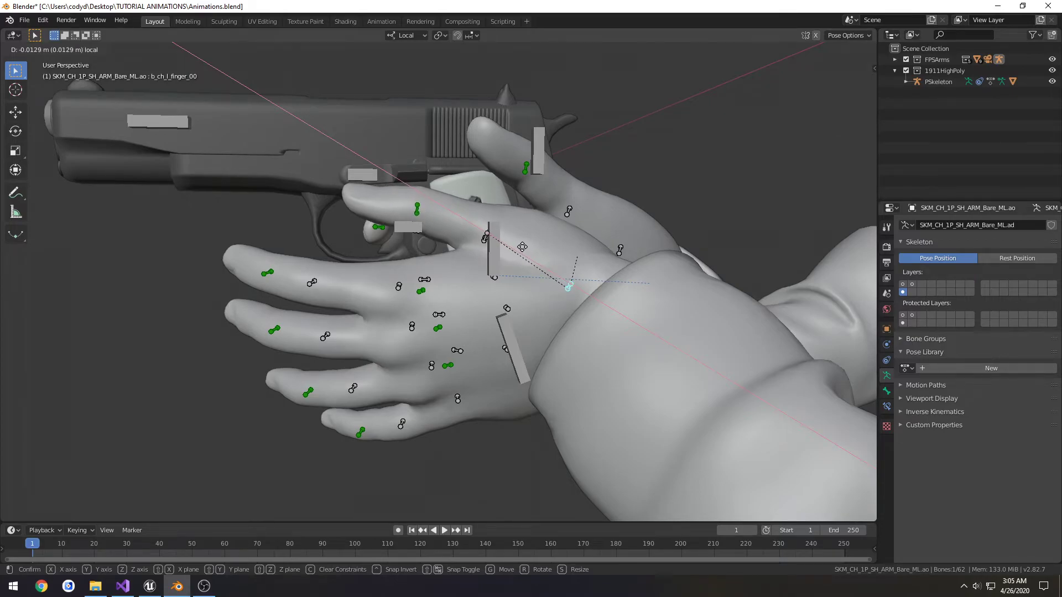
click(522, 246)
click(495, 233)
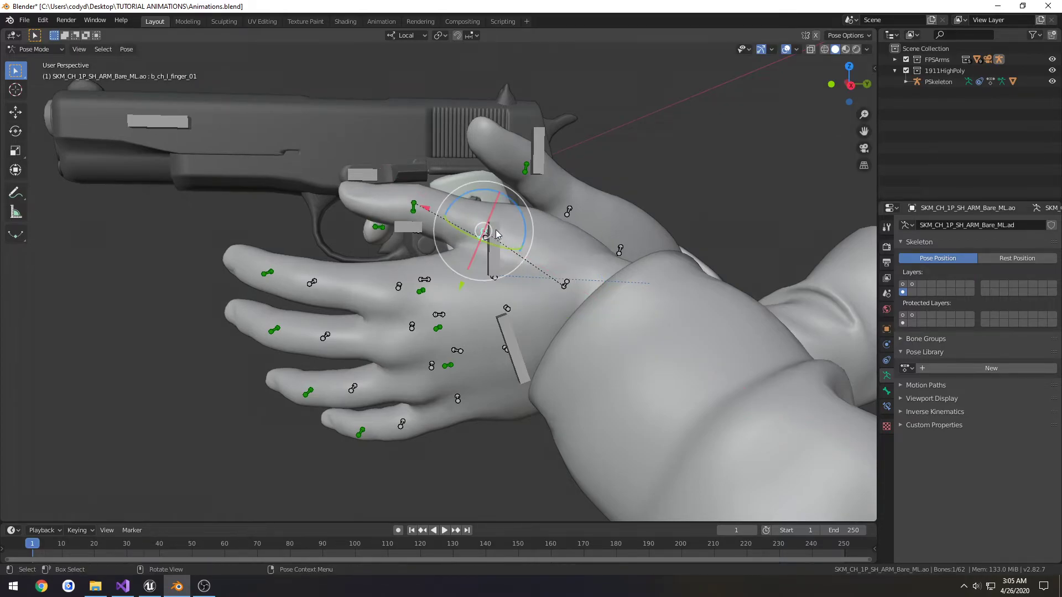
click(563, 284)
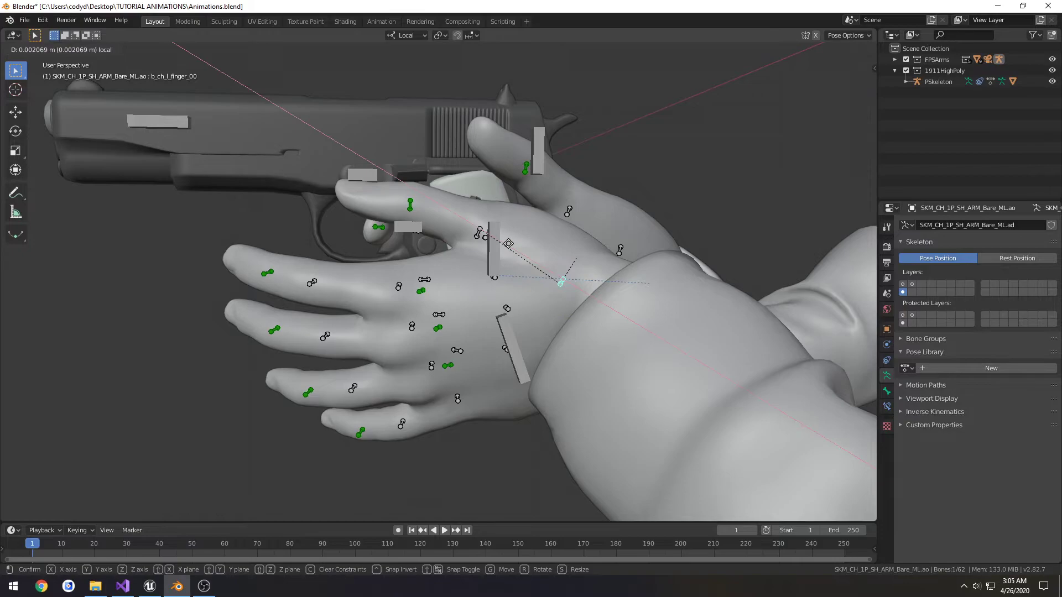
Move the left thumb bones b_ch_l_finger_01 and b_ch_l_finger_02 back along their local X axes to shorten the thumb
click(480, 228)
key(g)
key(x)
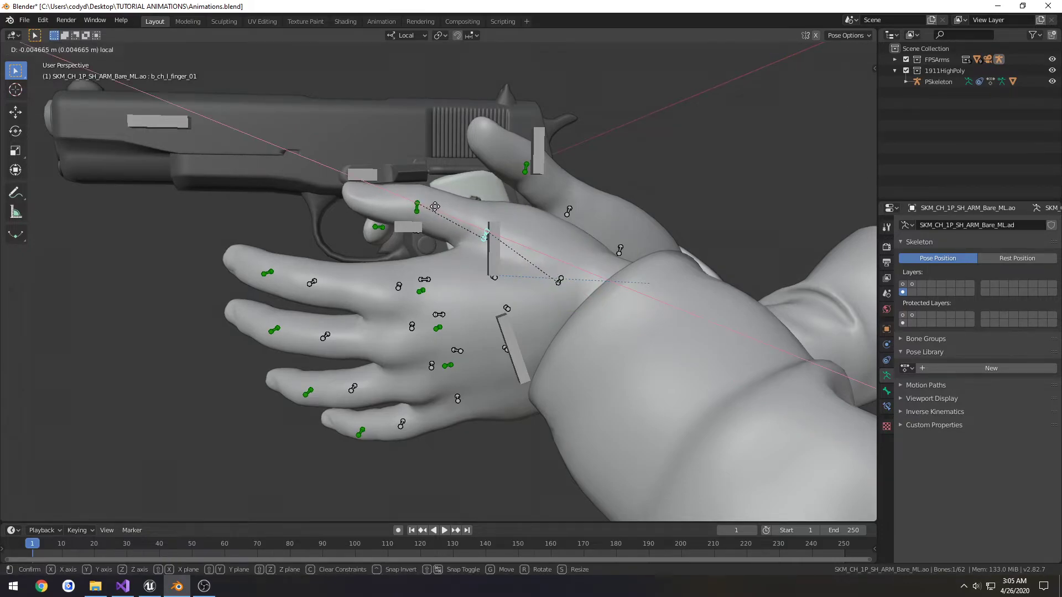
right_click(435, 206)
click(418, 205)
key(g)
key(x)
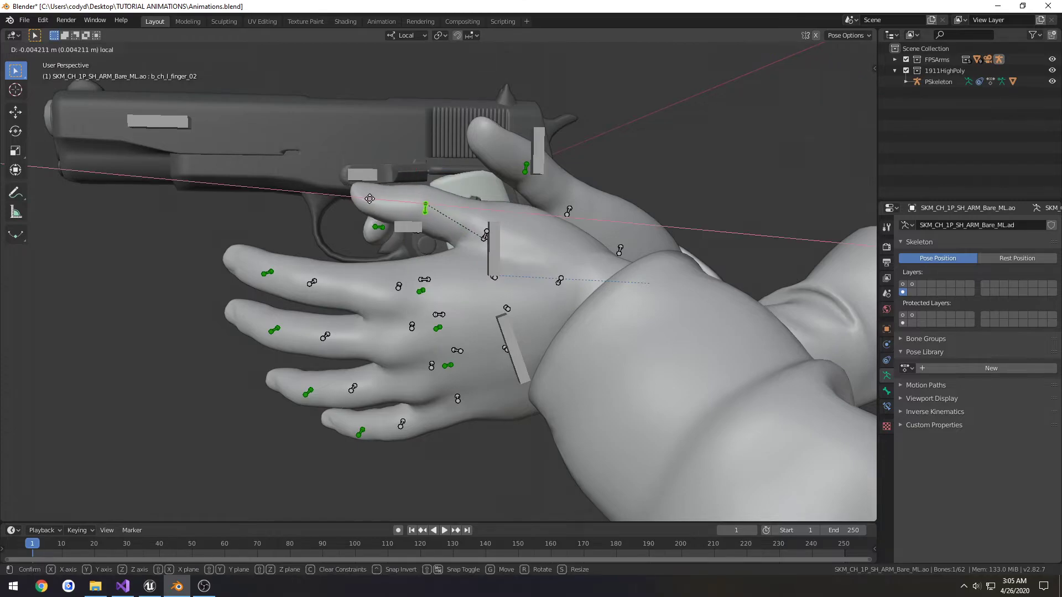
click(374, 199)
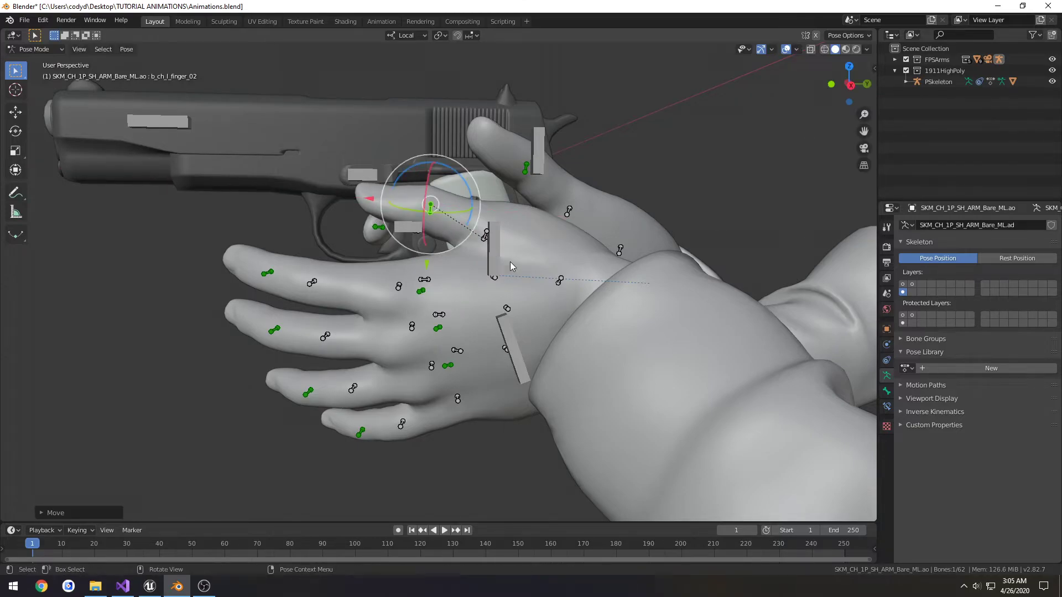
Fine-tune the left thumb's middle bone b_ch_l_finger_01 by moving it along local X and rotating it slightly
click(485, 237)
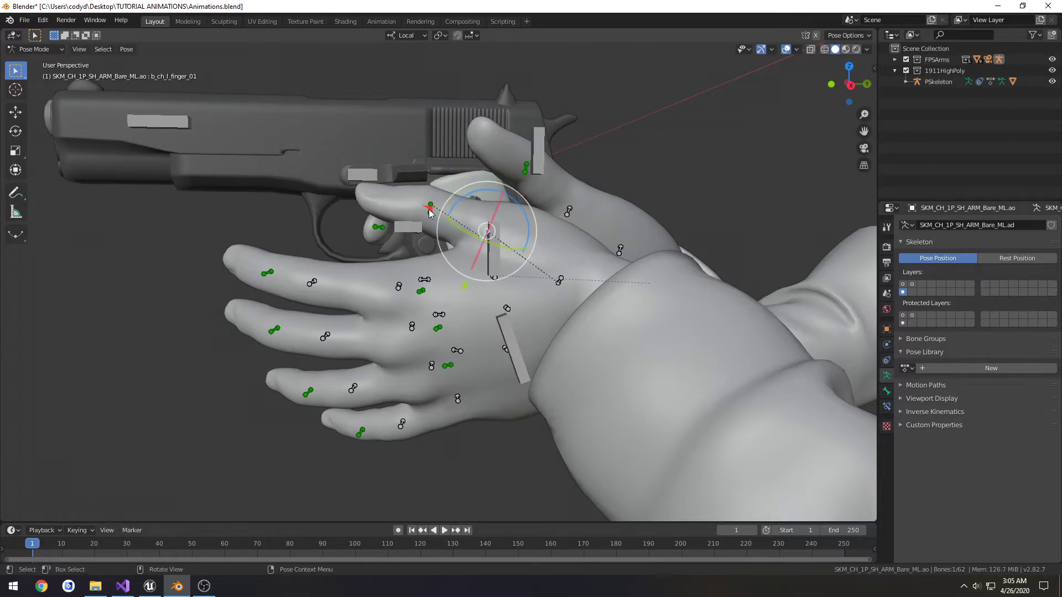
key(g)
key(x)
click(423, 207)
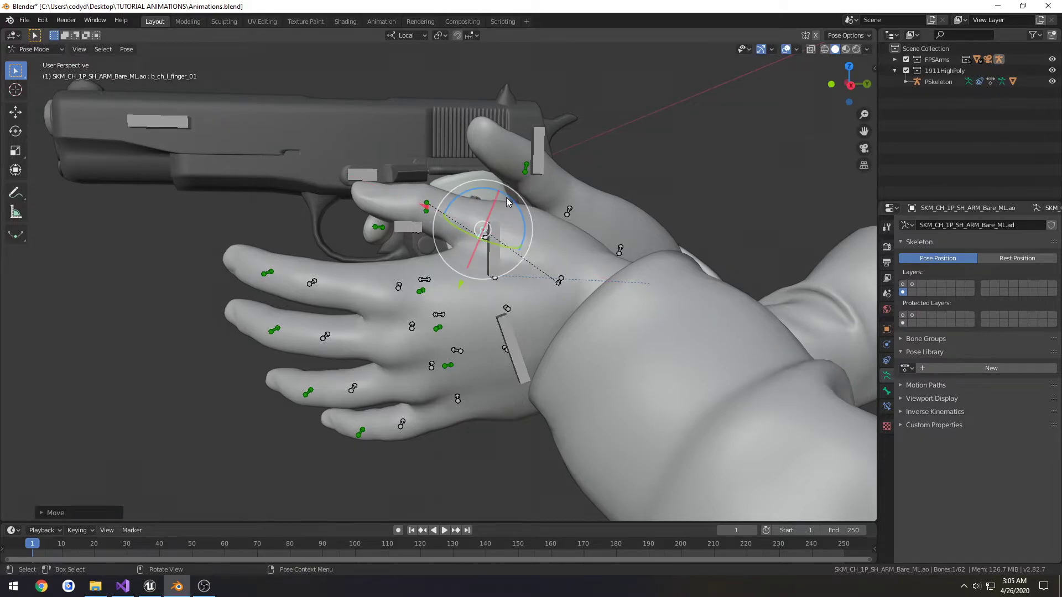
drag(508, 201, 506, 204)
middle_drag(505, 204, 547, 281)
drag(572, 286, 569, 286)
middle_drag(569, 286, 541, 286)
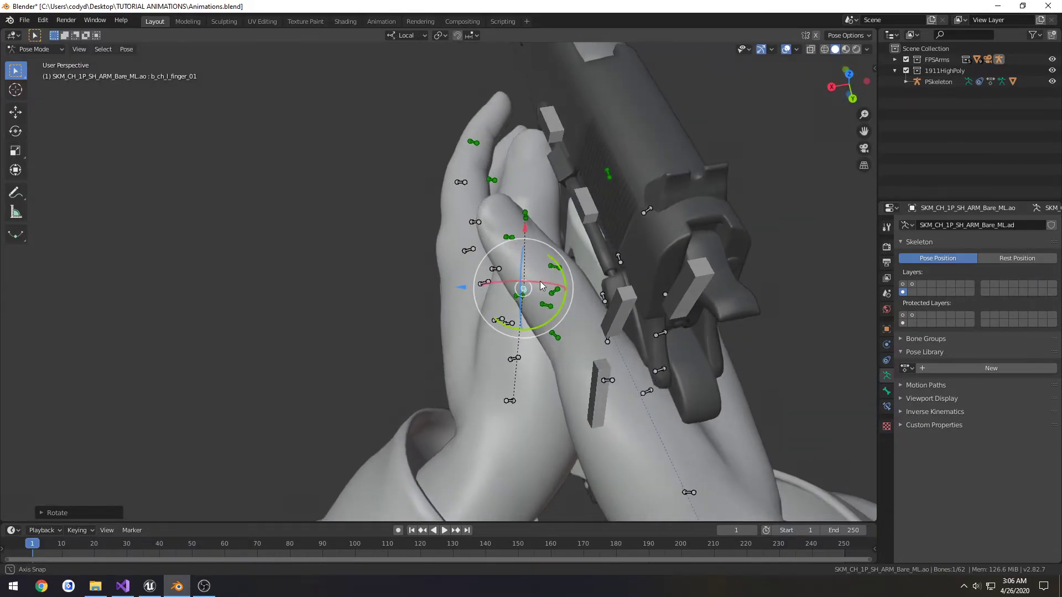
drag(558, 301, 543, 281)
Rotate the left thumb's tip bone b_ch_l_finger_02 slightly to align the thumb with the pistol frame
click(529, 220)
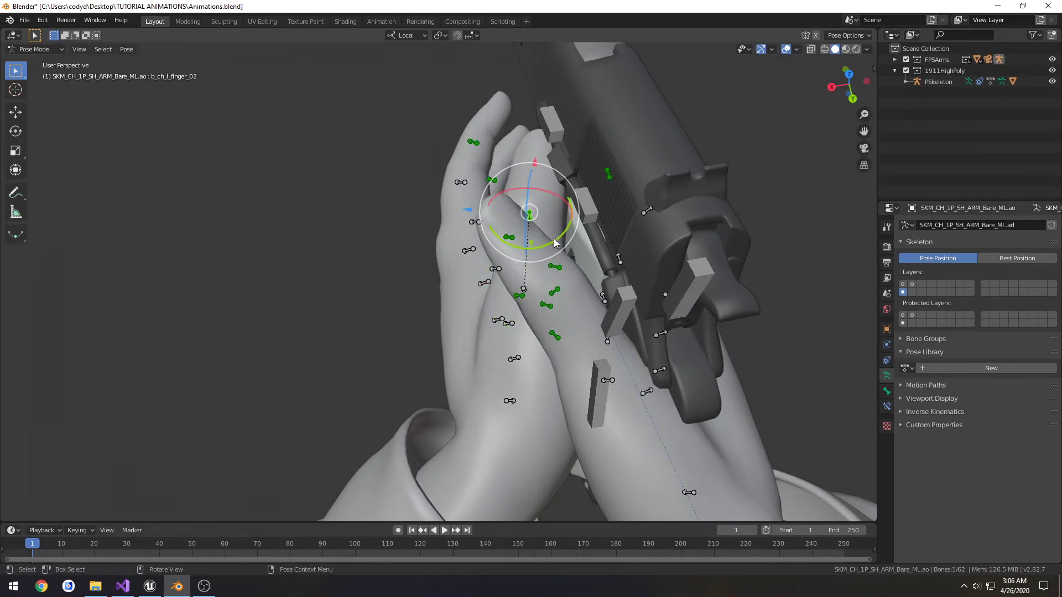
drag(555, 242, 557, 239)
middle_drag(807, 260, 602, 182)
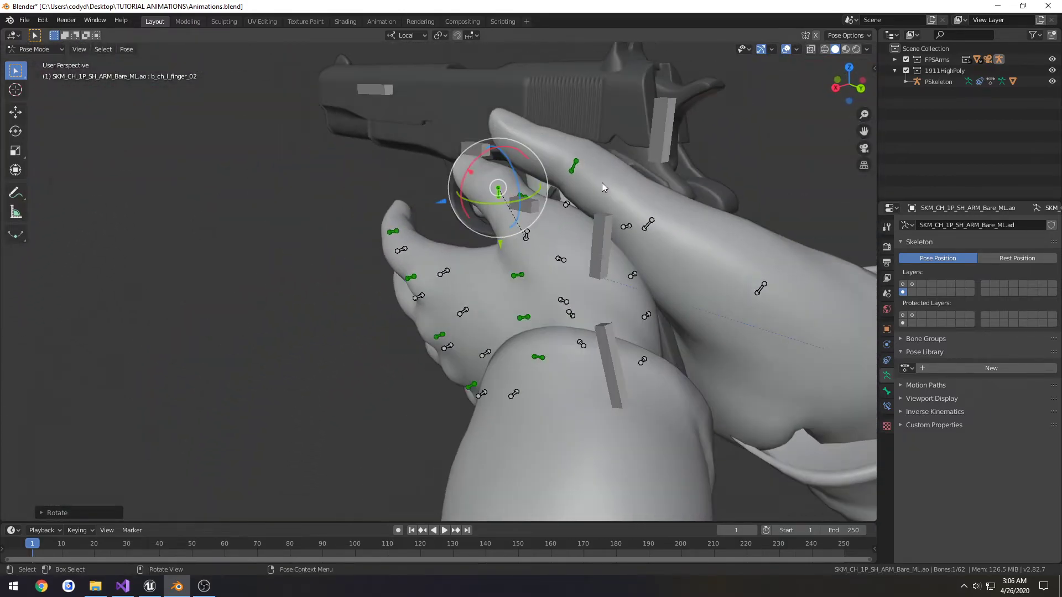
Move the right thumb bones b_ch_r_finger_01 and b_ch_r_finger_02 back along their local X axes to shorten the thumb
click(759, 286)
middle_drag(760, 289, 768, 299)
drag(651, 256, 605, 228)
click(595, 217)
key(g)
key(x)
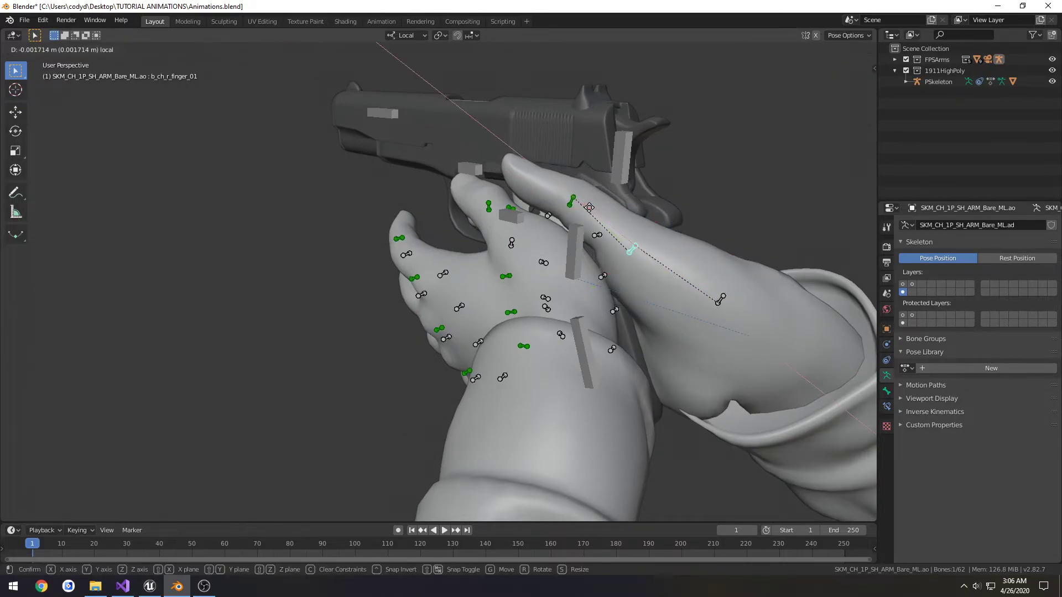
click(594, 211)
click(576, 204)
key(g)
key(x)
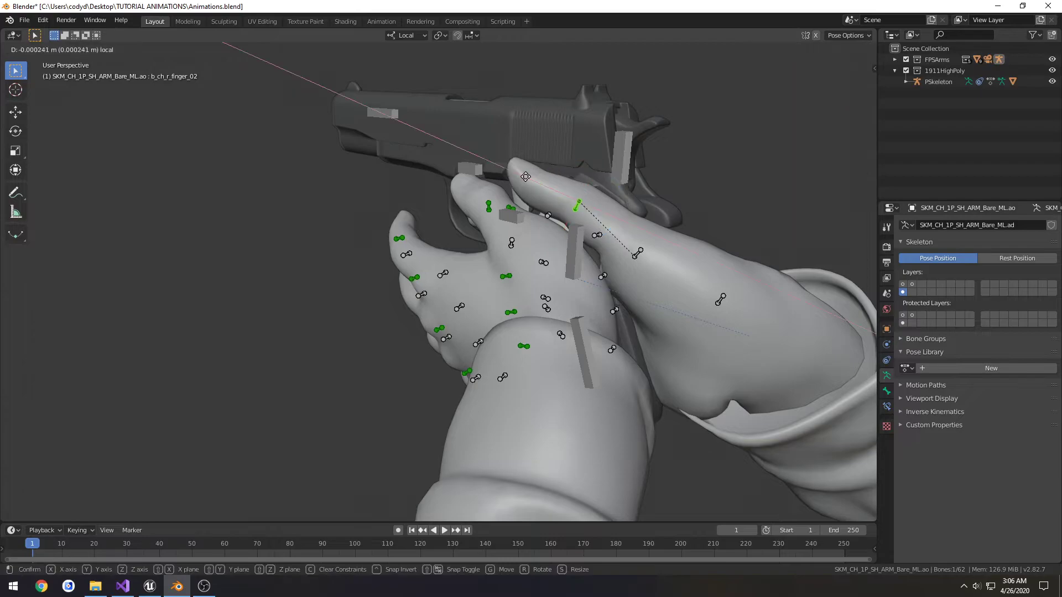
click(536, 180)
middle_drag(536, 180, 583, 349)
Move the right thumb's bone b_ch_r_finger_01 forward along local X and rotate it to lower the thumb
click(583, 350)
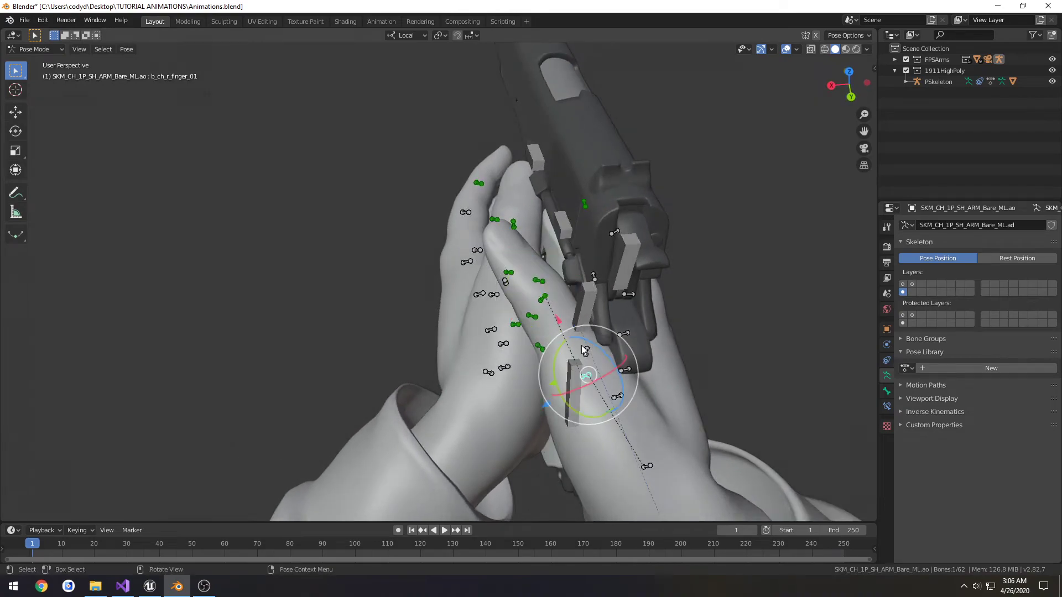
click(557, 313)
middle_drag(557, 315, 644, 282)
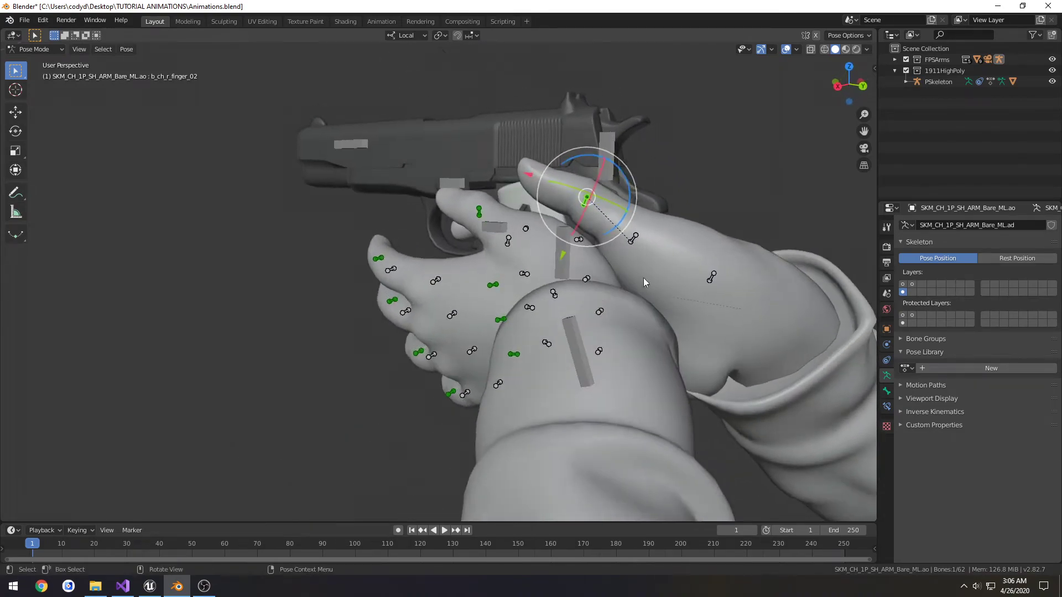
click(636, 234)
key(g)
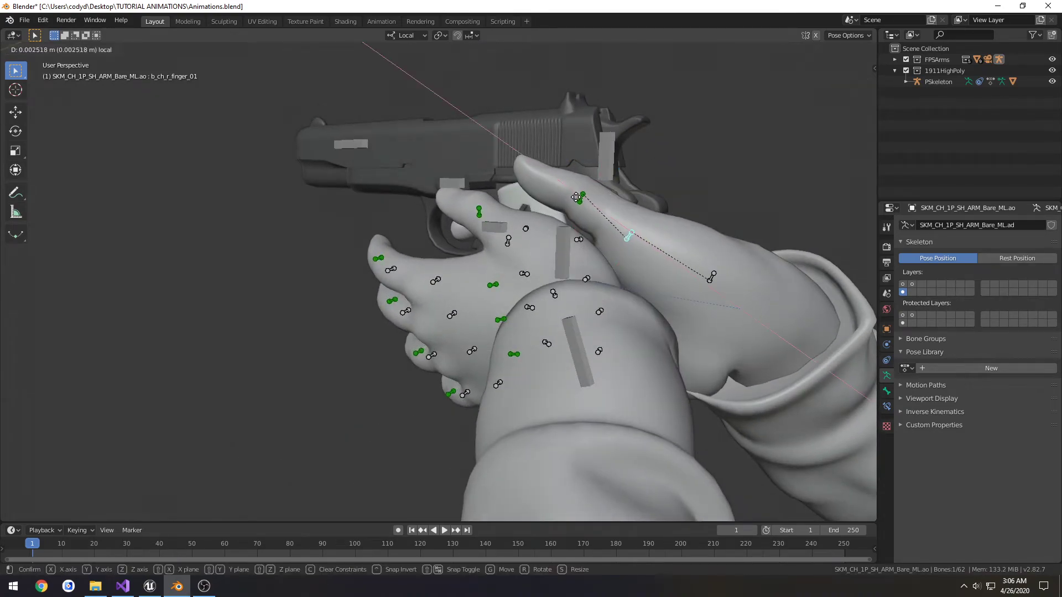
click(573, 201)
key(r)
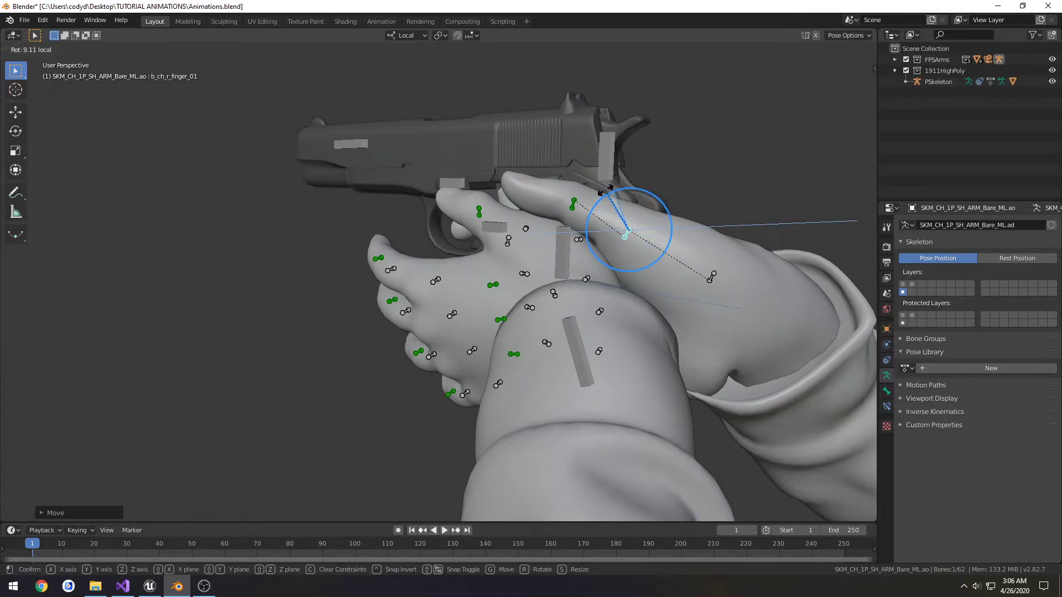
click(615, 216)
Rotate the right thumb's tip bone b_ch_r_finger_02 so the thumb lies over the left hand beside the frame
middle_drag(615, 216, 575, 188)
click(570, 187)
drag(573, 173, 564, 185)
middle_drag(564, 185, 494, 320)
drag(496, 348, 492, 348)
middle_drag(492, 347, 507, 286)
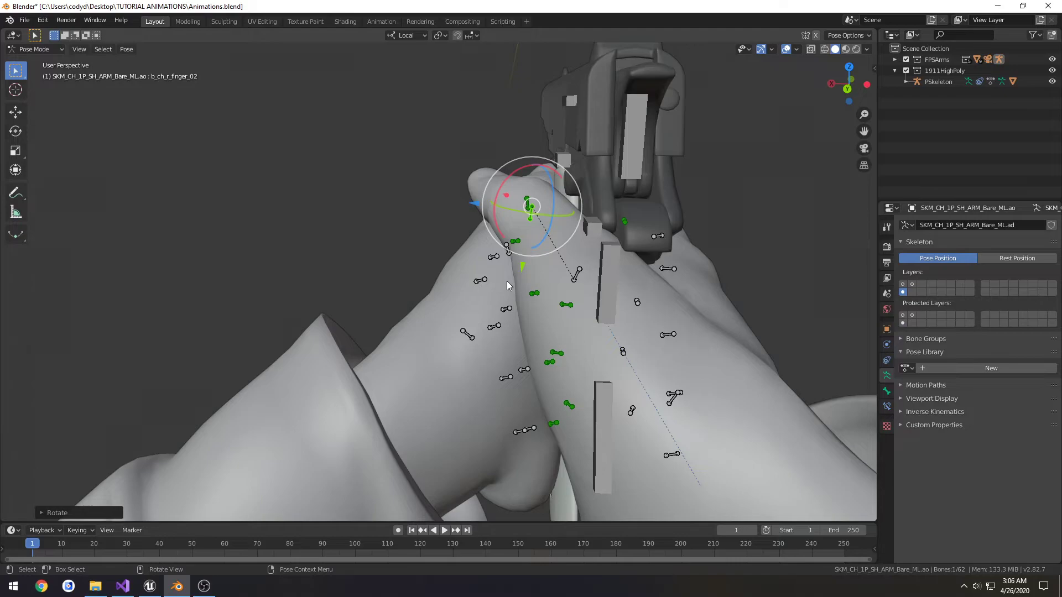
middle_drag(507, 286, 486, 233)
drag(485, 234, 462, 230)
middle_drag(462, 230, 559, 276)
Rotate the right thumb's base bone b_ch_r_finger_00 to adjust how the whole thumb rests
click(600, 297)
drag(486, 357, 462, 351)
middle_drag(461, 352, 658, 333)
Show only the IK bone layer and raise ik_hand_r and ik_hand_l together along the global Z axis
key(KP_0)
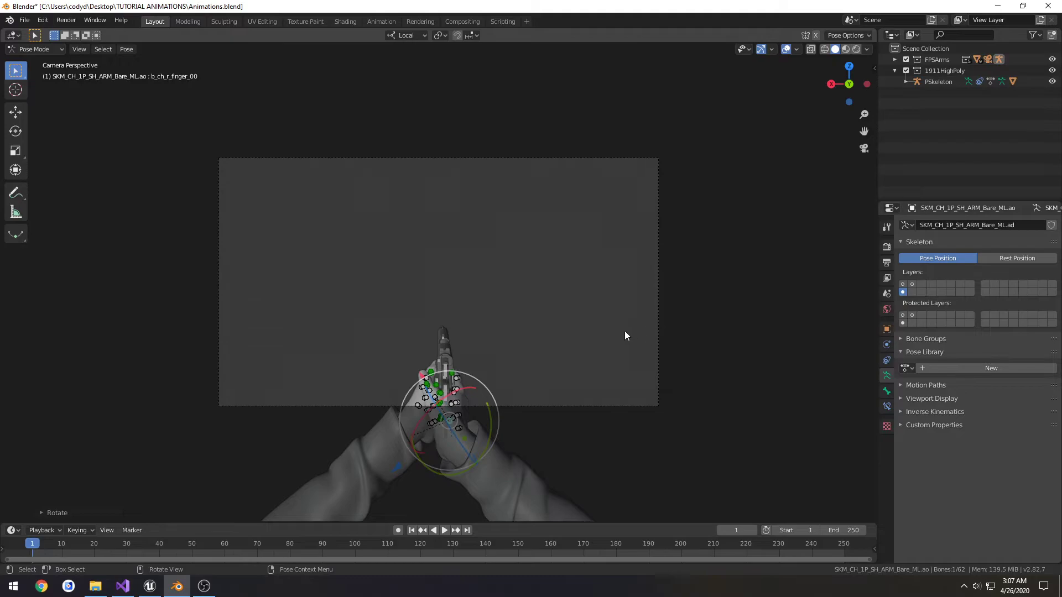
scroll(625, 332, up, 3)
shift+middle_drag(529, 356, 526, 316)
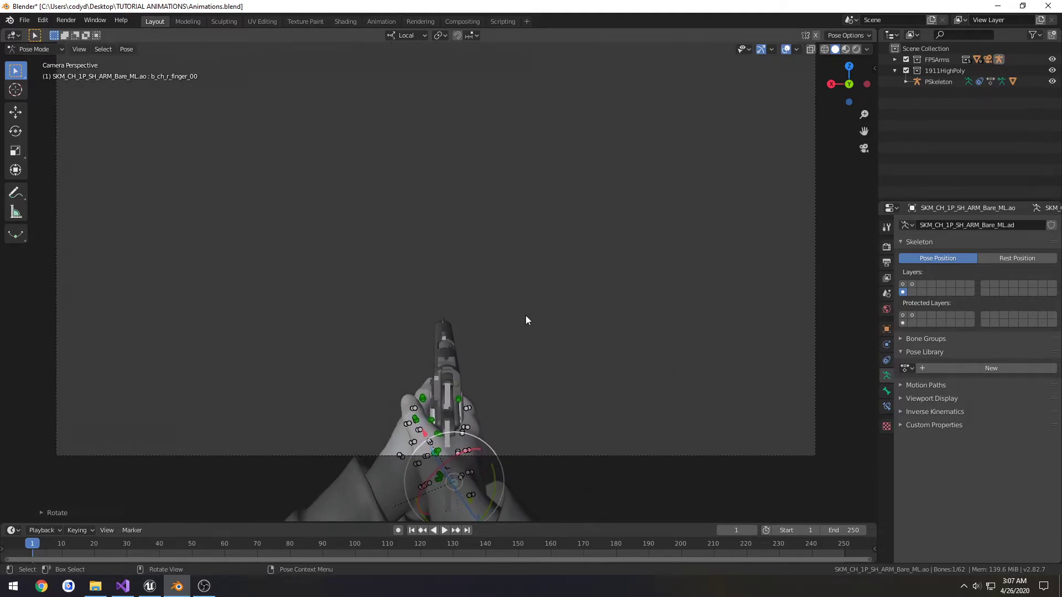
click(903, 283)
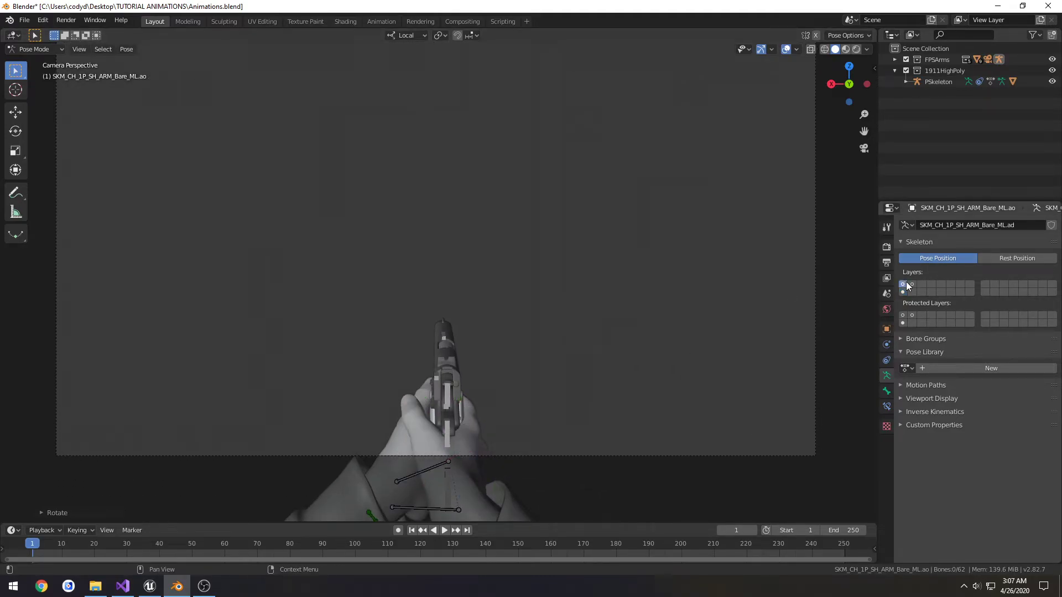
key(g)
right_click(437, 479)
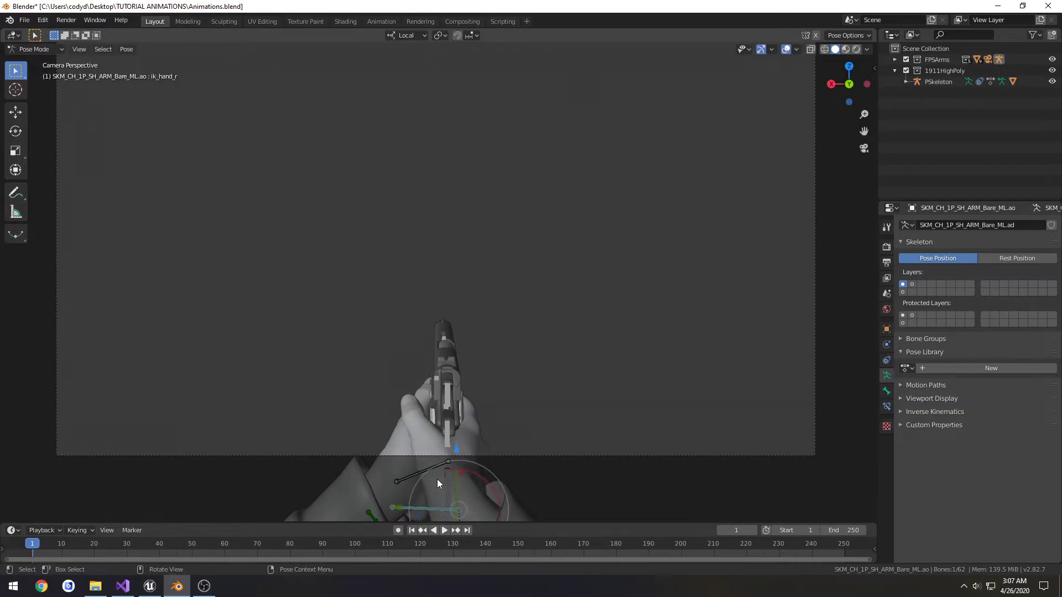
shift+click(437, 462)
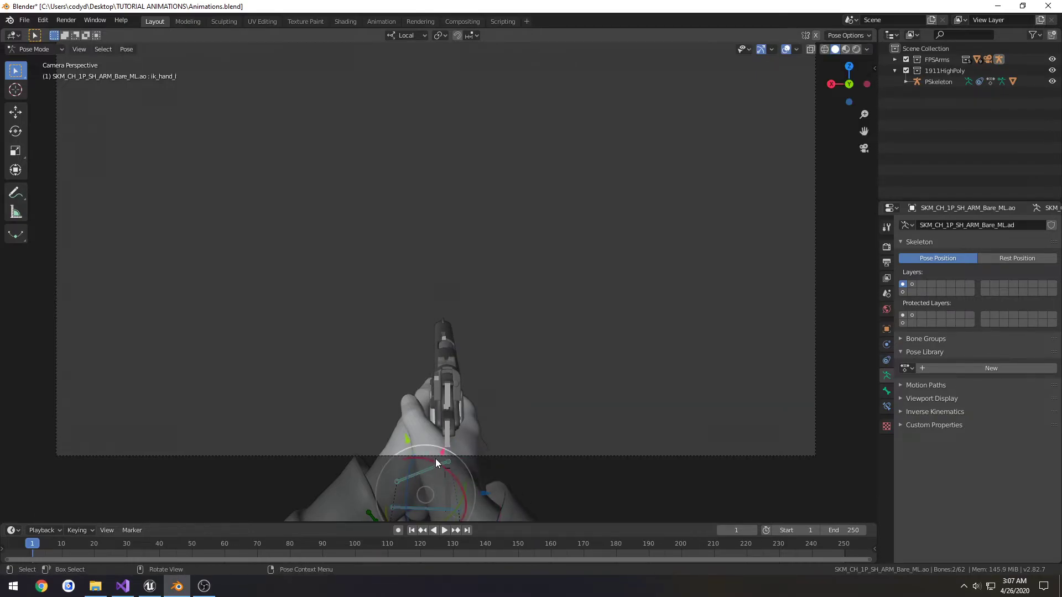
click(406, 35)
click(399, 70)
key(g)
key(z)
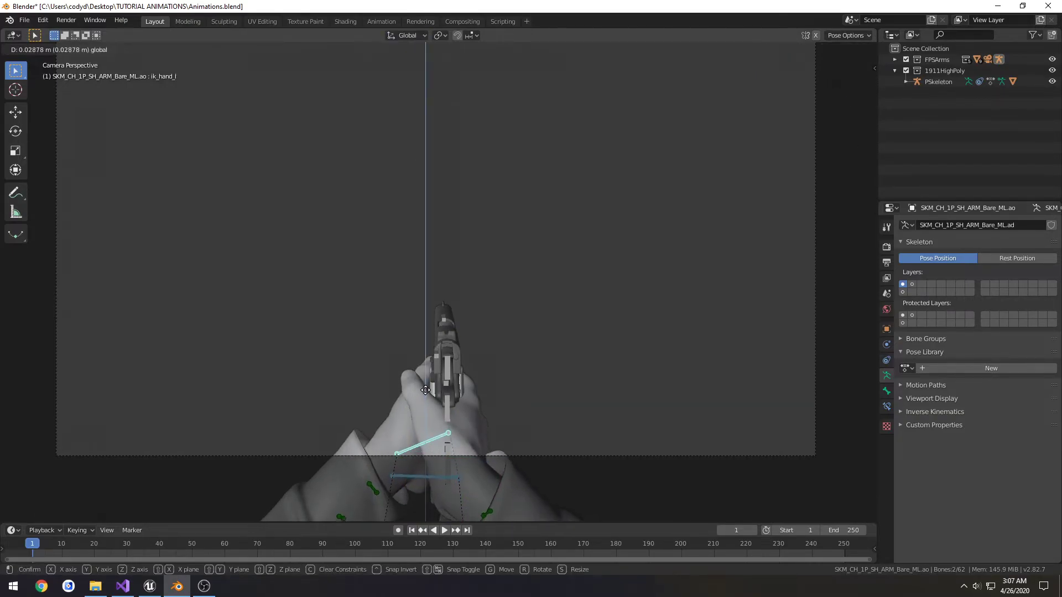
click(450, 407)
Shift both hand IK bones sideways along global X and lower them slightly along Z to reposition the pistol in the camera frame
key(g)
key(x)
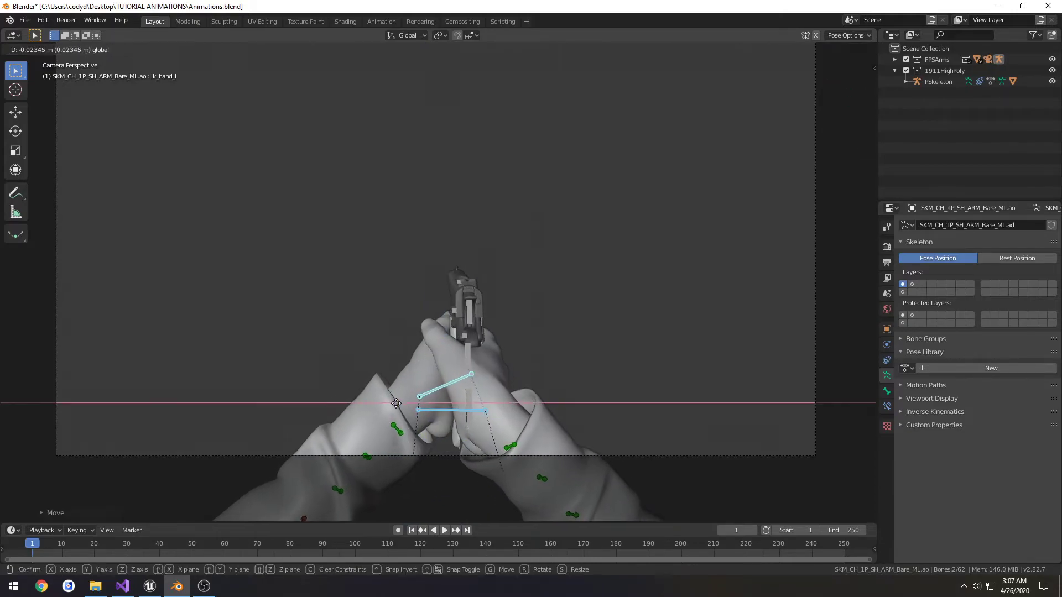
click(501, 364)
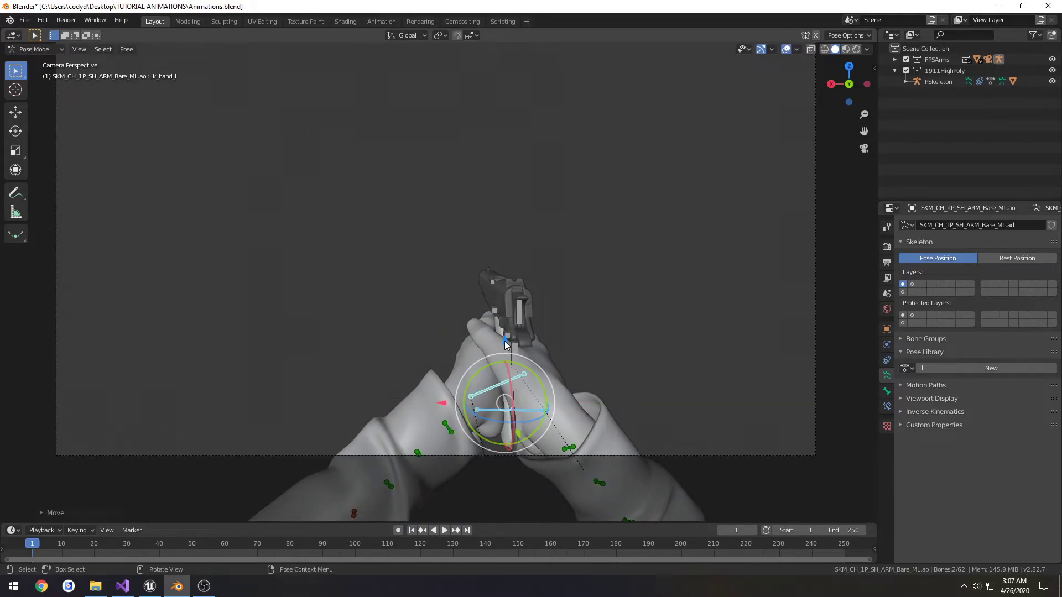
key(g)
key(z)
click(503, 363)
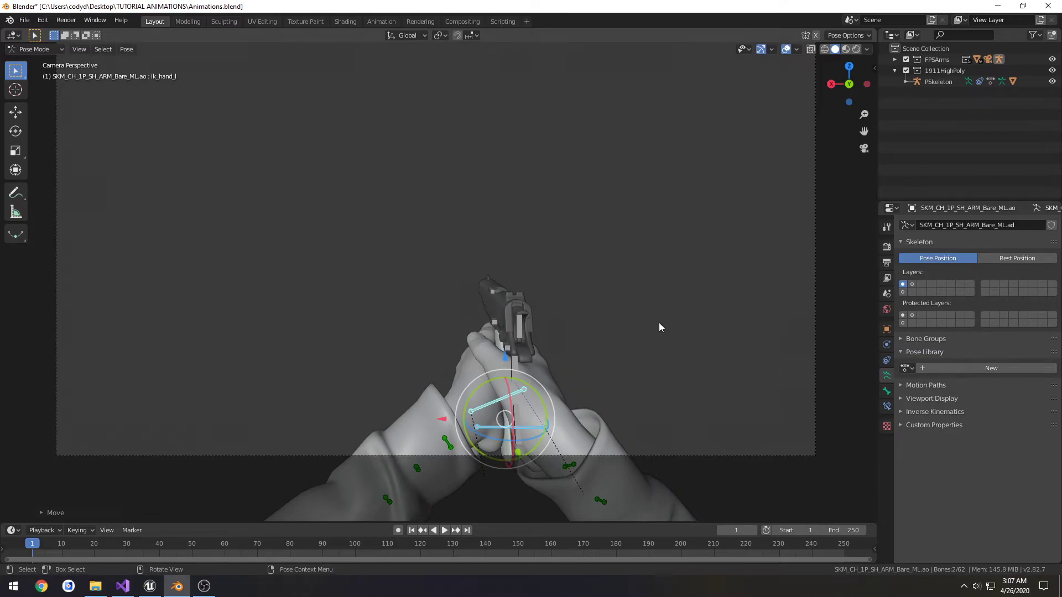
Show only the finger bone layer again and save the file
click(903, 291)
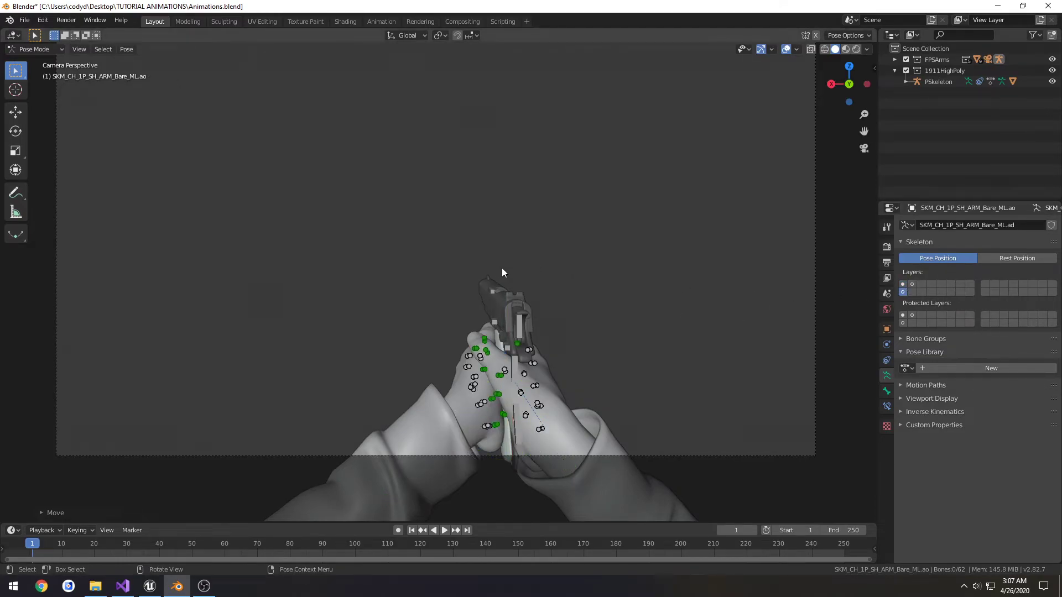
middle_drag(503, 267, 575, 321)
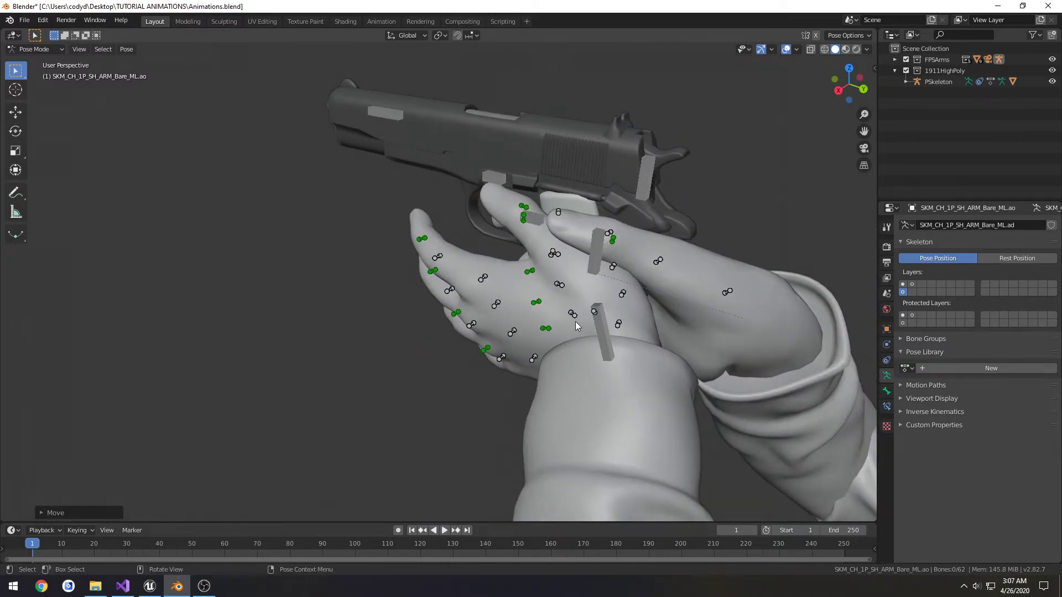
key(ctrl+s)
Switch to local transform orientation and rotate the left index finger's base bone b_ch_l_finger_10, including about local Z, to curl it around the right hand
middle_drag(518, 288, 436, 335)
click(441, 369)
click(407, 36)
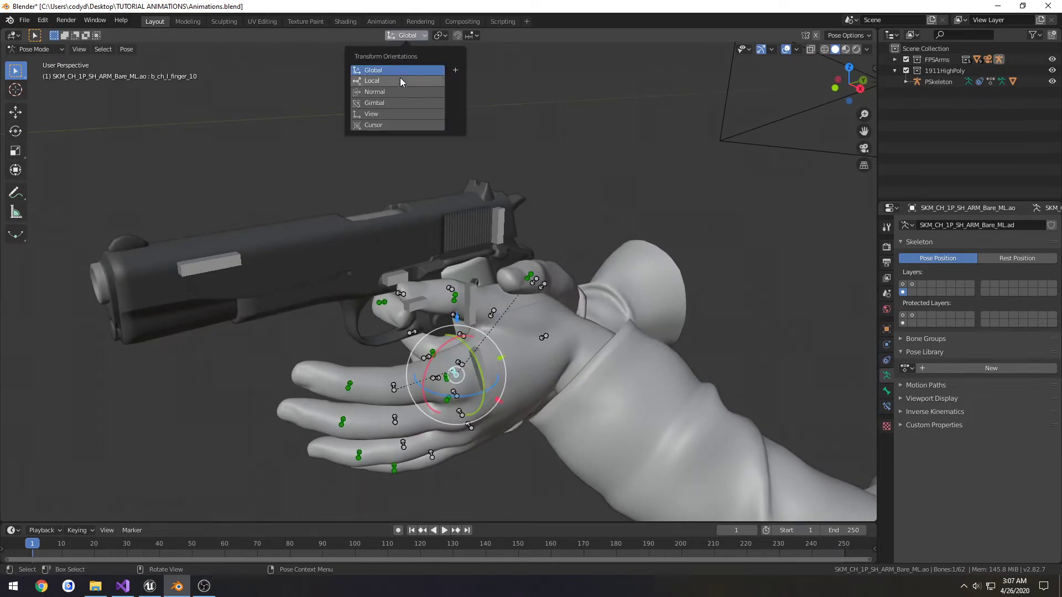
click(403, 80)
drag(462, 410, 447, 363)
middle_drag(447, 362, 478, 320)
drag(474, 311, 456, 317)
middle_drag(456, 317, 559, 379)
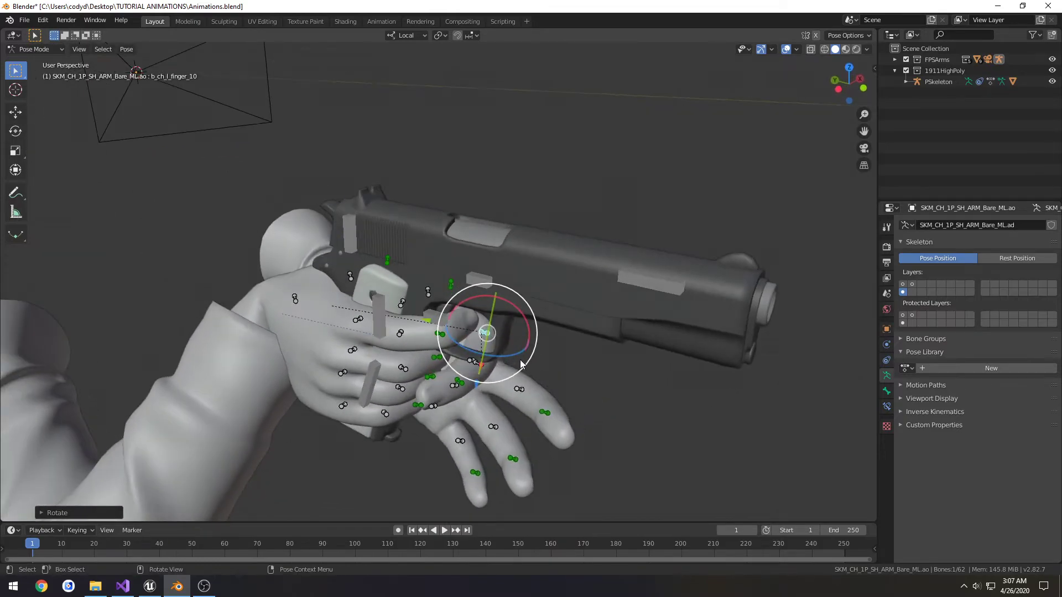
key(r)
key(z)
click(505, 351)
Rotate the left ring finger's base bone b_ch_l_finger_30 about -33° around local Z in the bottom orthographic view
middle_drag(505, 351, 542, 263)
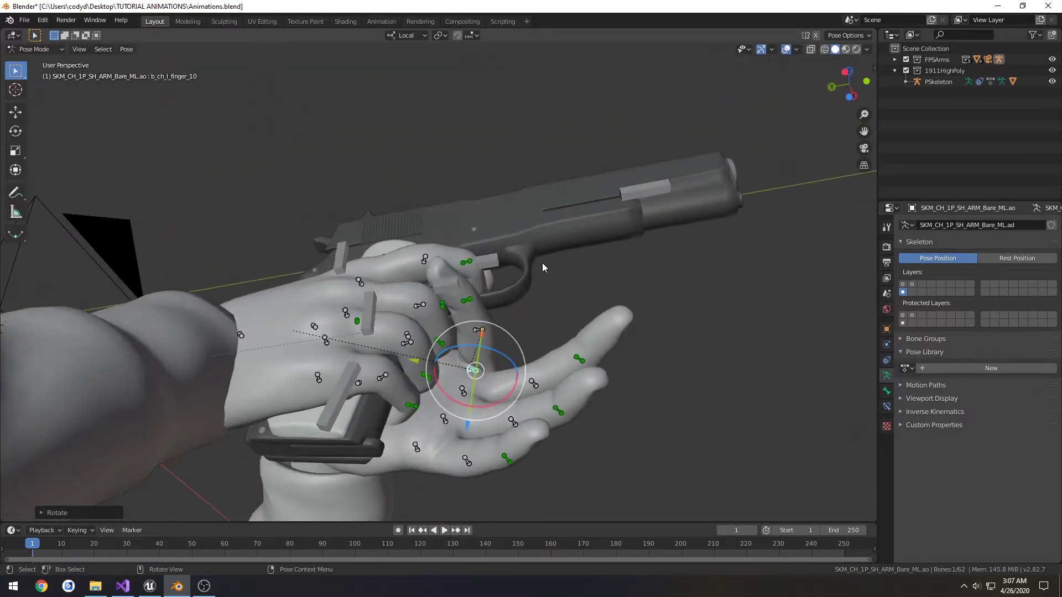
key(ctrl+KP_7)
scroll(492, 237, up, 3)
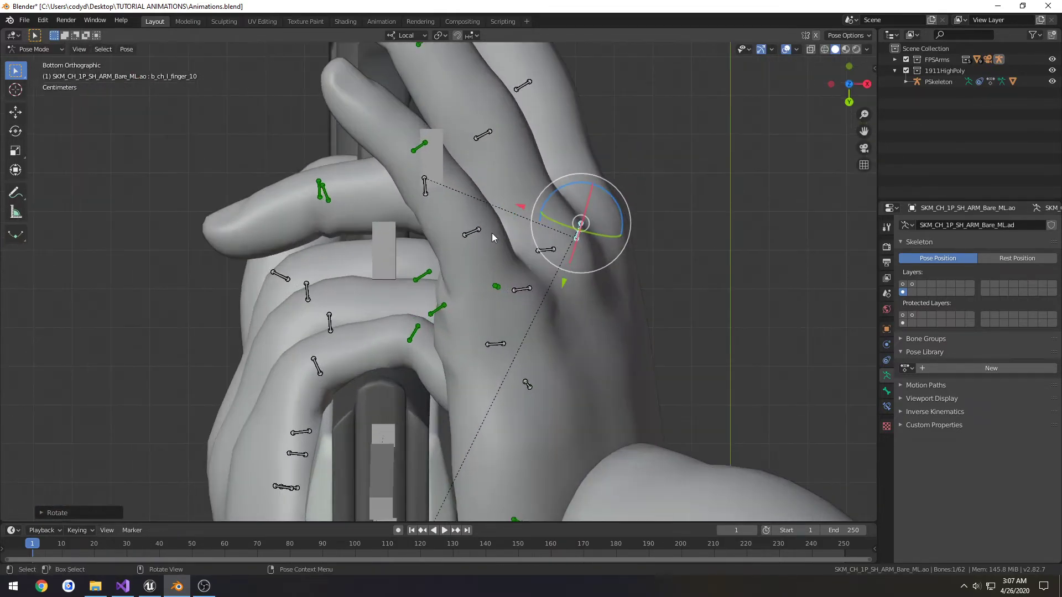
click(523, 287)
key(r)
key(z)
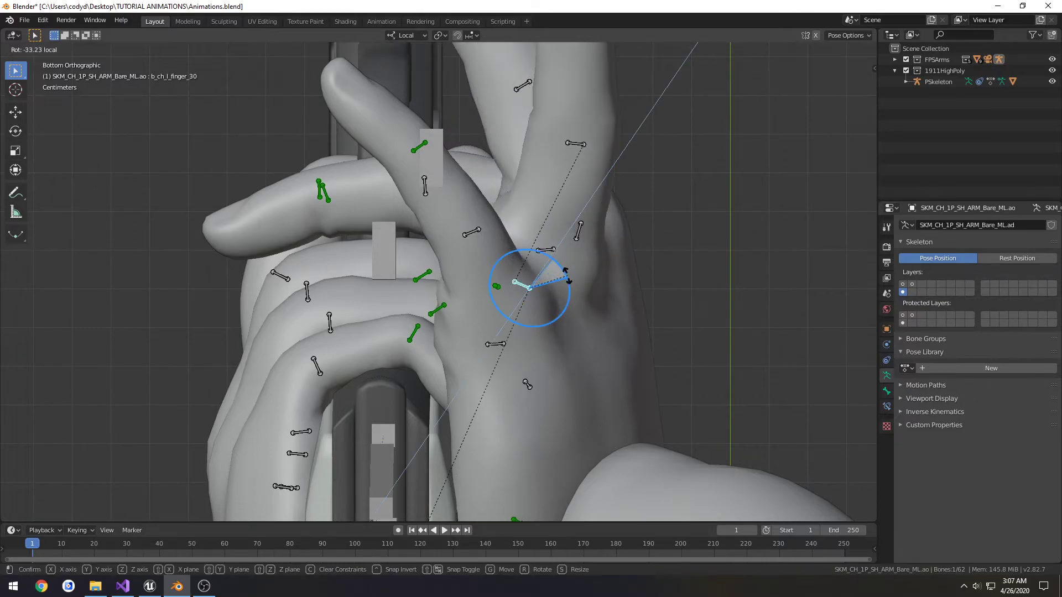
click(566, 277)
Rotate the left middle finger's base bone b_ch_l_finger_20 around local Z to line it up with the ring finger
click(578, 229)
click(546, 248)
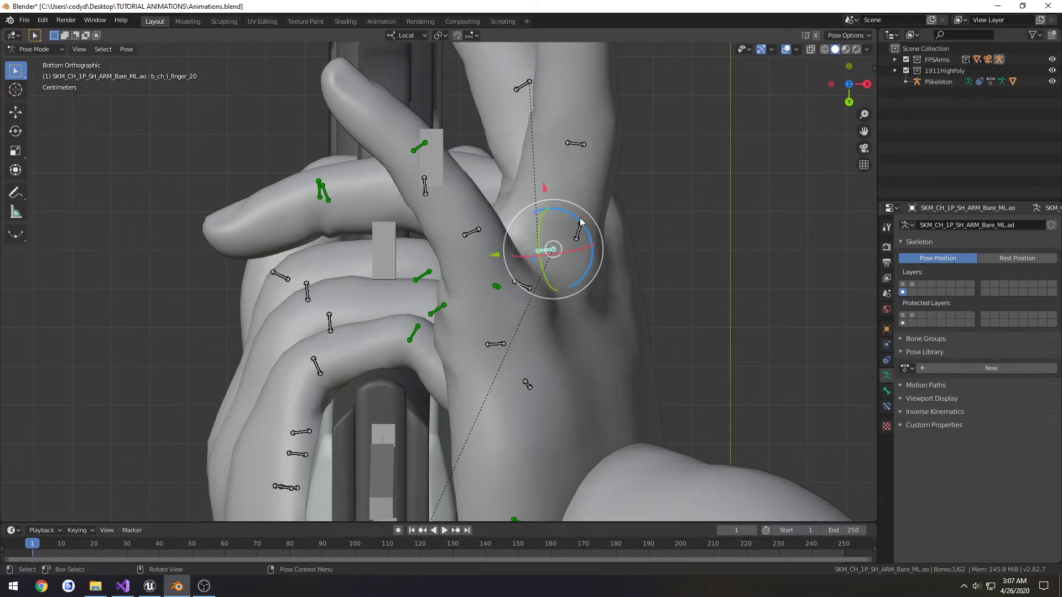
drag(580, 221, 514, 319)
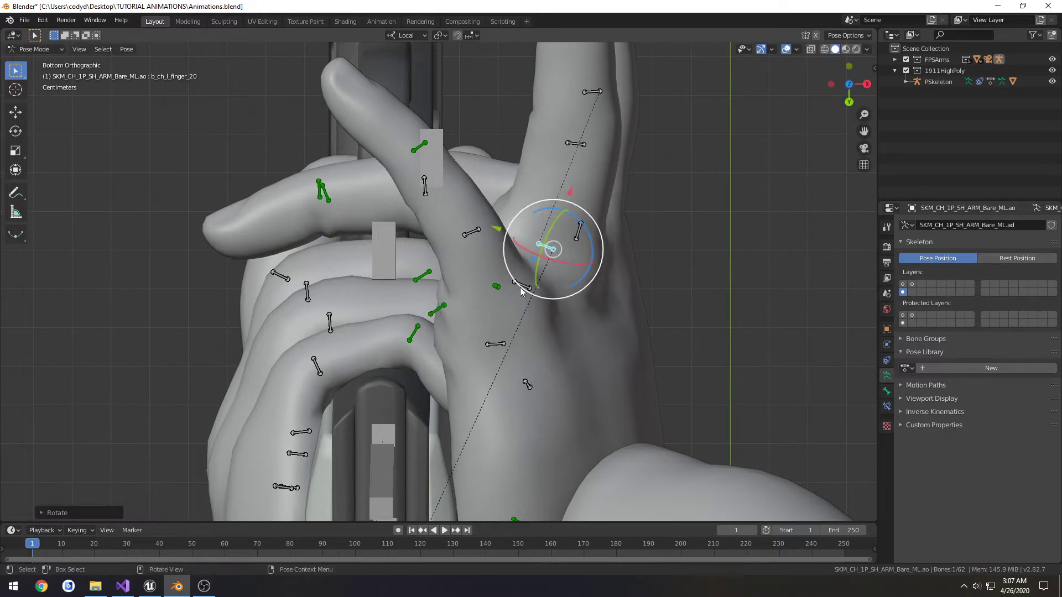
click(521, 289)
mouse_move(557, 264)
mouse_down()
mouse_move(565, 270)
mouse_move(558, 262)
mouse_up()
key(ctrl+z)
Rotate the left little finger's base bone b_ch_l_finger_40 in line with its neighbours and slightly adjust the index base bone b_ch_l_finger_10 around local Z
click(499, 342)
drag(521, 313, 538, 349)
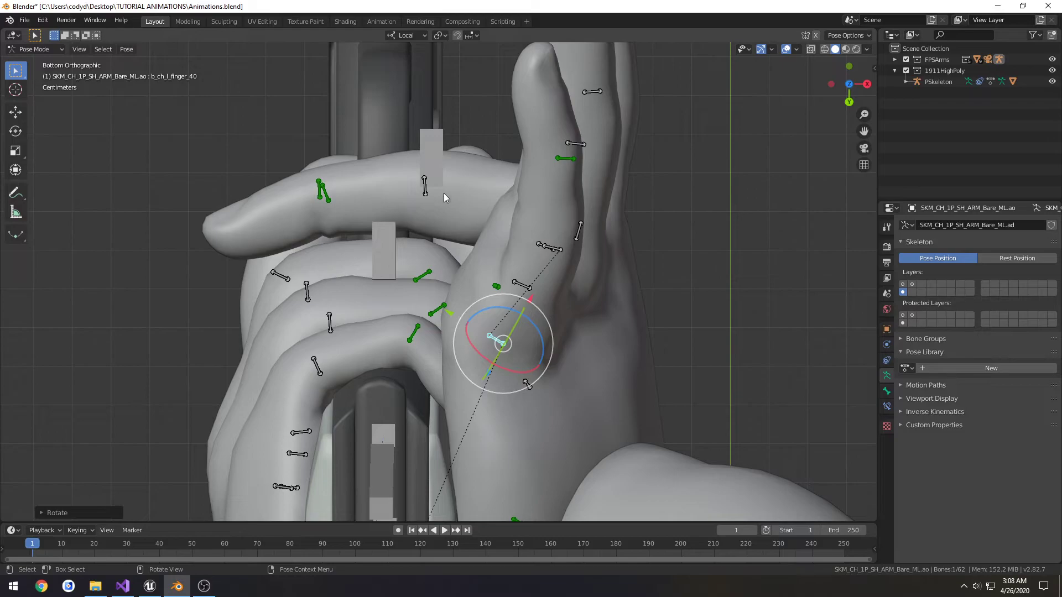
click(581, 229)
drag(612, 209, 612, 199)
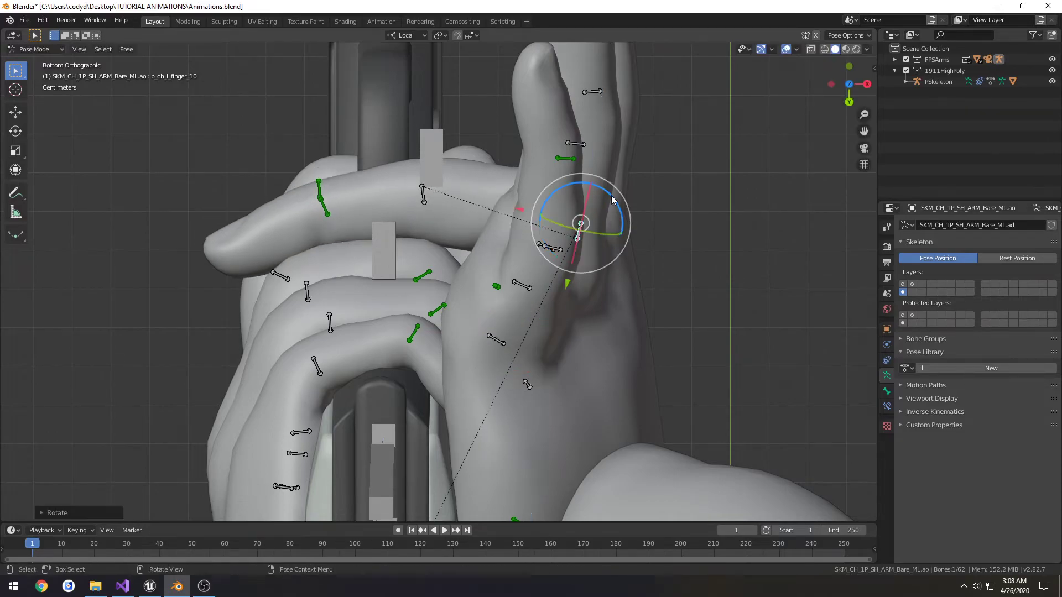
Try shifting the left index finger's base bone b_ch_l_finger_10 along local X and undo the move
middle_drag(320, 194, 546, 283)
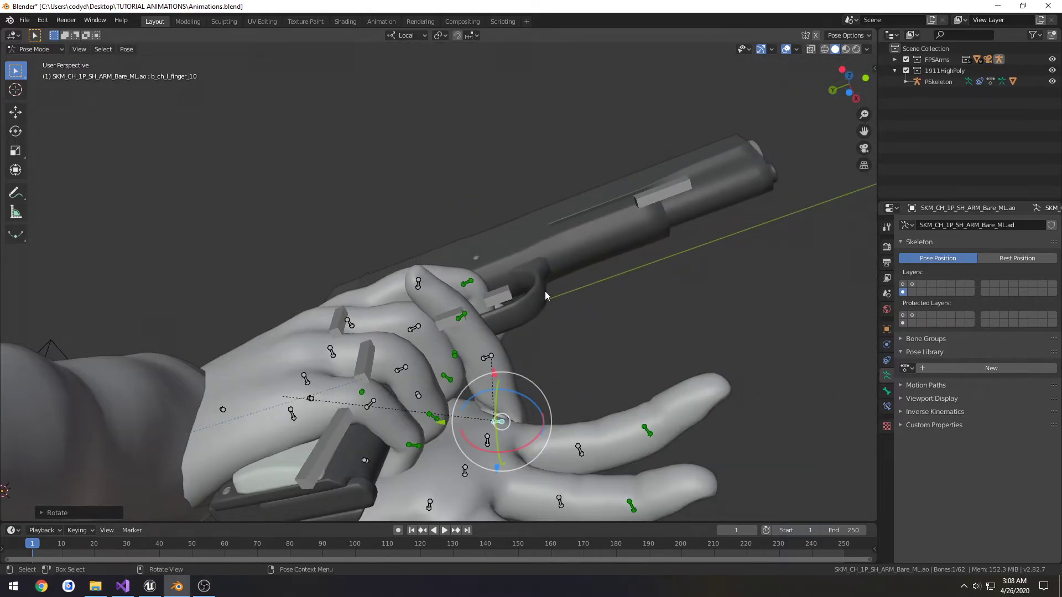
middle_drag(529, 296, 423, 464)
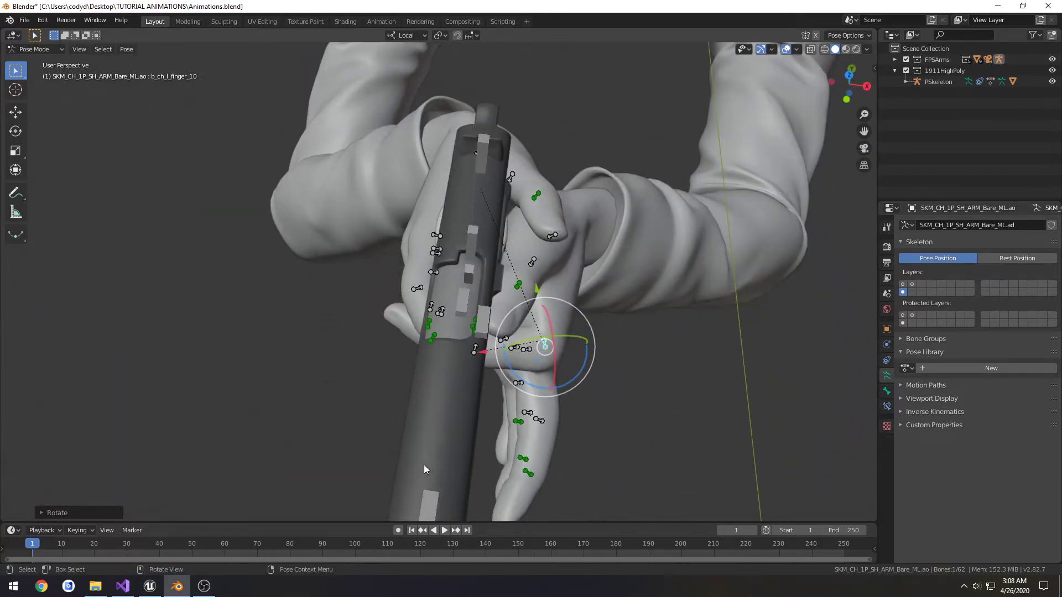
key(g)
key(x)
click(480, 354)
middle_drag(480, 354, 427, 318)
middle_drag(485, 304, 485, 234)
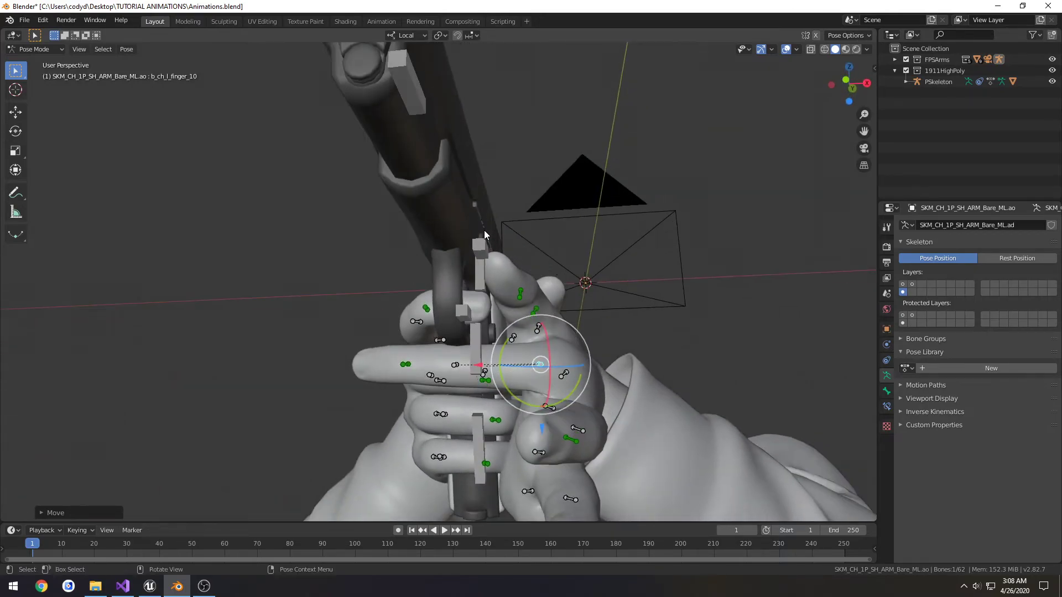
key(ctrl+z)
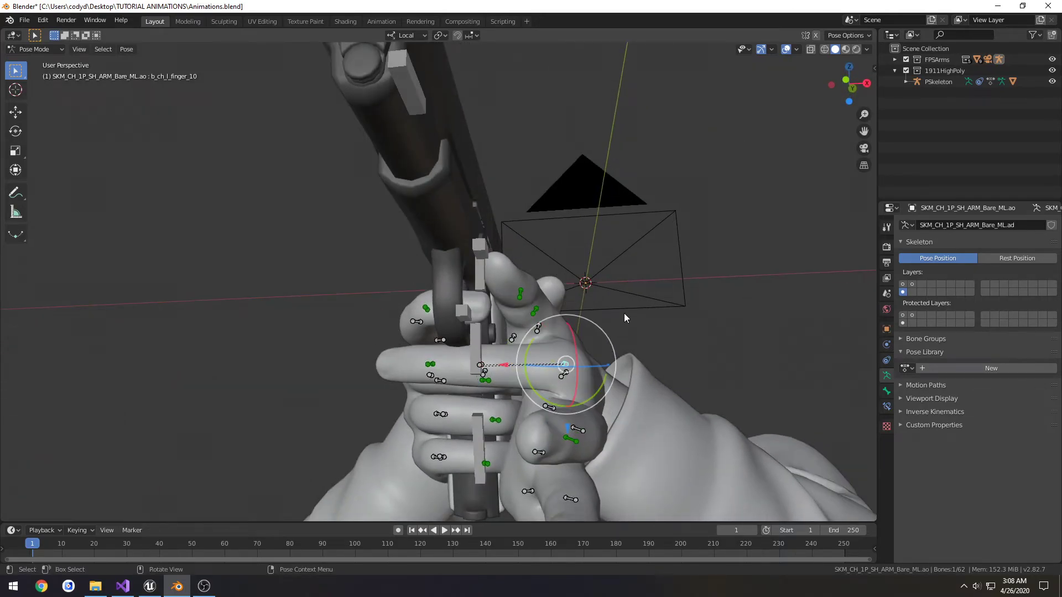
Show only the IK bone layer and rotate ik_hand_l slightly in the front view to adjust the left hand's tilt
click(902, 284)
middle_drag(785, 349, 693, 390)
click(634, 373)
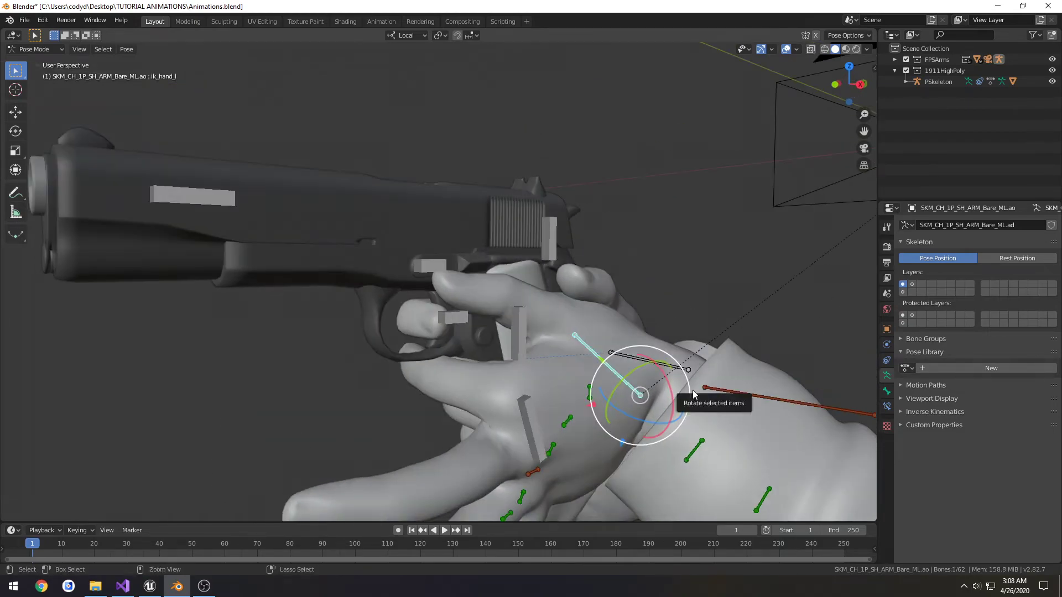
key(ctrl+KP_7)
key(KP_8)
key(KP_8)
key(KP_8)
key(KP_8)
key(KP_8)
key(KP_8)
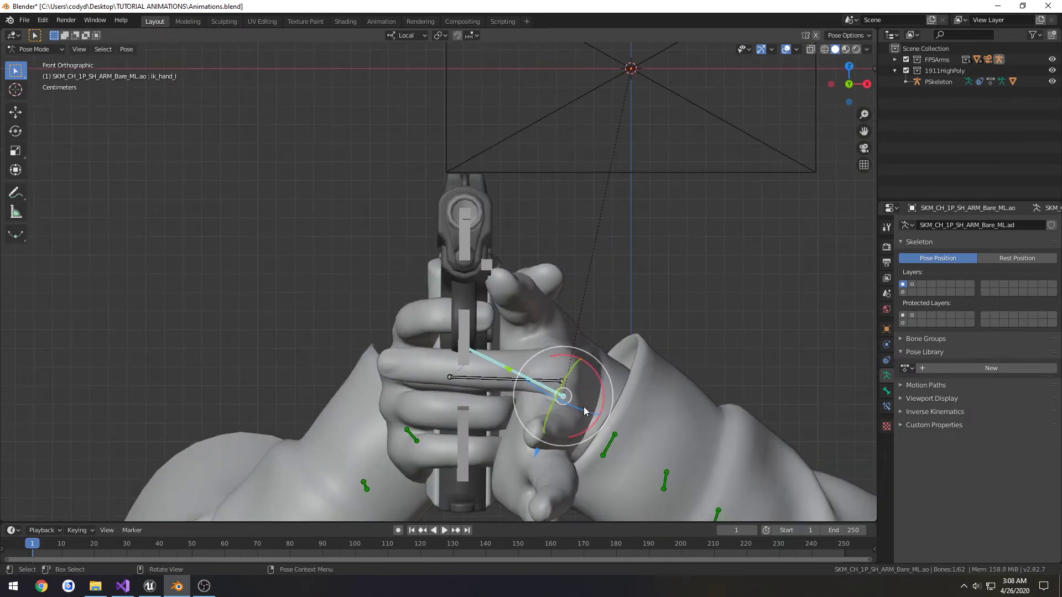
key(KP_8)
key(KP_1)
drag(598, 375, 584, 375)
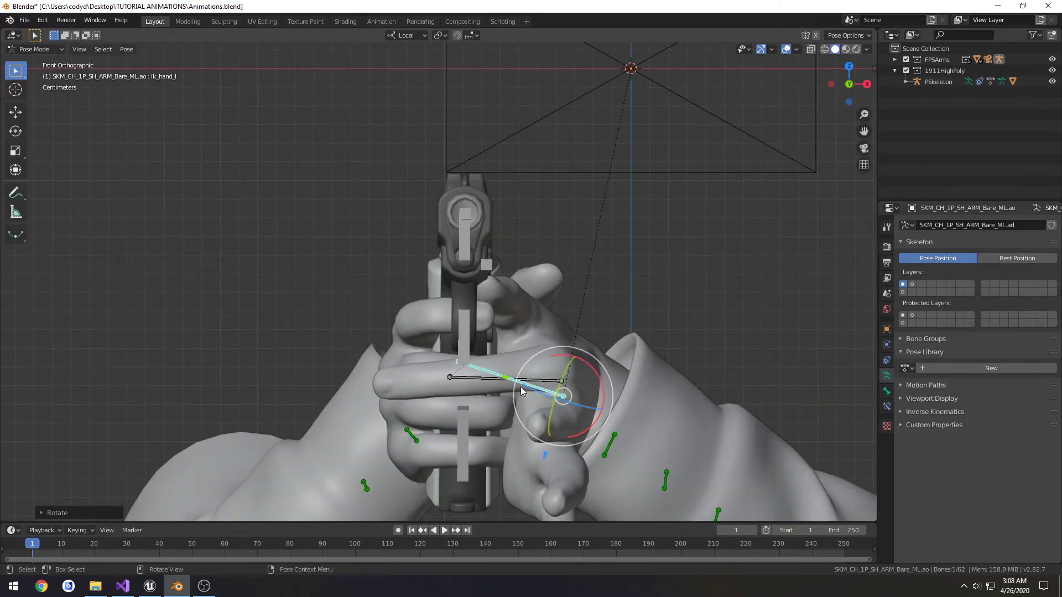
Move ik_hand_l about 0.0016 m along its local Y axis toward the pistol grip
key(g)
key(y)
key(y)
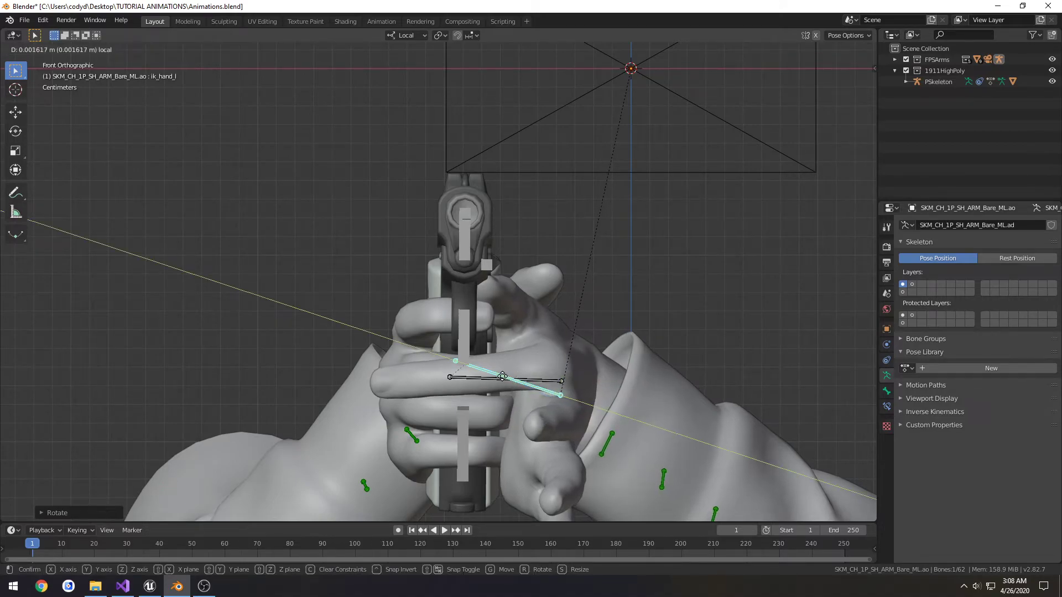
click(501, 378)
Show only the finger bone layer again and rotate the left thumb's base bone b_ch_l_finger_00 around local Y
middle_drag(501, 378, 662, 313)
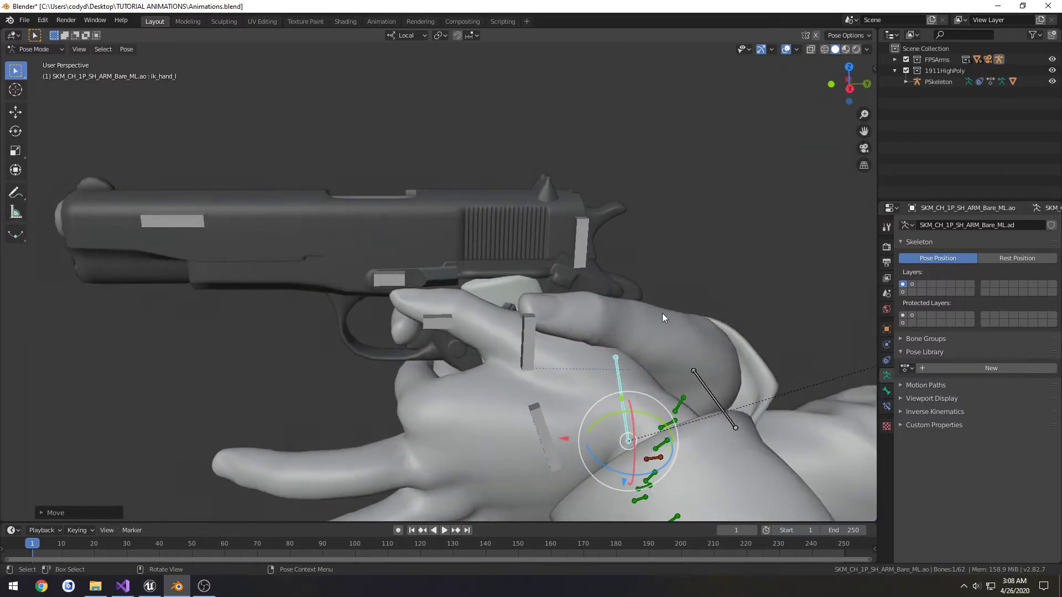
click(577, 309)
middle_drag(577, 309, 531, 422)
click(562, 337)
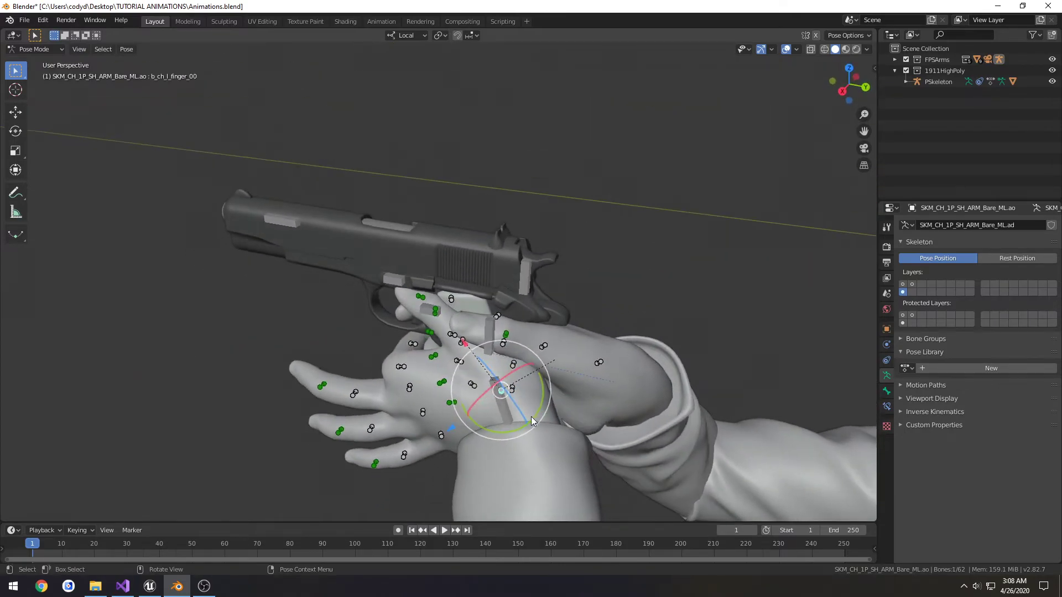
drag(539, 415, 523, 417)
Refine the left thumb's base bone b_ch_l_finger_00 with small rotations around local Z and local Y, and save the file
middle_drag(523, 417, 633, 341)
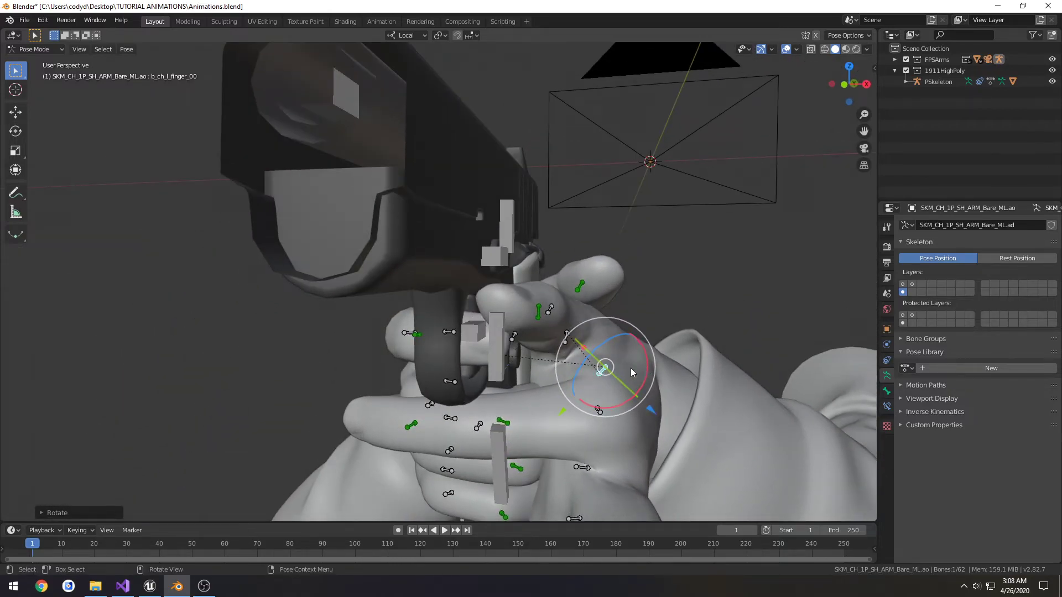
middle_drag(624, 385, 669, 389)
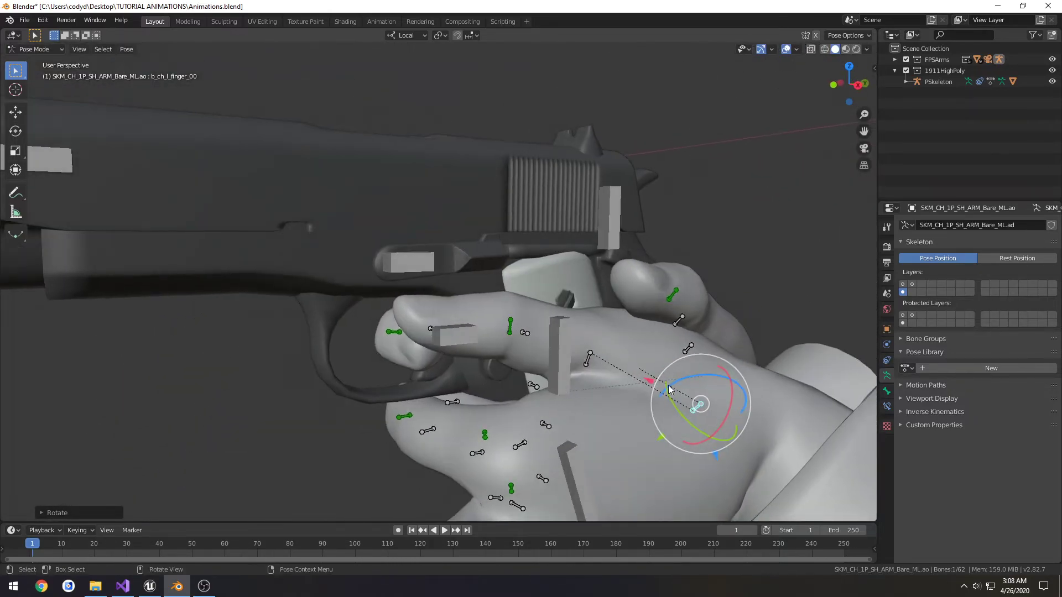
drag(698, 380, 713, 368)
middle_drag(714, 369, 417, 488)
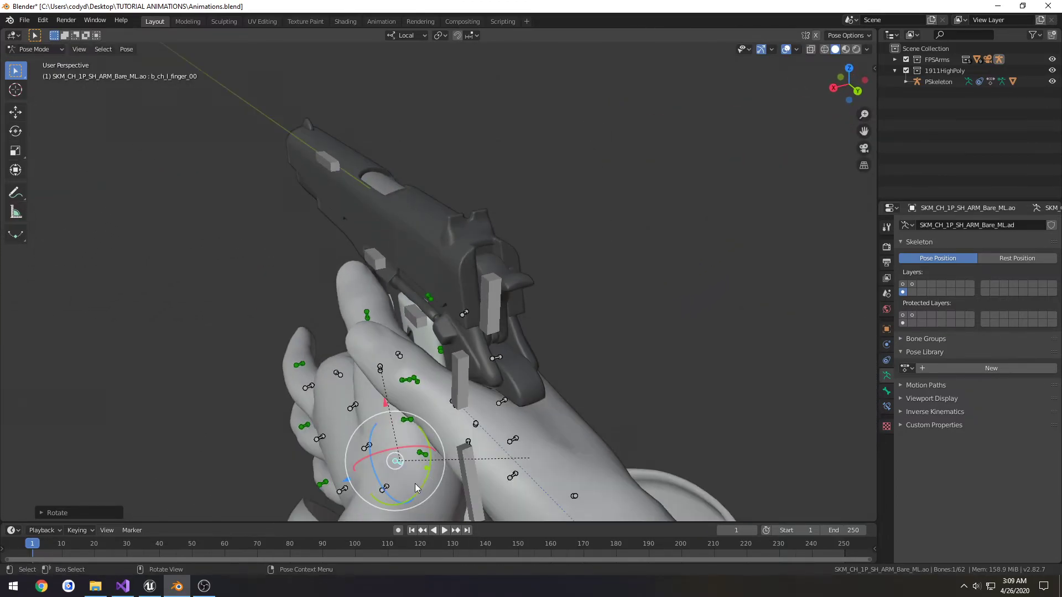
drag(425, 489, 419, 485)
middle_drag(419, 484, 545, 298)
key(ctrl+s)
Curl the left index finger around the right hand by rotating b_ch_l_finger_10 and the tip bone b_ch_l_finger_12 around local Z
click(514, 339)
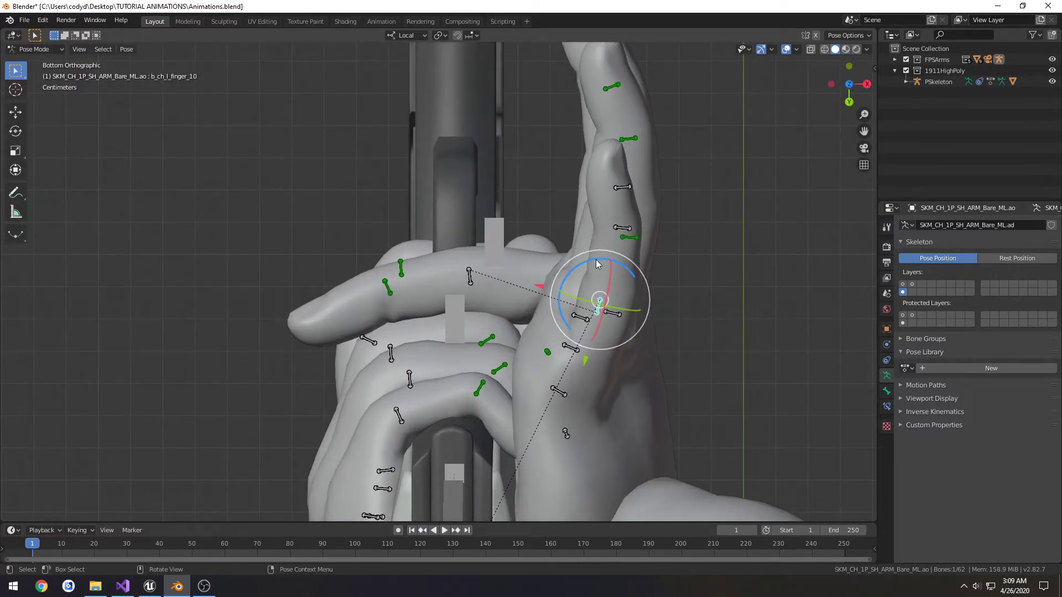
drag(597, 263, 567, 272)
click(385, 288)
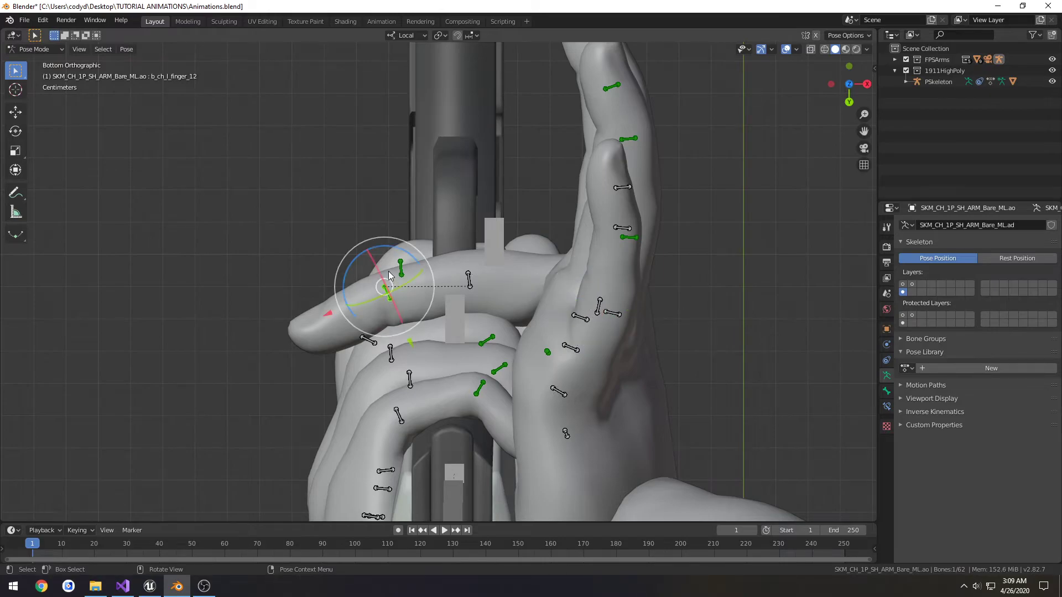
drag(381, 245, 368, 248)
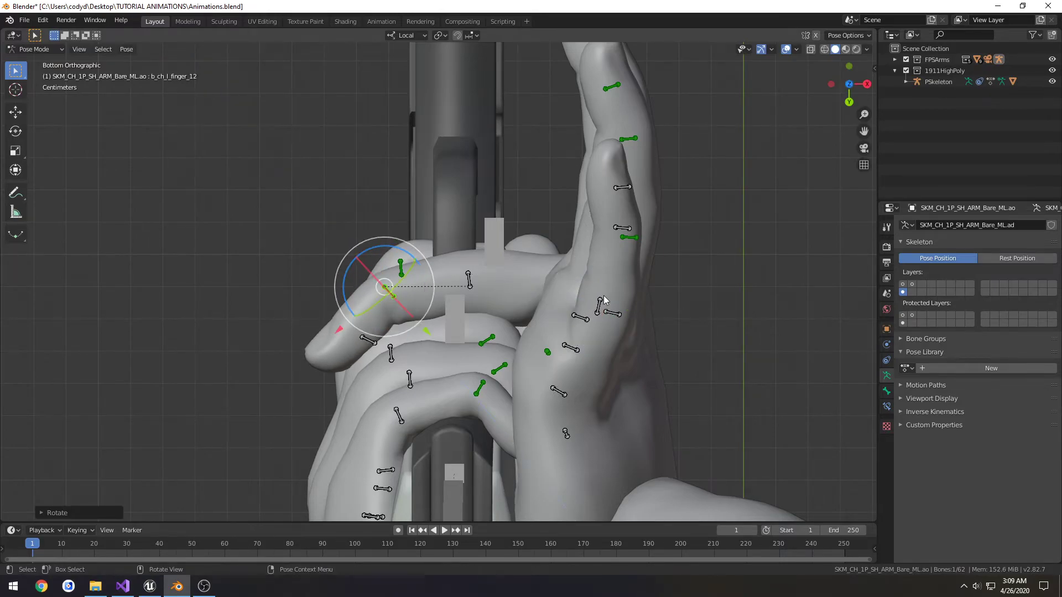
click(615, 314)
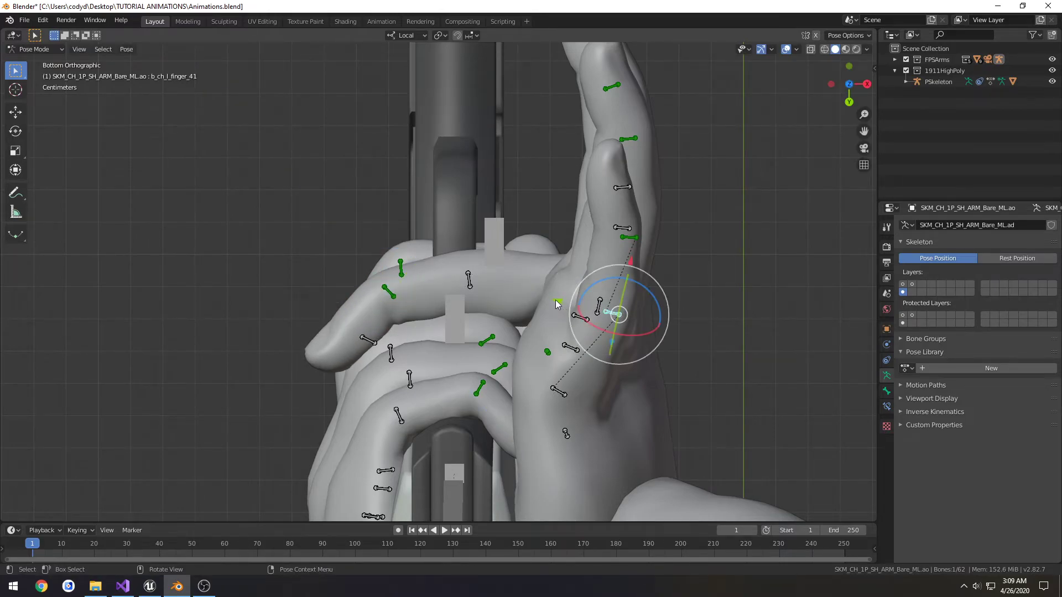
key(r)
key(y)
key(Escape)
Move the left index finger's base bone b_ch_l_finger_10 slightly along local X toward the right hand
middle_drag(576, 320, 614, 284)
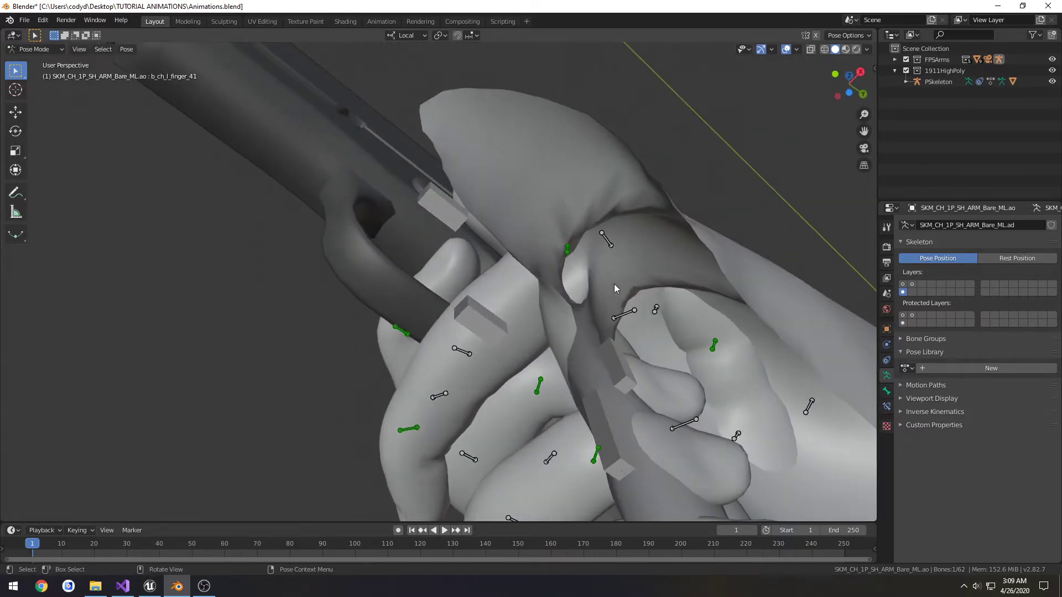
click(606, 243)
key(ctrl+KP_7)
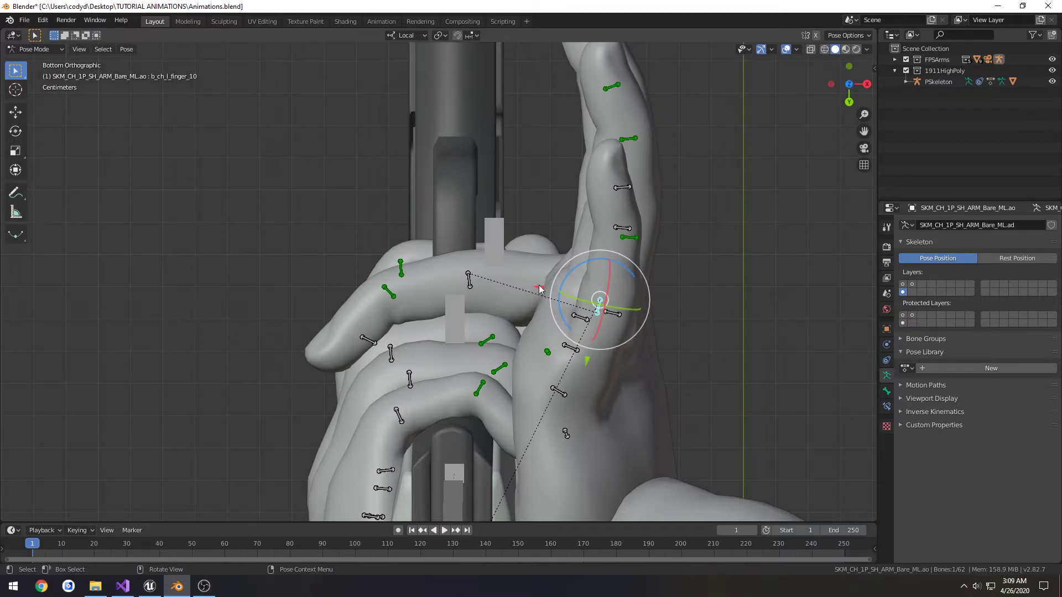
key(g)
key(x)
key(Return)
Adjust the bend of the left index fingertip by rotating b_ch_l_finger_12 slightly
middle_drag(539, 289, 714, 249)
click(412, 256)
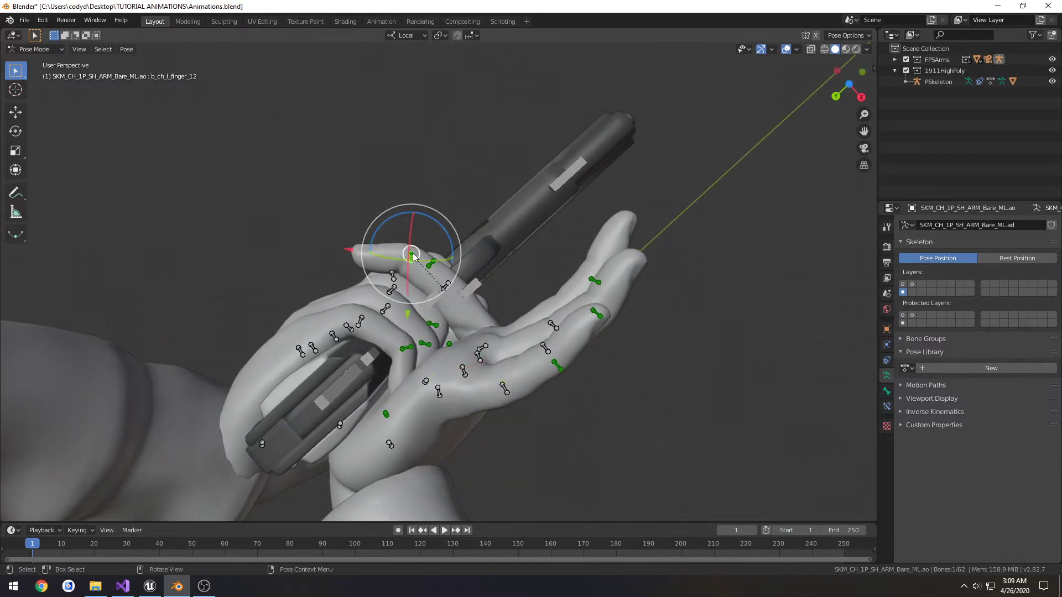
drag(429, 222, 422, 217)
Rotate the left middle finger's base bone b_ch_l_finger_20 around local Z to wrap the finger across the right hand
middle_drag(423, 221, 357, 338)
middle_drag(507, 404, 456, 408)
click(457, 405)
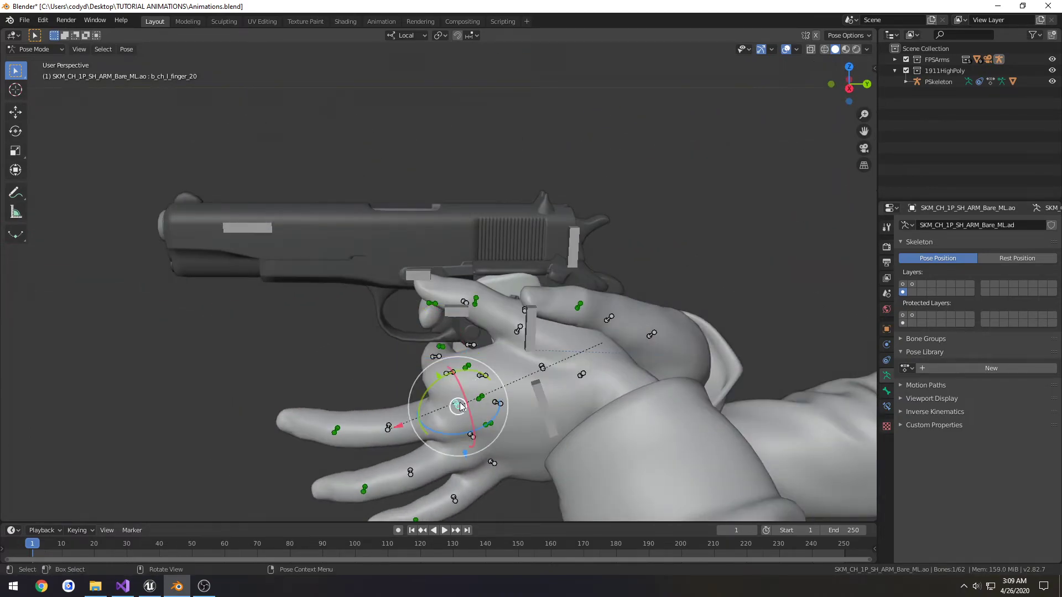
key(ctrl+KP_7)
scroll(536, 296, up, 4)
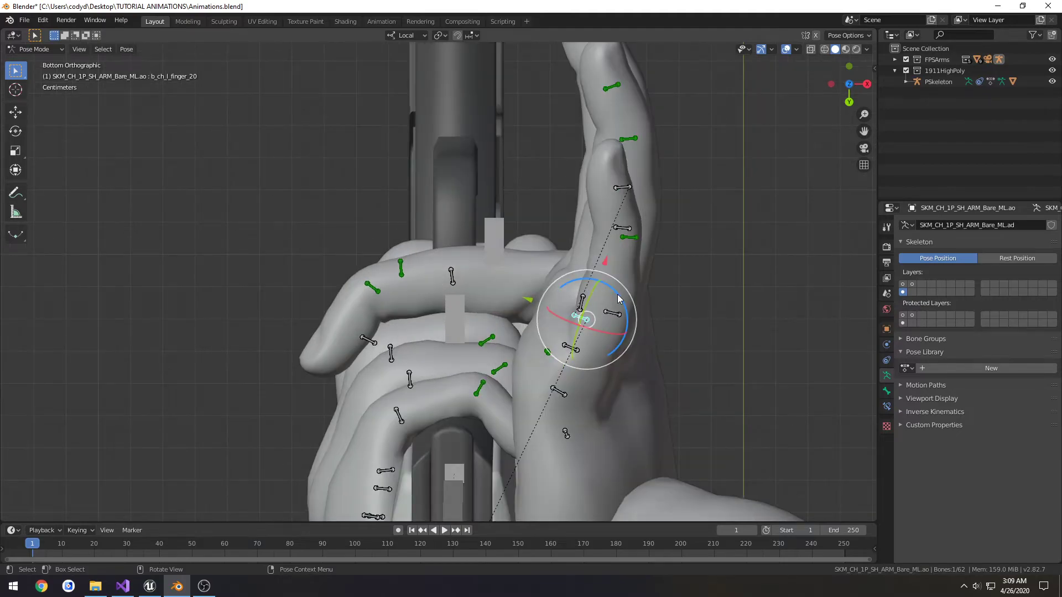
drag(618, 299, 533, 274)
Tilt the left middle finger's base bone b_ch_l_finger_20 around local Y to fit it beside the index finger
key(KP_1)
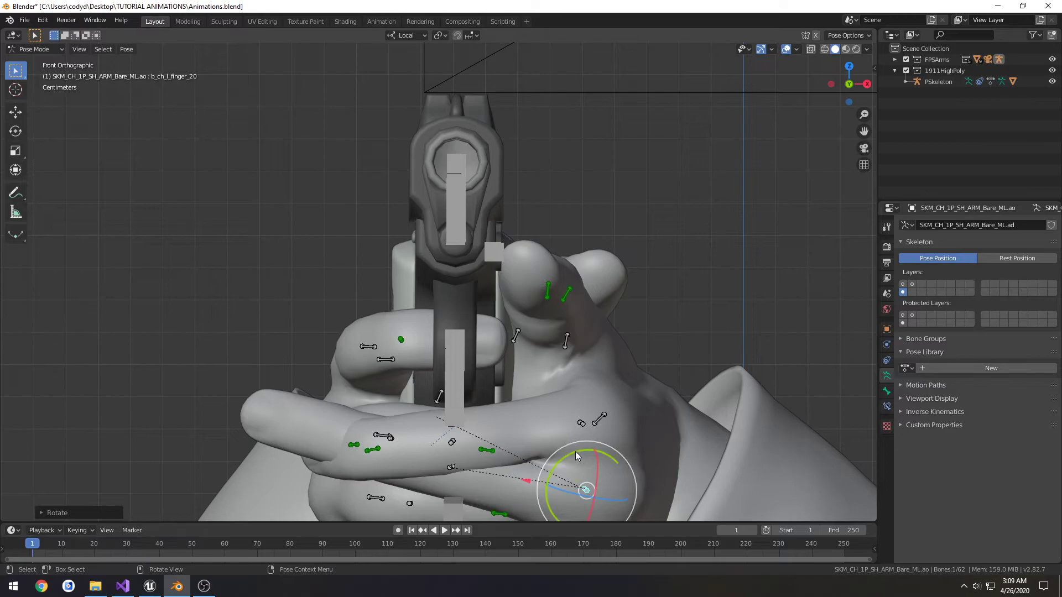
shift+middle_drag(532, 458, 520, 389)
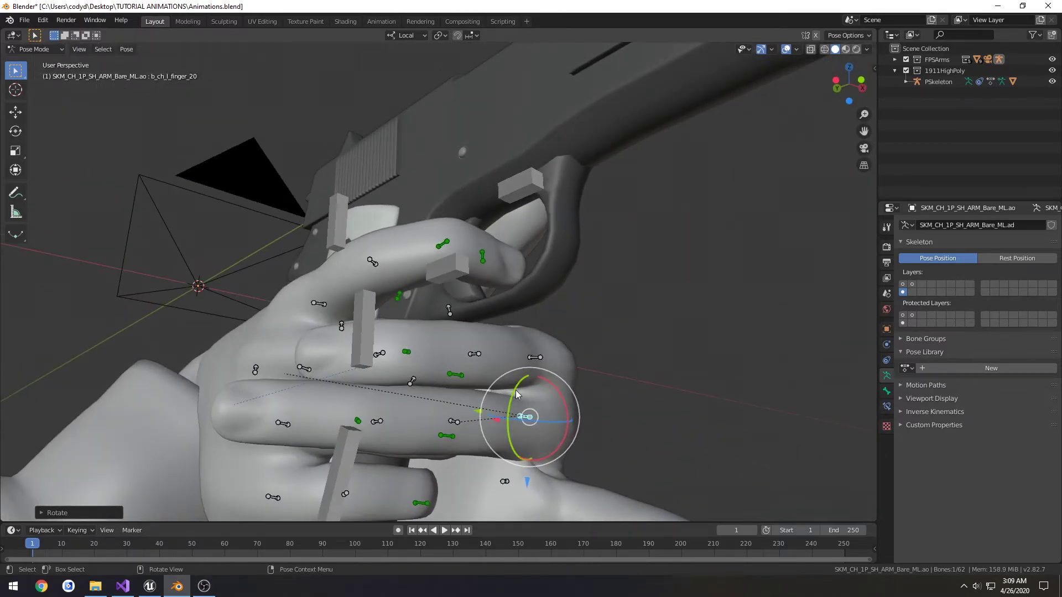
drag(516, 390, 506, 394)
Curl the left middle finger by rotating b_ch_l_finger_21 and the tip bone b_ch_l_finger_22 around local Z in the bottom view
middle_drag(506, 394, 498, 306)
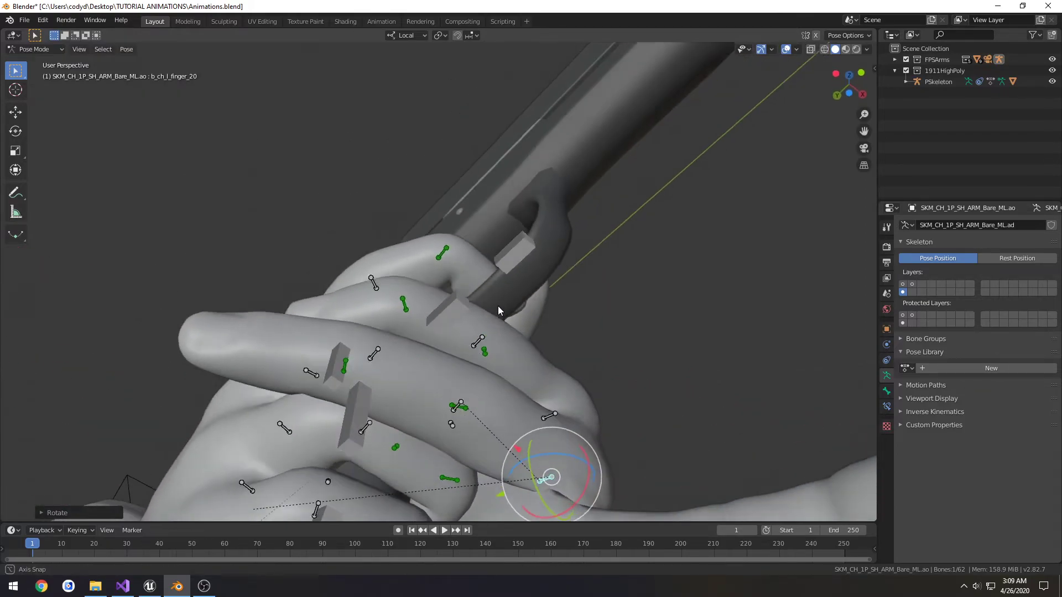
key(ctrl+KP_7)
click(481, 304)
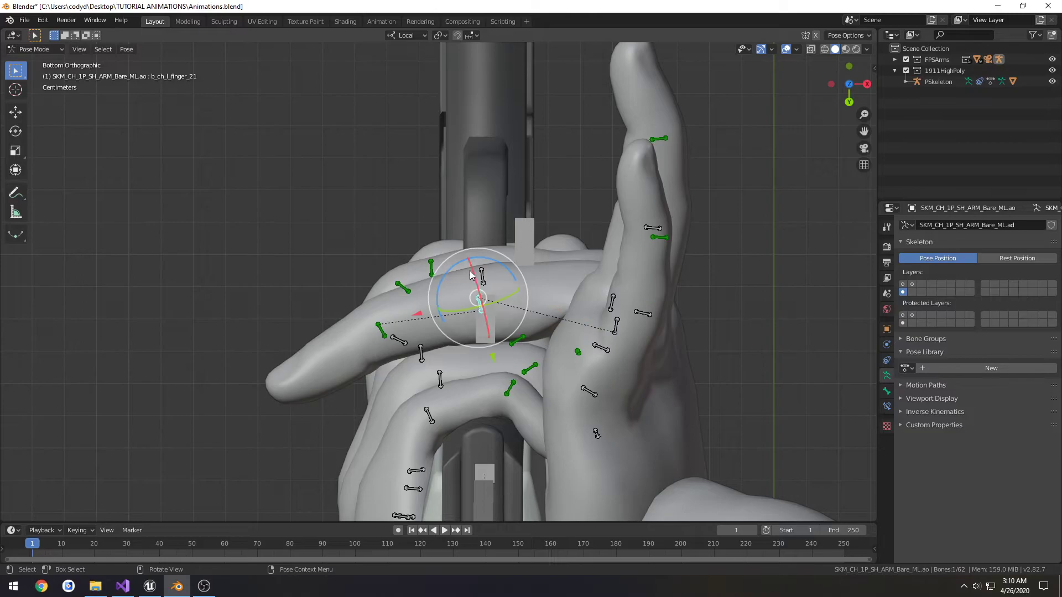
drag(464, 267, 448, 277)
click(376, 329)
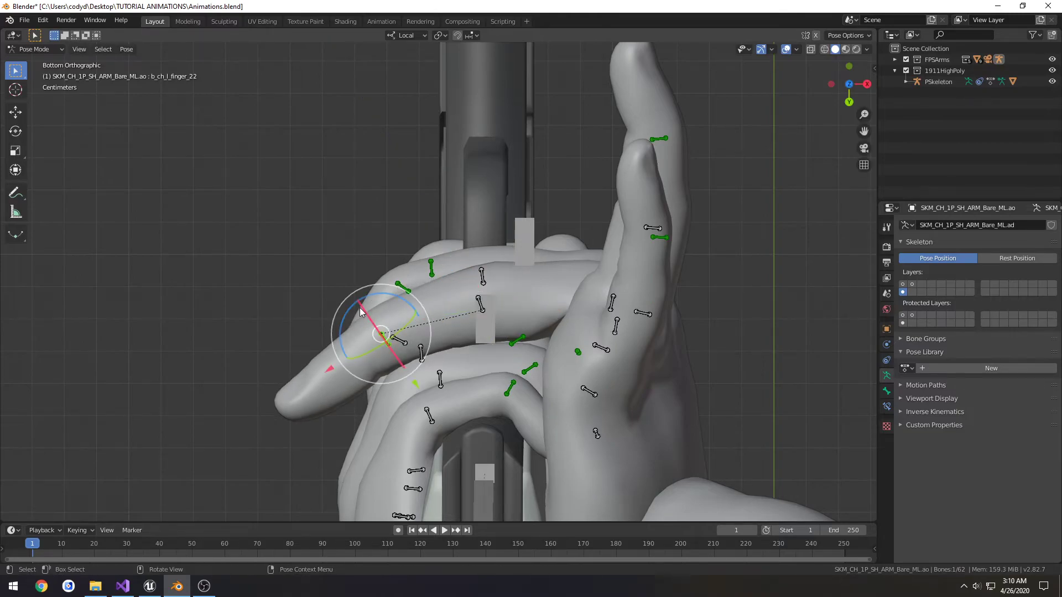
drag(373, 299, 351, 302)
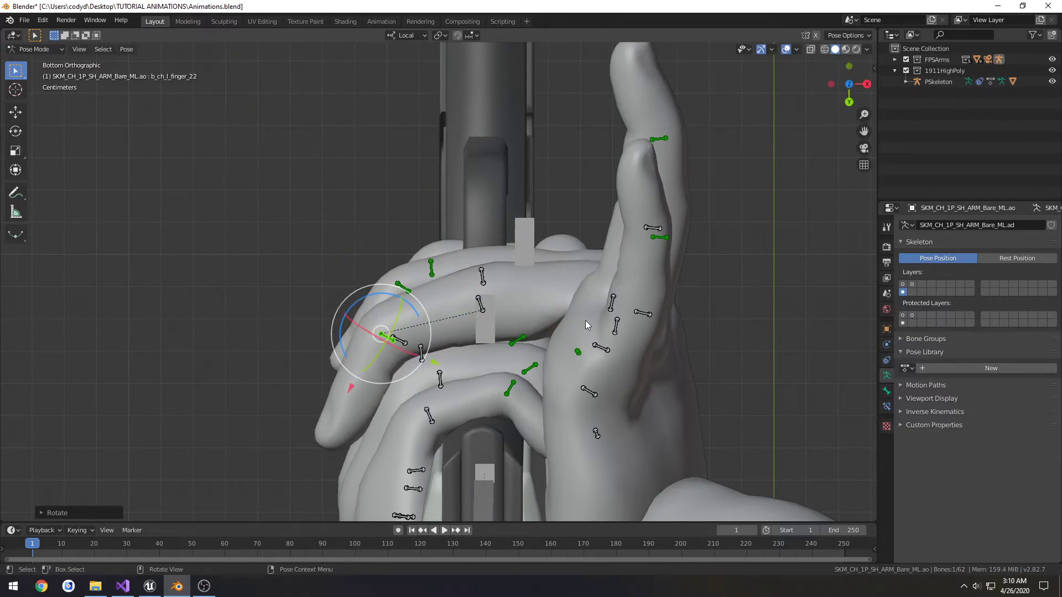
click(612, 304)
mouse_move(637, 267)
mouse_down()
mouse_move(609, 260)
mouse_move(642, 300)
mouse_move(633, 291)
mouse_move(643, 279)
mouse_up()
click(644, 315)
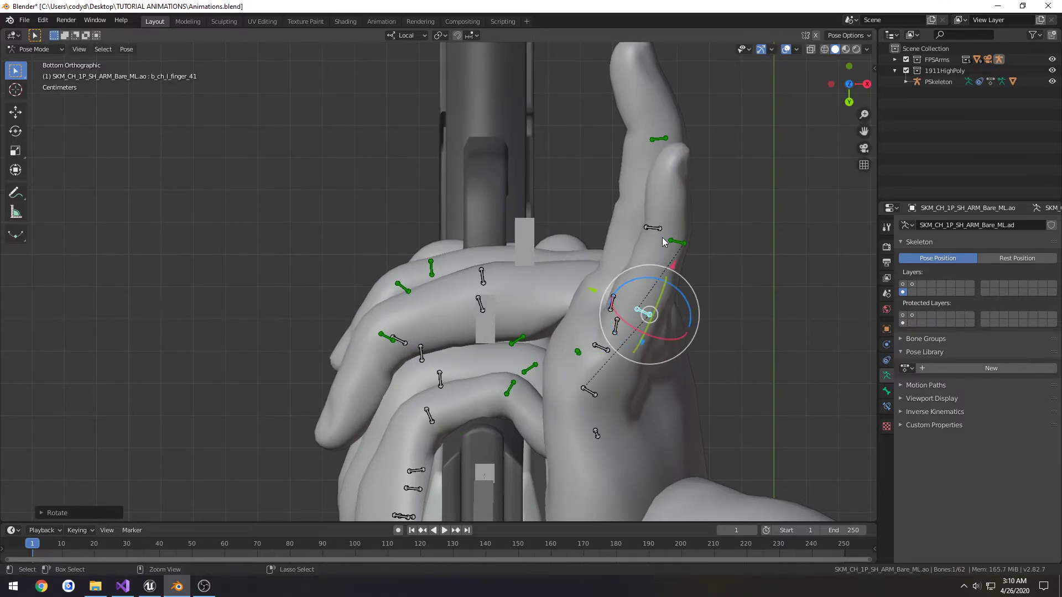
Rotate the left ring finger's base bone b_ch_l_finger_30 to wrap the finger across the right hand and tilt it below the middle finger
click(600, 349)
drag(575, 359, 528, 380)
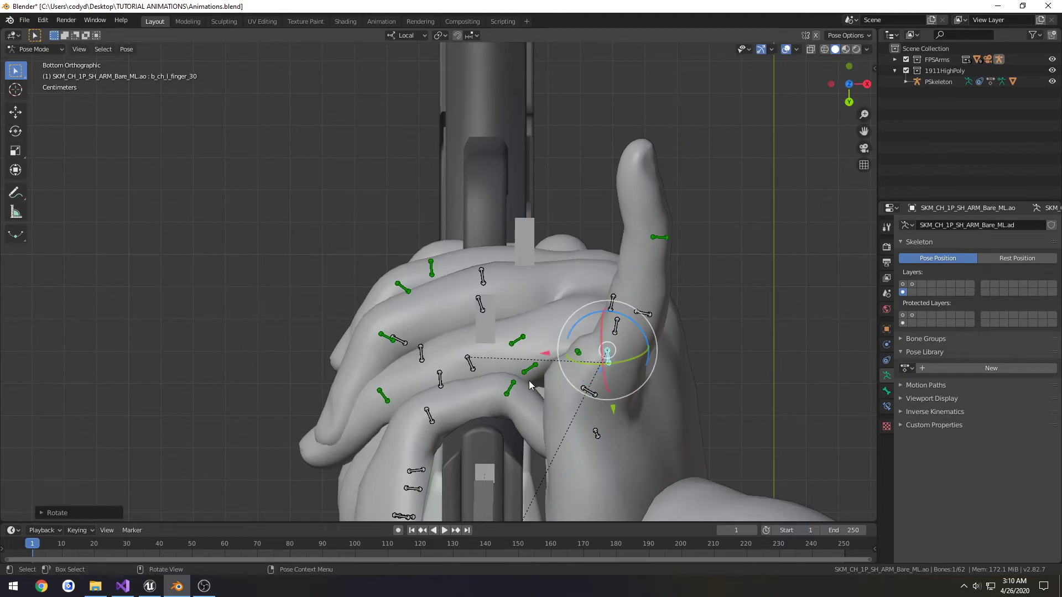
key(KP_1)
shift+middle_drag(596, 380, 598, 319)
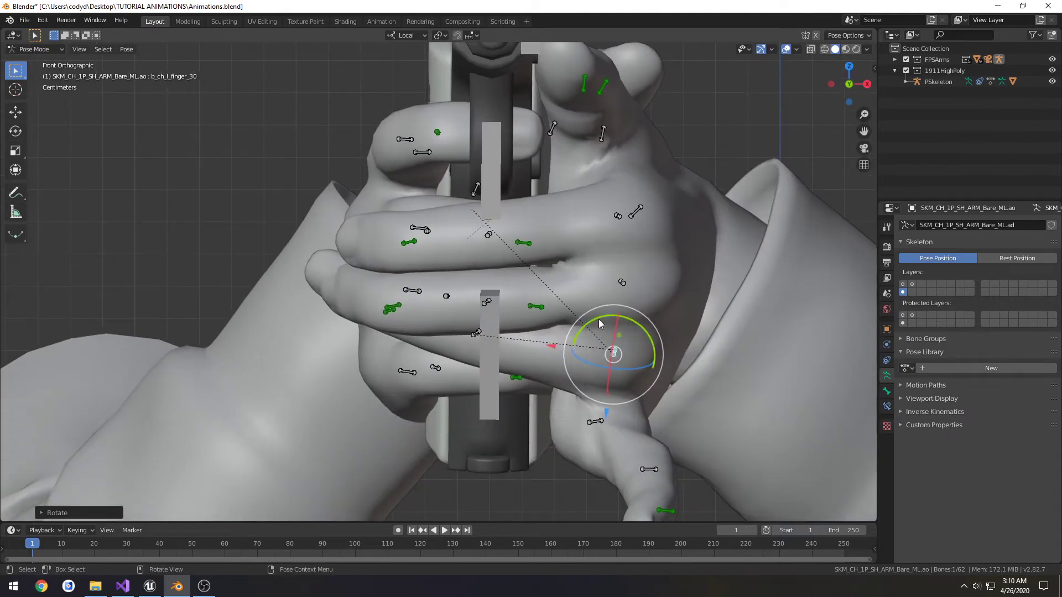
scroll(526, 350, down, 2)
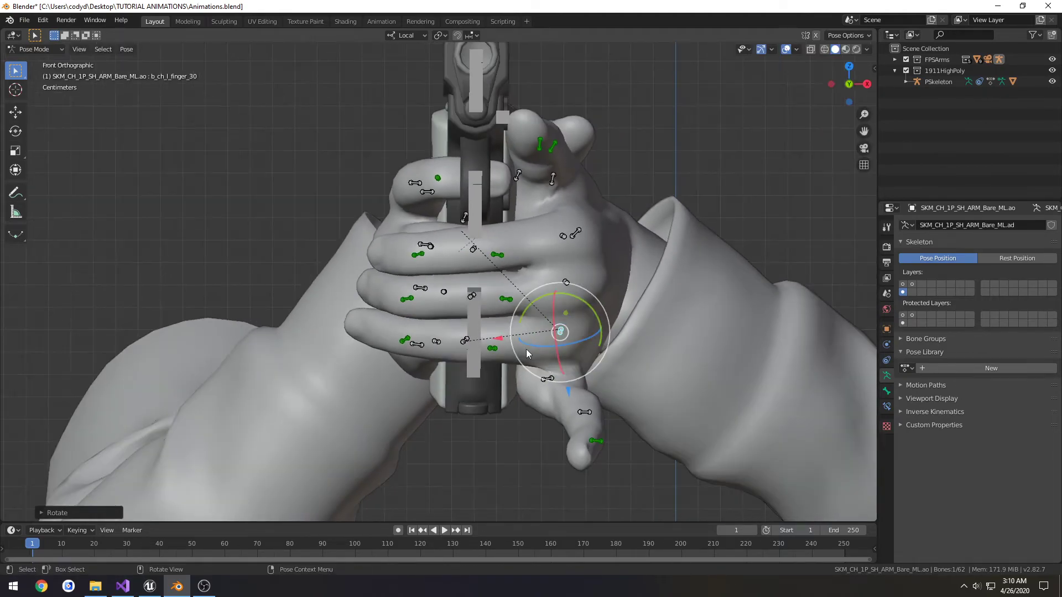
middle_drag(526, 350, 561, 268)
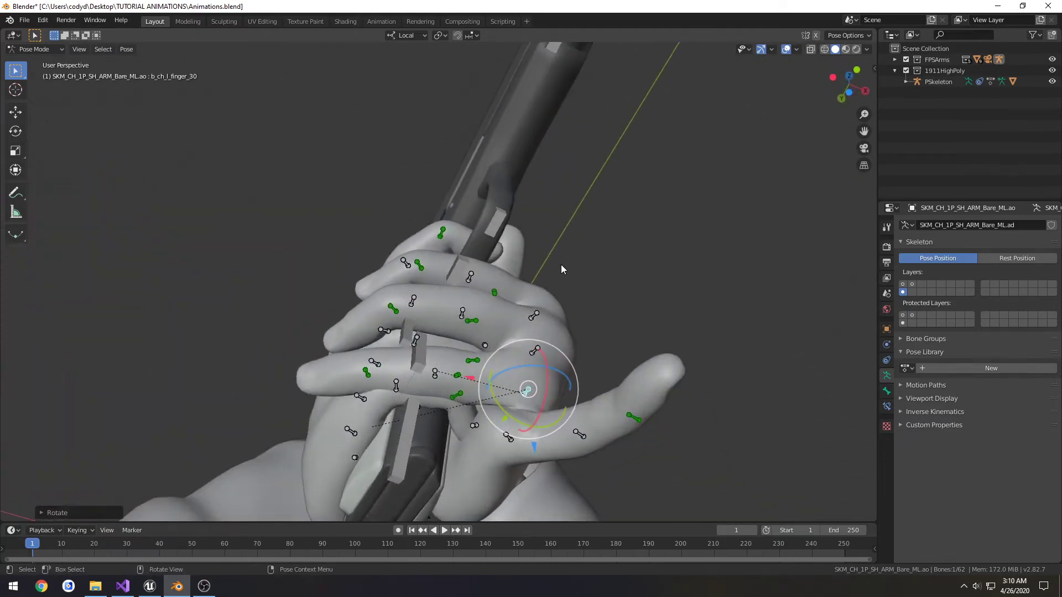
Rotate the left ring finger's base bone b_ch_l_finger_30 by about -15 degrees around local Z in the bottom view
key(ctrl+KP_1)
key(r)
key(r)
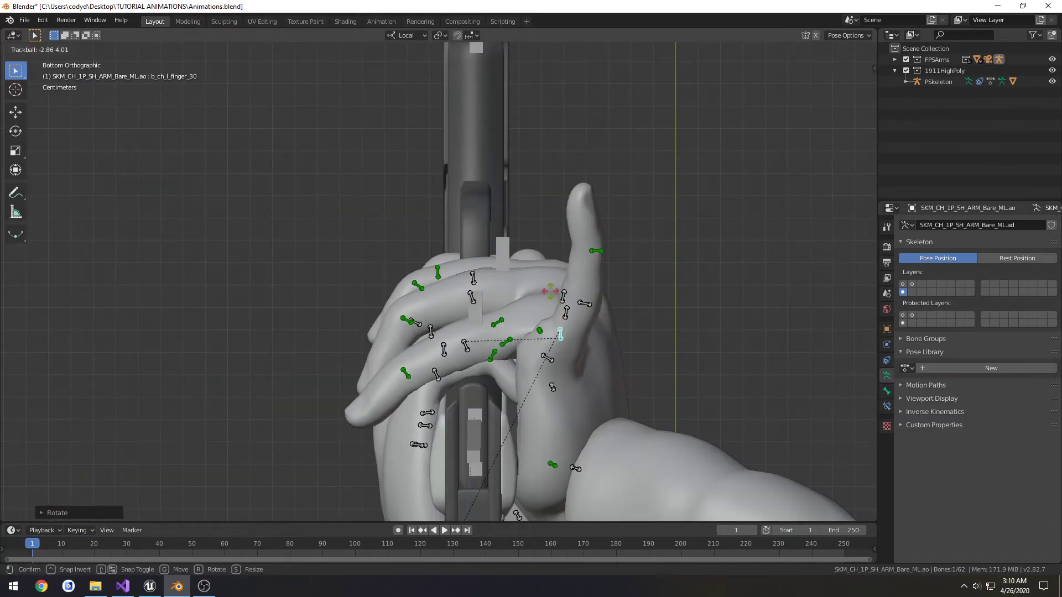
key(r)
key(z)
key(z)
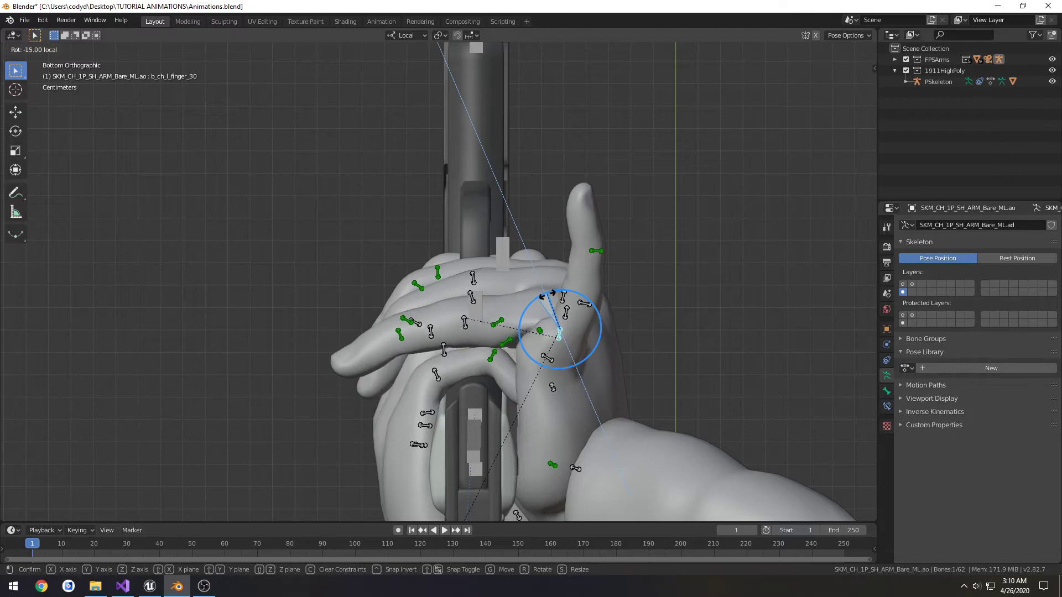
click(550, 294)
Curl the left ring finger by rotating b_ch_l_finger_31 and the fingertip bone around local Z
click(467, 322)
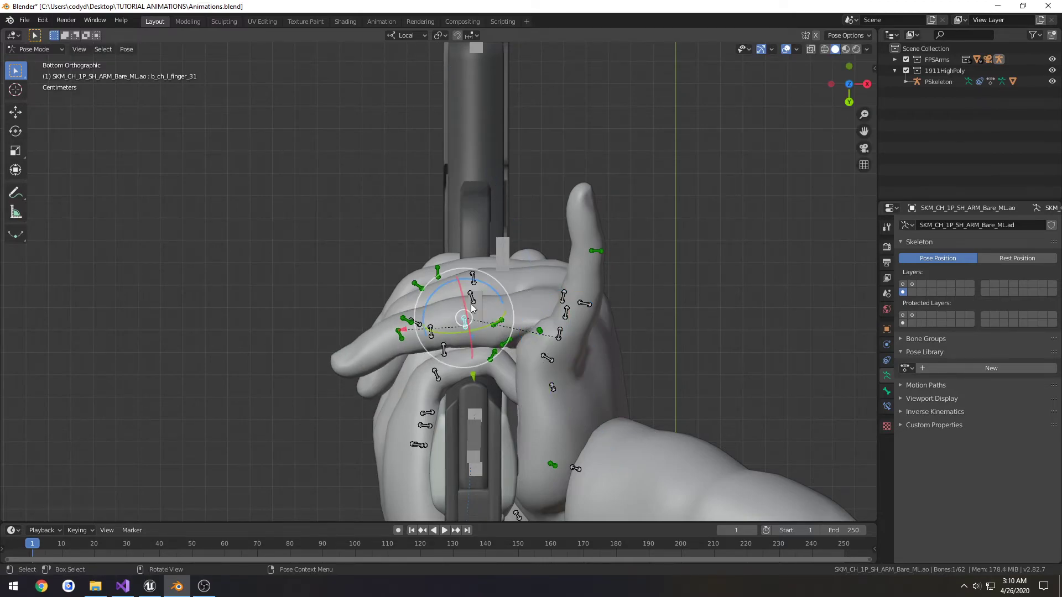
drag(477, 285, 407, 352)
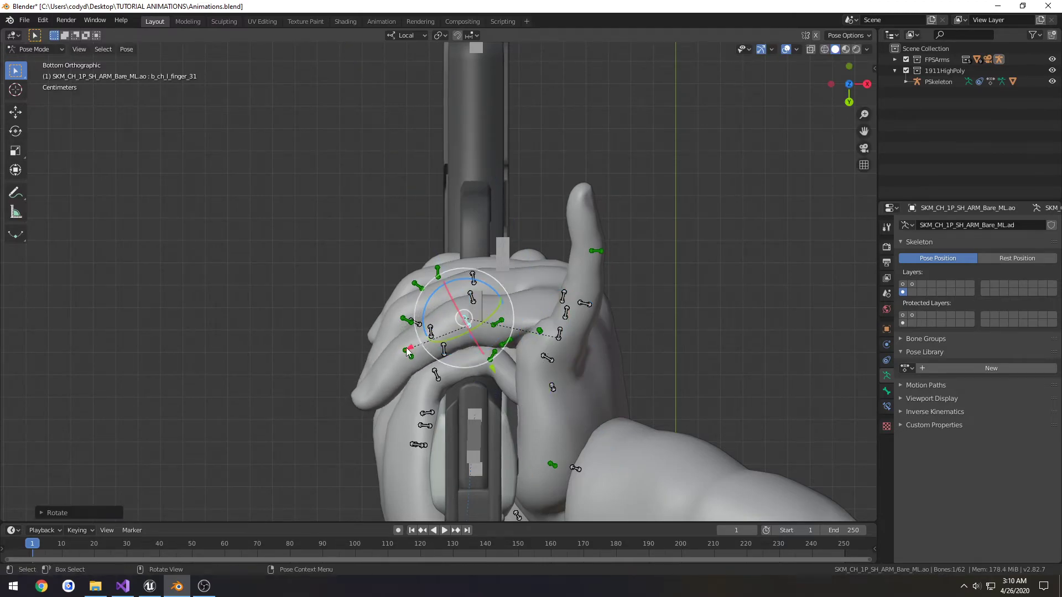
click(407, 354)
drag(401, 312, 390, 320)
Rotate the left little finger's base bone b_ch_l_finger_40 around local Z and Y to wrap the finger across the grip beside the ring finger
click(558, 346)
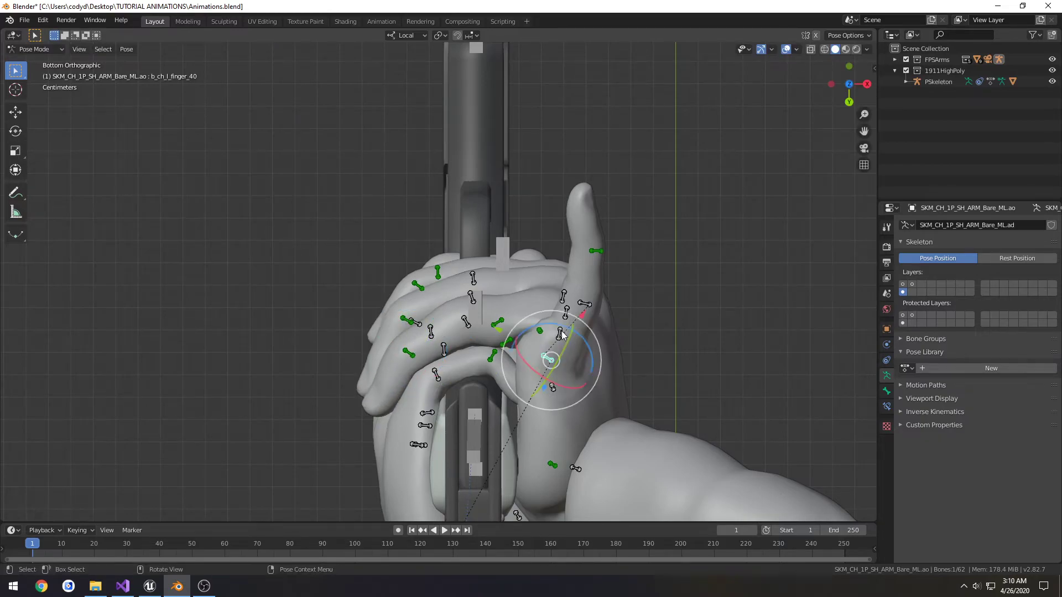
drag(565, 333, 536, 332)
alt+middle_drag(535, 332, 535, 363)
drag(532, 359, 526, 358)
alt+middle_drag(525, 359, 526, 361)
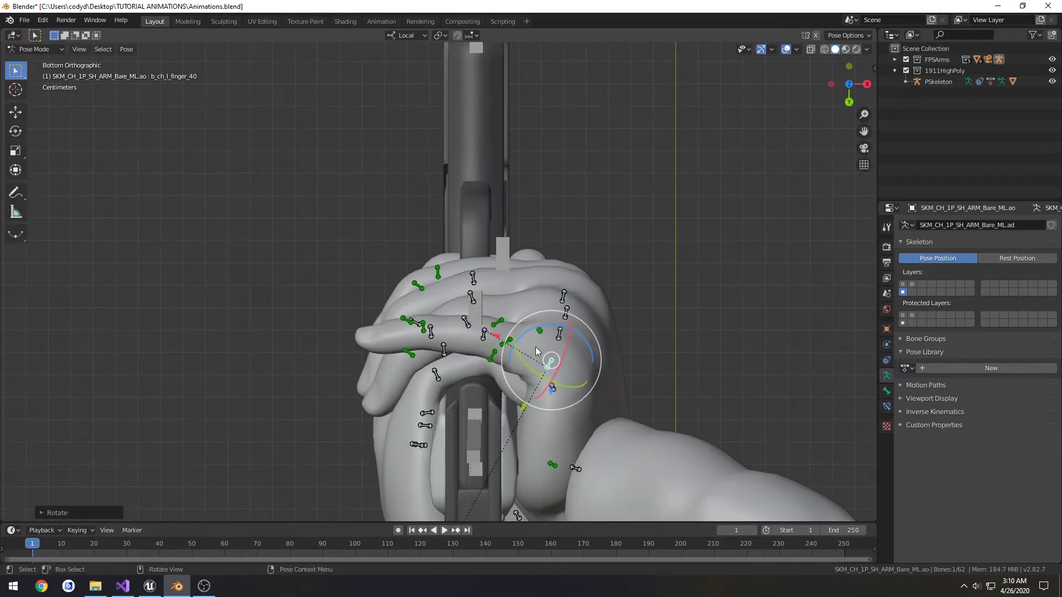
drag(527, 330, 517, 334)
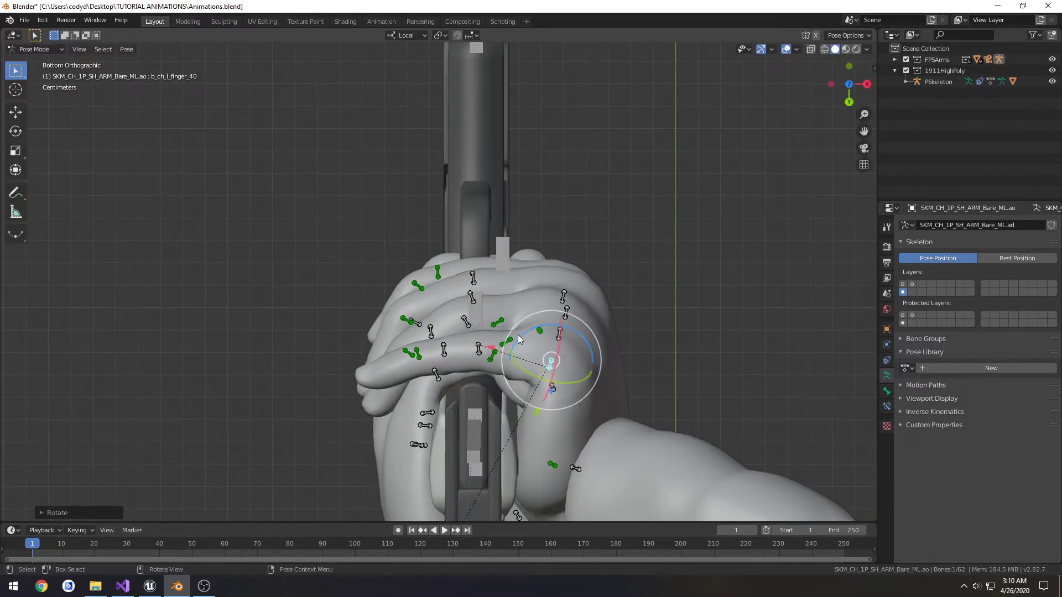
Tilt the left ring finger's base bone b_ch_l_finger_30 around local Y and nudge it along local Z to fit below the middle finger
middle_drag(517, 334, 473, 416)
key(ctrl+KP_7)
middle_drag(473, 416, 545, 365)
click(553, 342)
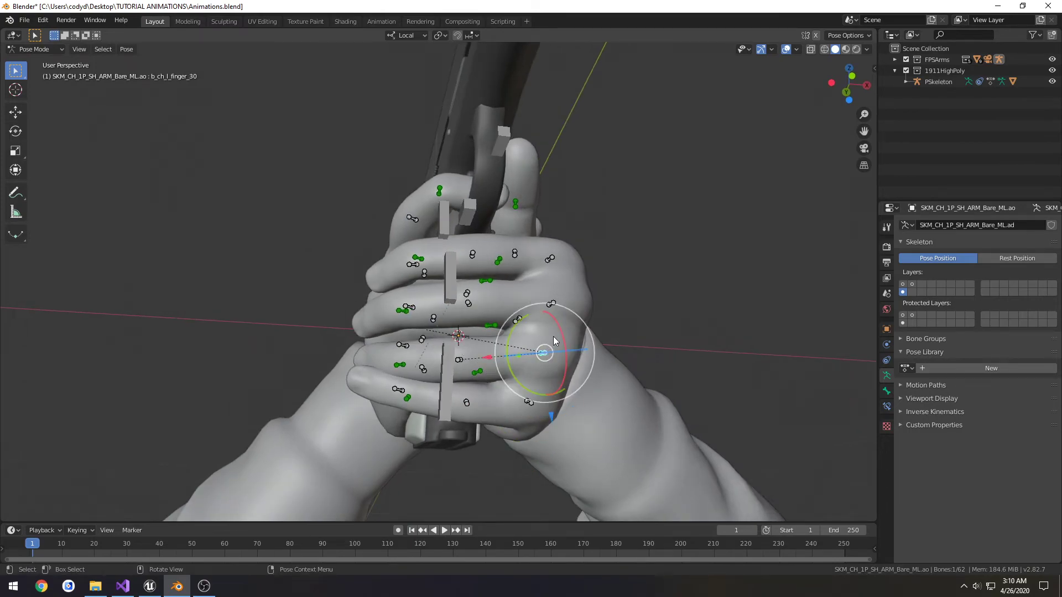
mouse_move(516, 320)
mouse_down()
mouse_move(526, 316)
mouse_move(514, 300)
mouse_up()
click(553, 303)
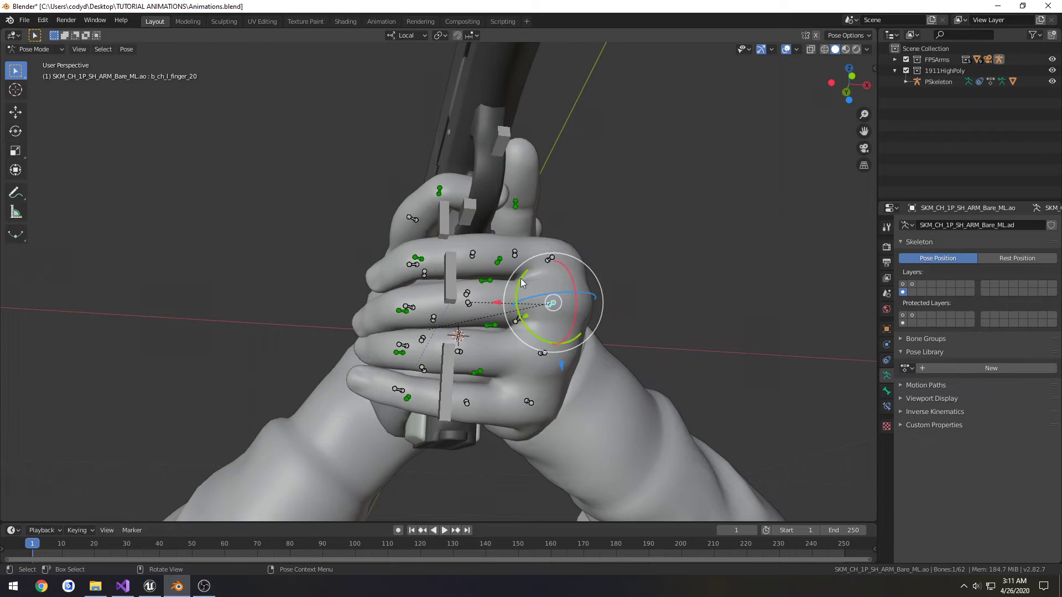
middle_drag(526, 284, 539, 327)
click(541, 340)
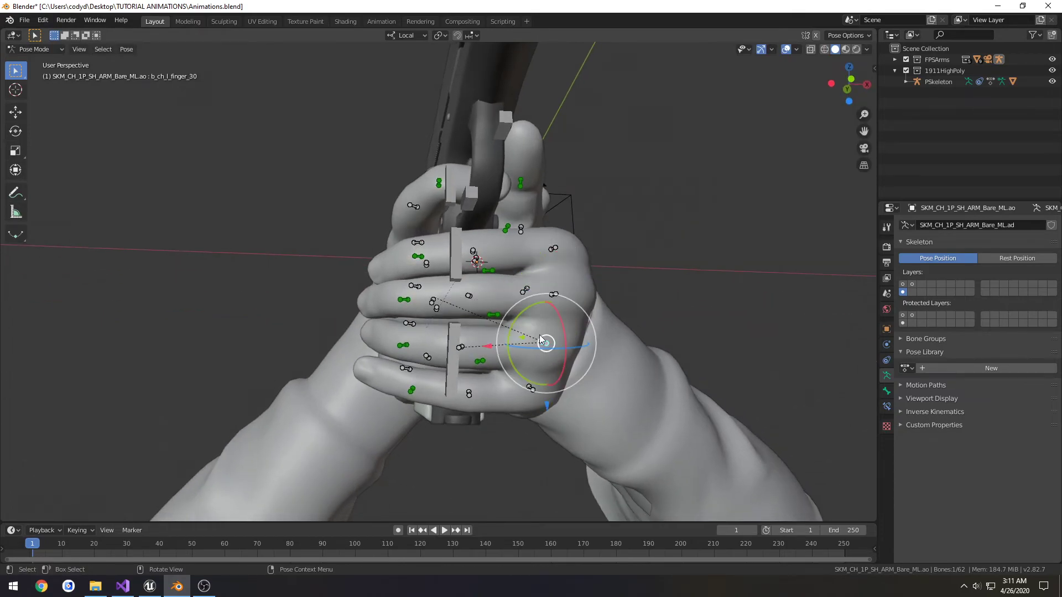
drag(528, 311, 546, 313)
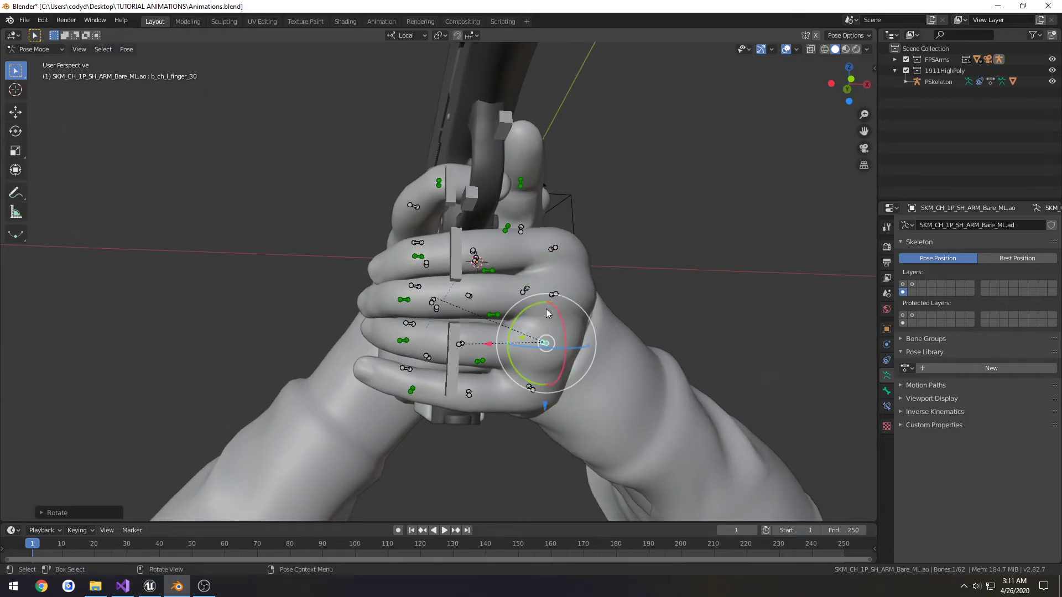
drag(546, 405, 542, 398)
drag(532, 300, 531, 304)
Nudge the left middle and little finger base bones b_ch_l_finger_20 and b_ch_l_finger_40 along local Z, and rotate the little finger slightly
click(553, 290)
drag(557, 362, 552, 358)
click(530, 382)
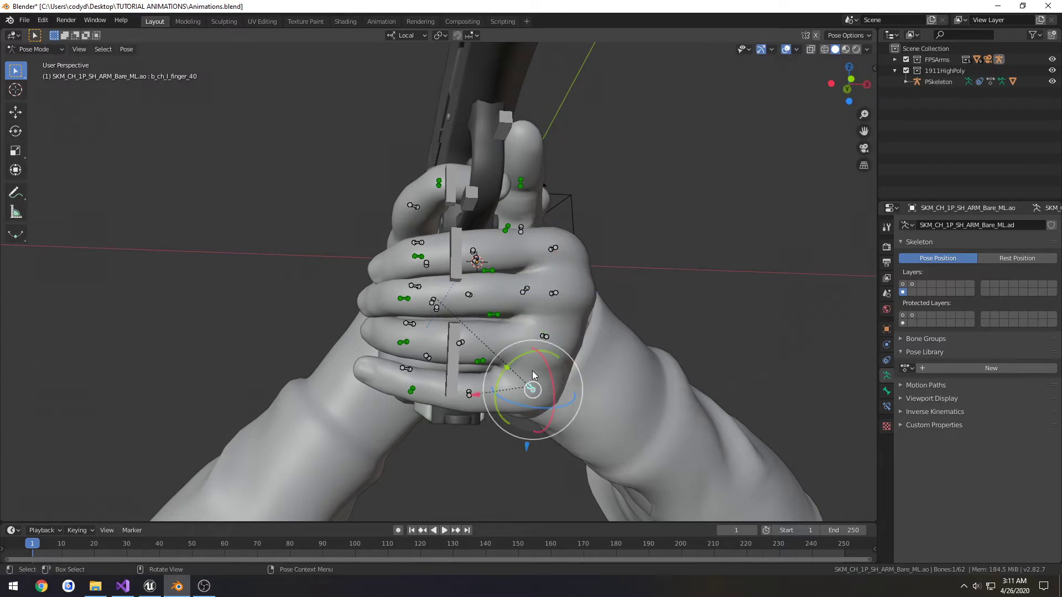
drag(529, 433, 525, 435)
middle_drag(525, 435, 507, 398)
drag(494, 389, 495, 393)
key(ctrl+KP_7)
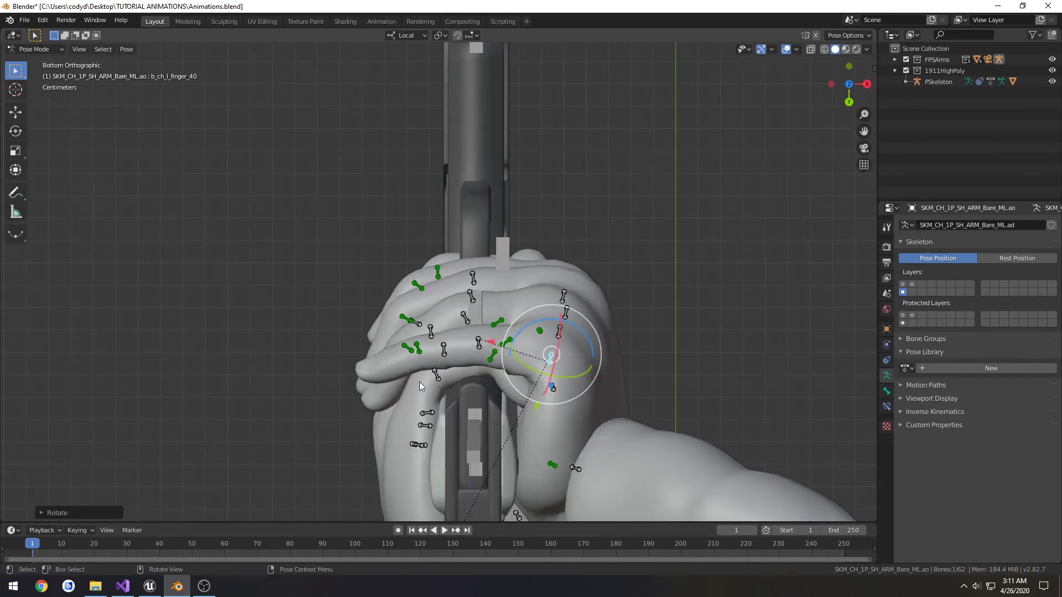
click(443, 355)
drag(464, 316, 466, 319)
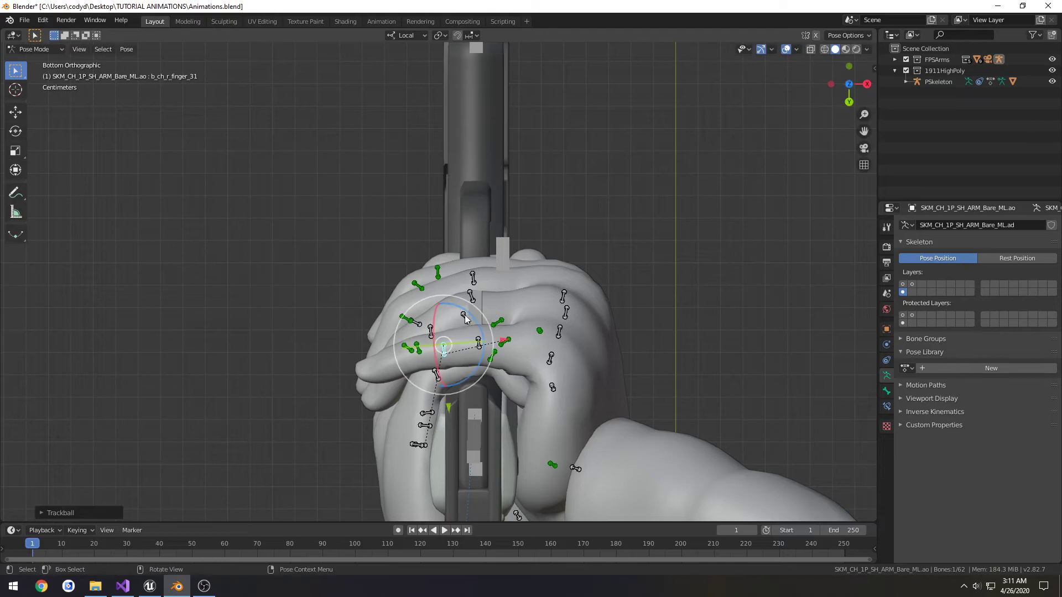
middle_drag(473, 320, 511, 378)
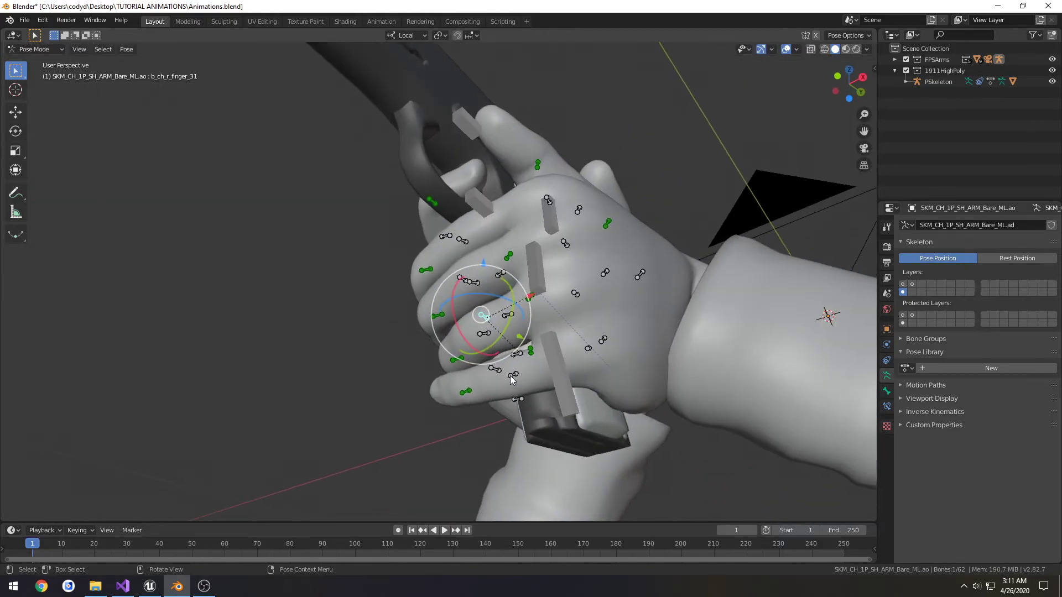
Curl the left little finger by rotating b_ch_l_finger_41 and the tip bone b_ch_l_finger_42 around local Z in the bottom view
key(ctrl+KP_7)
drag(504, 308, 498, 310)
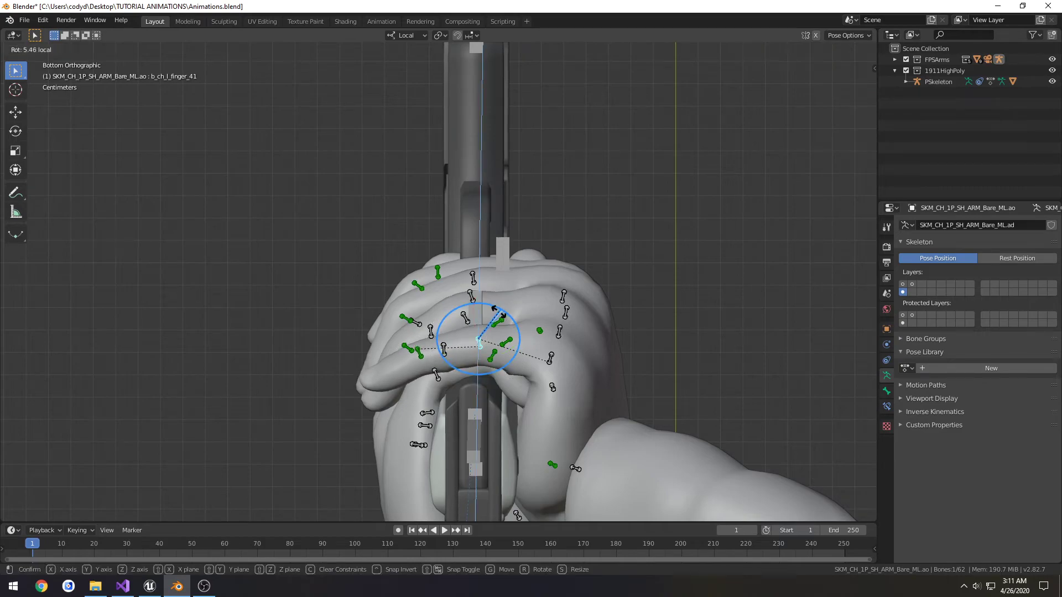
click(494, 313)
click(421, 354)
key(r)
key(r)
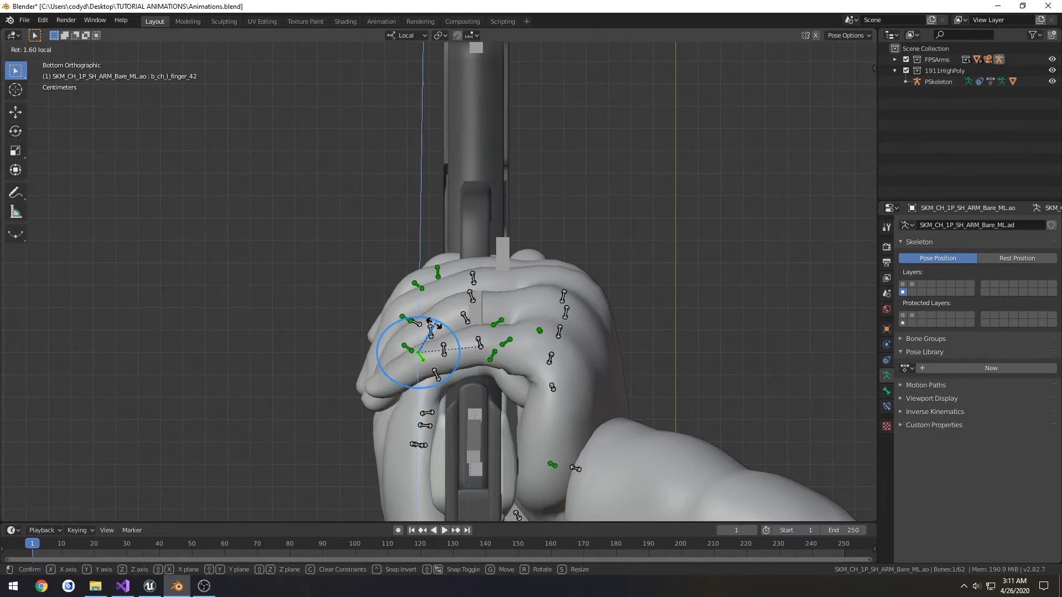
click(477, 347)
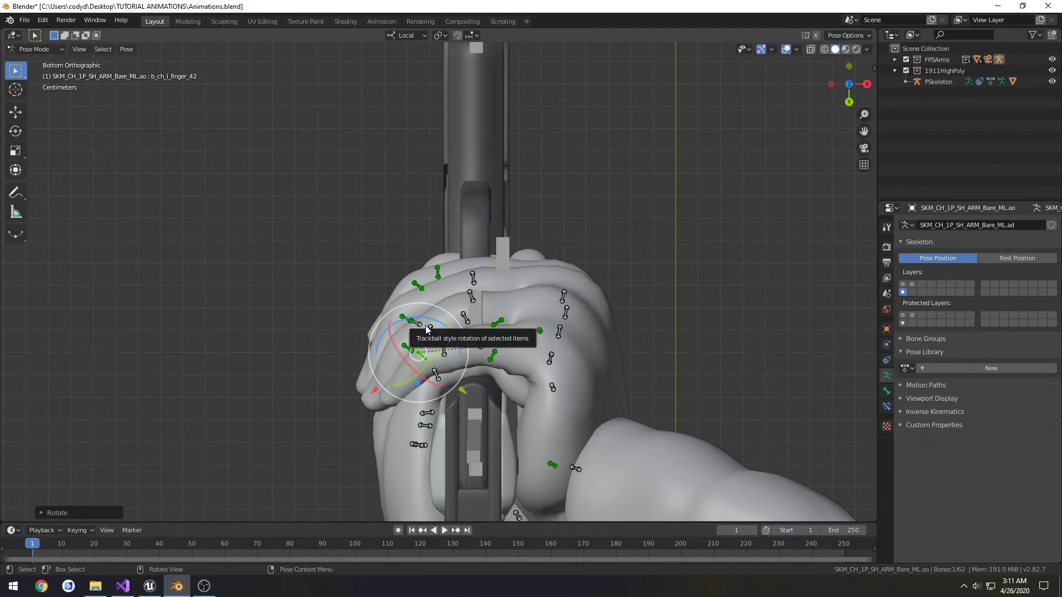
Tilt the left little finger's base bone b_ch_l_finger_40 slightly around local Y to bring it closer to the ring finger
middle_drag(428, 330, 497, 381)
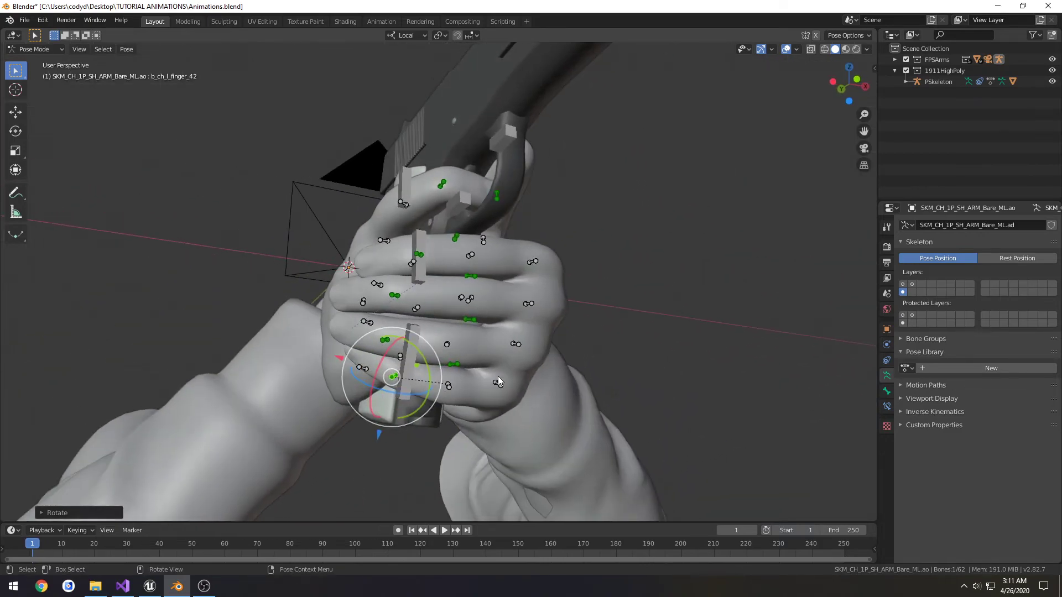
click(498, 381)
drag(492, 359, 486, 358)
middle_drag(486, 358, 459, 314)
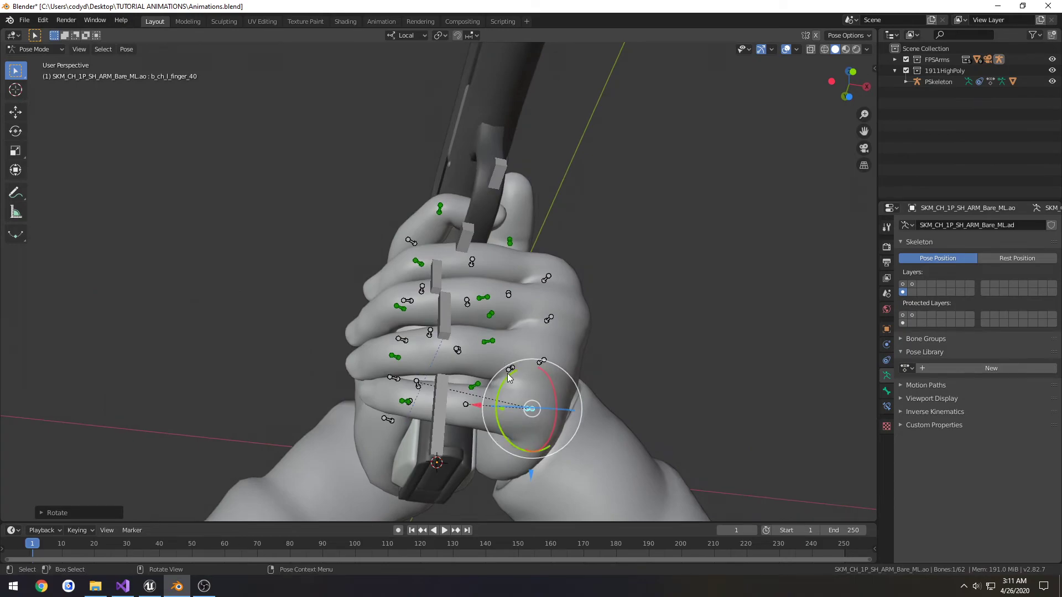
drag(507, 373, 510, 368)
Fine-tune the left little finger's middle bone b_ch_l_finger_41 with a rotation and save the file
click(468, 399)
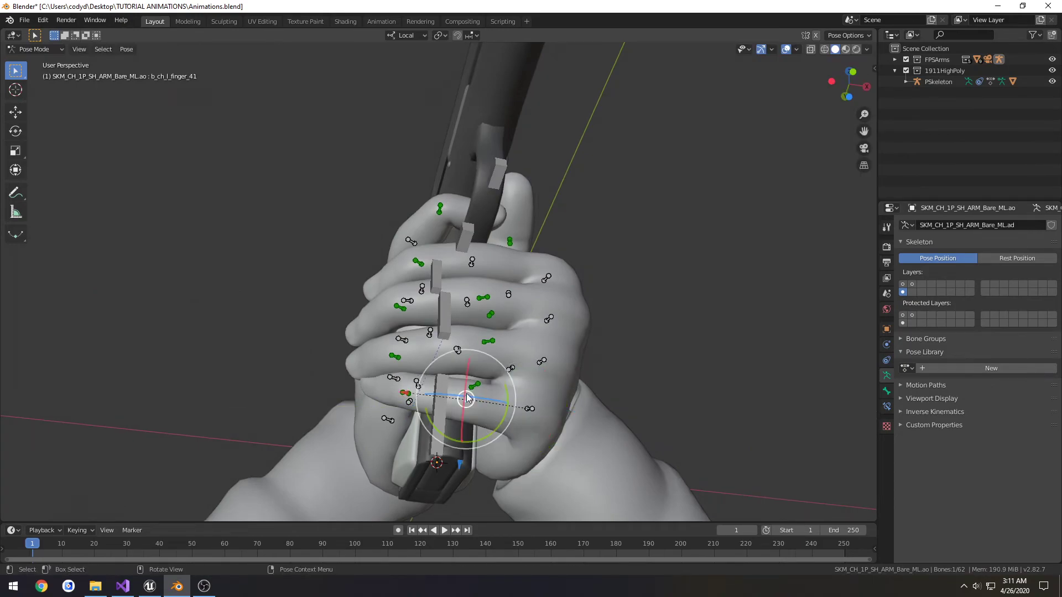
key(r)
key(r)
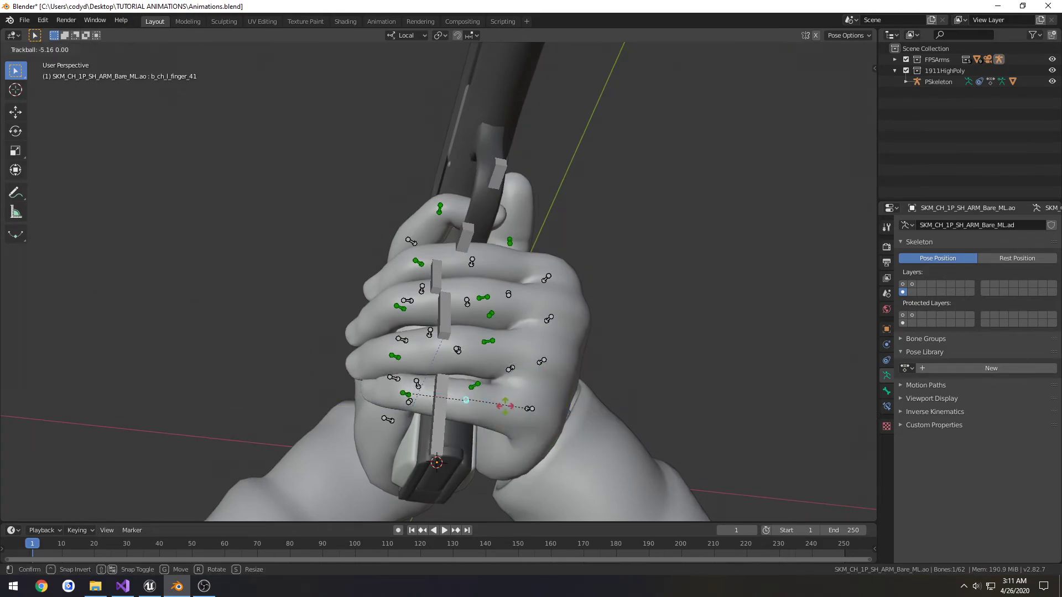
click(420, 406)
middle_drag(421, 407, 503, 434)
key(ctrl+s)
Rotate the left index finger's base bone b_ch_l_finger_10 slightly around local Y and save the file
click(548, 237)
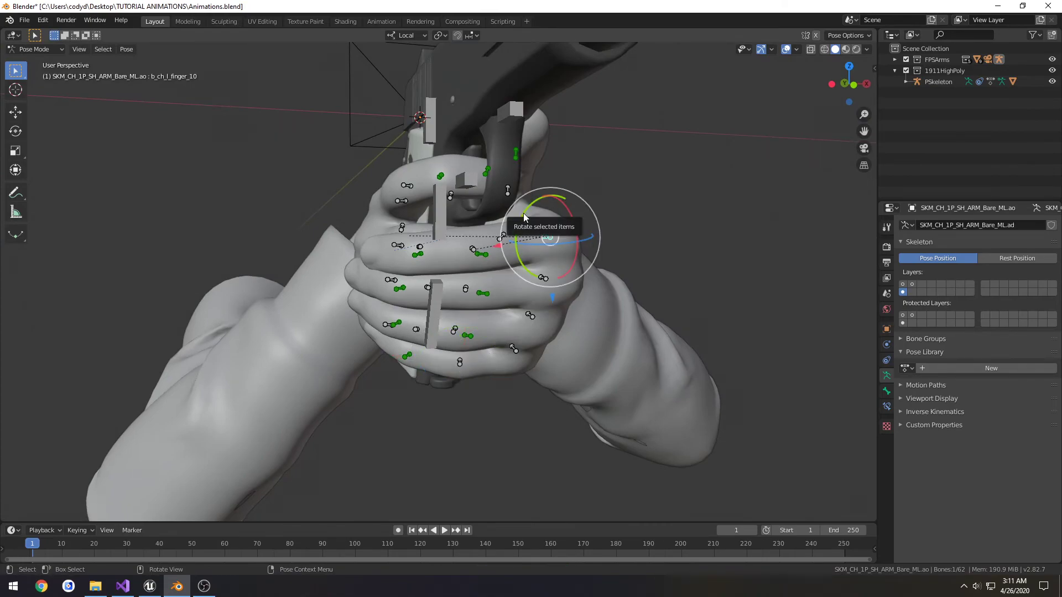
drag(522, 212, 444, 207)
middle_drag(443, 207, 539, 250)
key(ctrl+s)
Select ik_hand_r and ik_hand_l on the first bone layer and lower them together about 0.027 m in camera view
scroll(559, 229, down, 2)
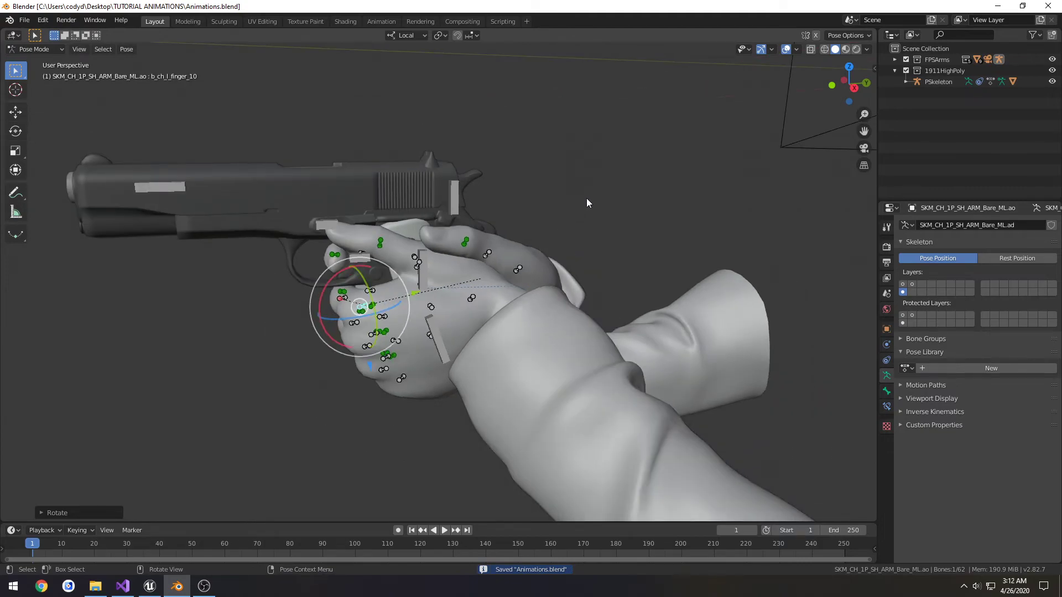
click(902, 286)
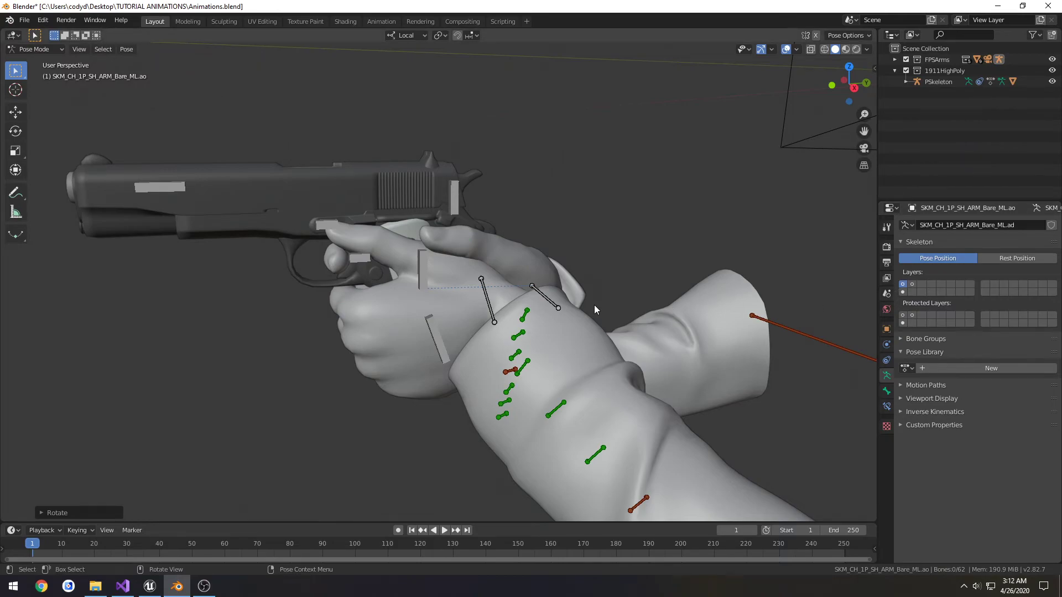
click(552, 304)
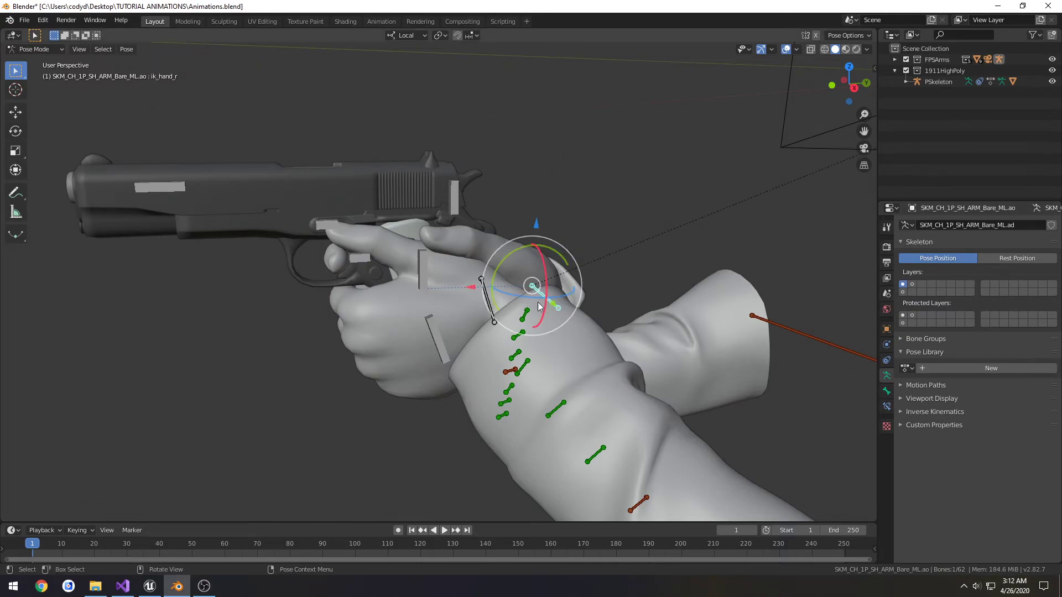
shift+click(490, 307)
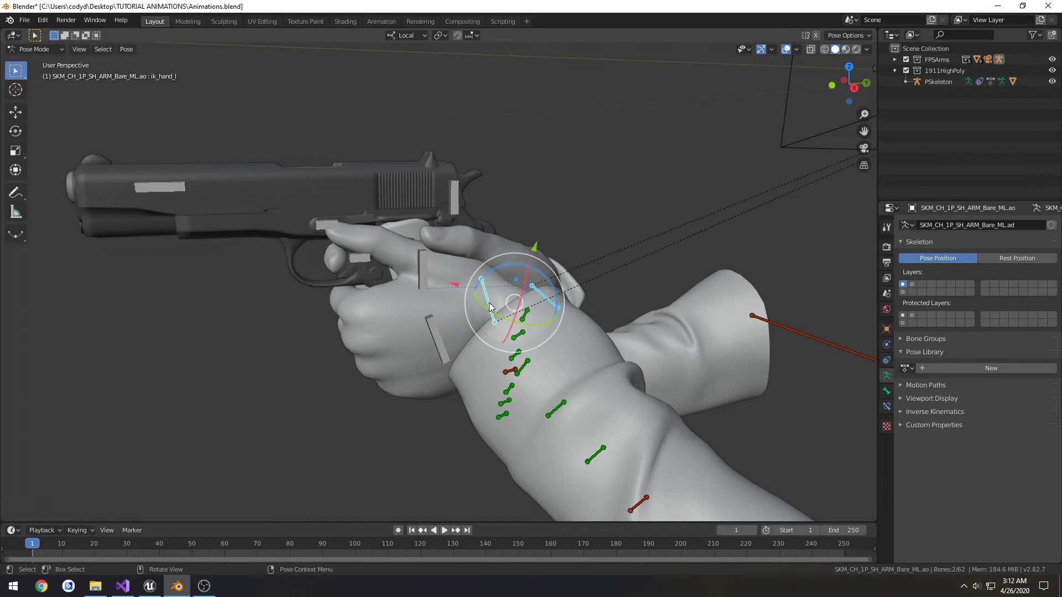
key(KP_0)
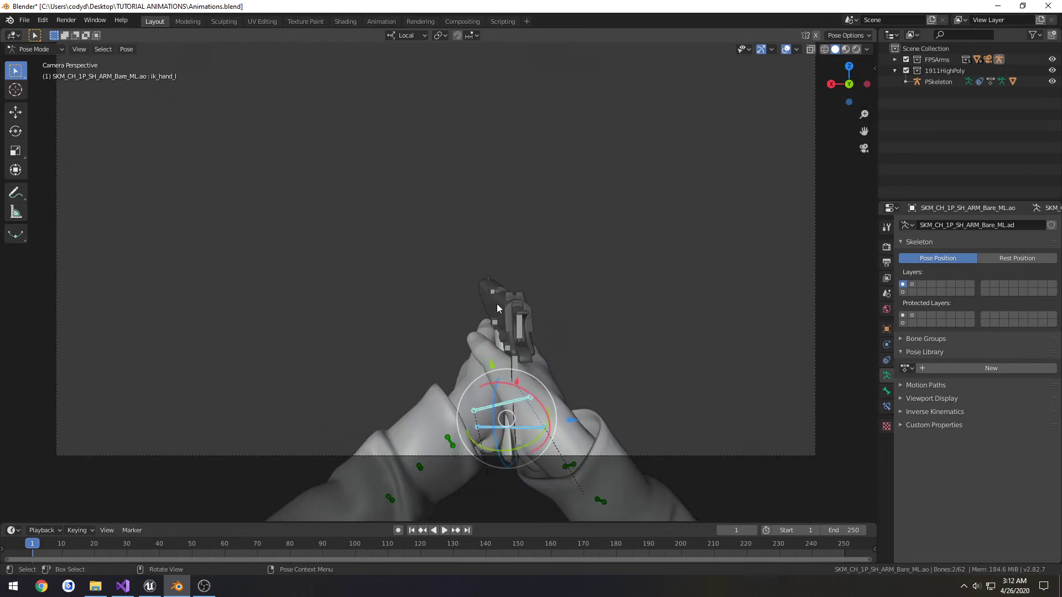
key(KP_7)
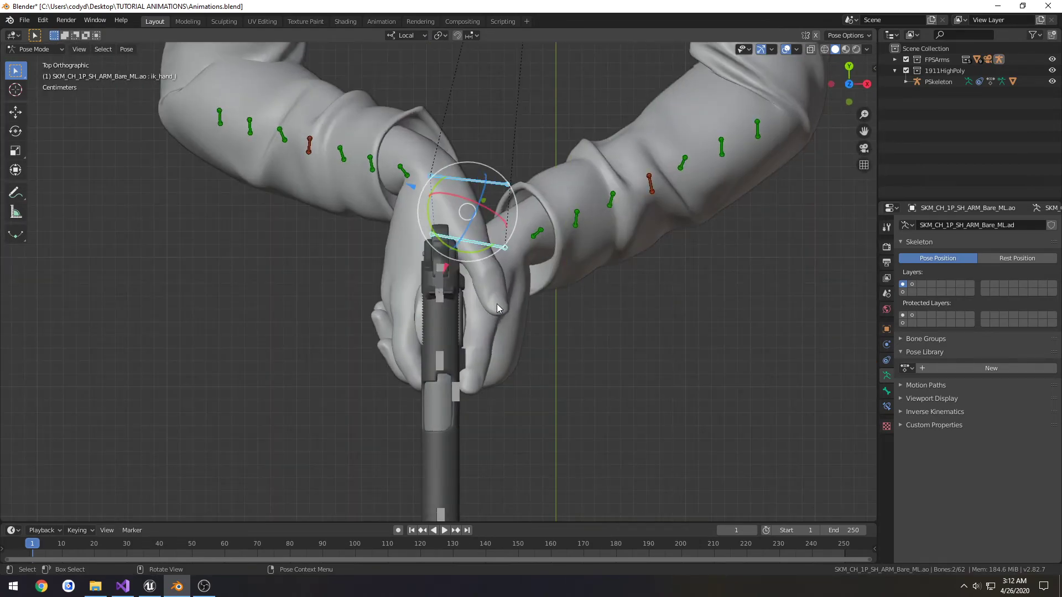
key(KP_0)
key(g)
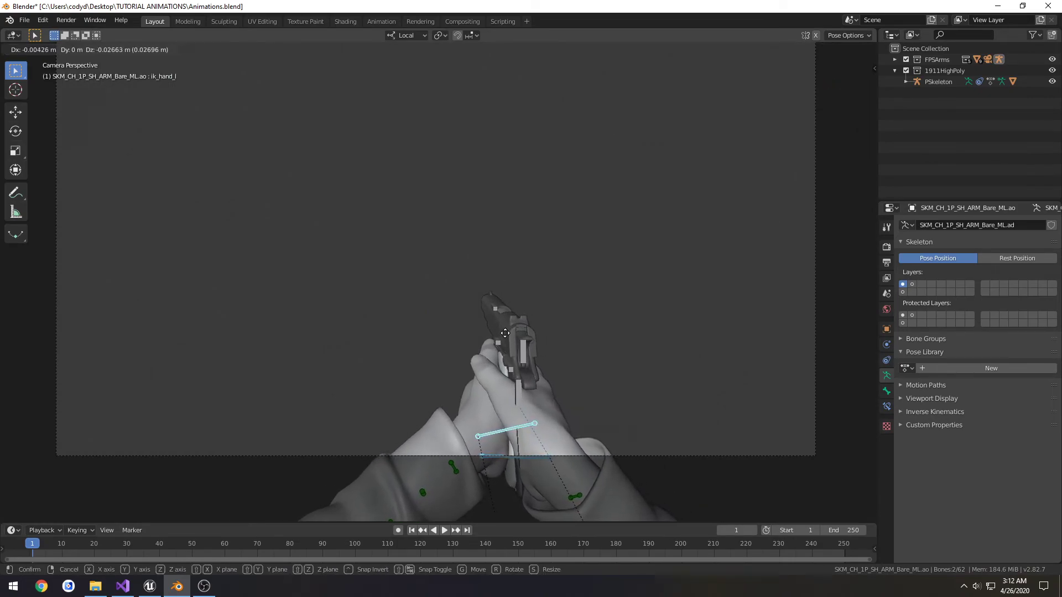
click(487, 340)
Switch to Chrome and search Google Images for "modern warfare pistol"
click(43, 584)
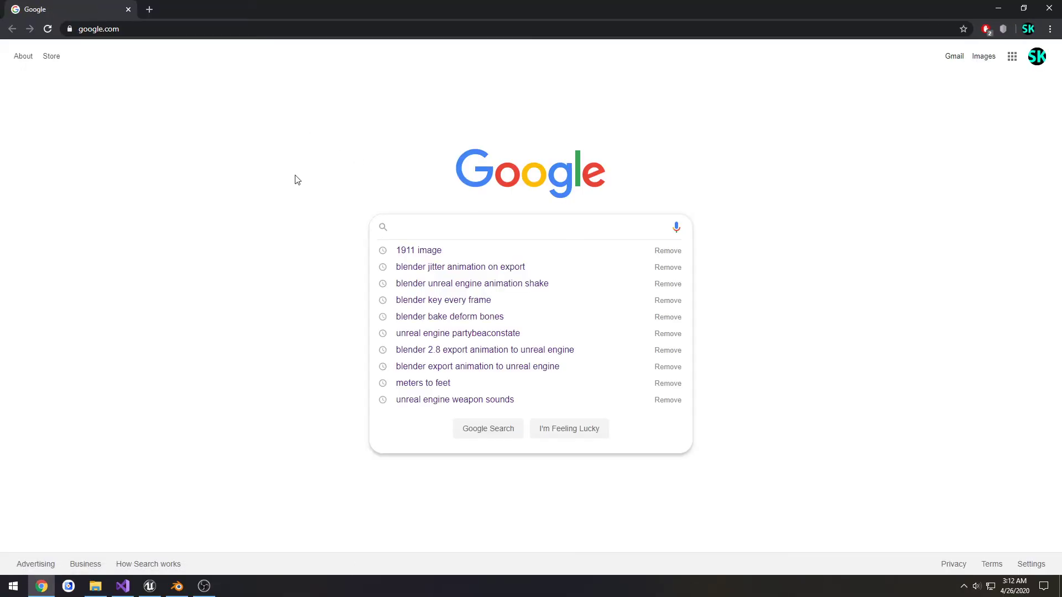
text(modern warfare)
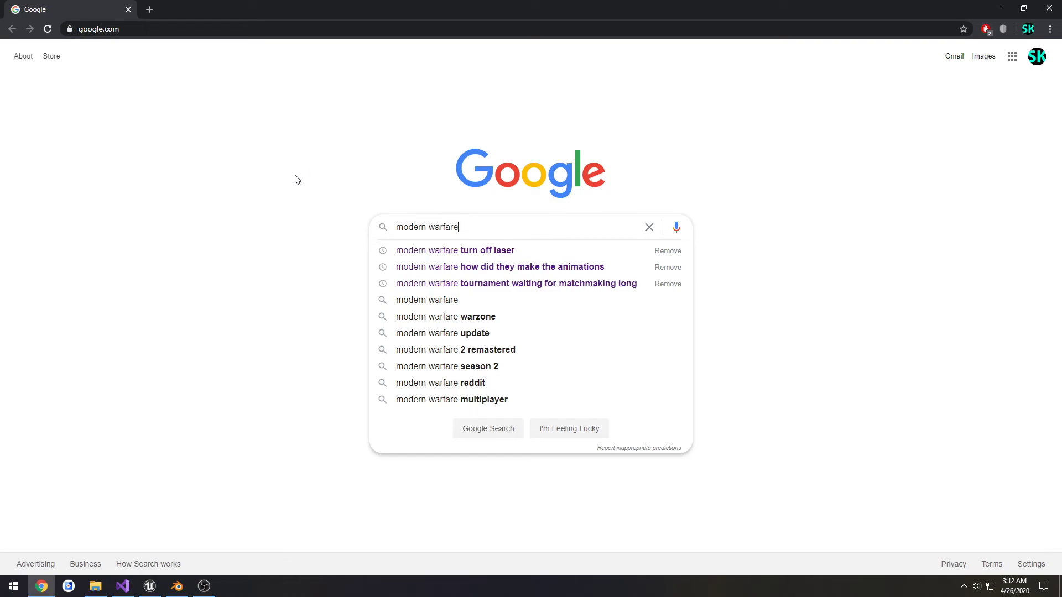
text( pistol)
key(Return)
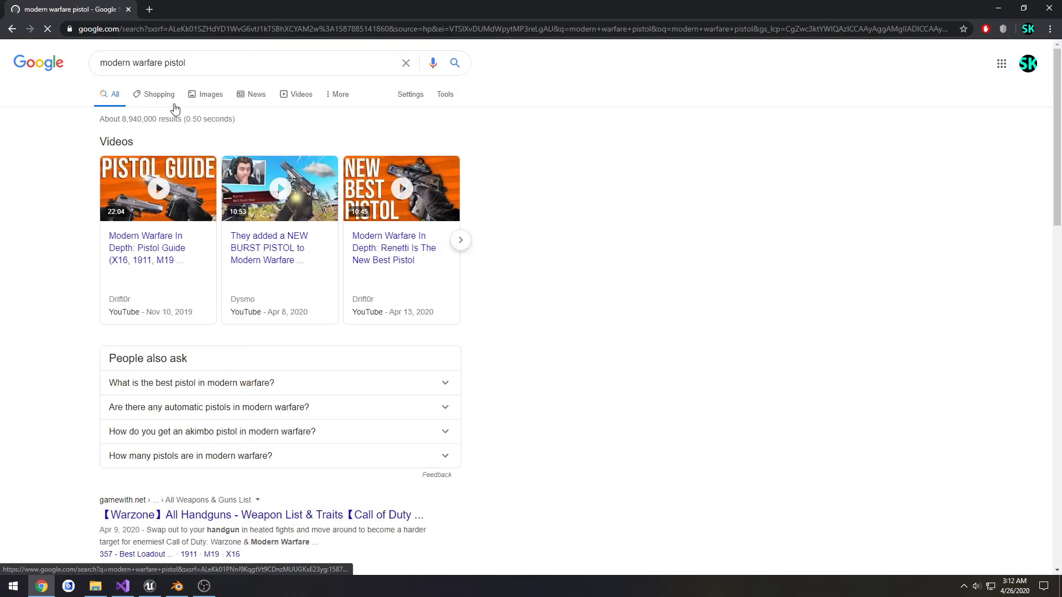
click(208, 97)
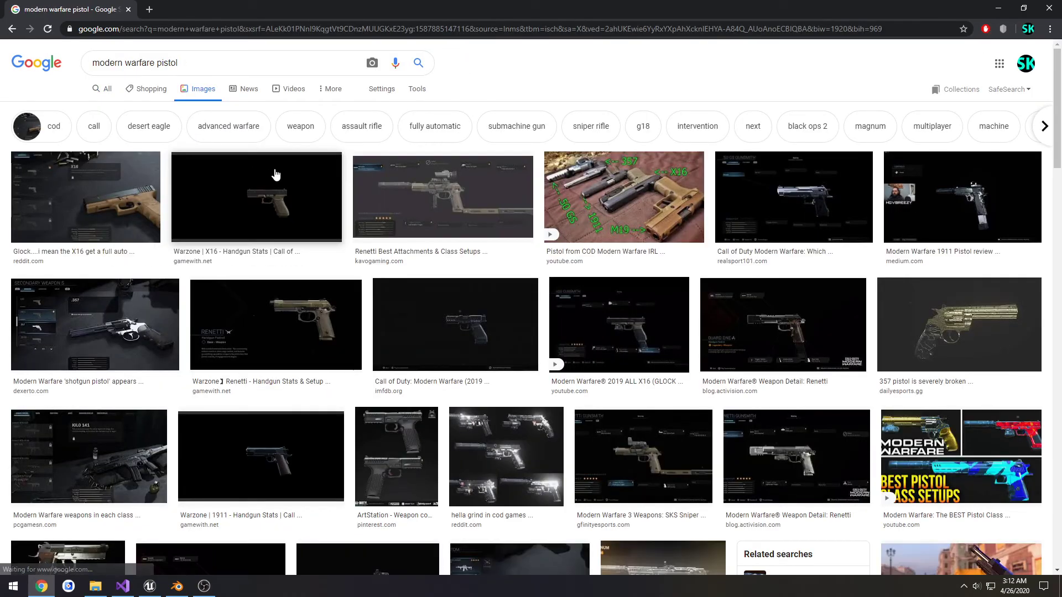
Browse the image results for a first-person reference of how the pistol is placed on screen
scroll(283, 177, down, 4)
scroll(304, 178, down, 4)
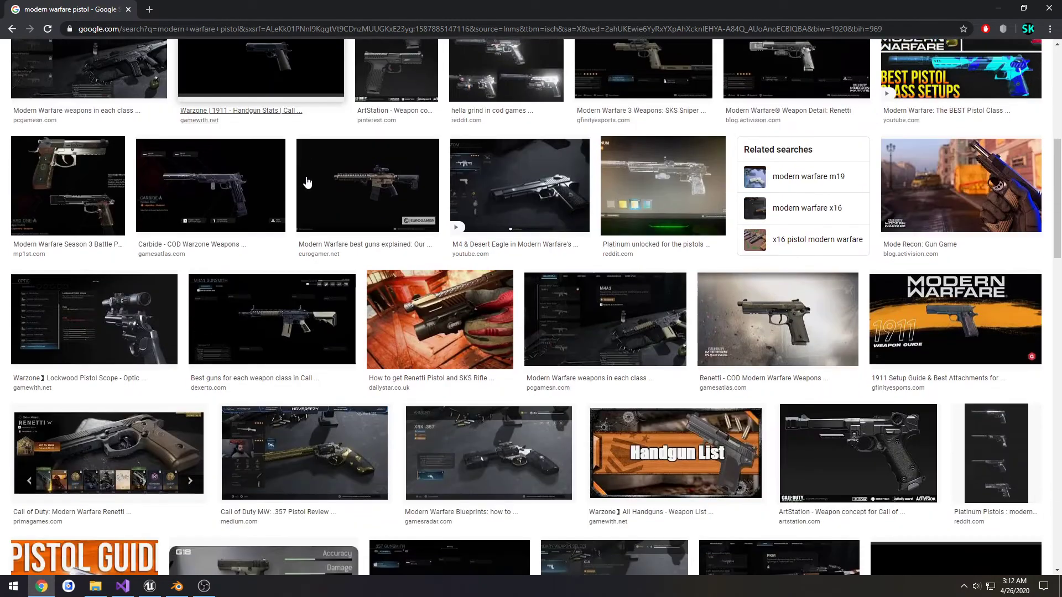
scroll(308, 181, down, 8)
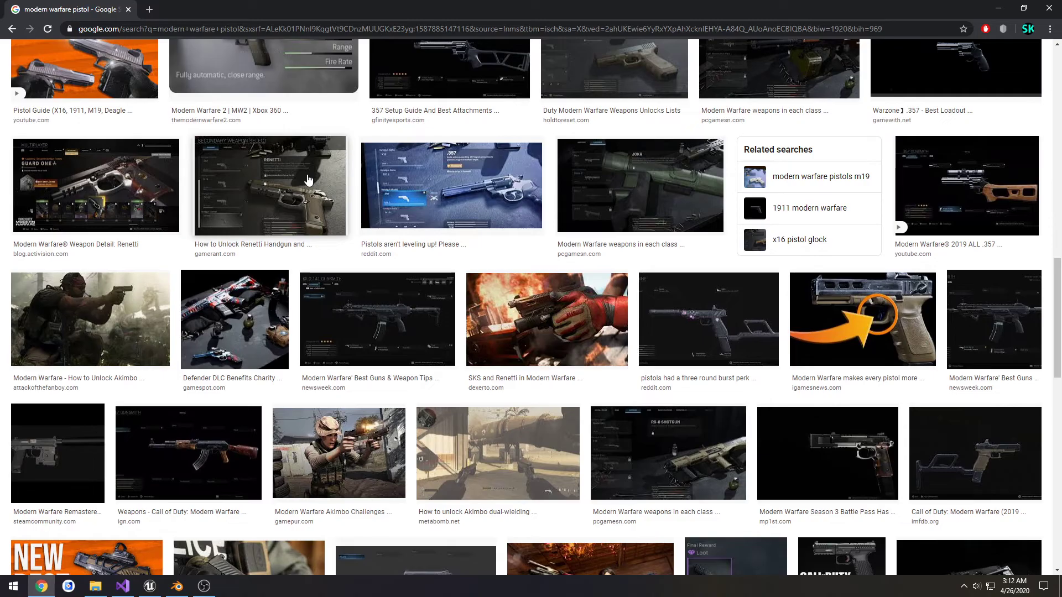
scroll(308, 180, down, 10)
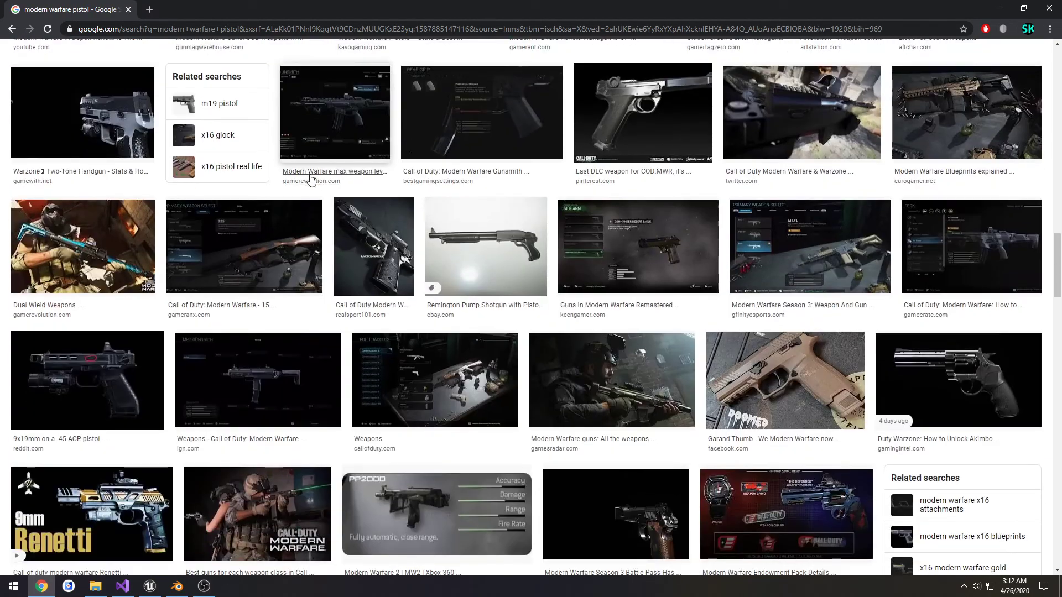
scroll(312, 178, down, 9)
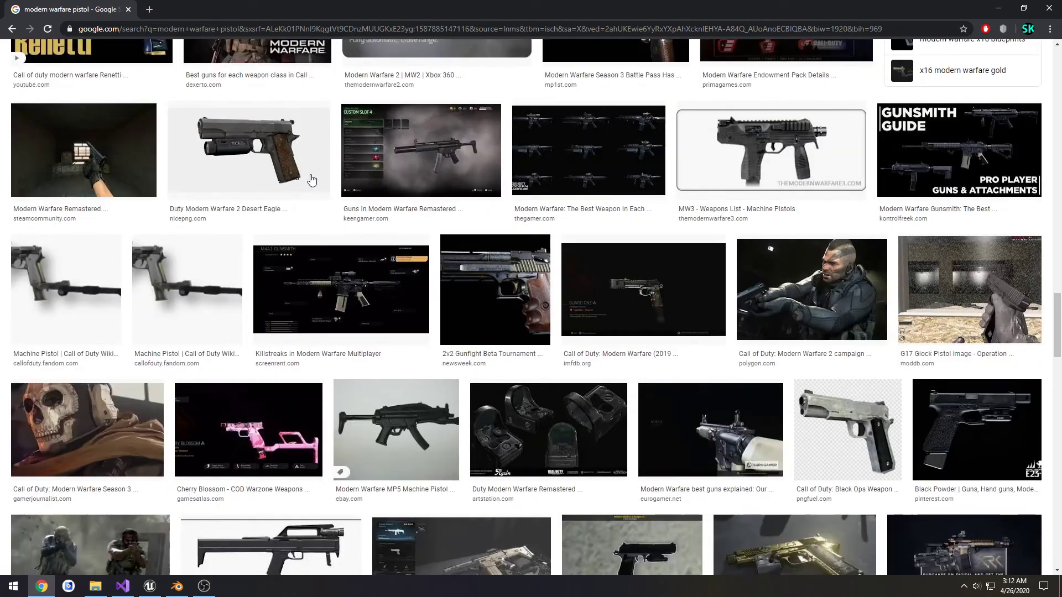
scroll(312, 180, down, 4)
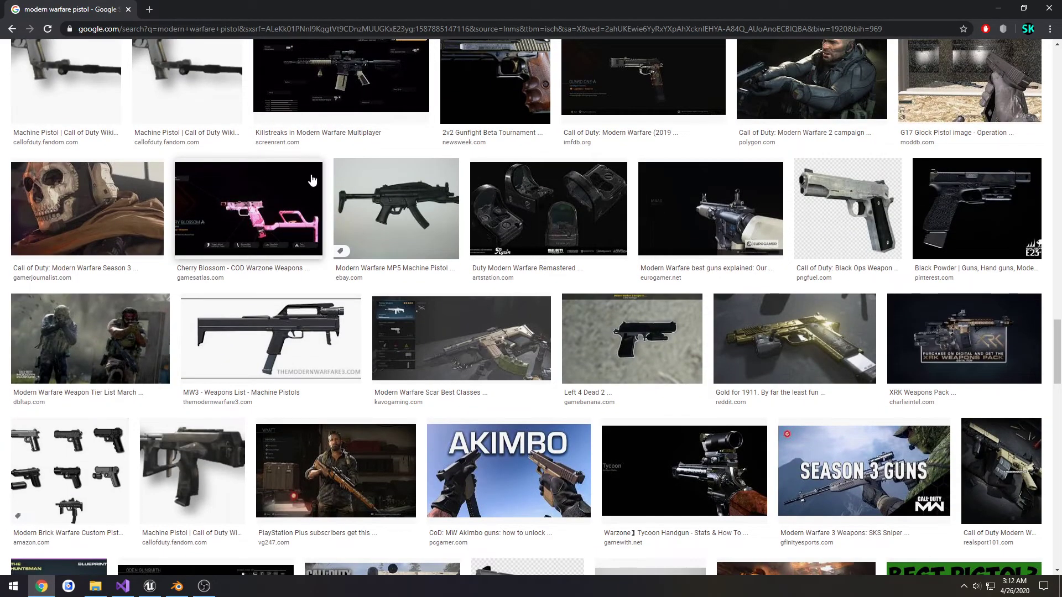
scroll(312, 180, down, 6)
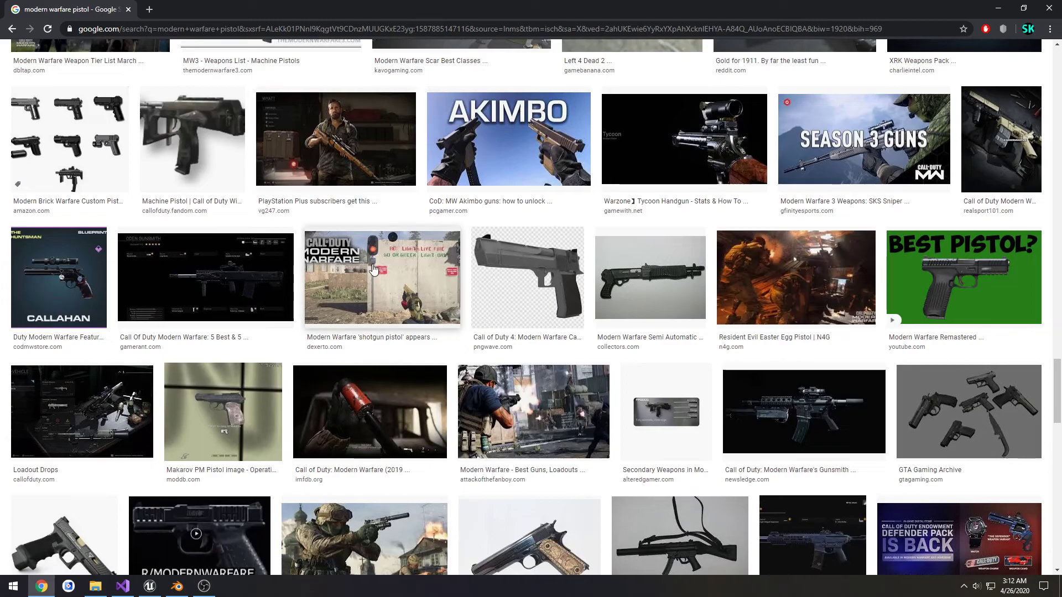
scroll(373, 269, down, 6)
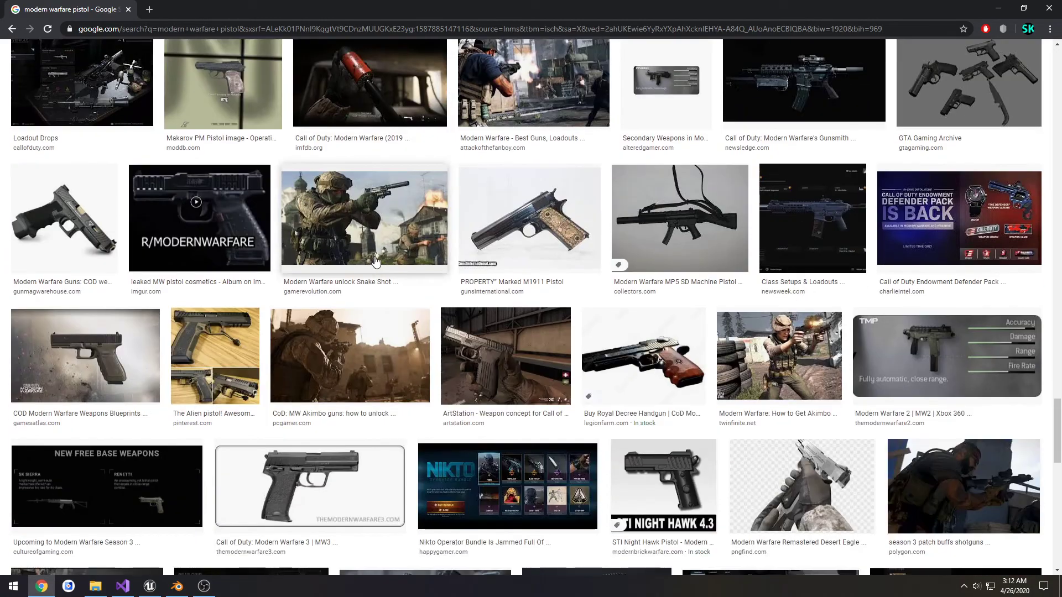
scroll(375, 260, down, 6)
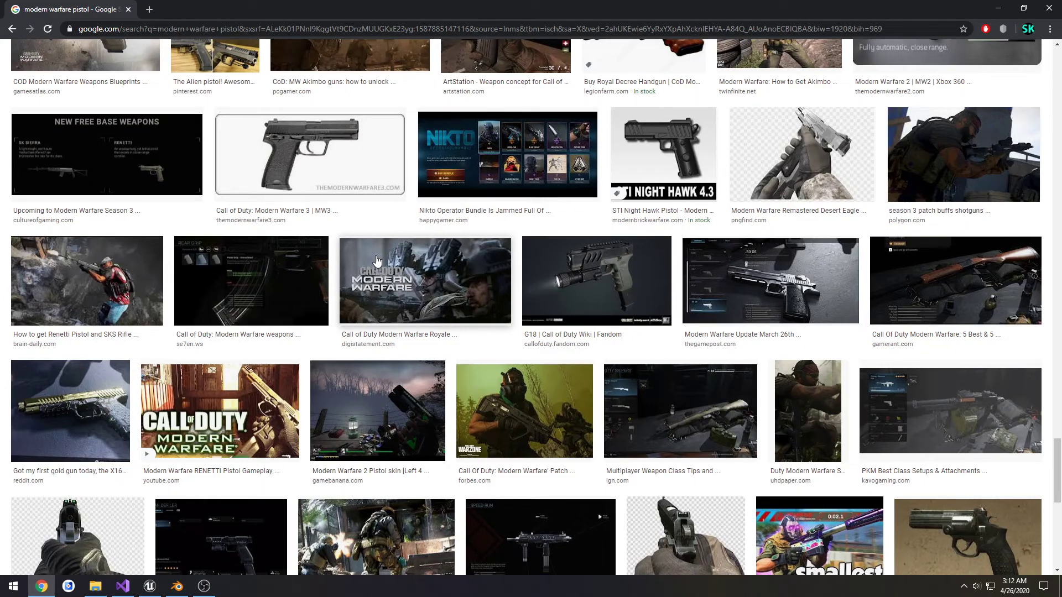
scroll(376, 260, down, 1)
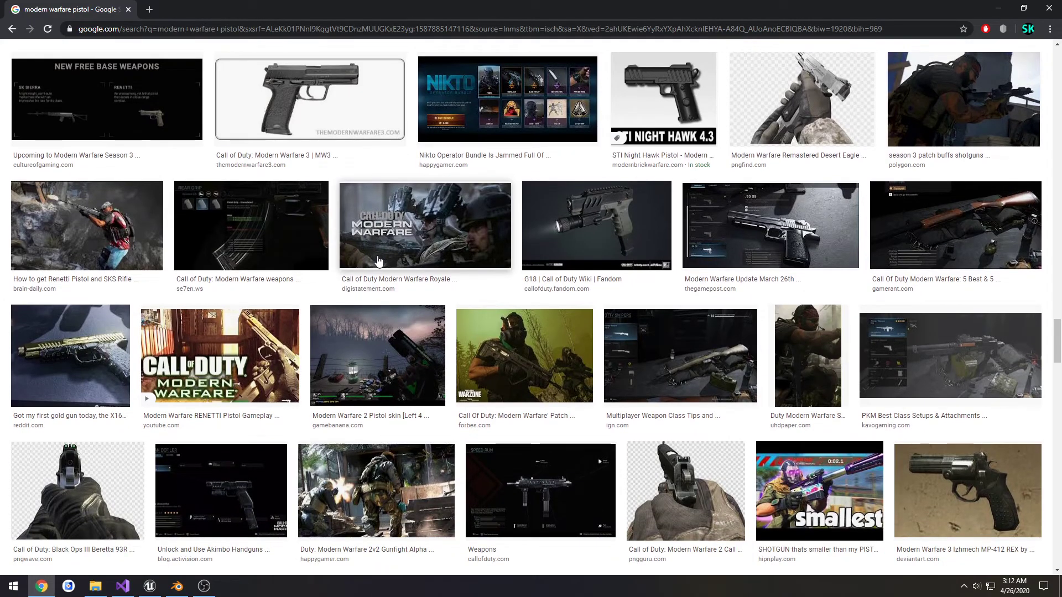
scroll(380, 261, up, 10)
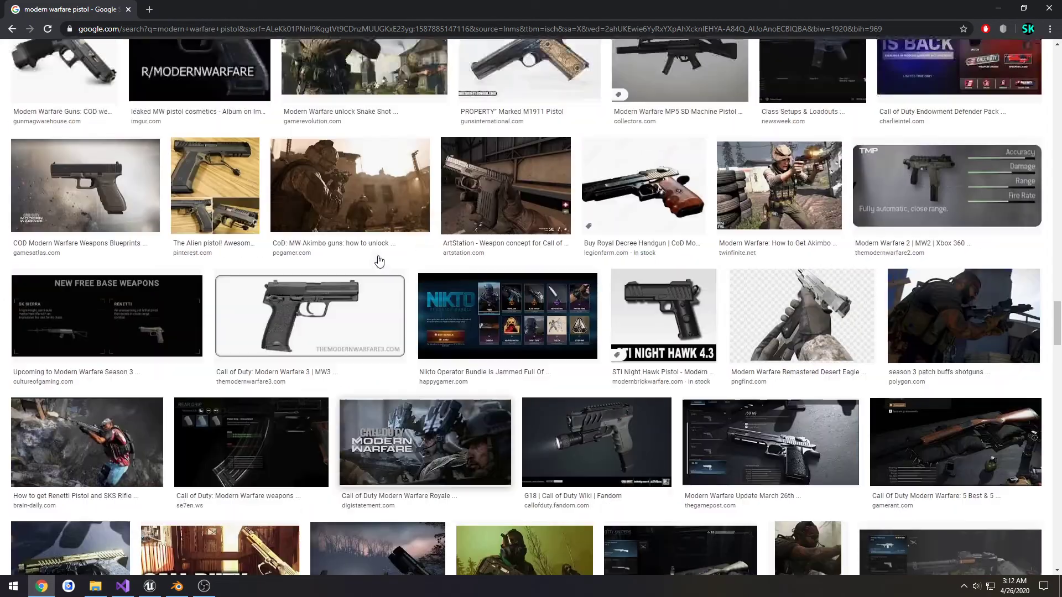
scroll(381, 260, up, 4)
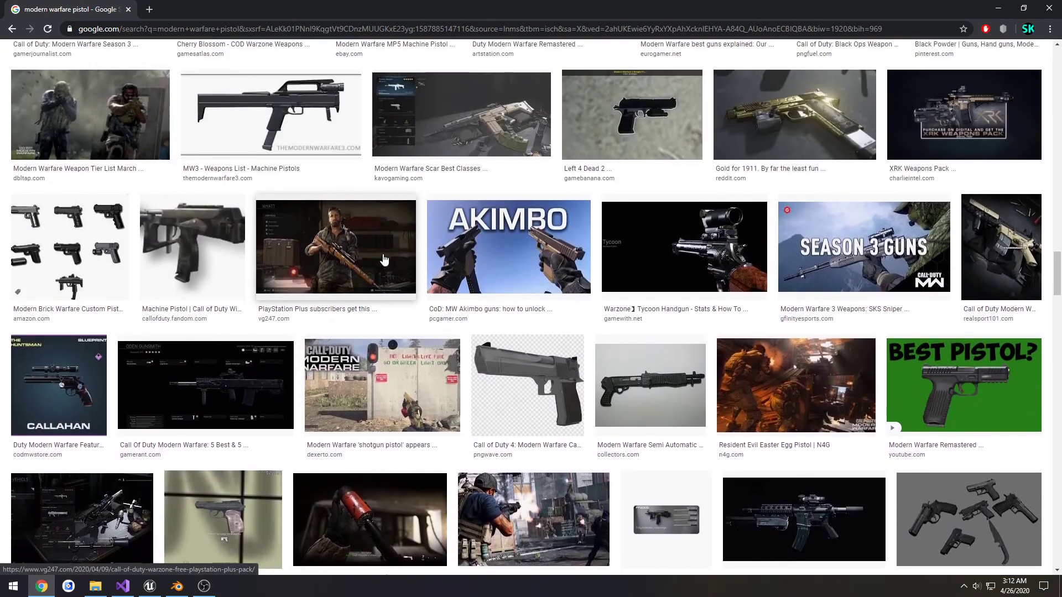
scroll(441, 237, down, 3)
Open the Modern Warfare 'shotgun pistol' image enlarged in its own tab and compare its pistol placement with Blender's camera view
click(441, 236)
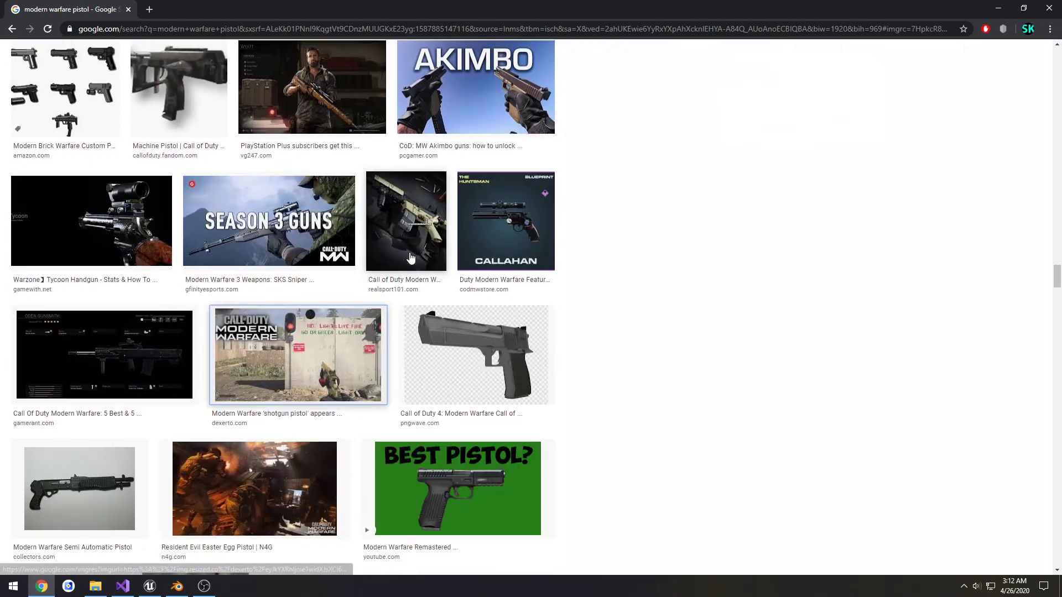
click(870, 206)
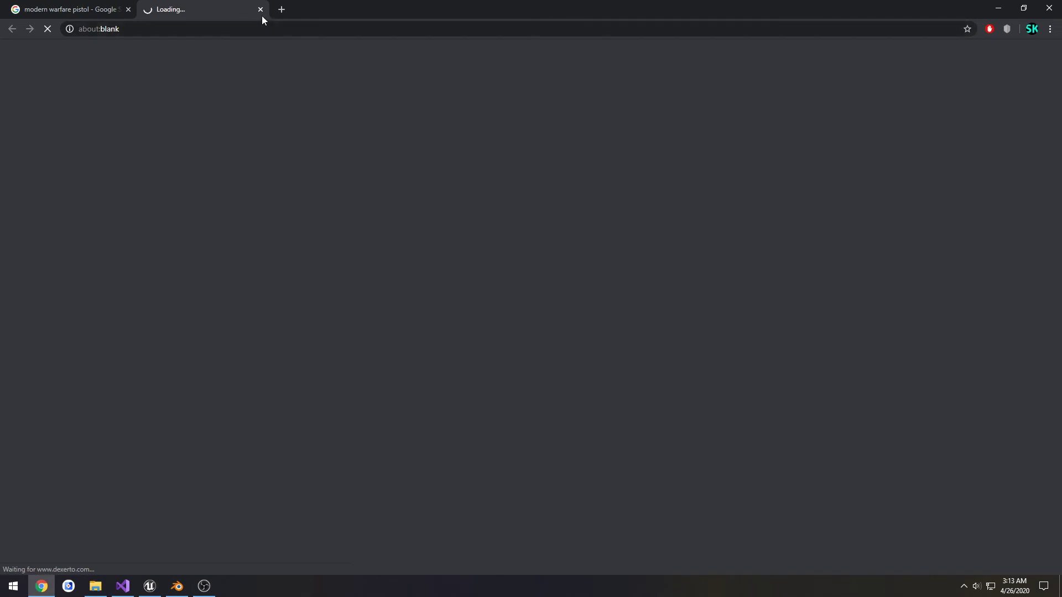
click(261, 9)
right_click(739, 199)
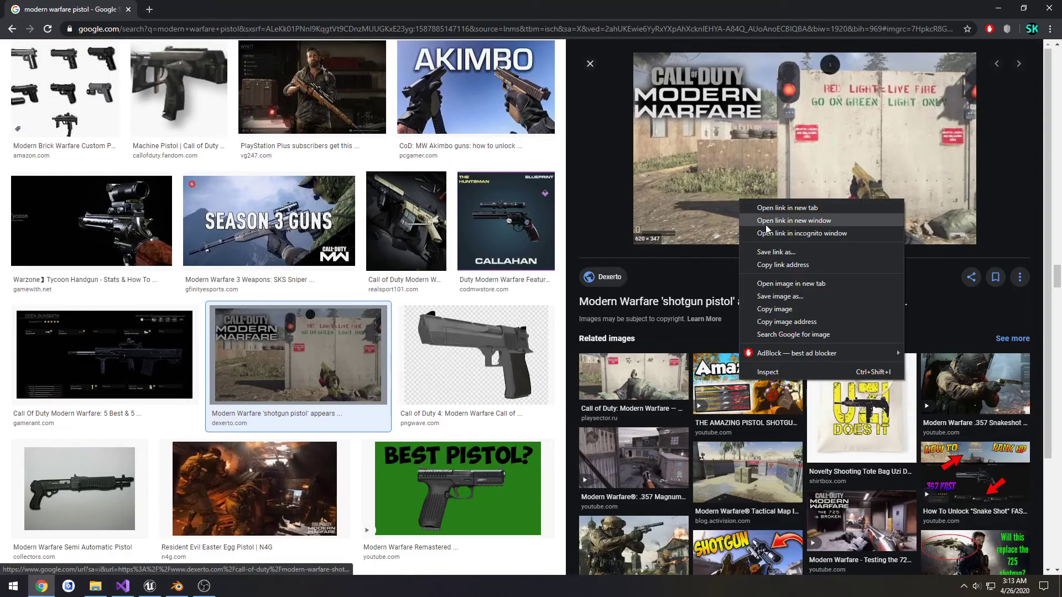
click(790, 283)
click(202, 10)
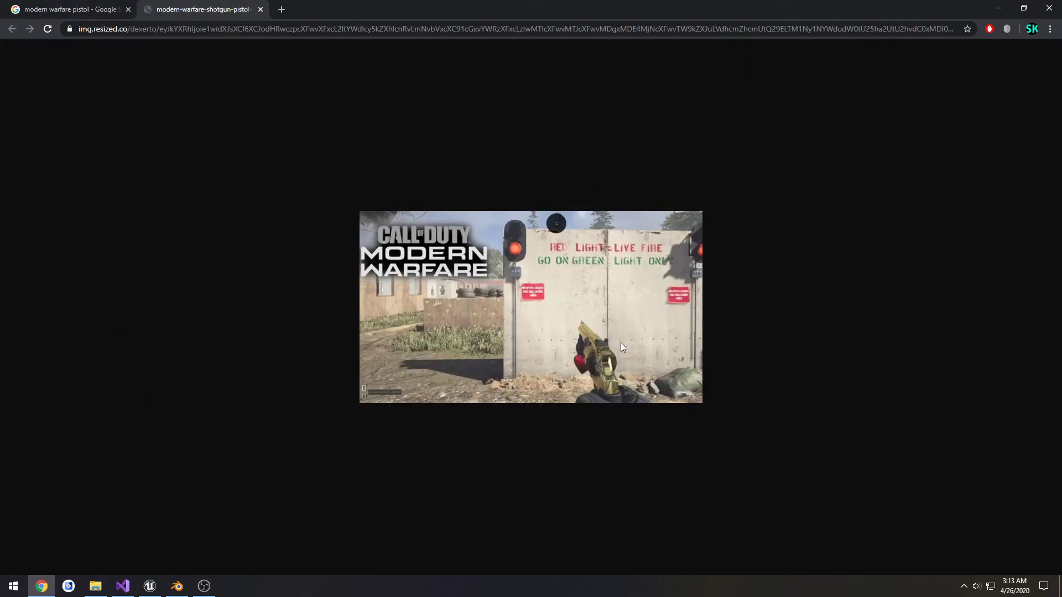
ctrl+scroll(620, 343, up, 5)
key(alt+Tab)
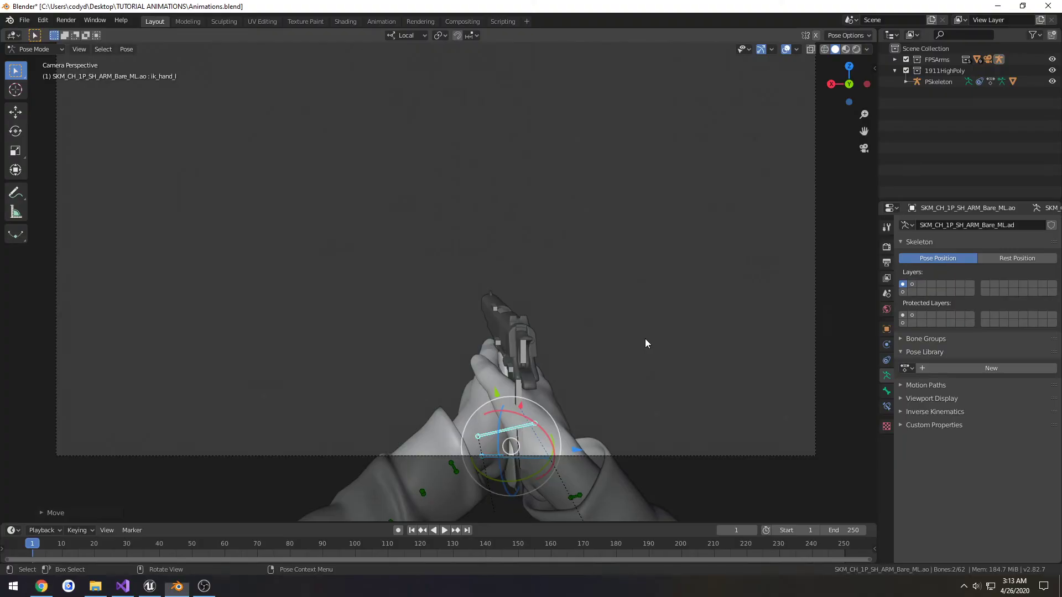
key(alt+Tab)
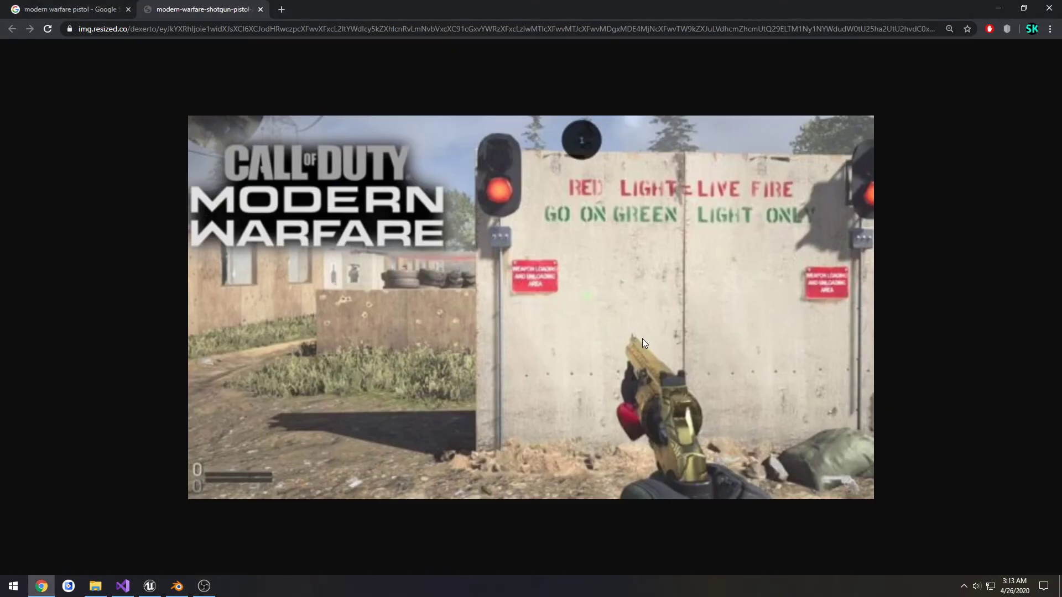
key(alt+Tab)
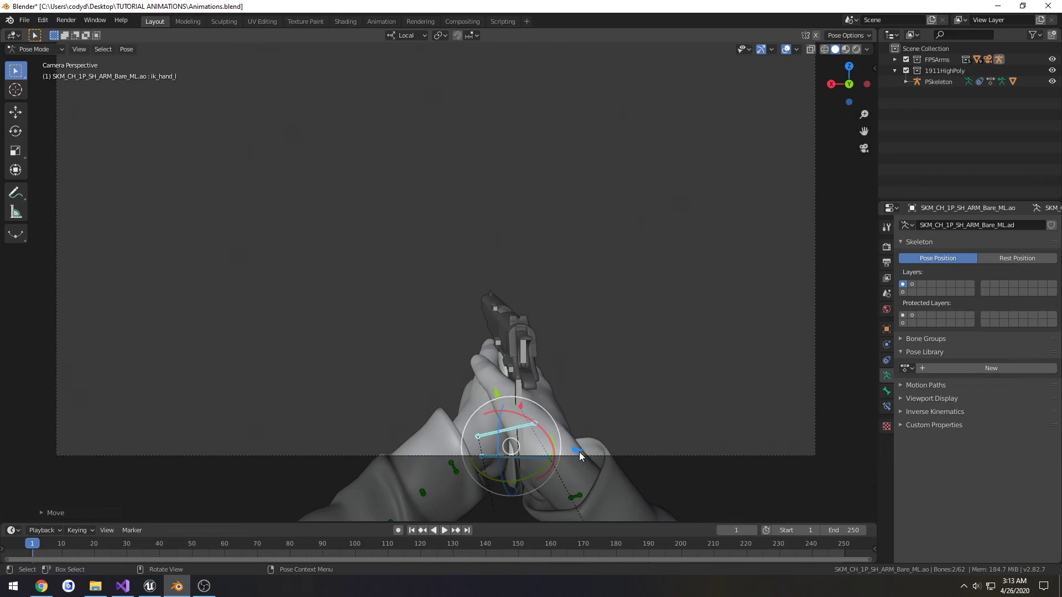
key(r)
key(z)
key(Escape)
Set the transform orientation to Global and move both IK hand bones about 0.02 m along negative X, toward the right of the camera frame
click(410, 35)
click(400, 69)
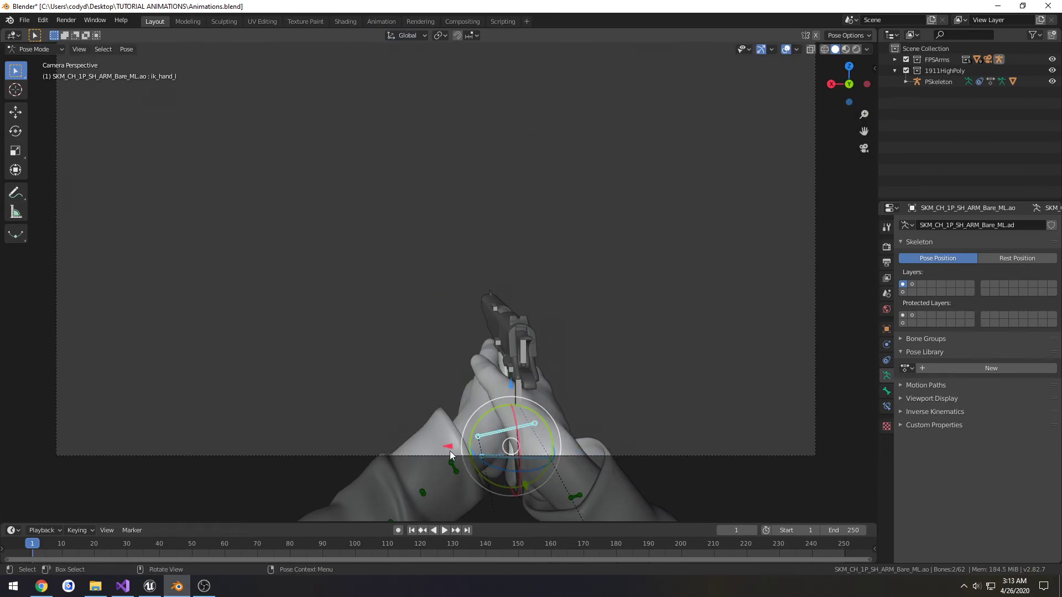
key(g)
key(x)
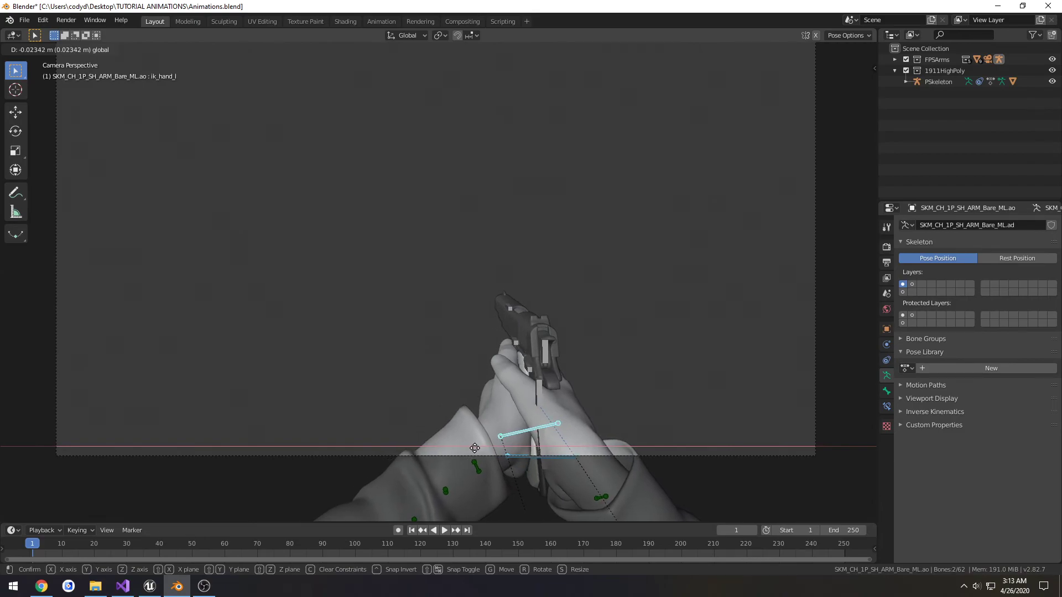
click(472, 449)
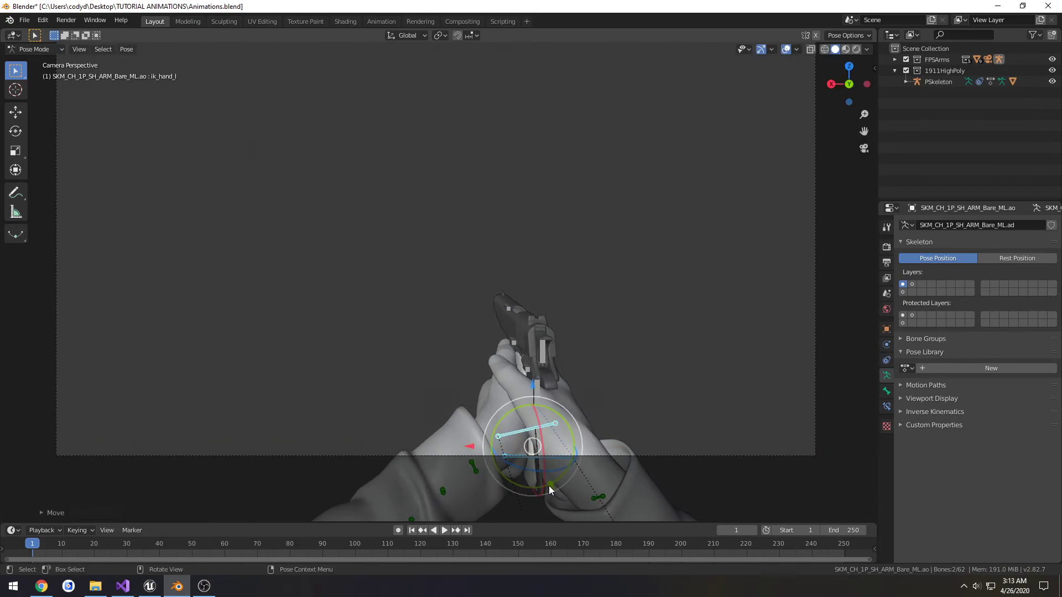
Move both IK hand bones about 0.04 m along global Y toward the camera, comparing the pistol placement with the reference image
key(g)
click(569, 520)
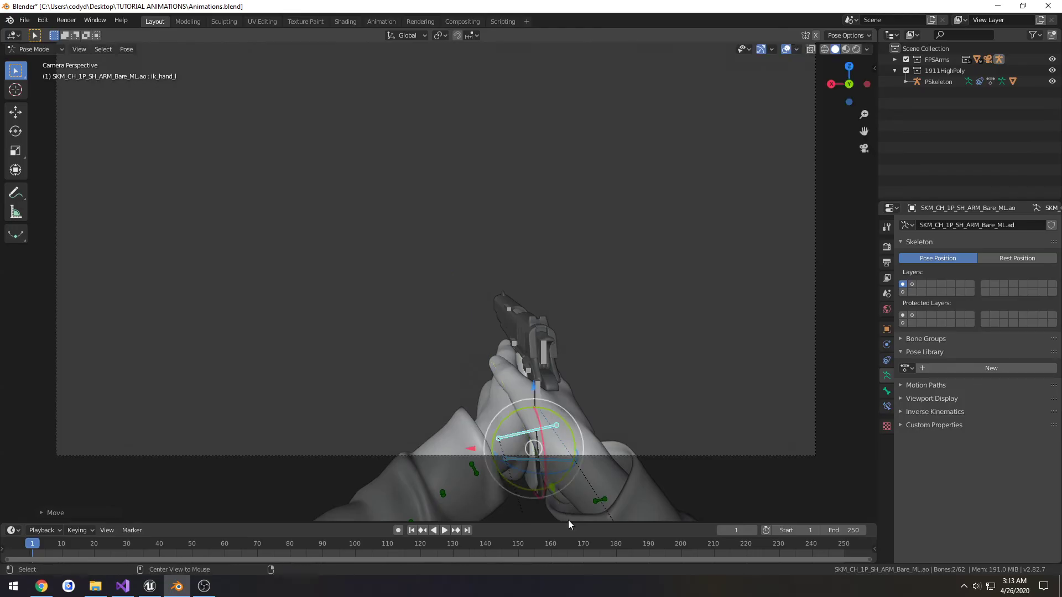
key(alt+Tab)
key(alt+Tab)
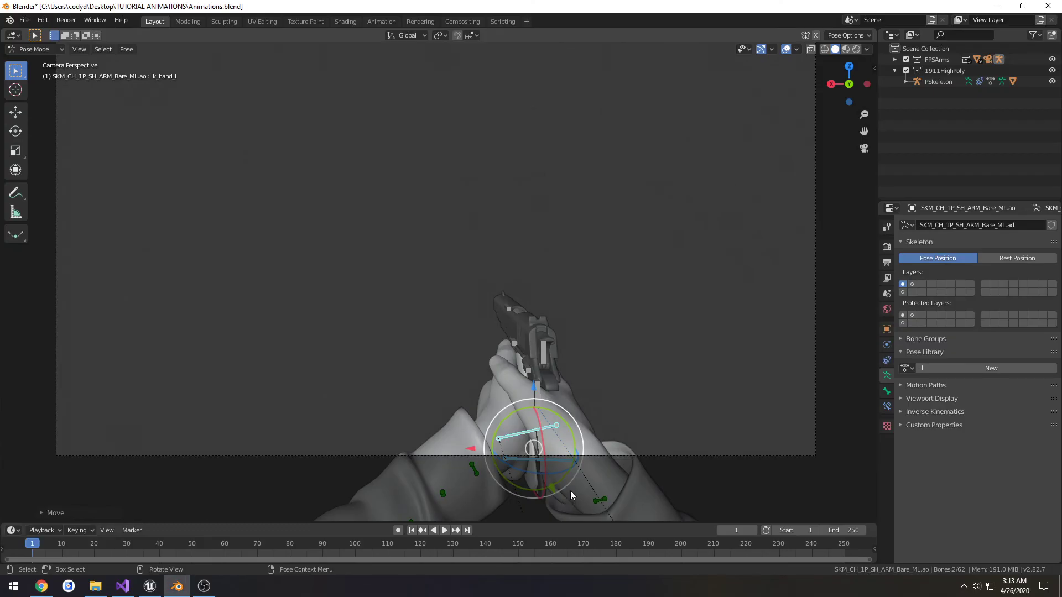
key(g)
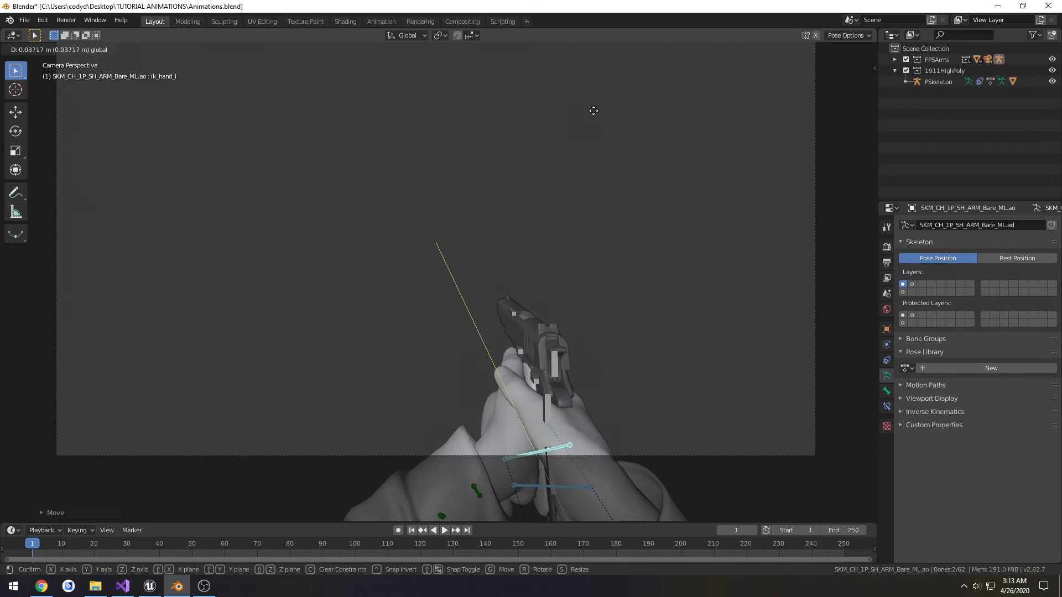
click(591, 113)
Hide the viewport's tool strip and reframe the camera view to check the pistol's placement
scroll(581, 177, up, 3)
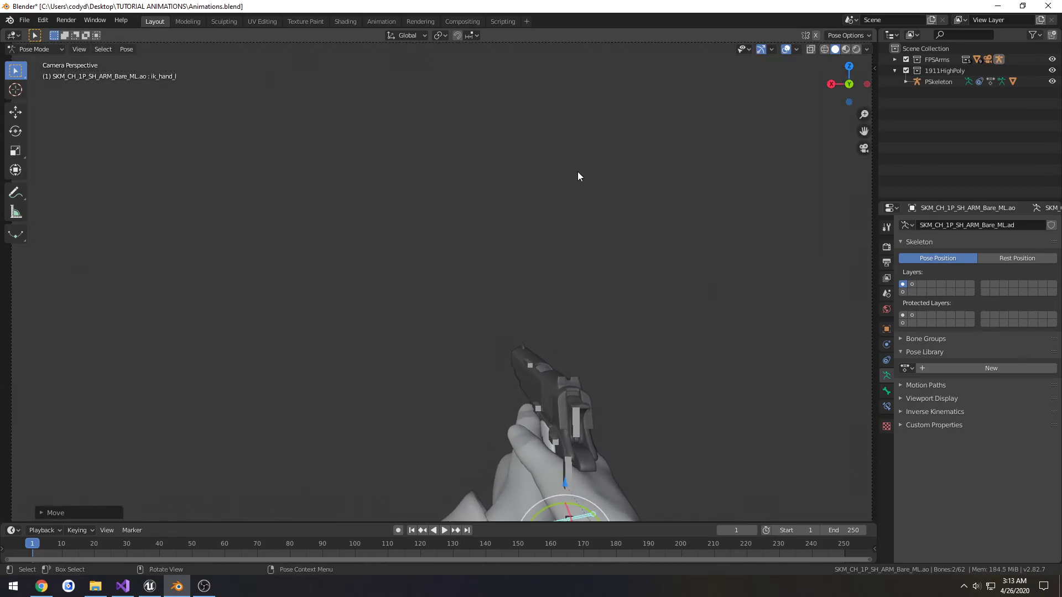
key(t)
key(Home)
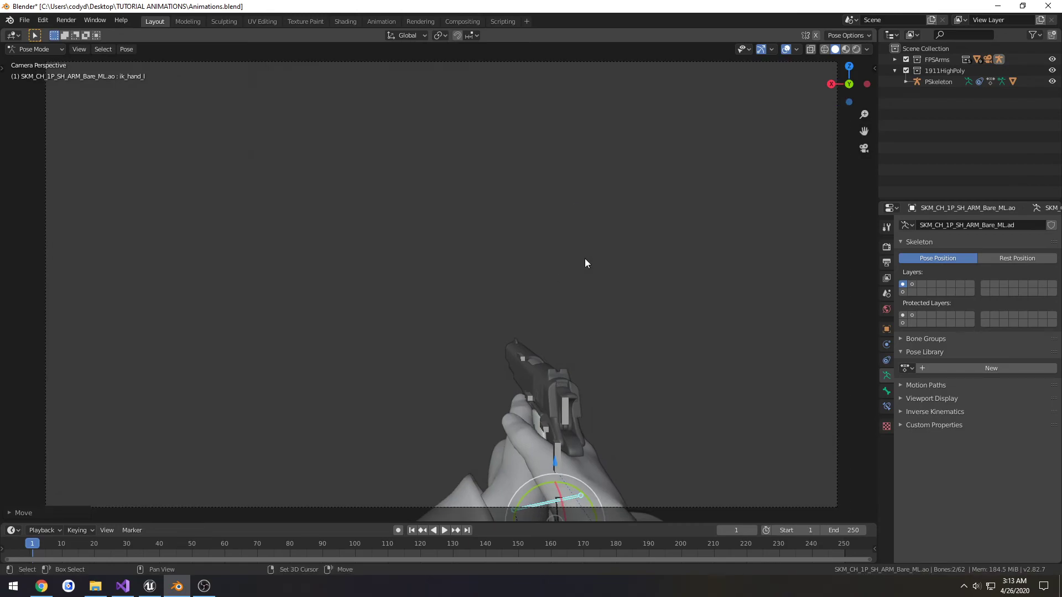
scroll(586, 260, down, 5)
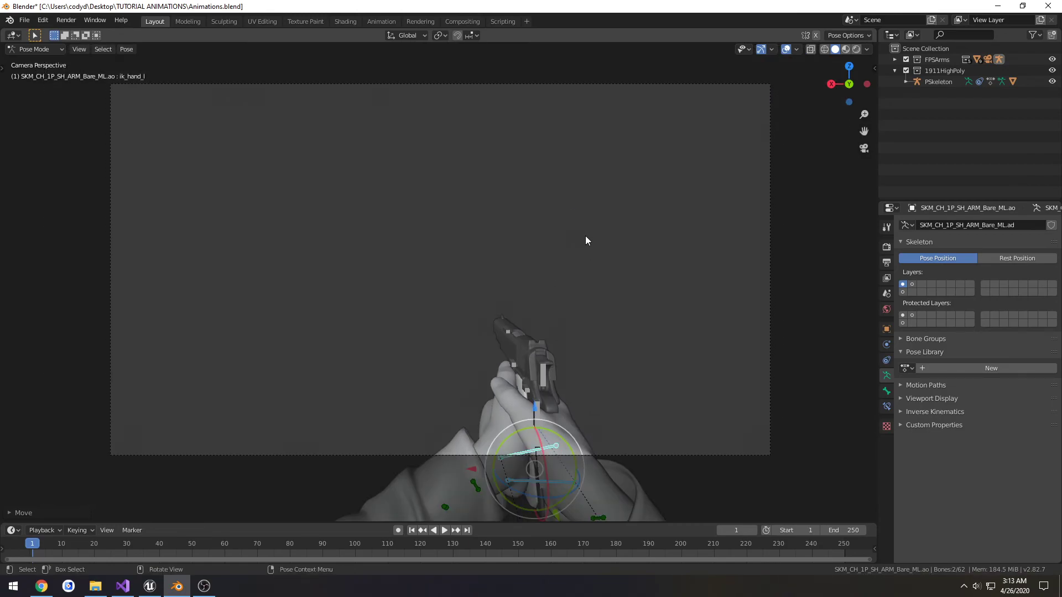
scroll(592, 245, up, 2)
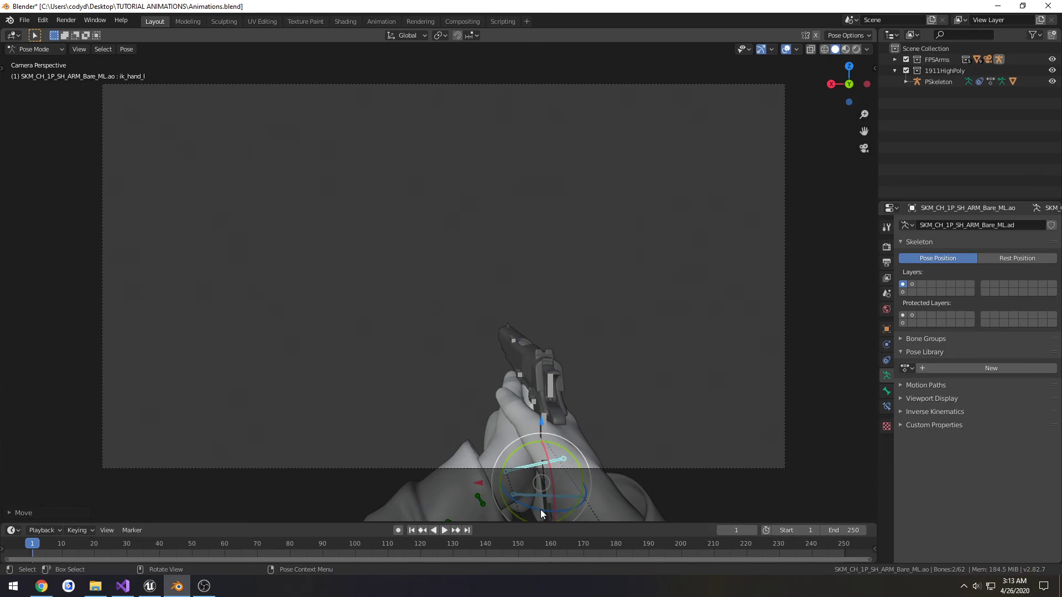
Nudge both IK hand bones slightly along negative X, inspect the arms from the side, and save Animations.blend
drag(541, 510, 537, 509)
drag(480, 483, 488, 483)
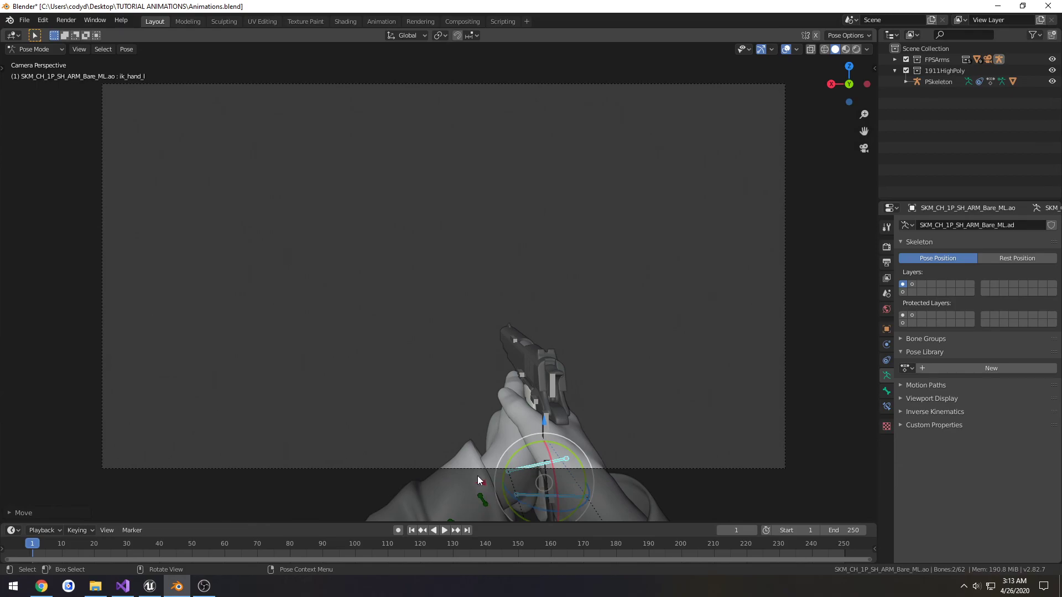
middle_drag(476, 476, 377, 209)
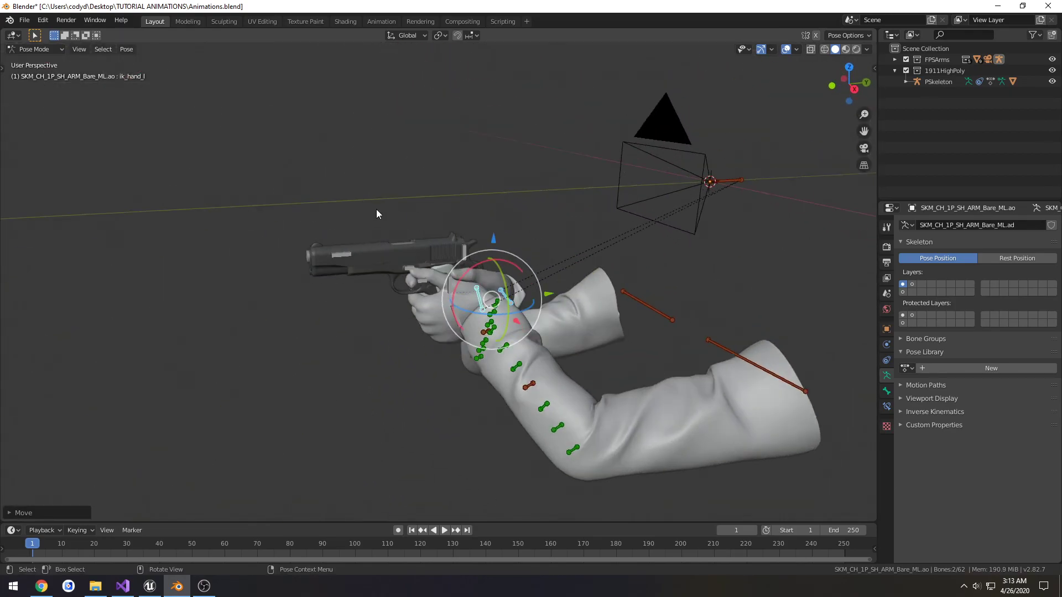
key(ctrl+s)
Select all bones of the arms armature and also show the finger bone layer alongside the first layer
middle_drag(422, 261, 402, 231)
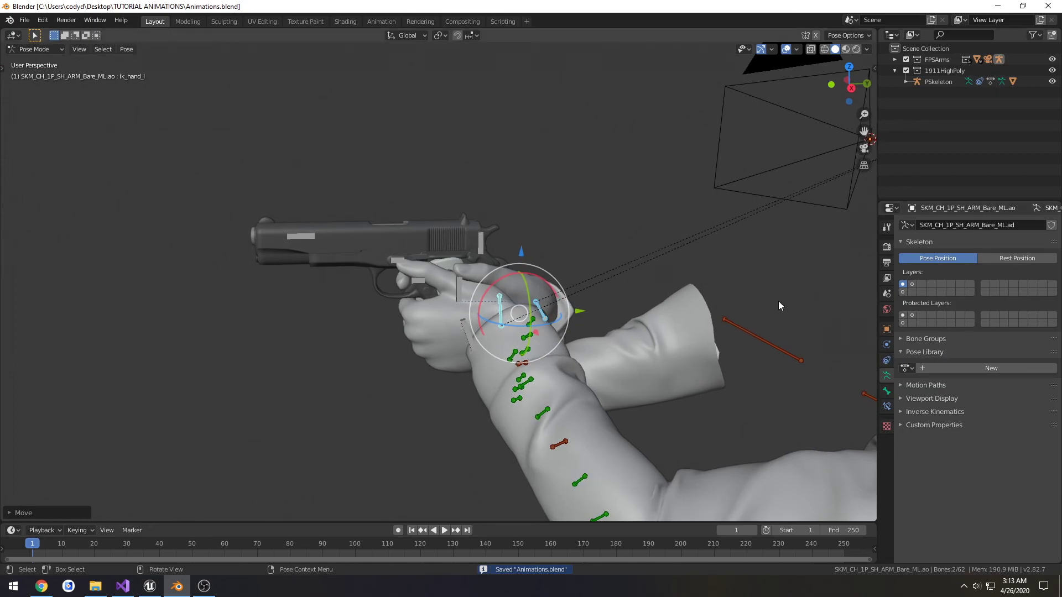
key(a)
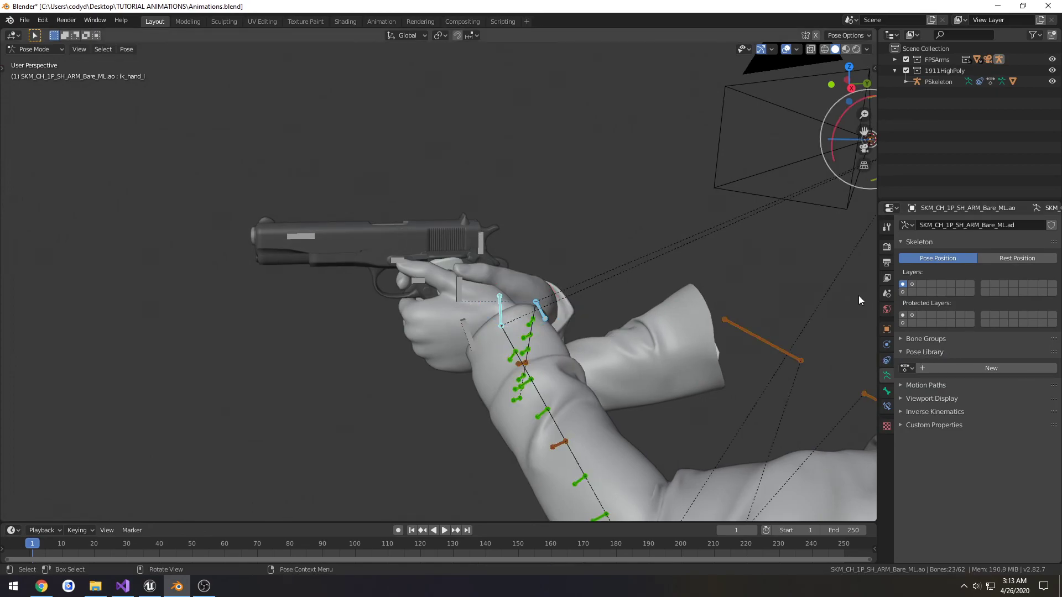
shift+click(903, 291)
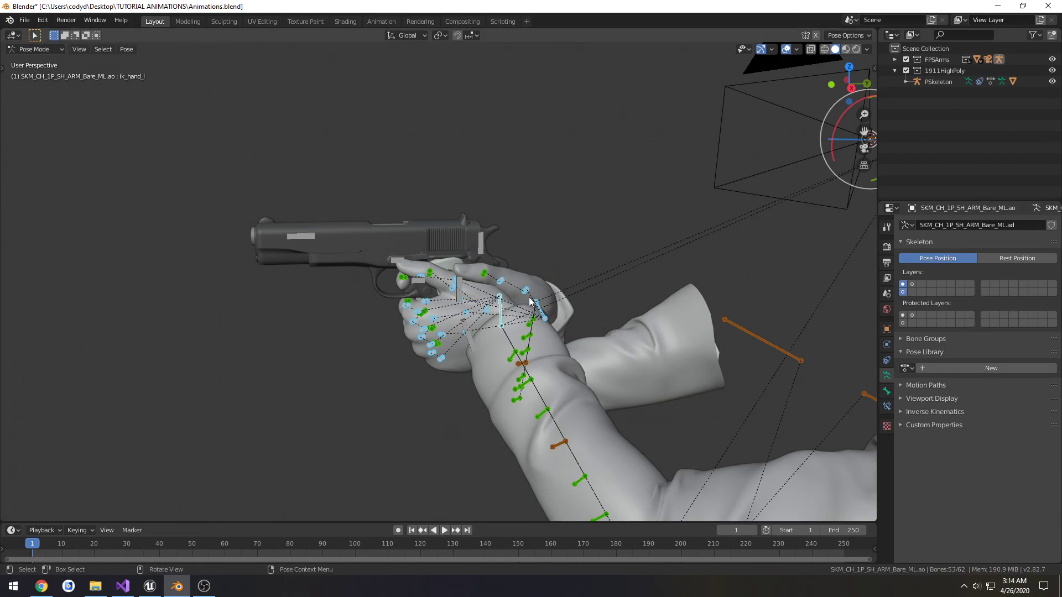
middle_drag(530, 302, 594, 309)
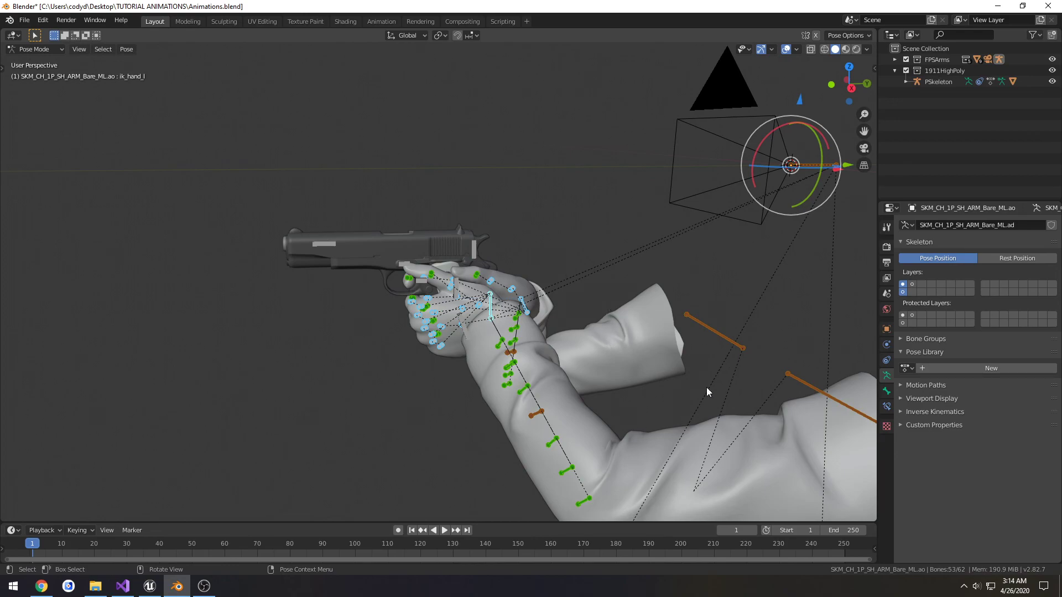
Create a new pose library for the arms armature and name it PistolPoseLib
click(940, 370)
click(954, 368)
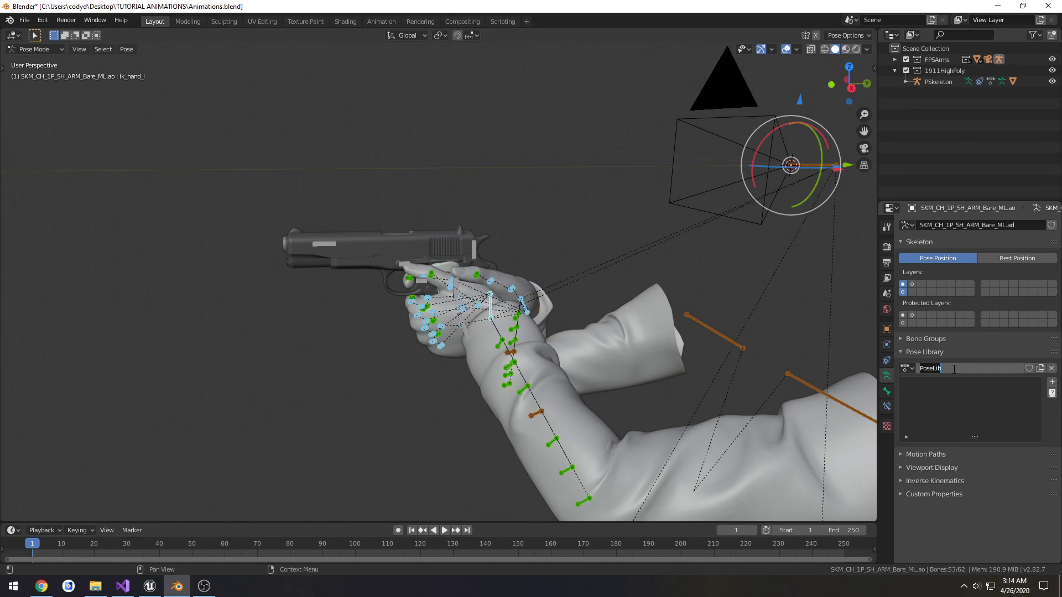
text(PistolPoseLib)
key(Return)
Add the current pose to the library as a new pose named Rest and save the file
click(1051, 381)
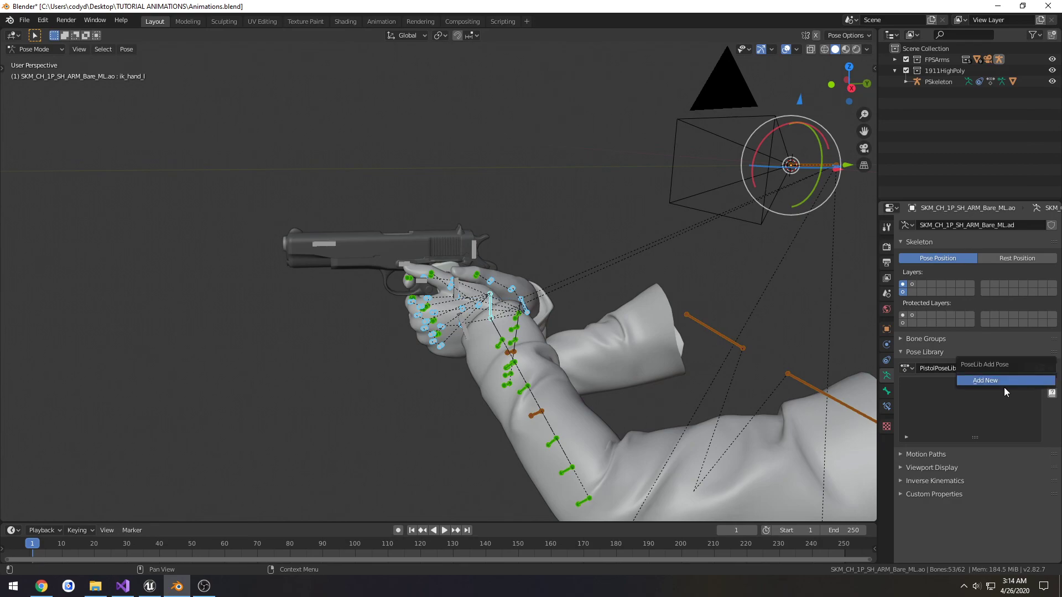
click(965, 392)
double_click(917, 389)
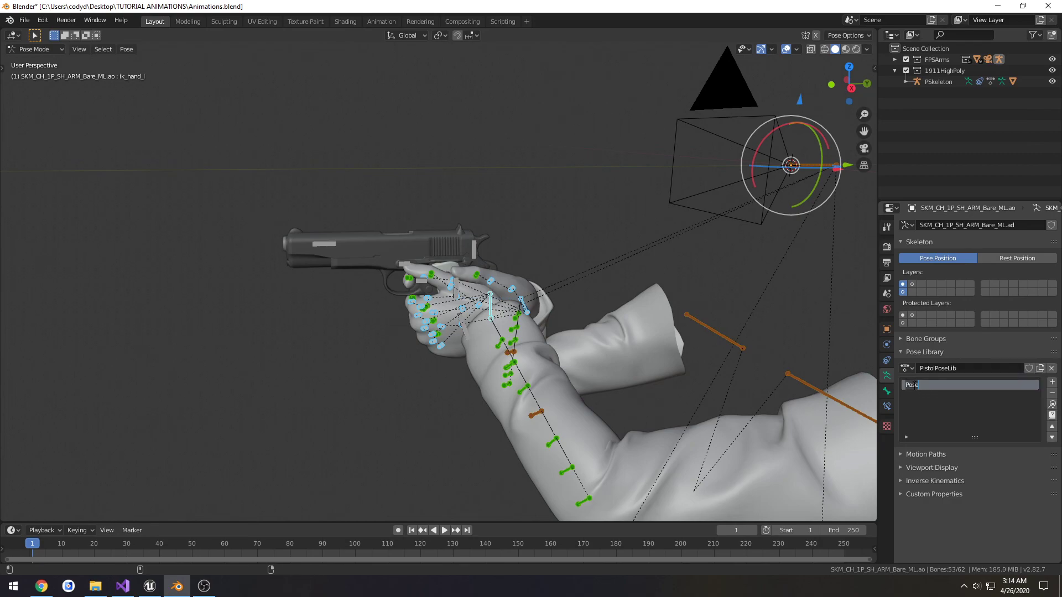
text(IdleRest)
key(Return)
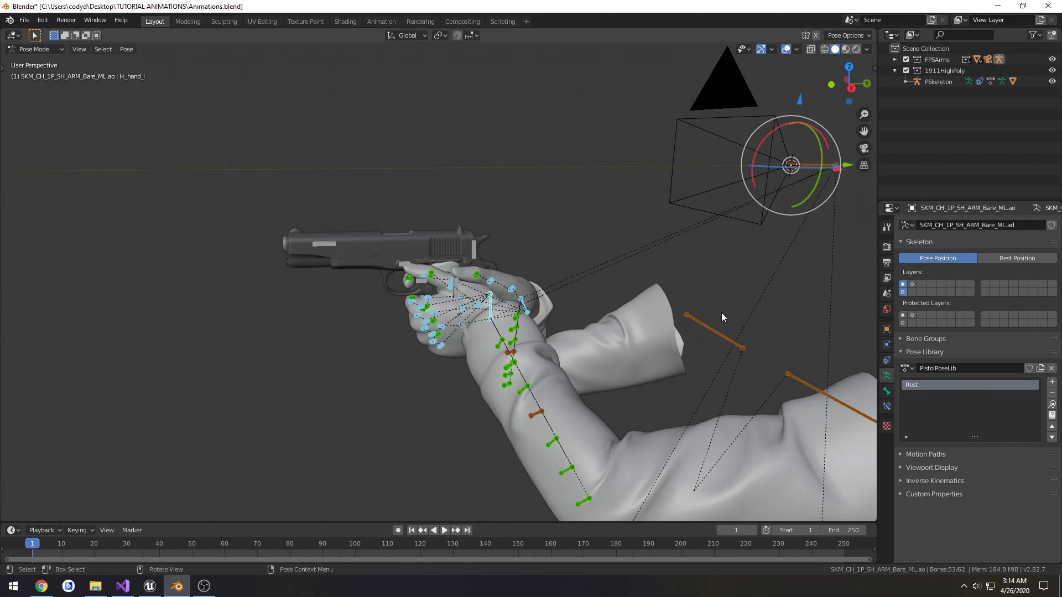
key(ctrl+s)
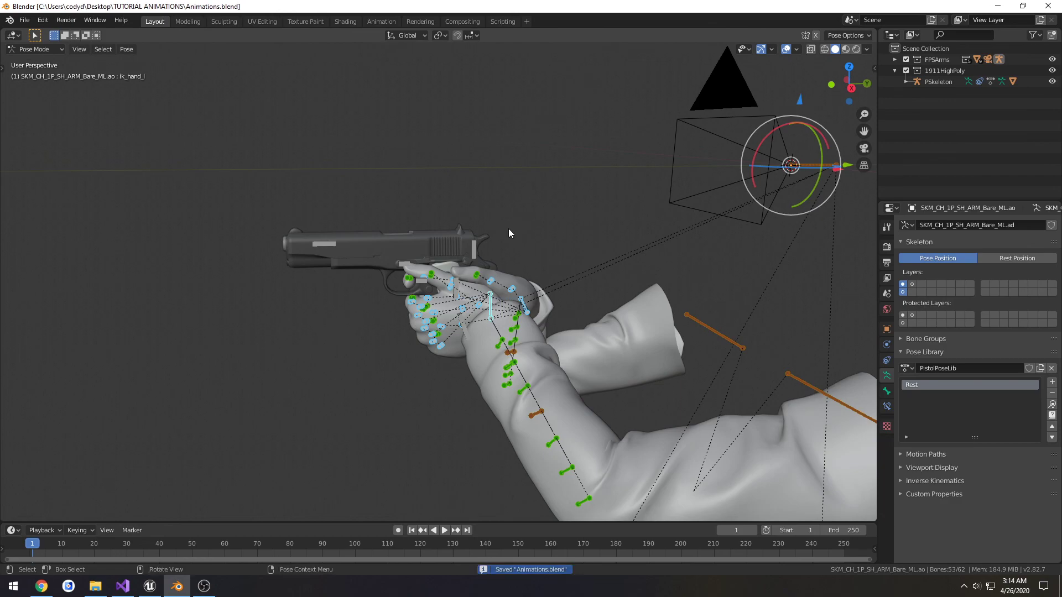
Switch the arms armature from Pose Mode to Object Mode and deselect everything
key(ctrl+Tab)
click(453, 227)
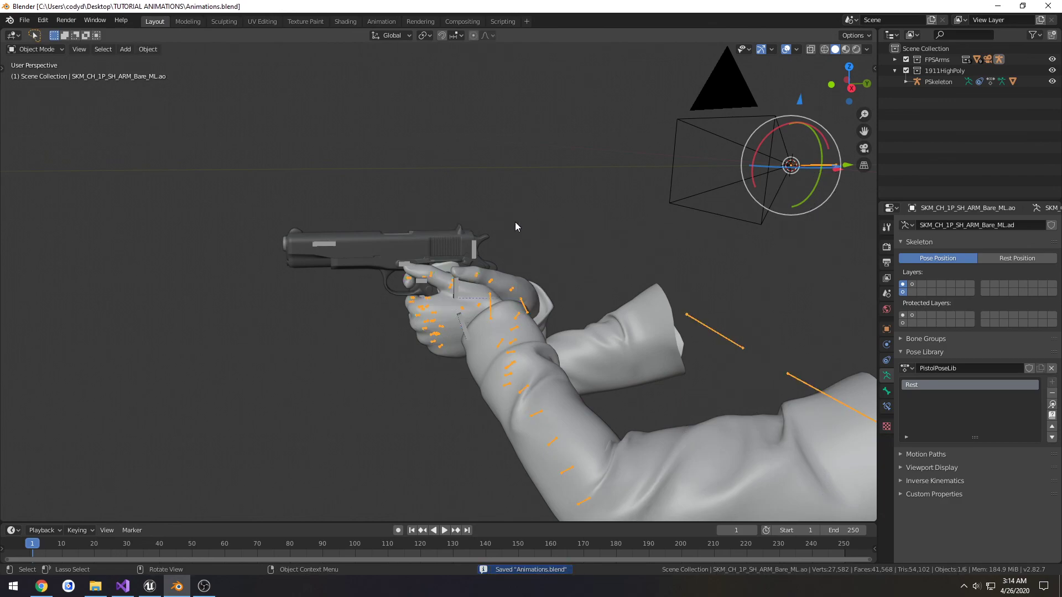
click(516, 227)
middle_drag(519, 226, 527, 247)
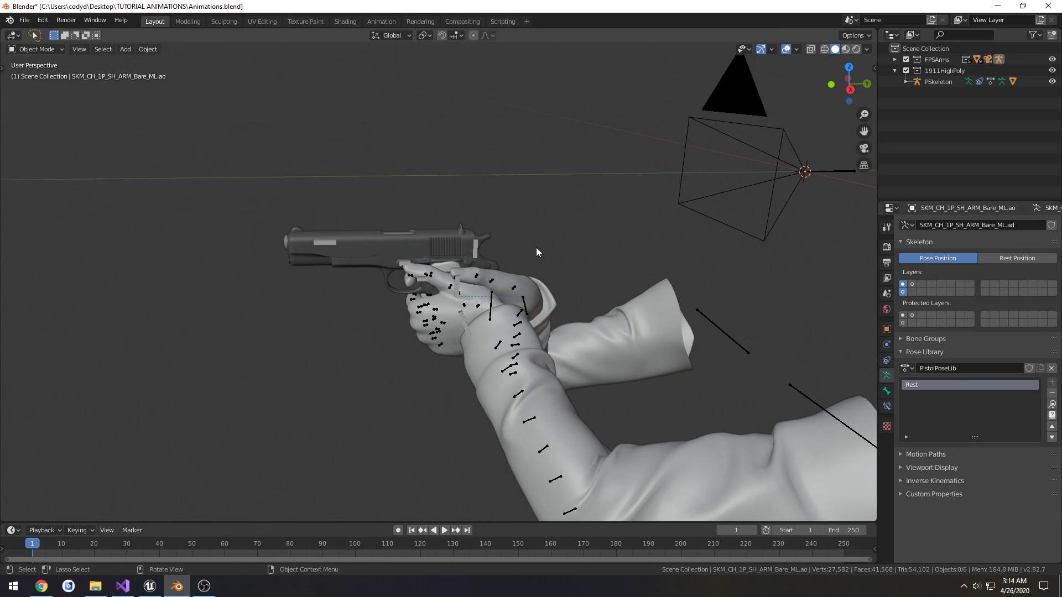
middle_drag(536, 247, 566, 245)
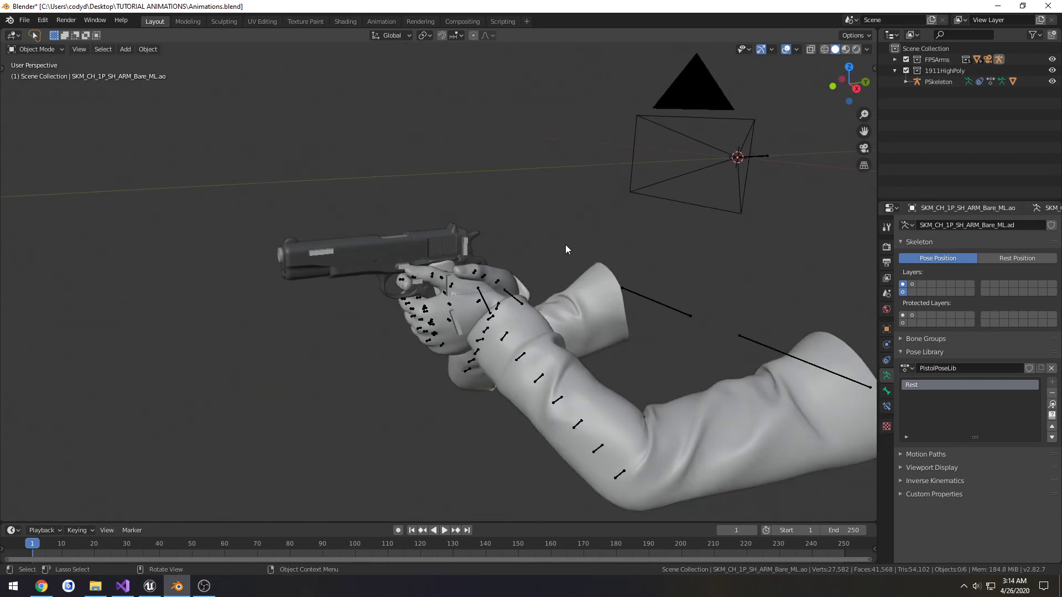